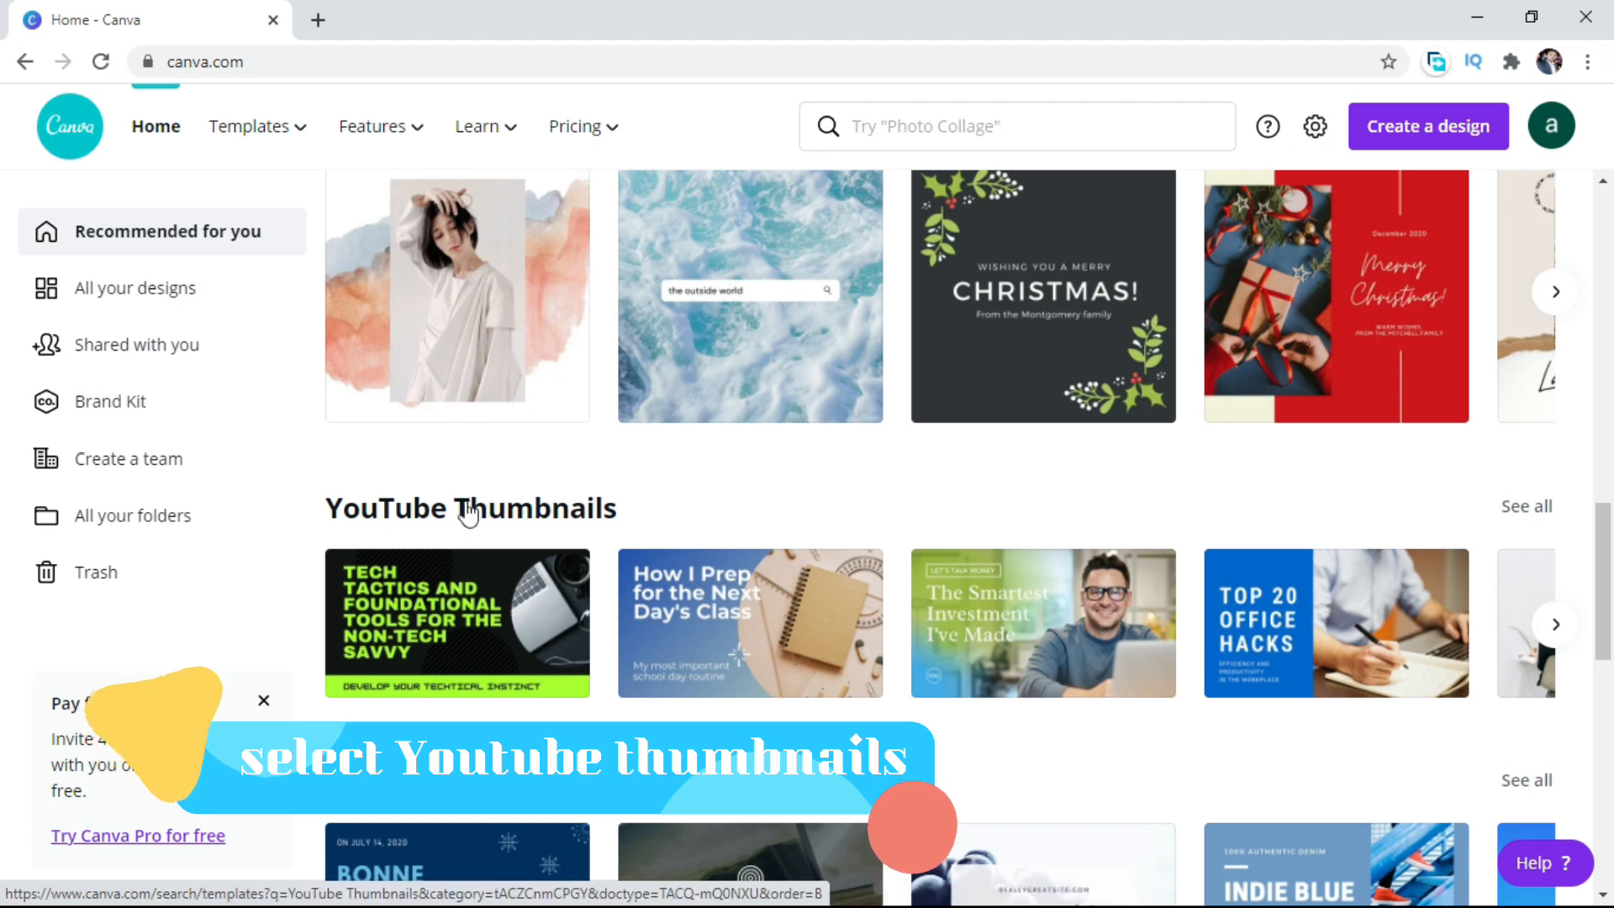
Open the "How to Speed Up Your Old Tablet" YouTube thumbnail template and delete its tablet background photo.
left_click(518, 505)
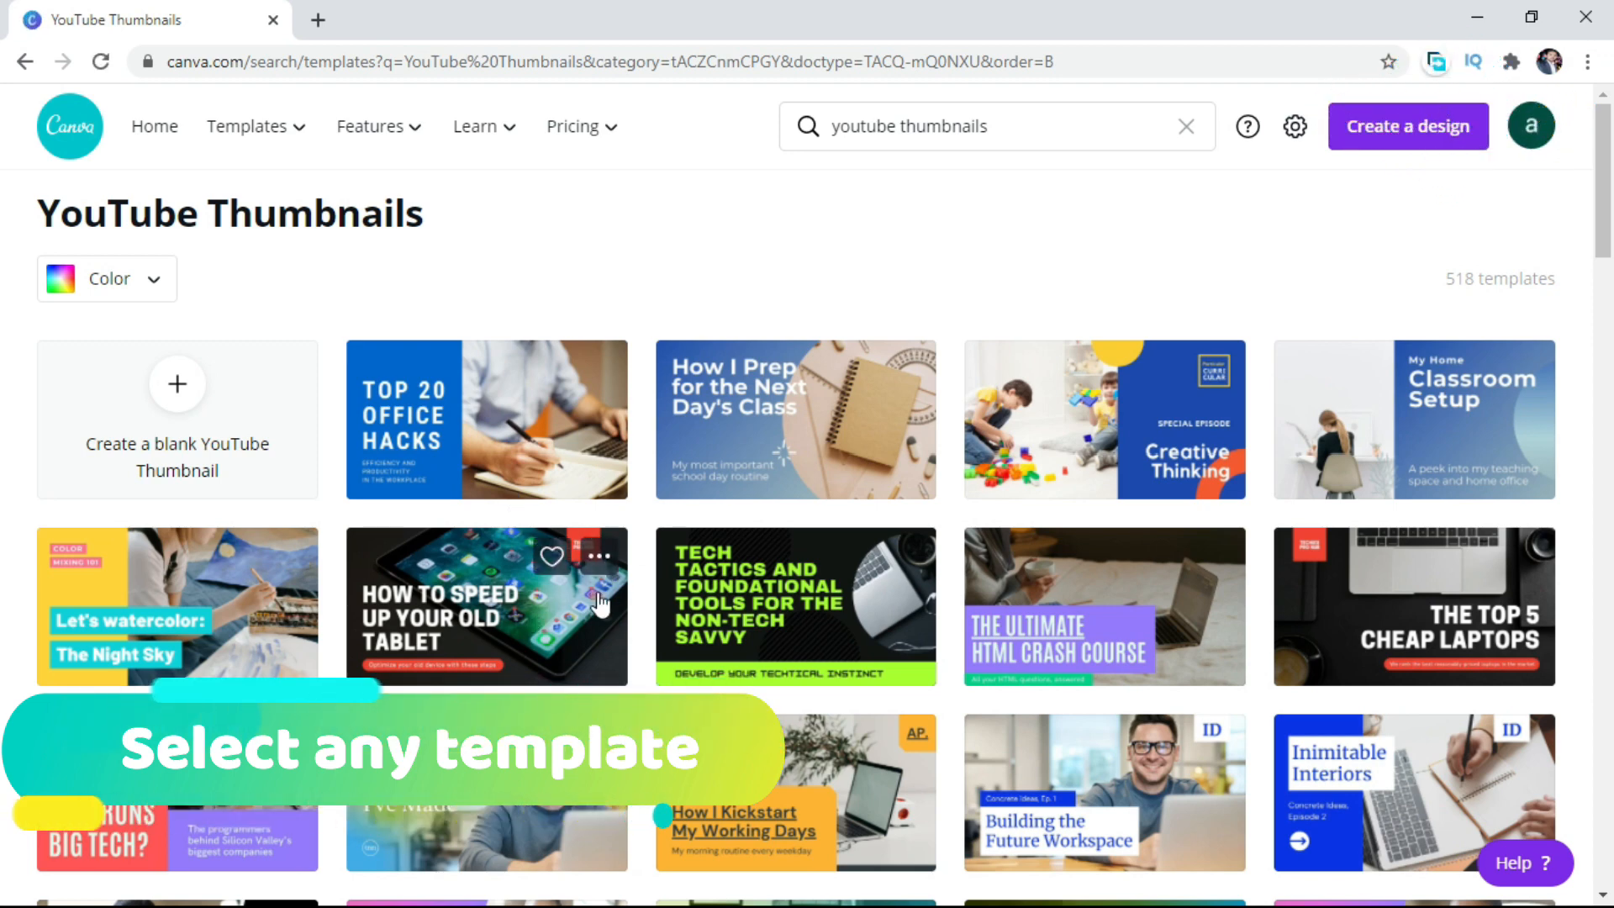
left_click(564, 626)
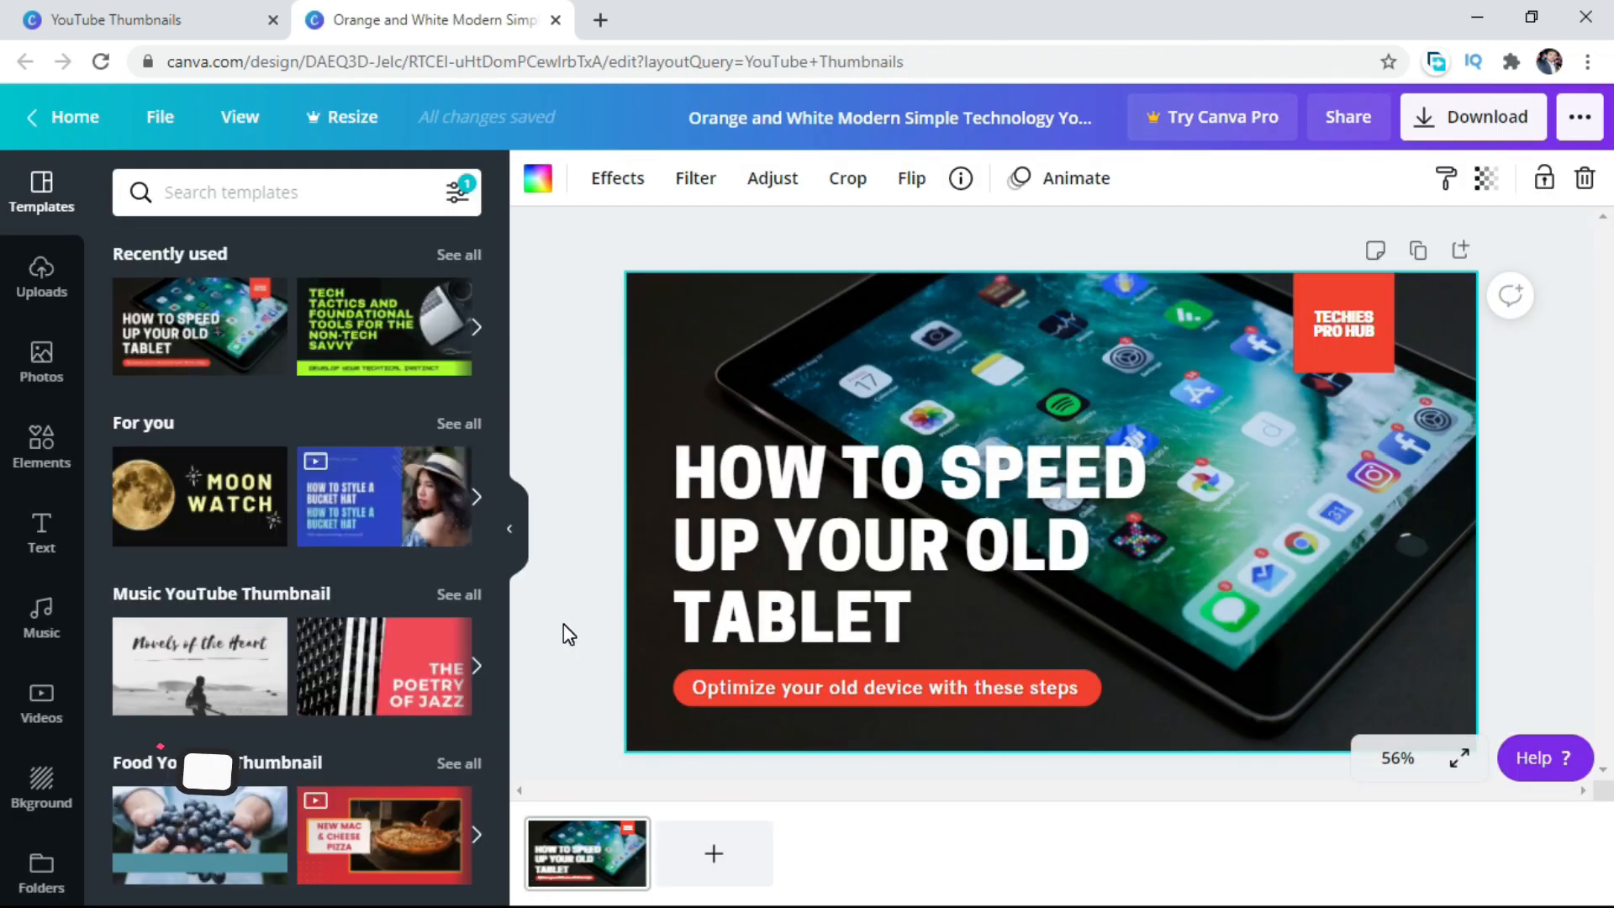
double_click(1338, 532)
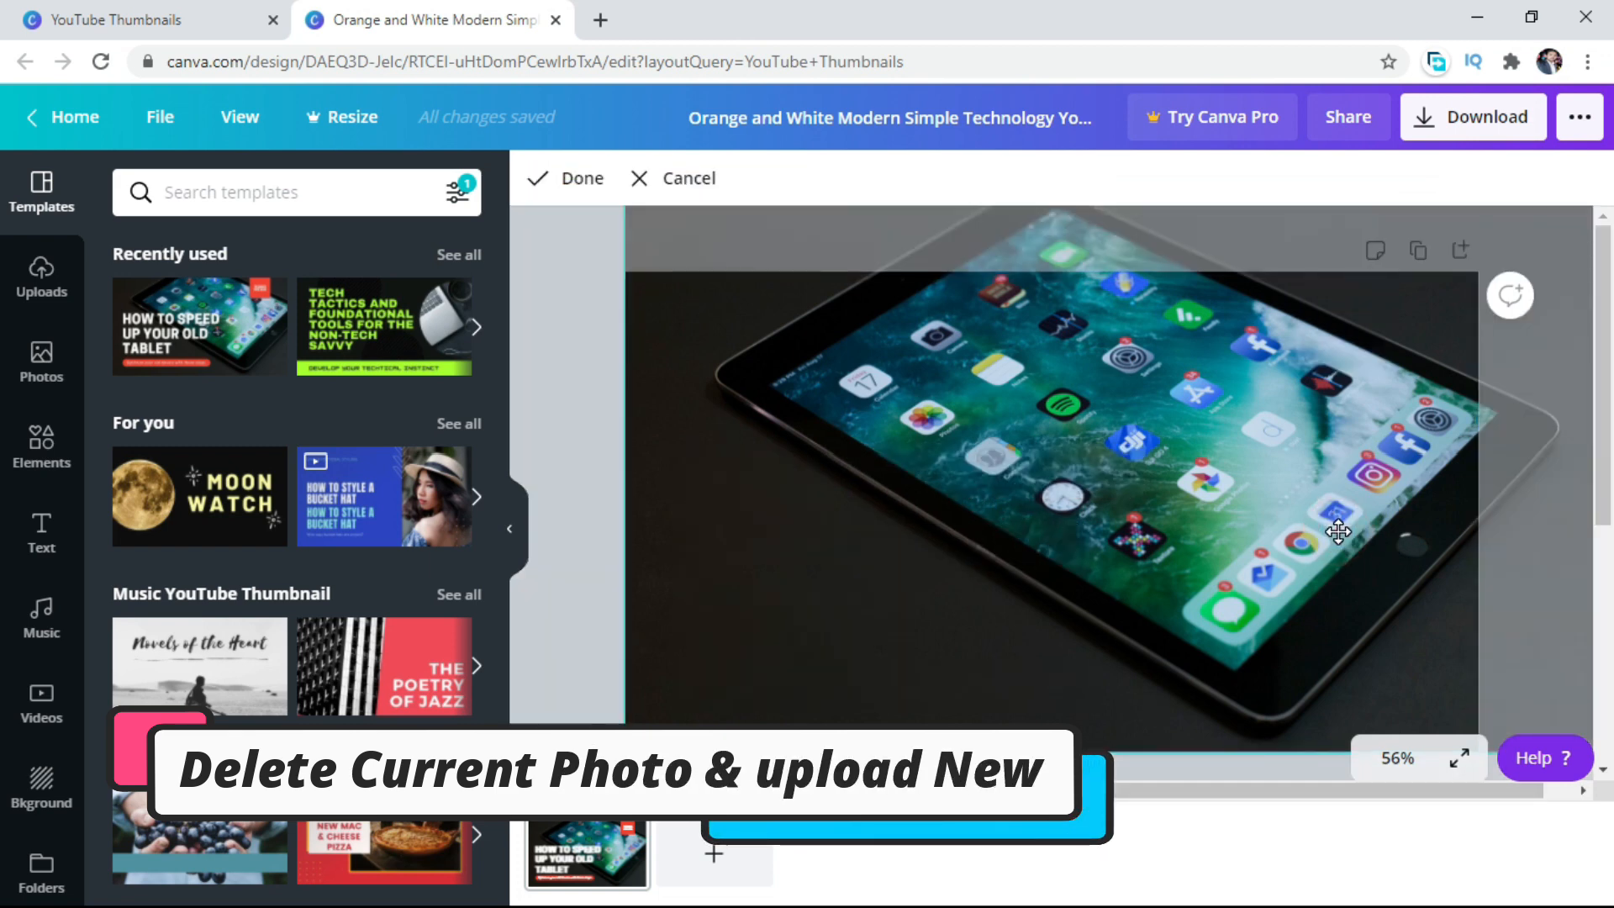
key("Delete")
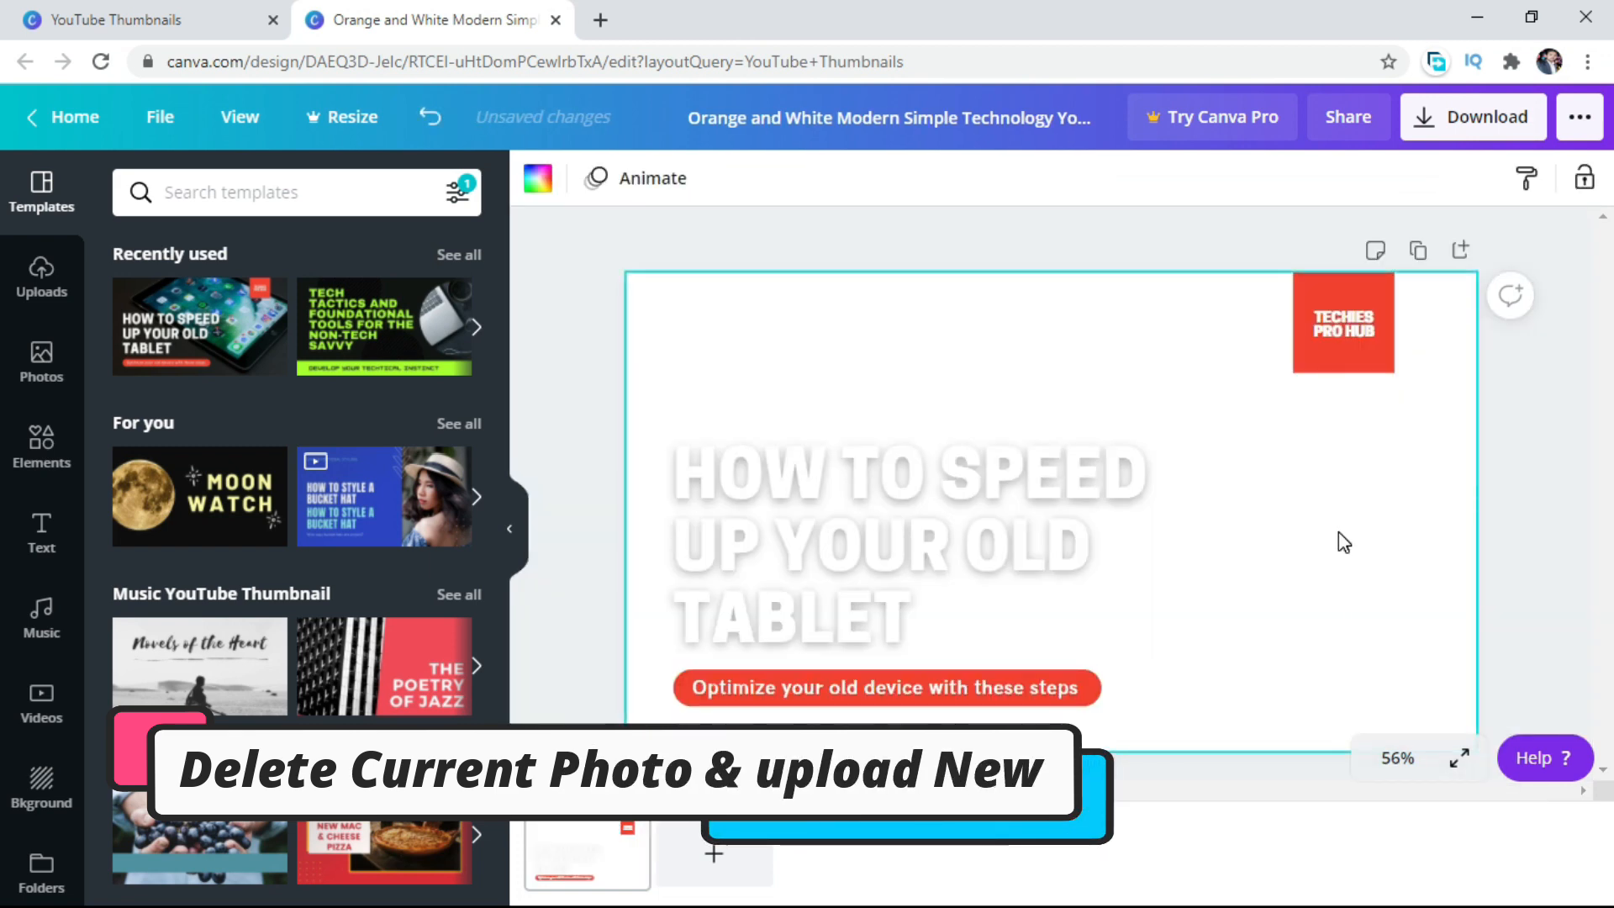
Upload the windows-bitlocker-encryption-keys image from the device's Thumbnails folder.
left_click(43, 277)
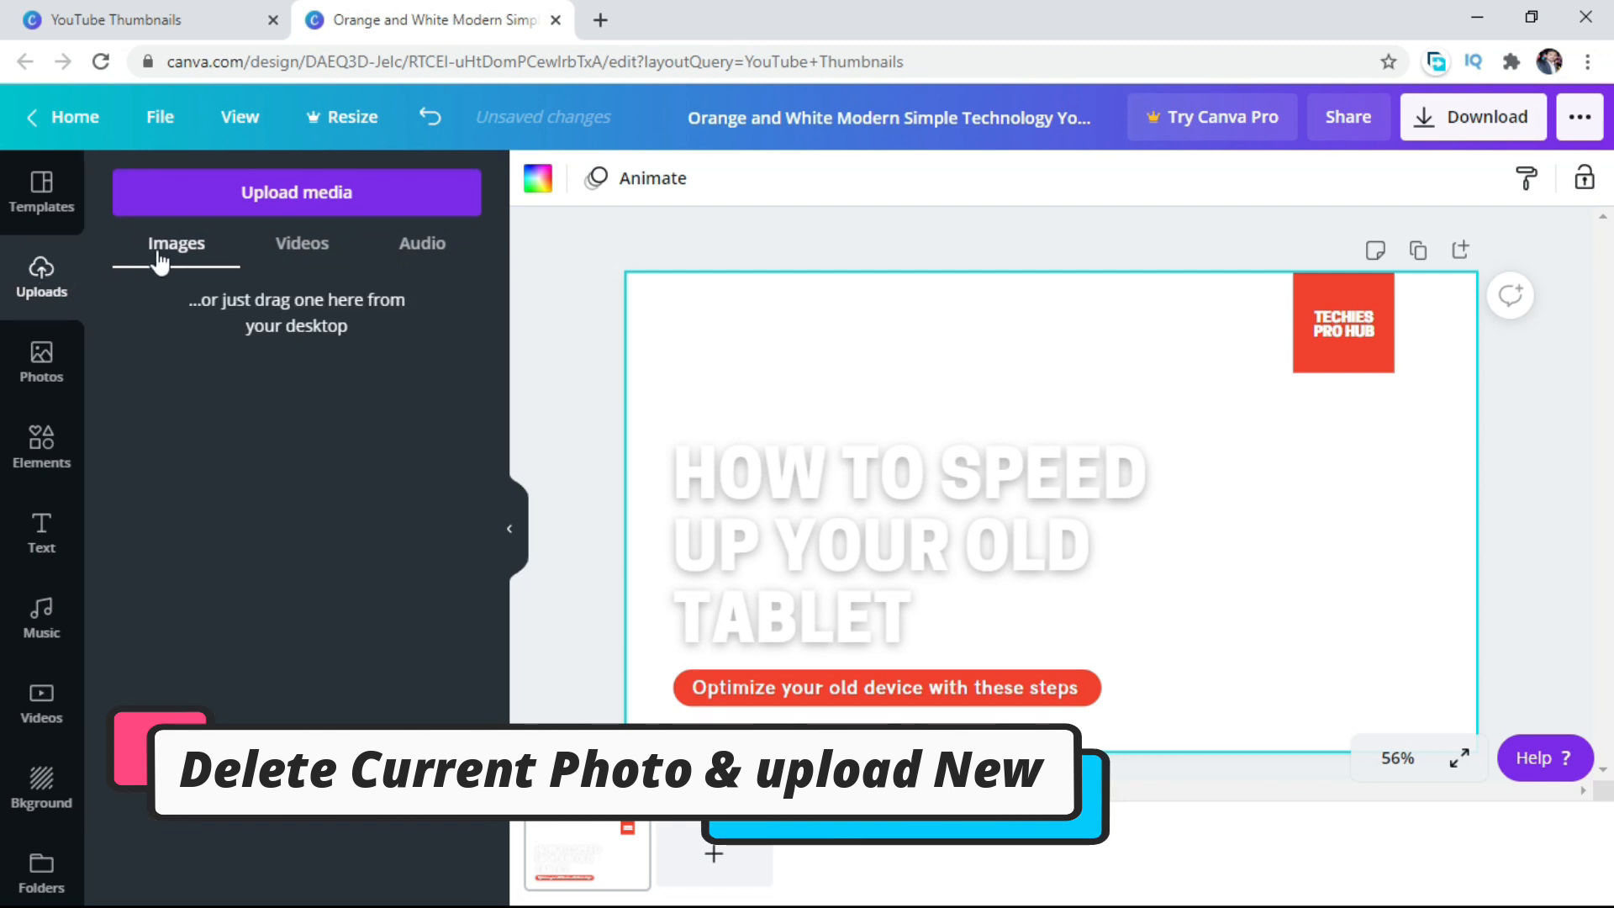
left_click(238, 192)
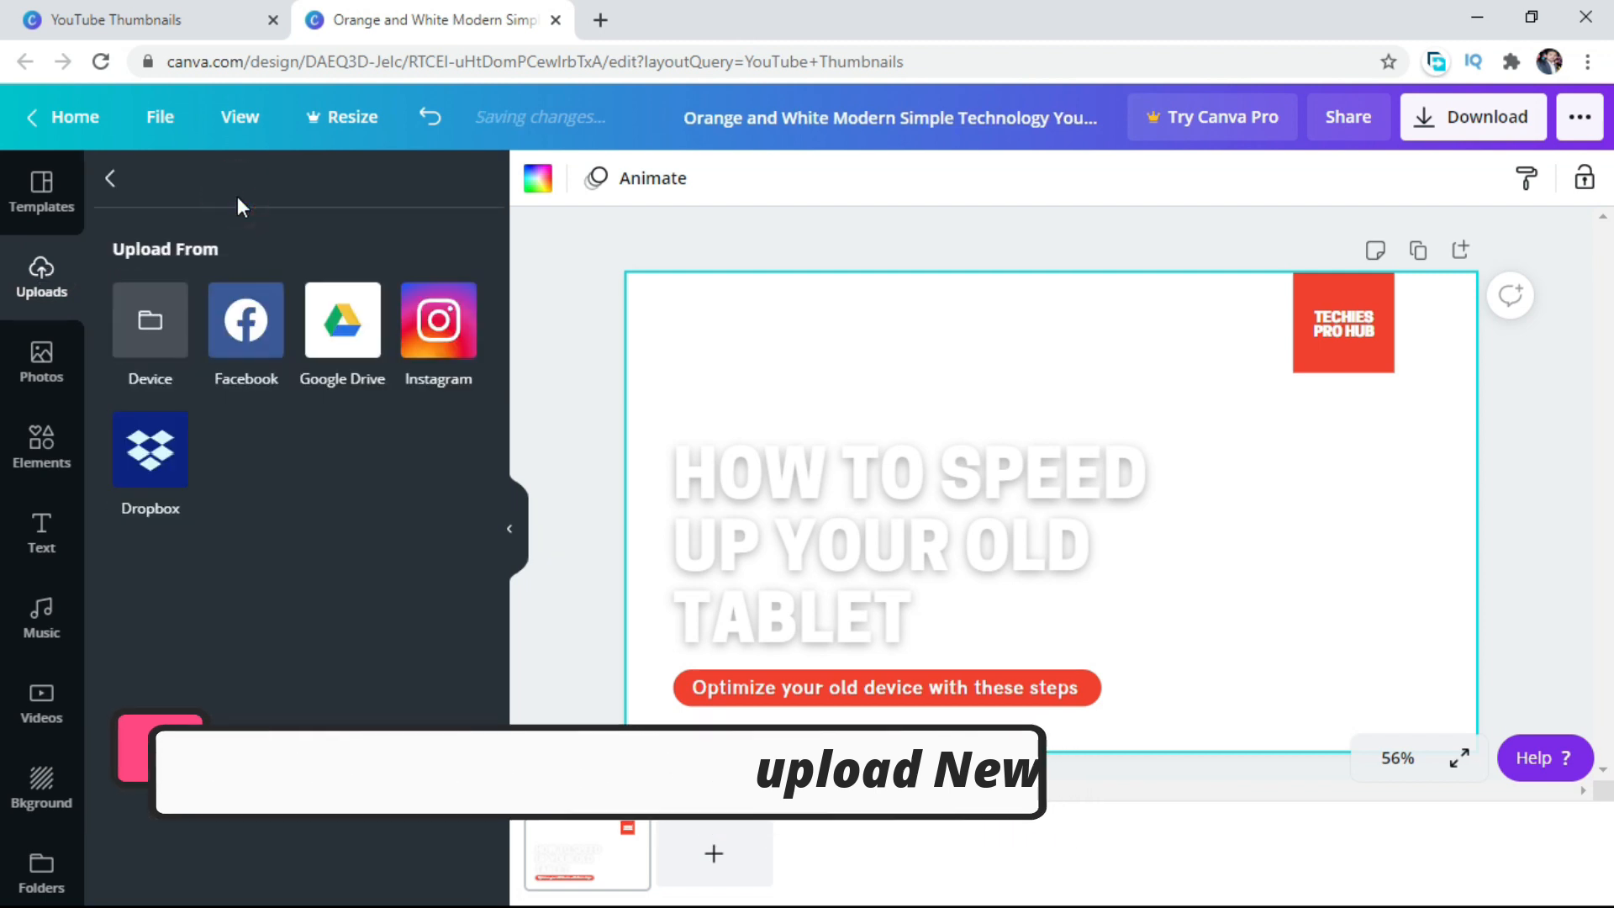
left_click(161, 306)
left_click_drag(775, 284, 771, 400)
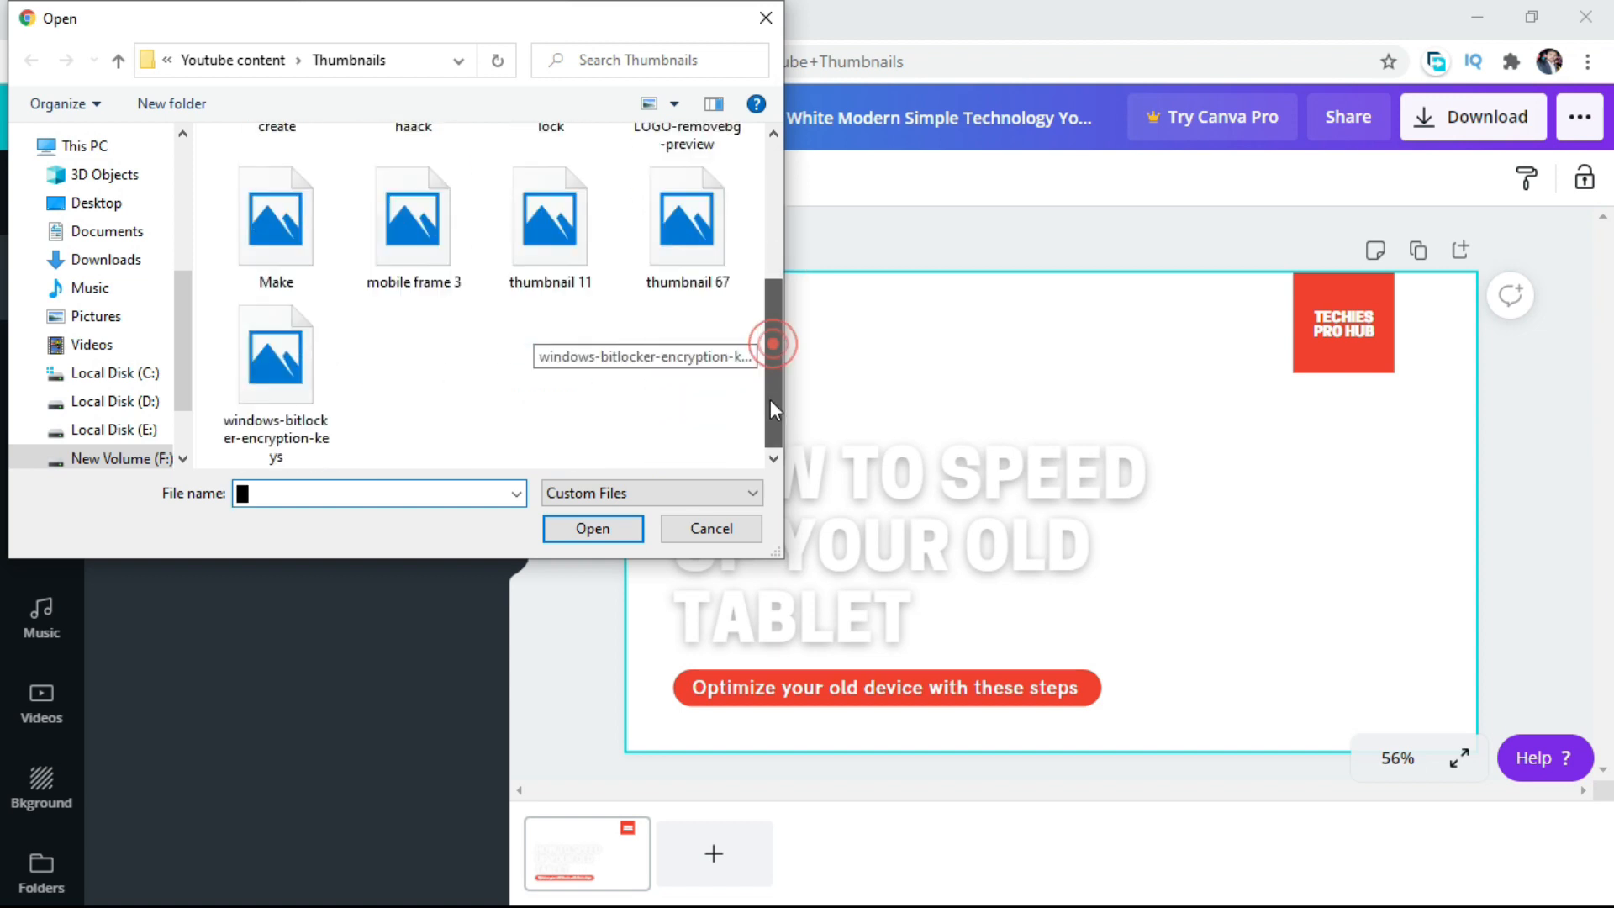
left_click(276, 378)
left_click(605, 539)
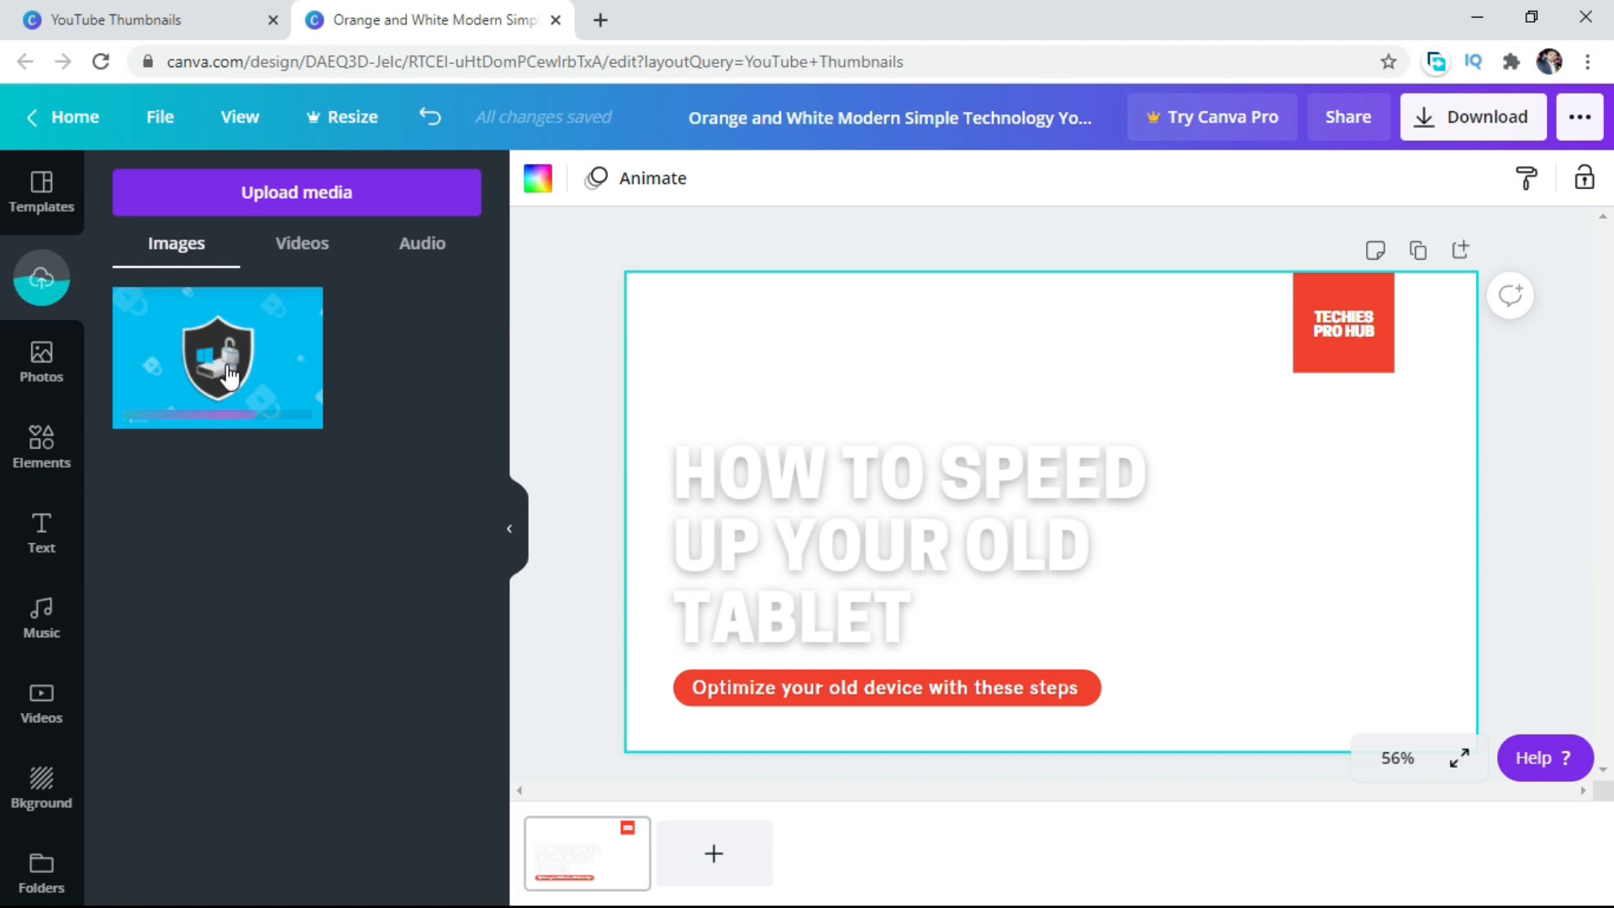
Place the uploaded shield image on the thumbnail, extend it downward and send it to the back behind the text.
left_click_drag(235, 376, 1002, 433)
left_click_drag(1098, 632, 1097, 718)
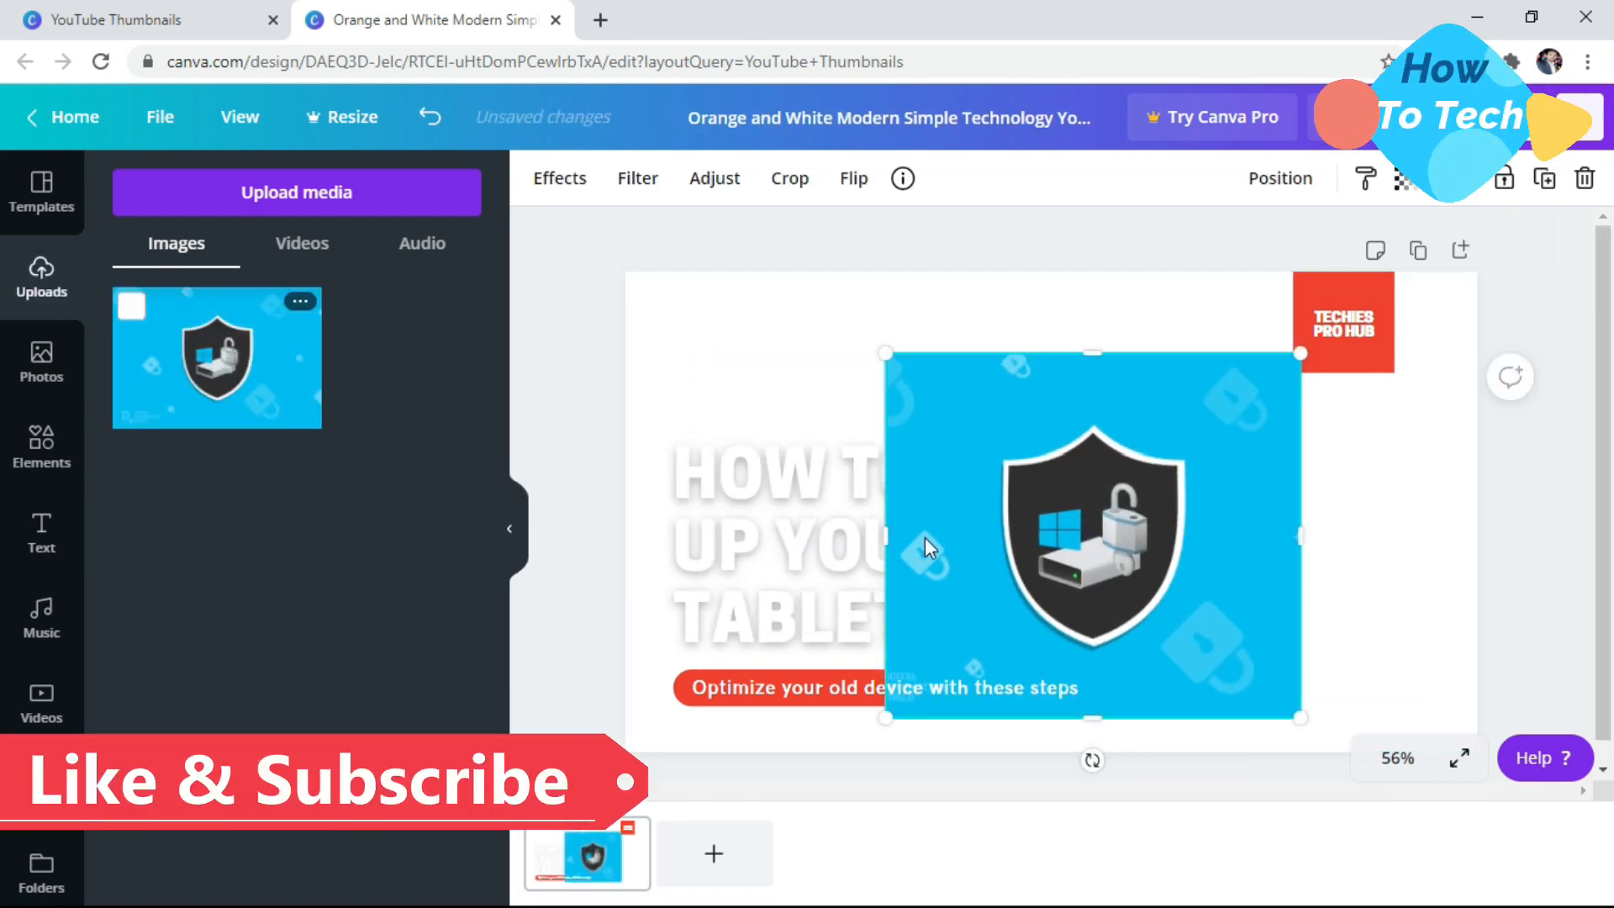
right_click(1054, 532)
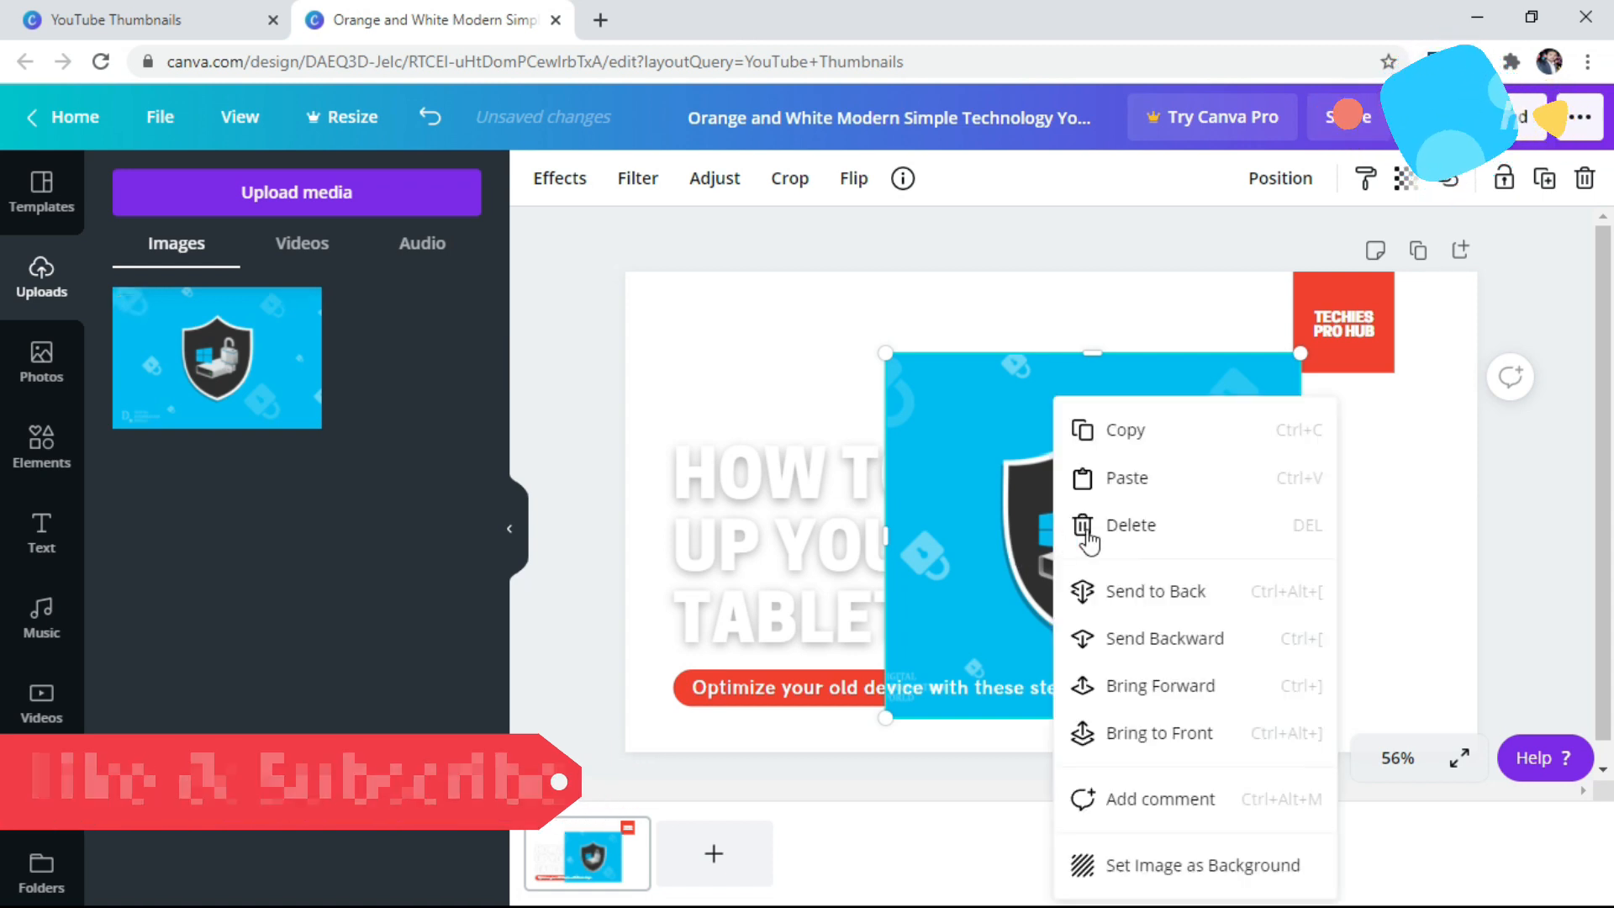
left_click(1133, 596)
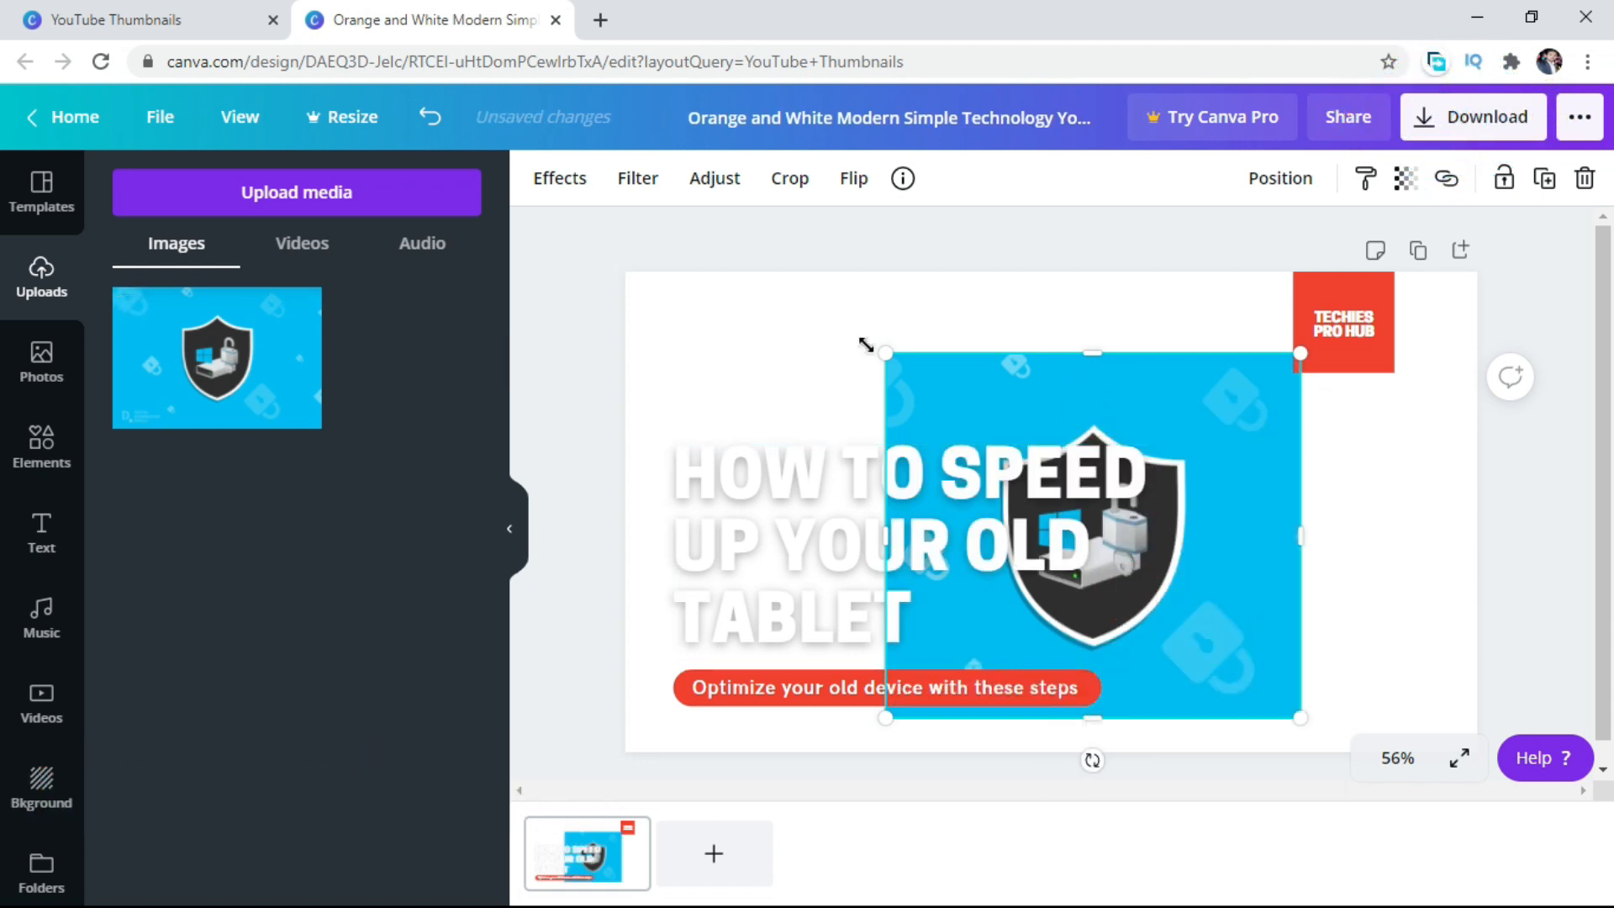
Enlarge the shield image to cover the whole thumbnail, with the shield on the right half.
left_click_drag(883, 353, 652, 321)
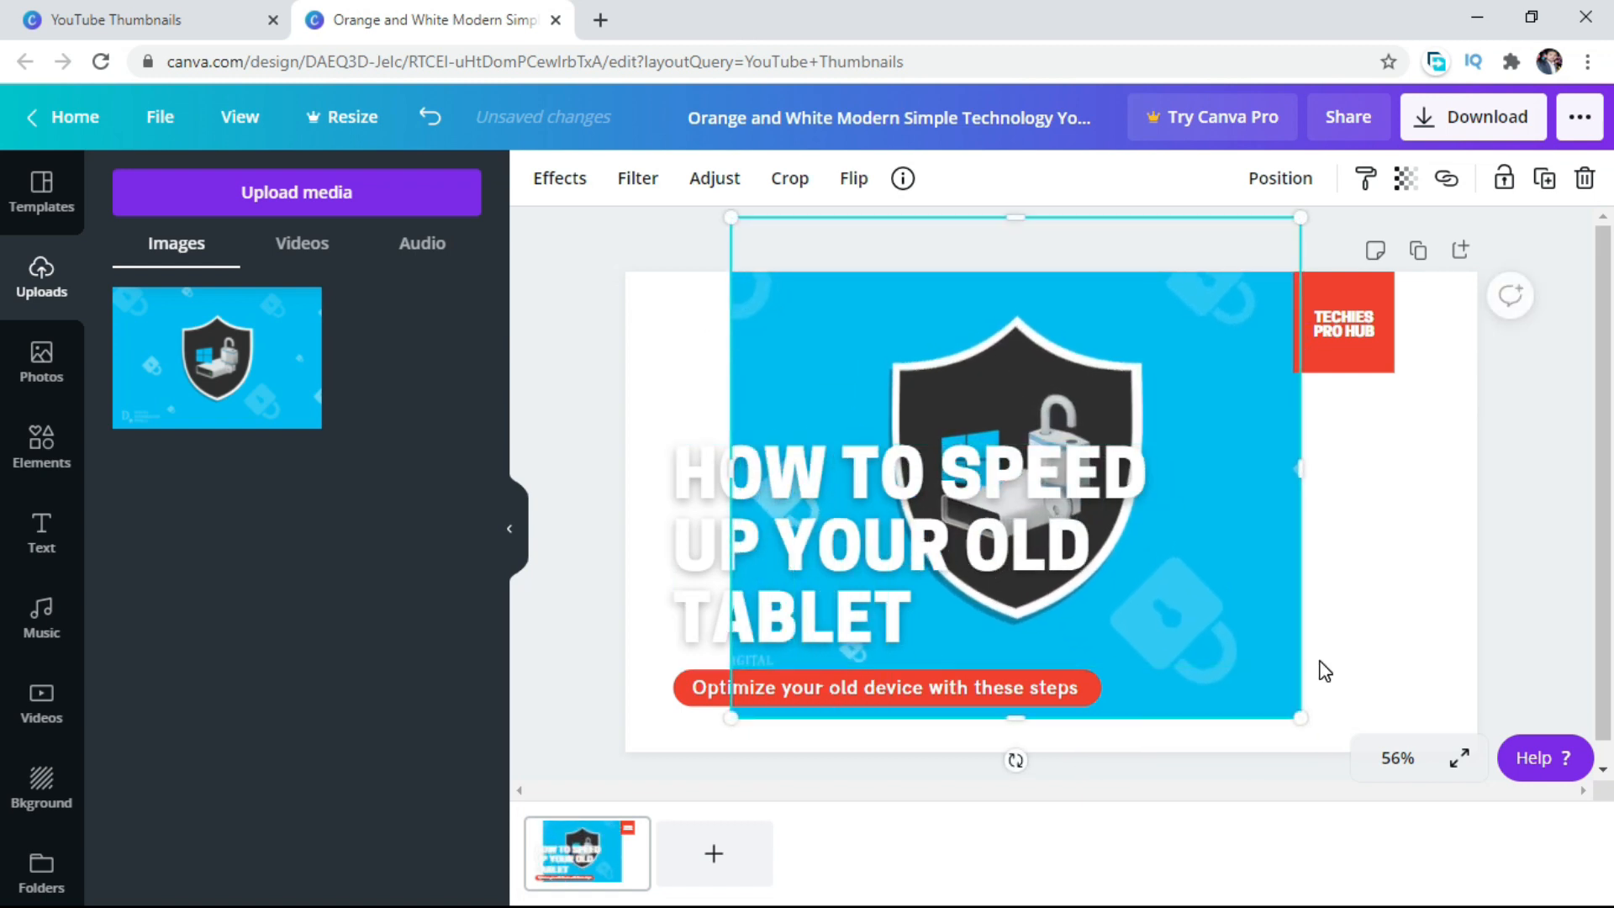
left_click_drag(1302, 711, 1459, 745)
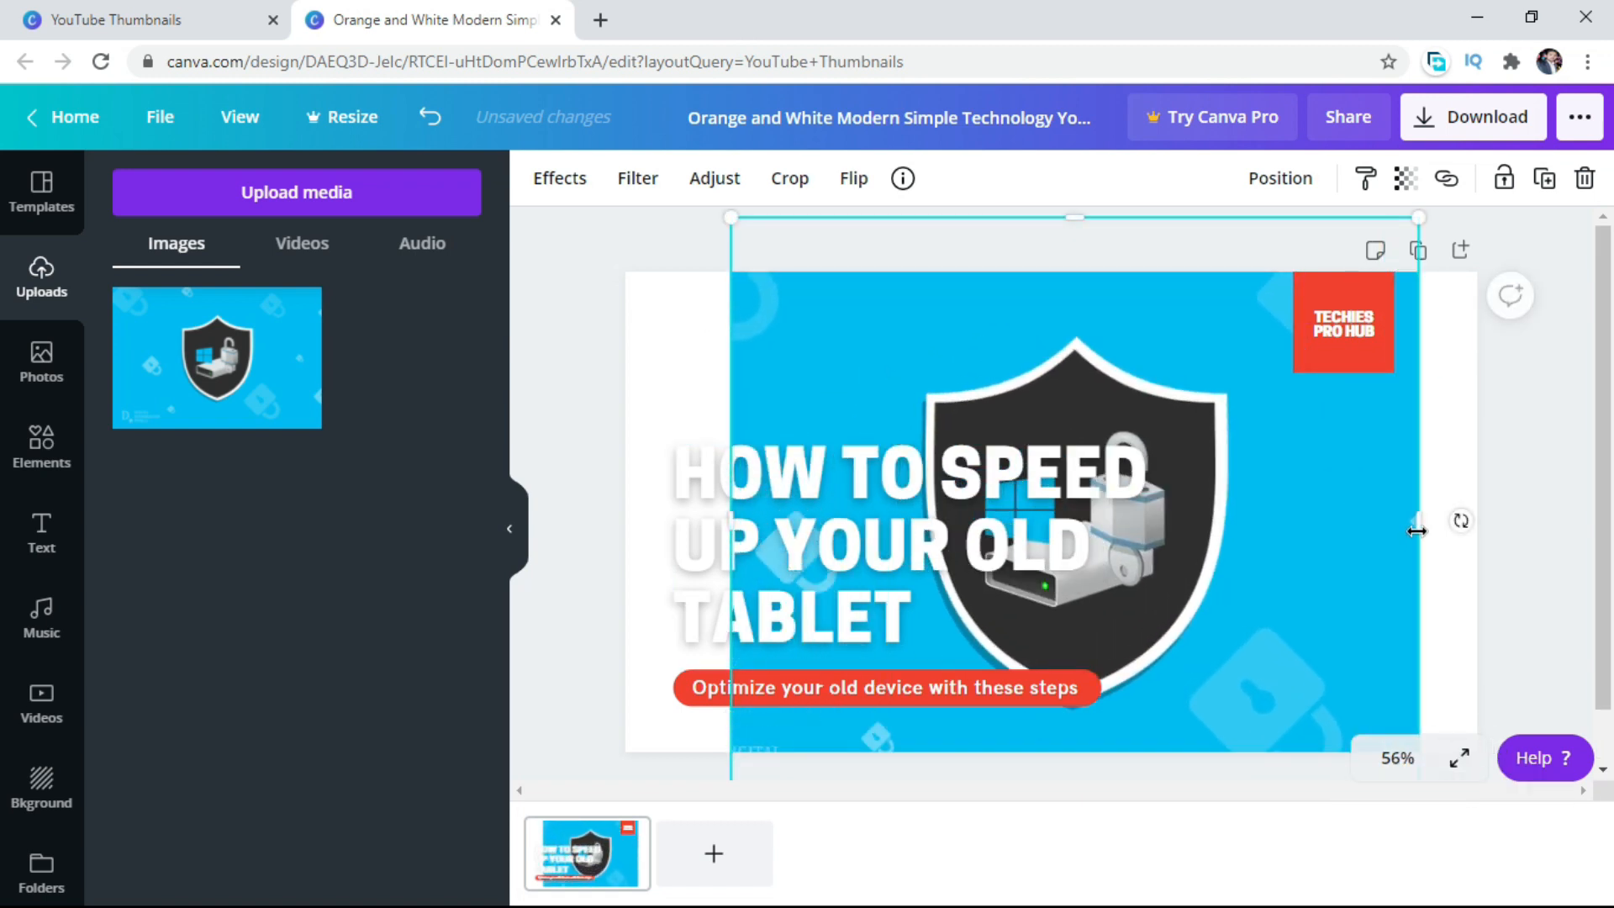
left_click_drag(1418, 525, 1538, 516)
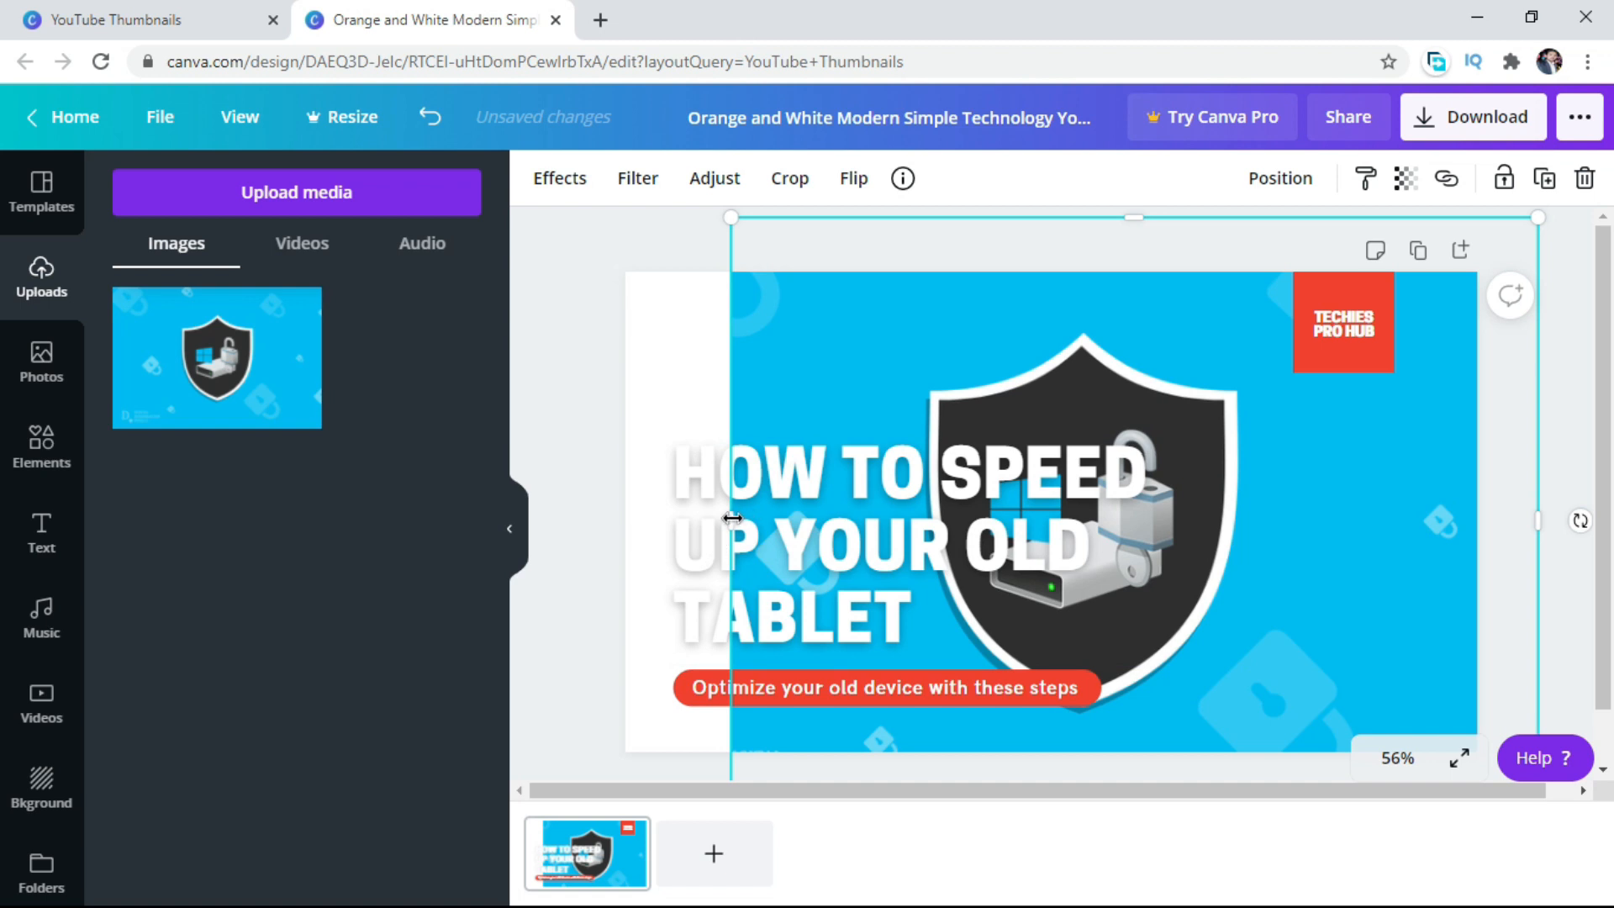
left_click_drag(732, 517, 619, 522)
left_click_drag(1311, 497, 1529, 498)
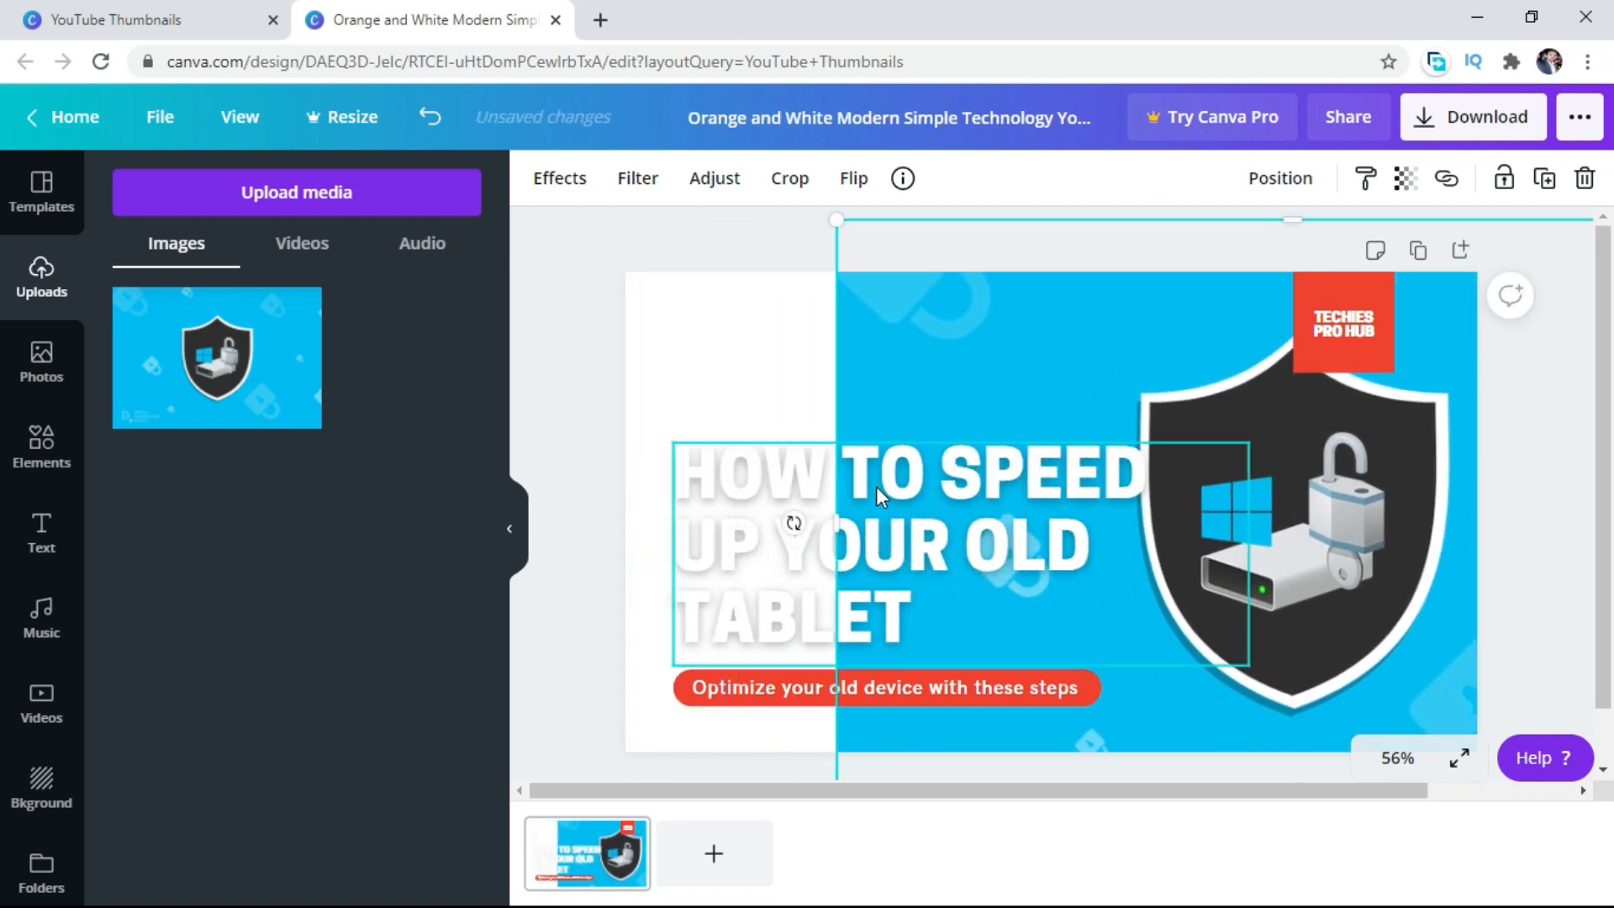
left_click_drag(837, 525, 624, 530)
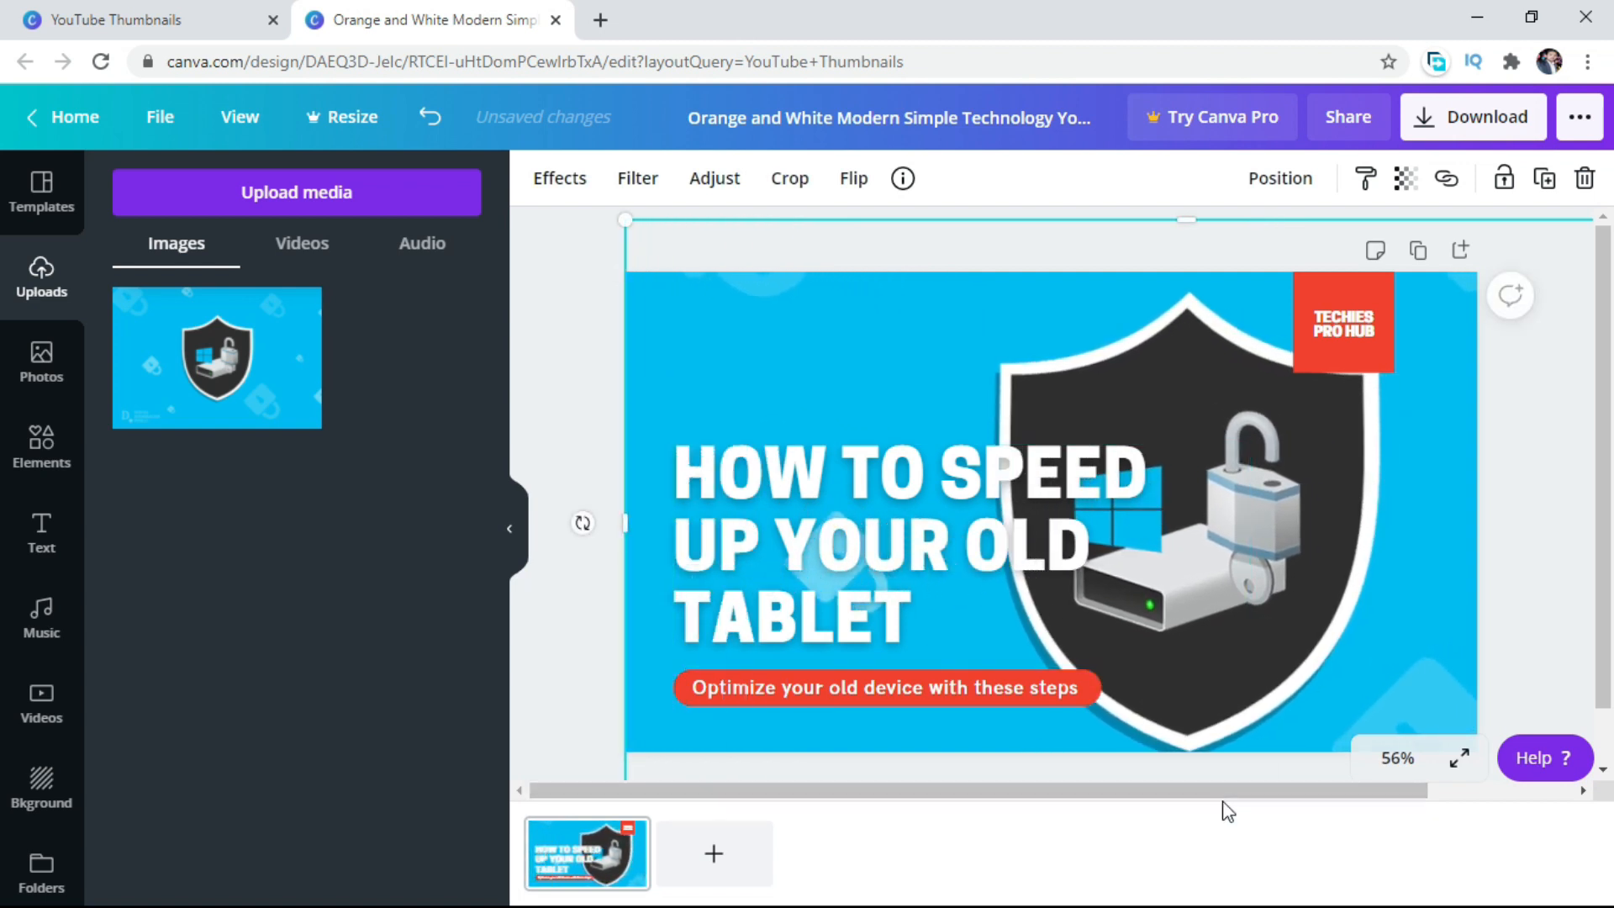
Shift the shield image further right and stretch its left edge back to the thumbnail's left border.
left_click_drag(1219, 794, 1355, 799)
left_click_drag(1097, 533, 1179, 532)
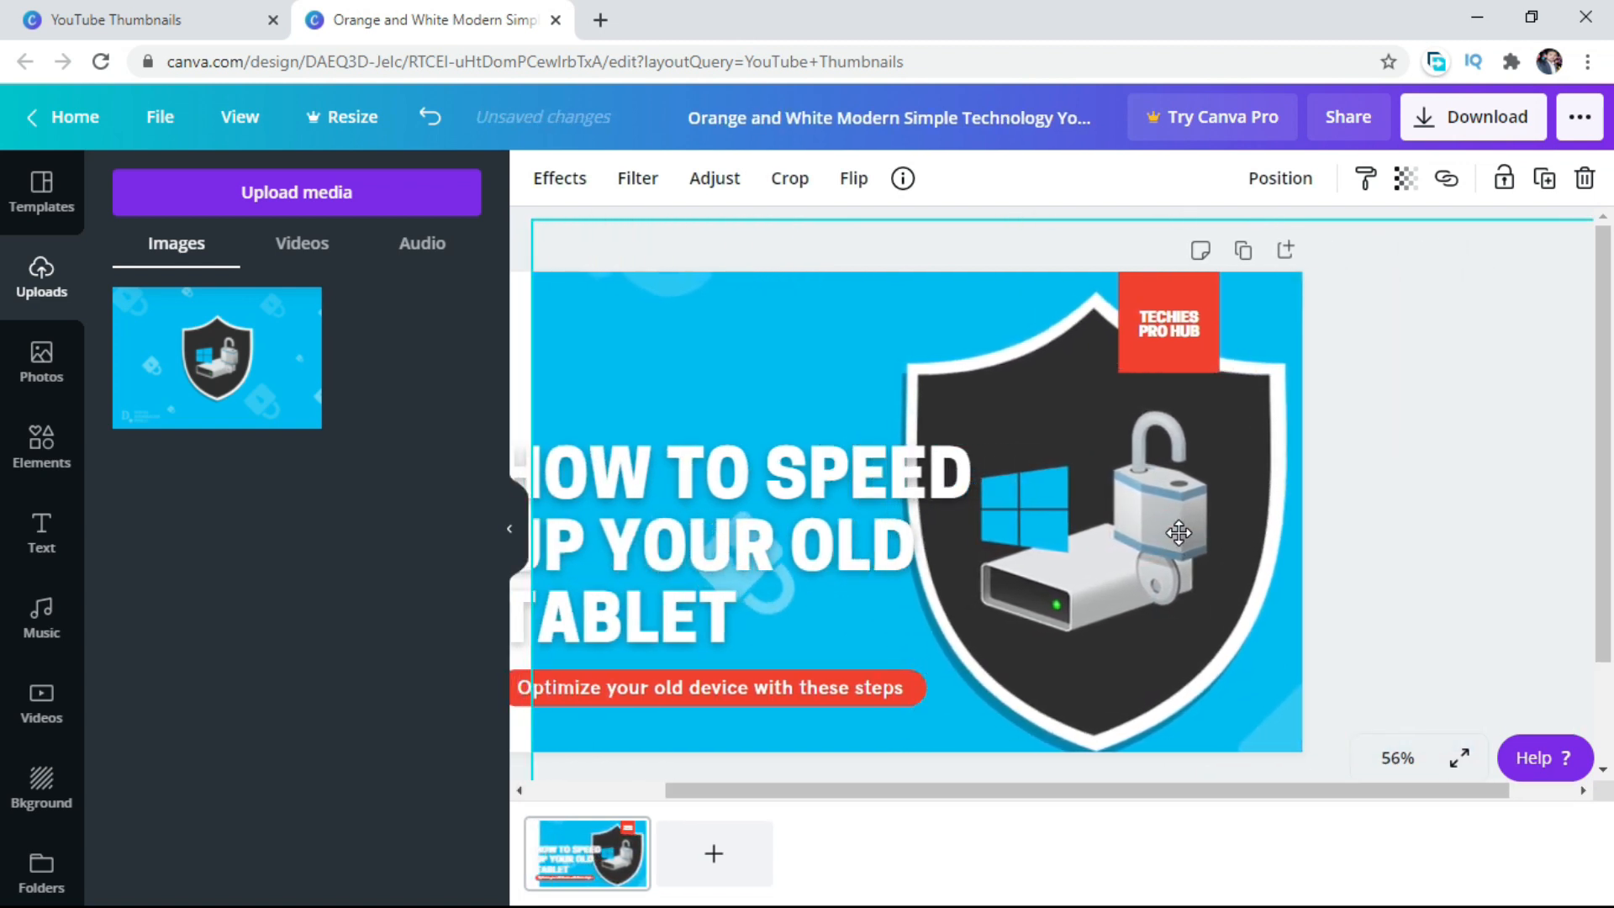
left_click_drag(1144, 792, 1009, 792)
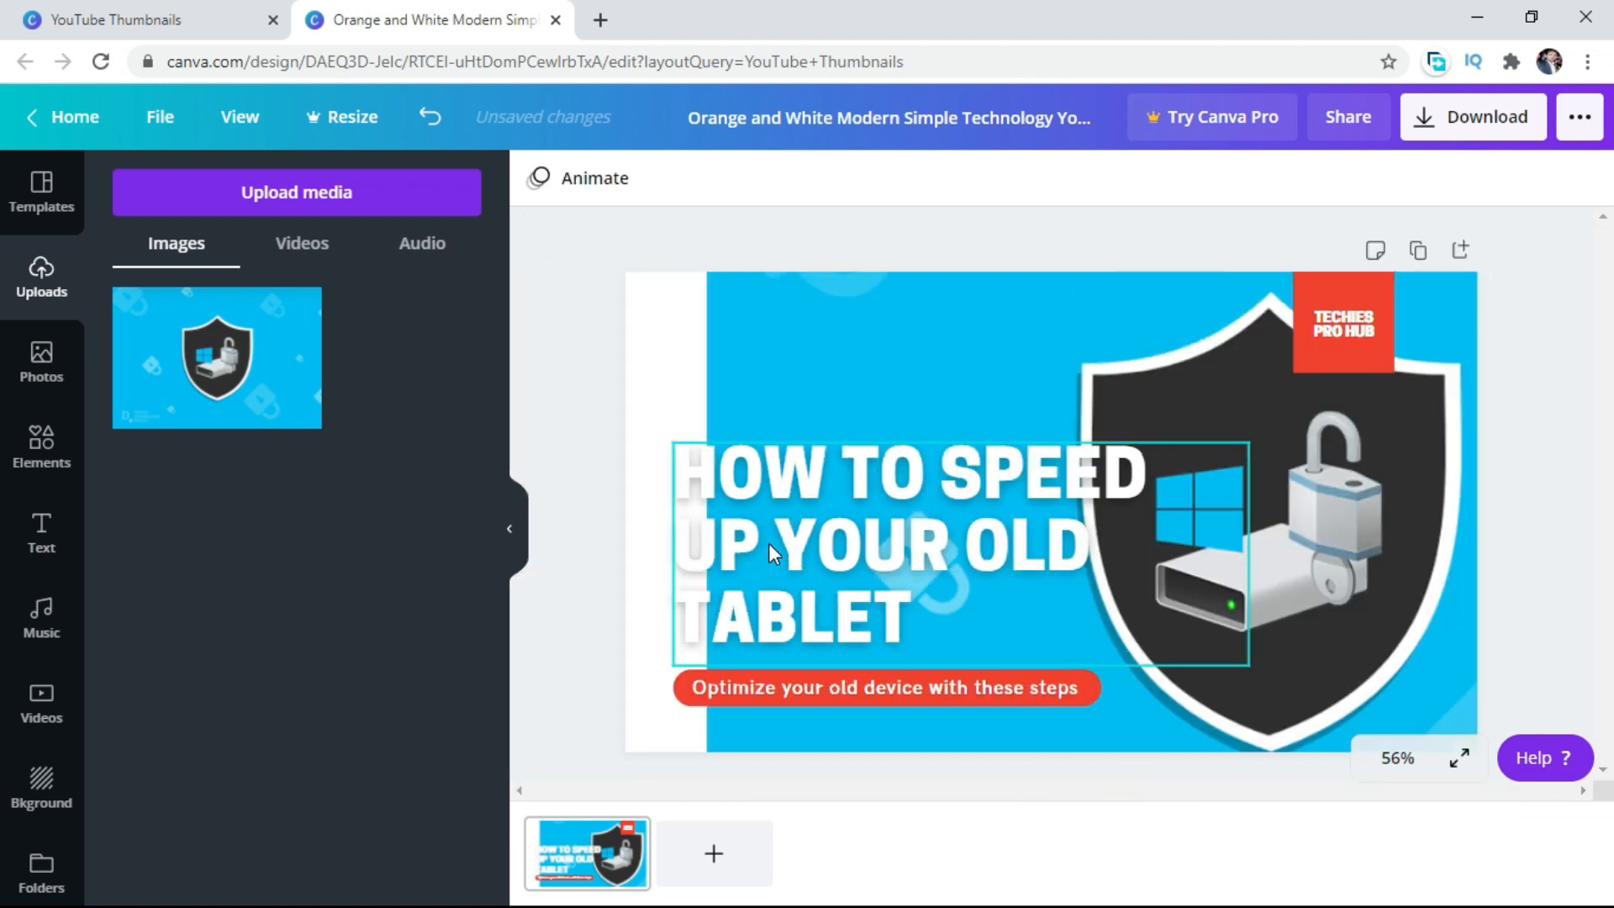
left_click_drag(707, 523, 626, 523)
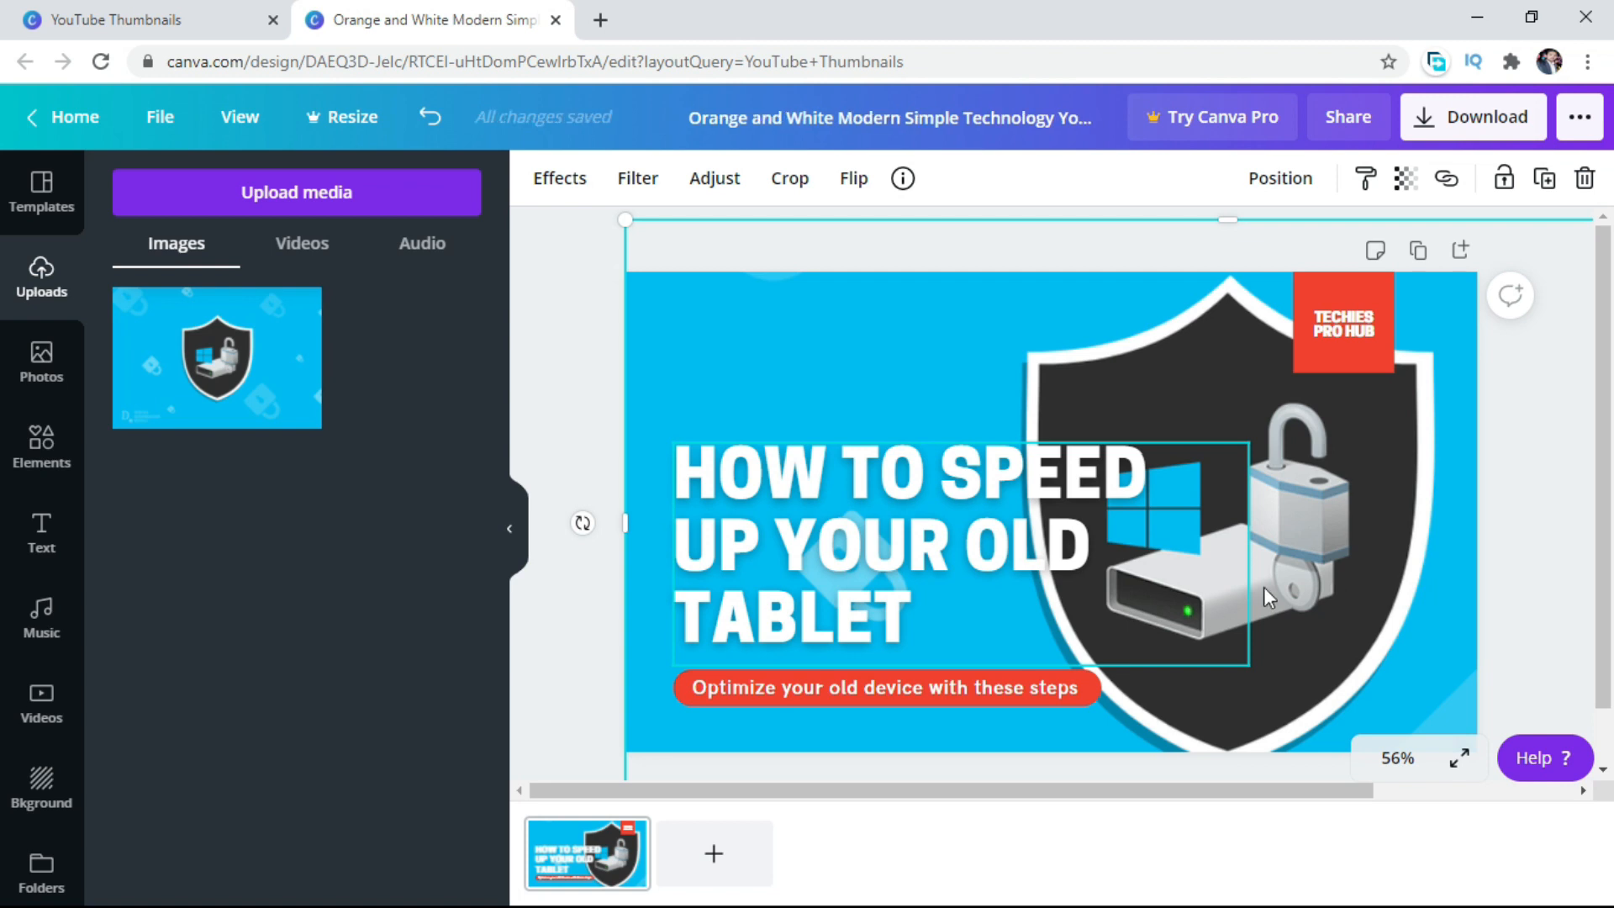
Narrow the headline text box so it clears the shield and move it to the thumbnail's upper-left corner.
left_click(1041, 548)
mouse_move(1135, 544)
left_mouse_down()
mouse_move(1006, 544)
mouse_move(1157, 542)
left_mouse_up()
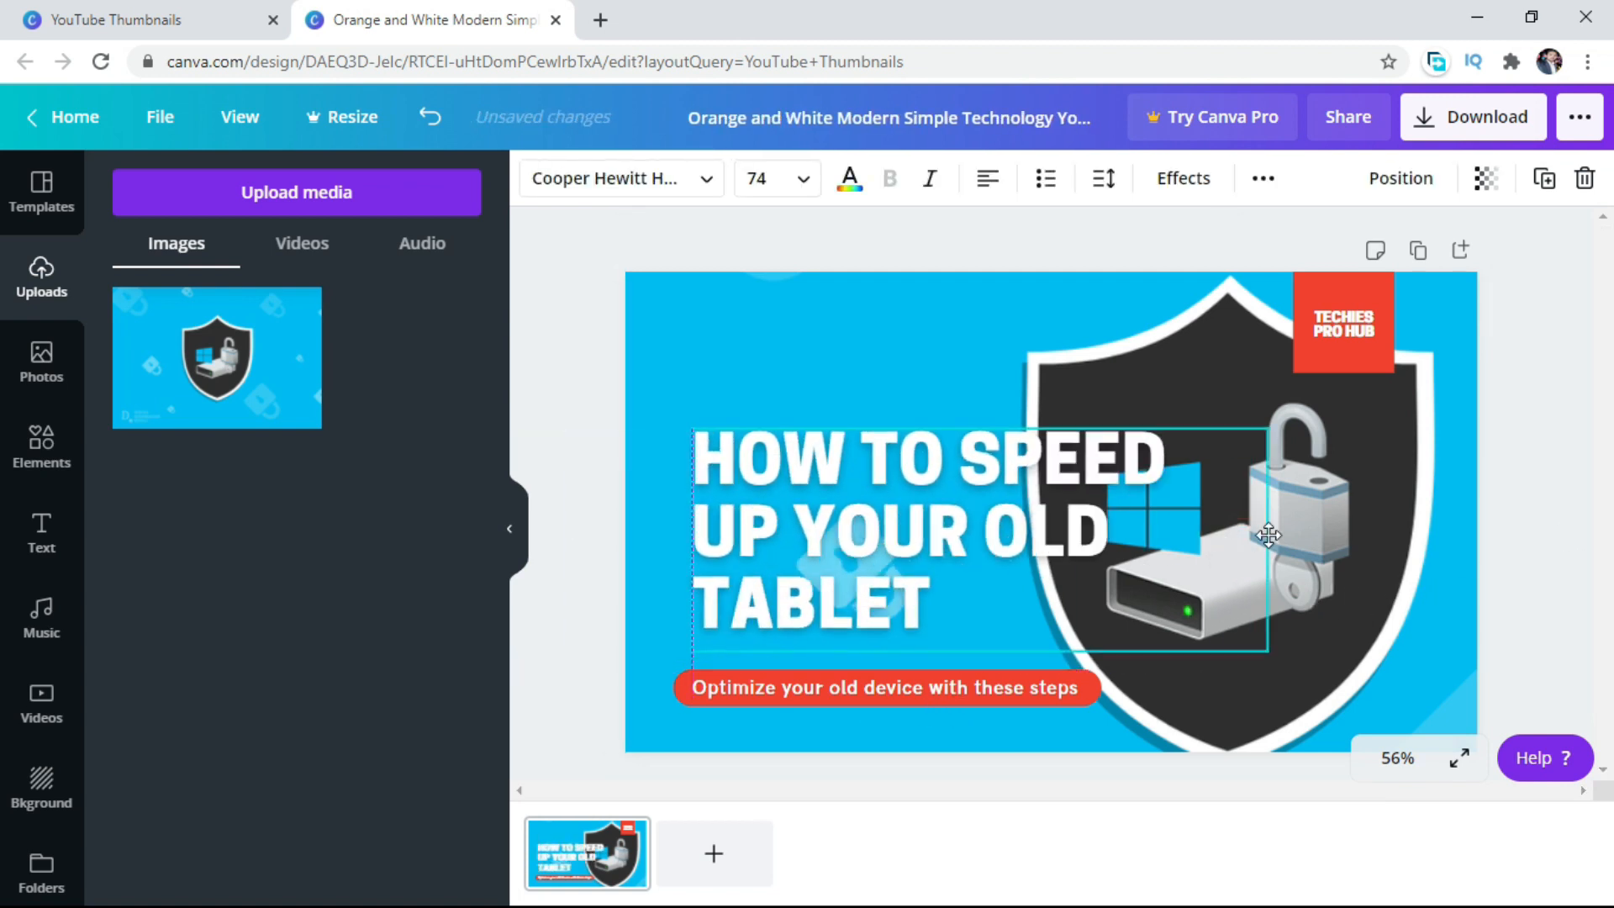
left_click_drag(1269, 540, 964, 533)
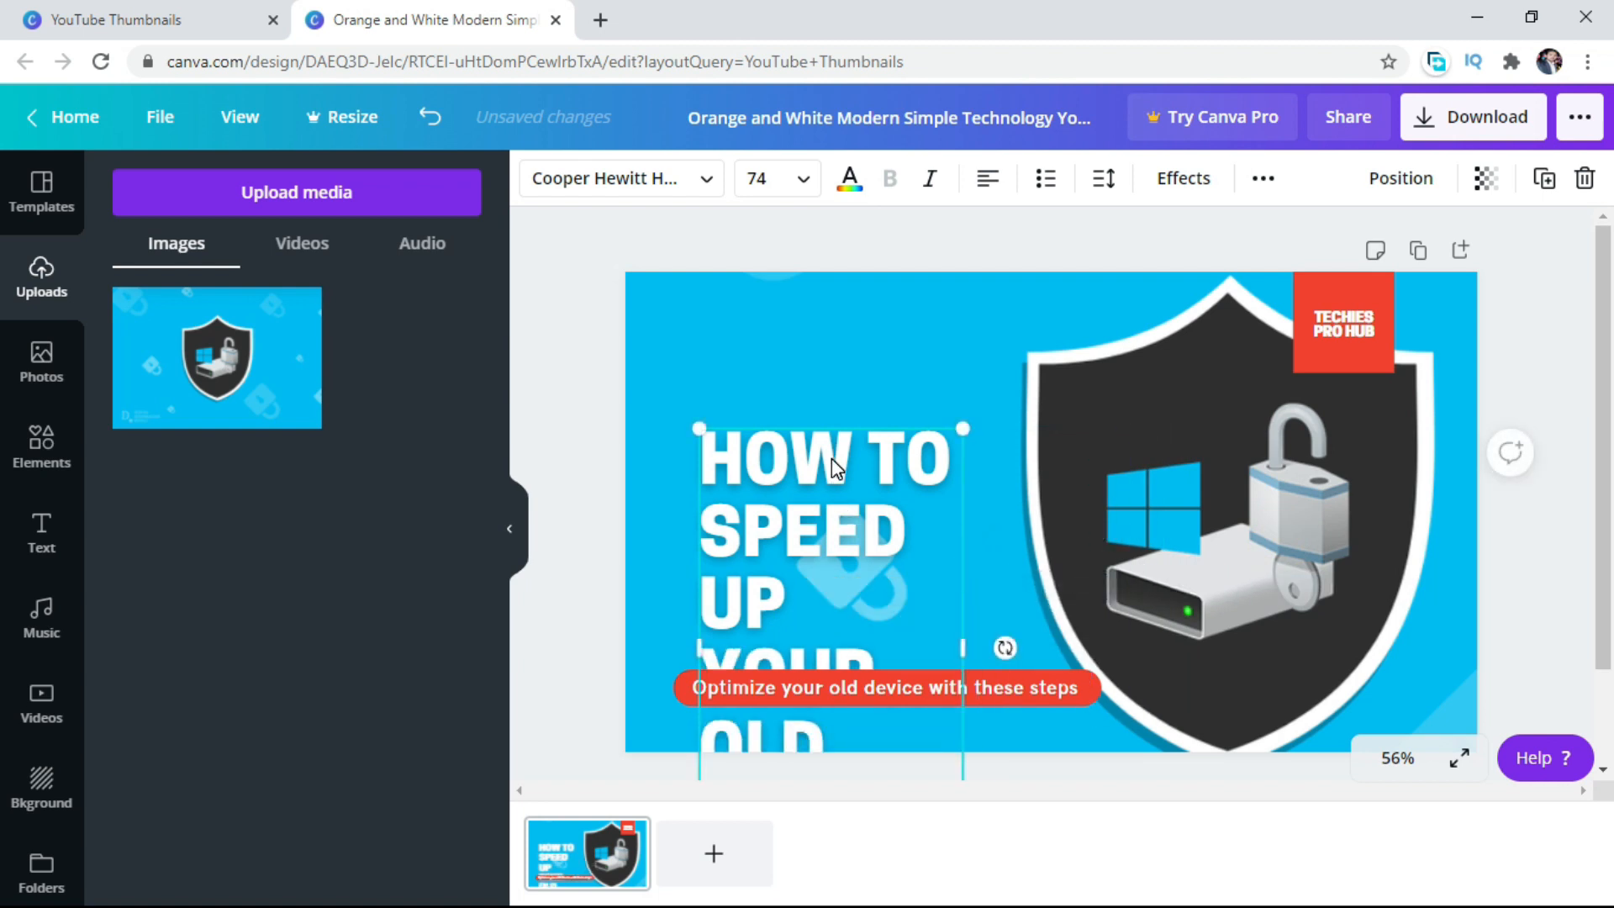
left_click_drag(828, 522, 802, 362)
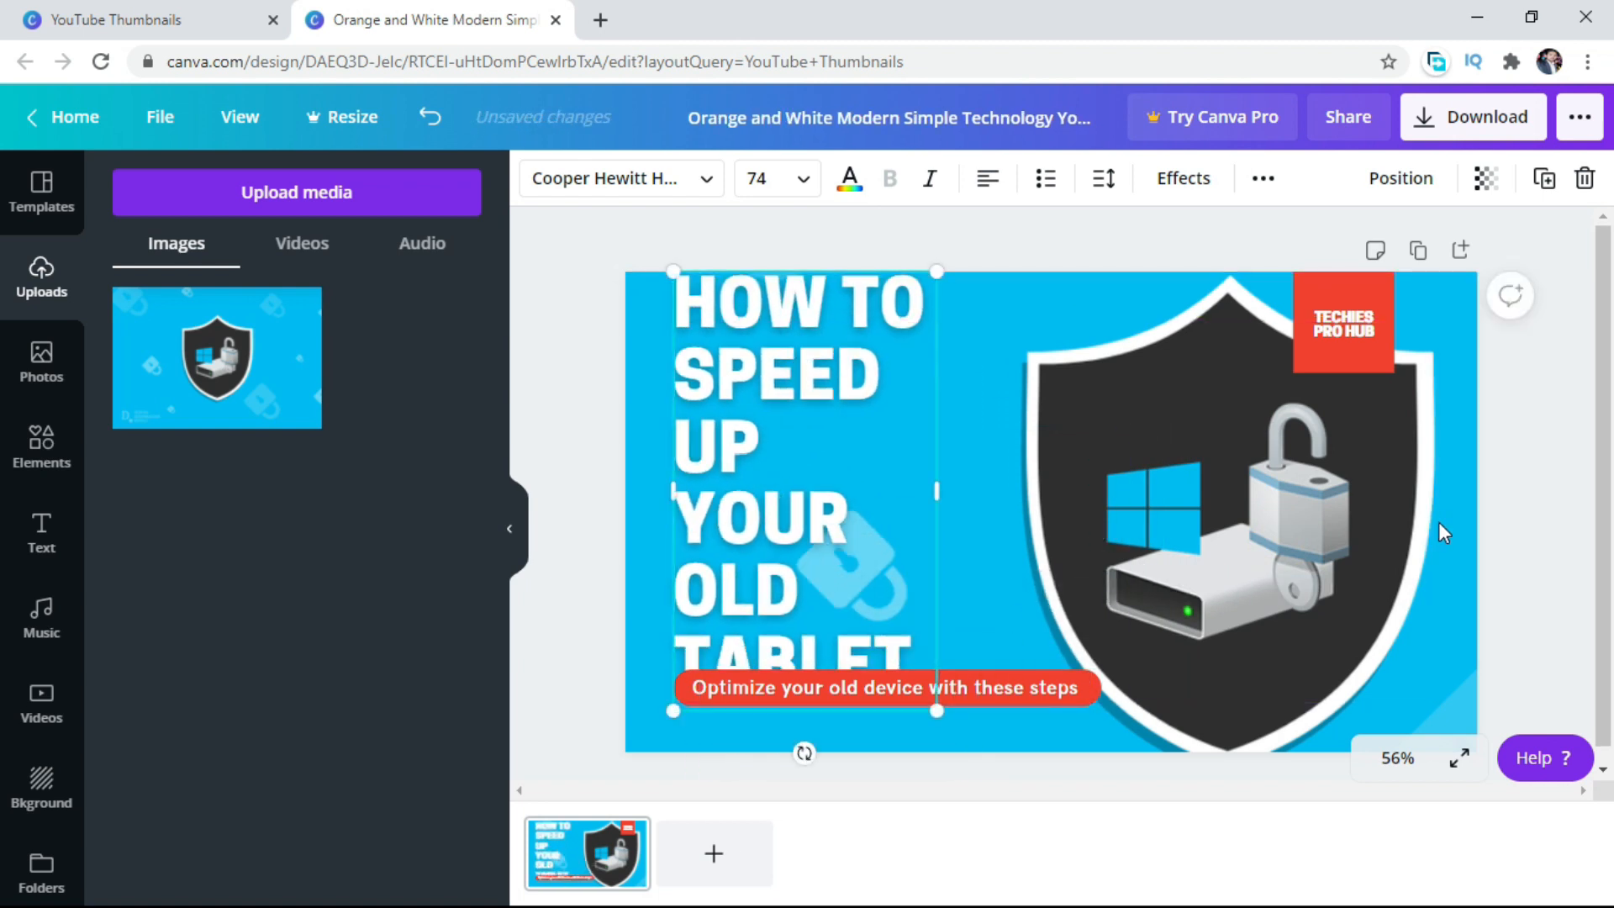
Reposition the shield image slightly upward within its crop frame and apply the crop.
double_click(1378, 547)
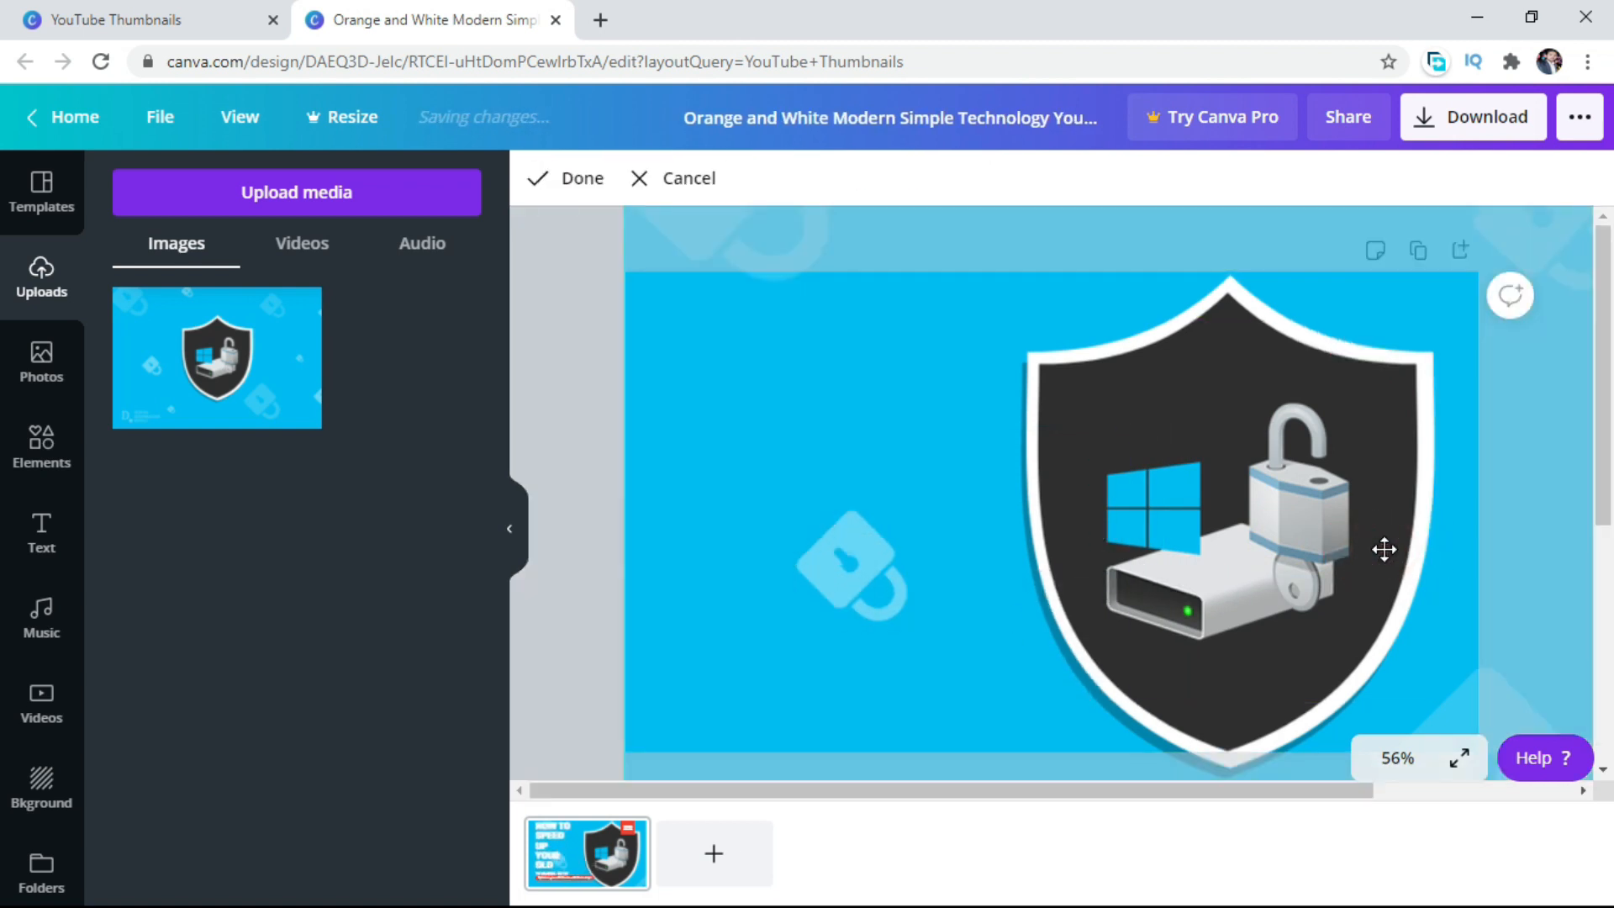
mouse_move(1385, 544)
left_mouse_down()
mouse_move(1402, 523)
mouse_move(1362, 522)
left_mouse_up()
left_click(1016, 540)
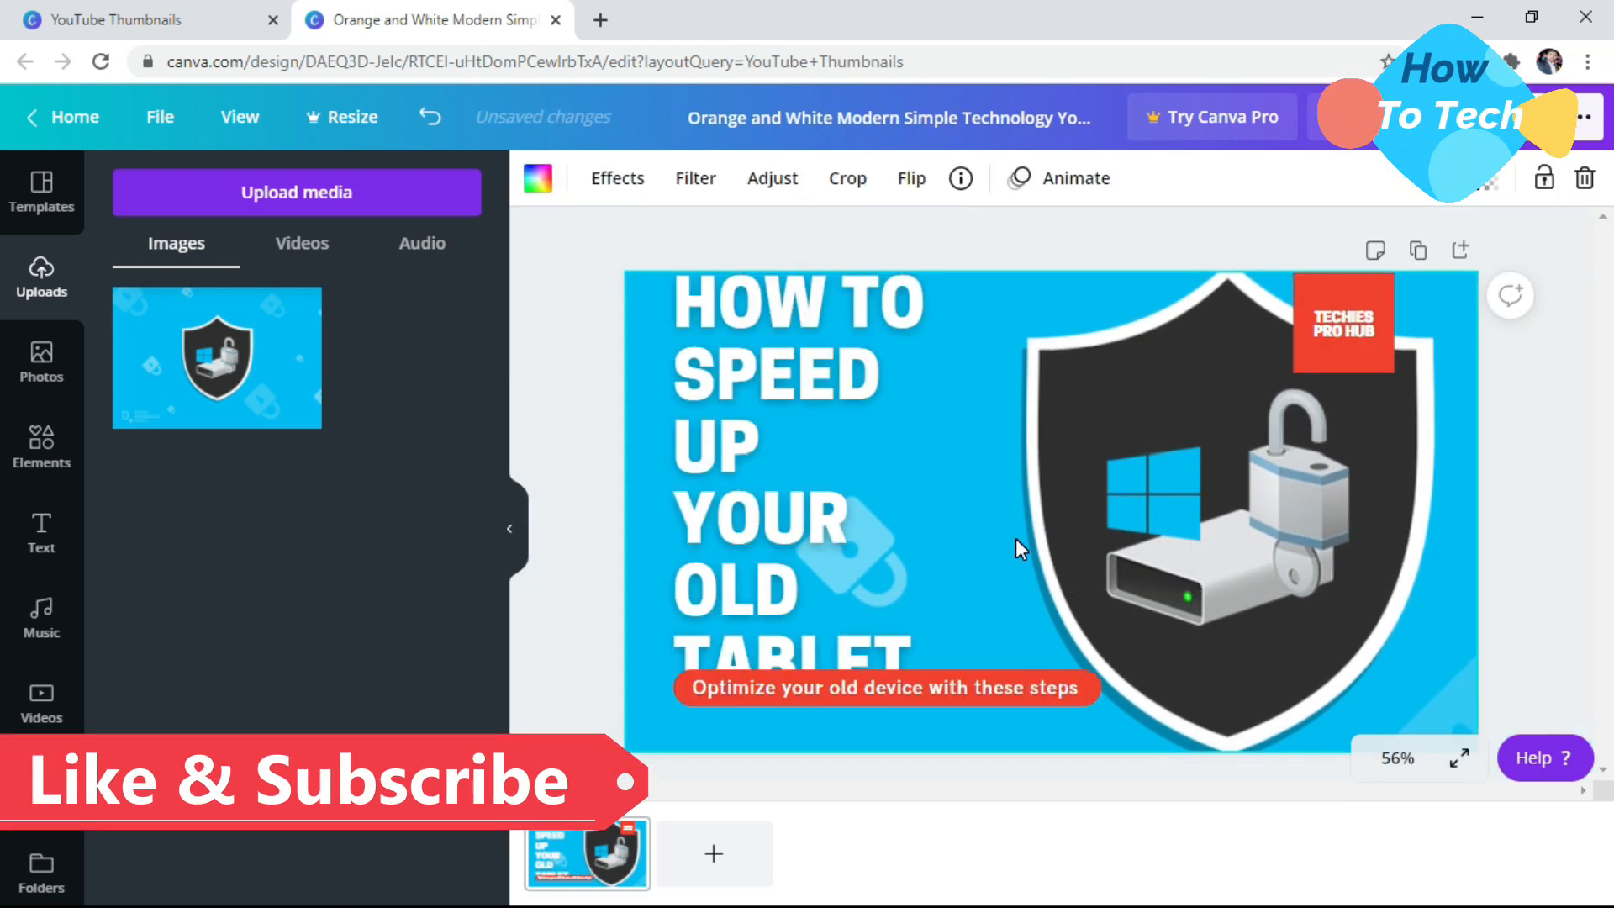
double_click(1147, 560)
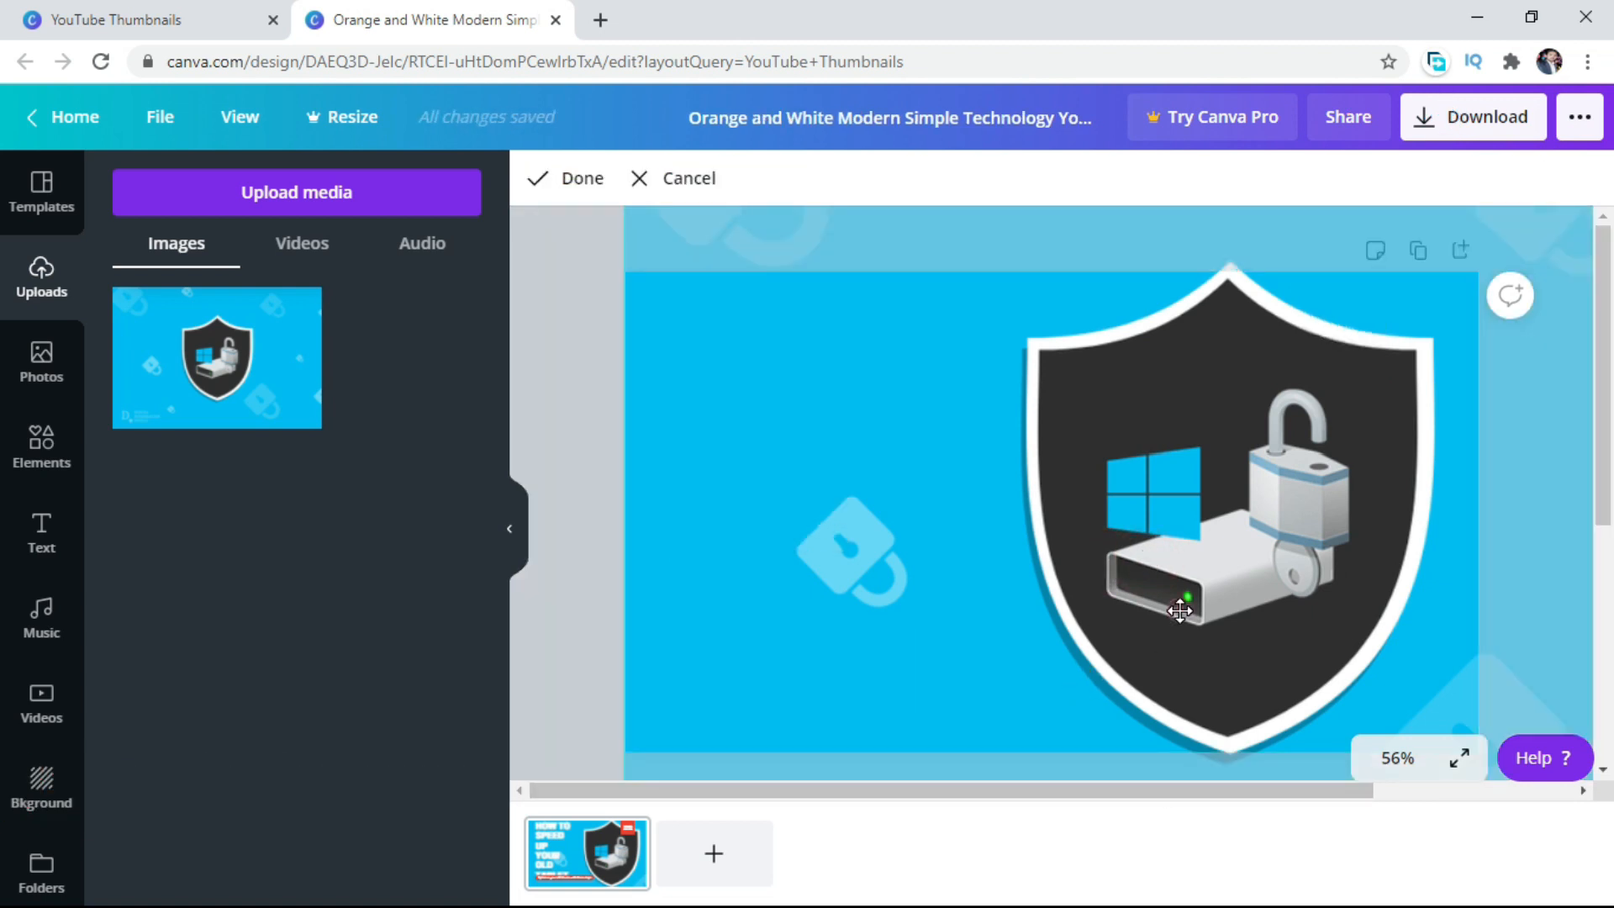
left_click(1180, 614)
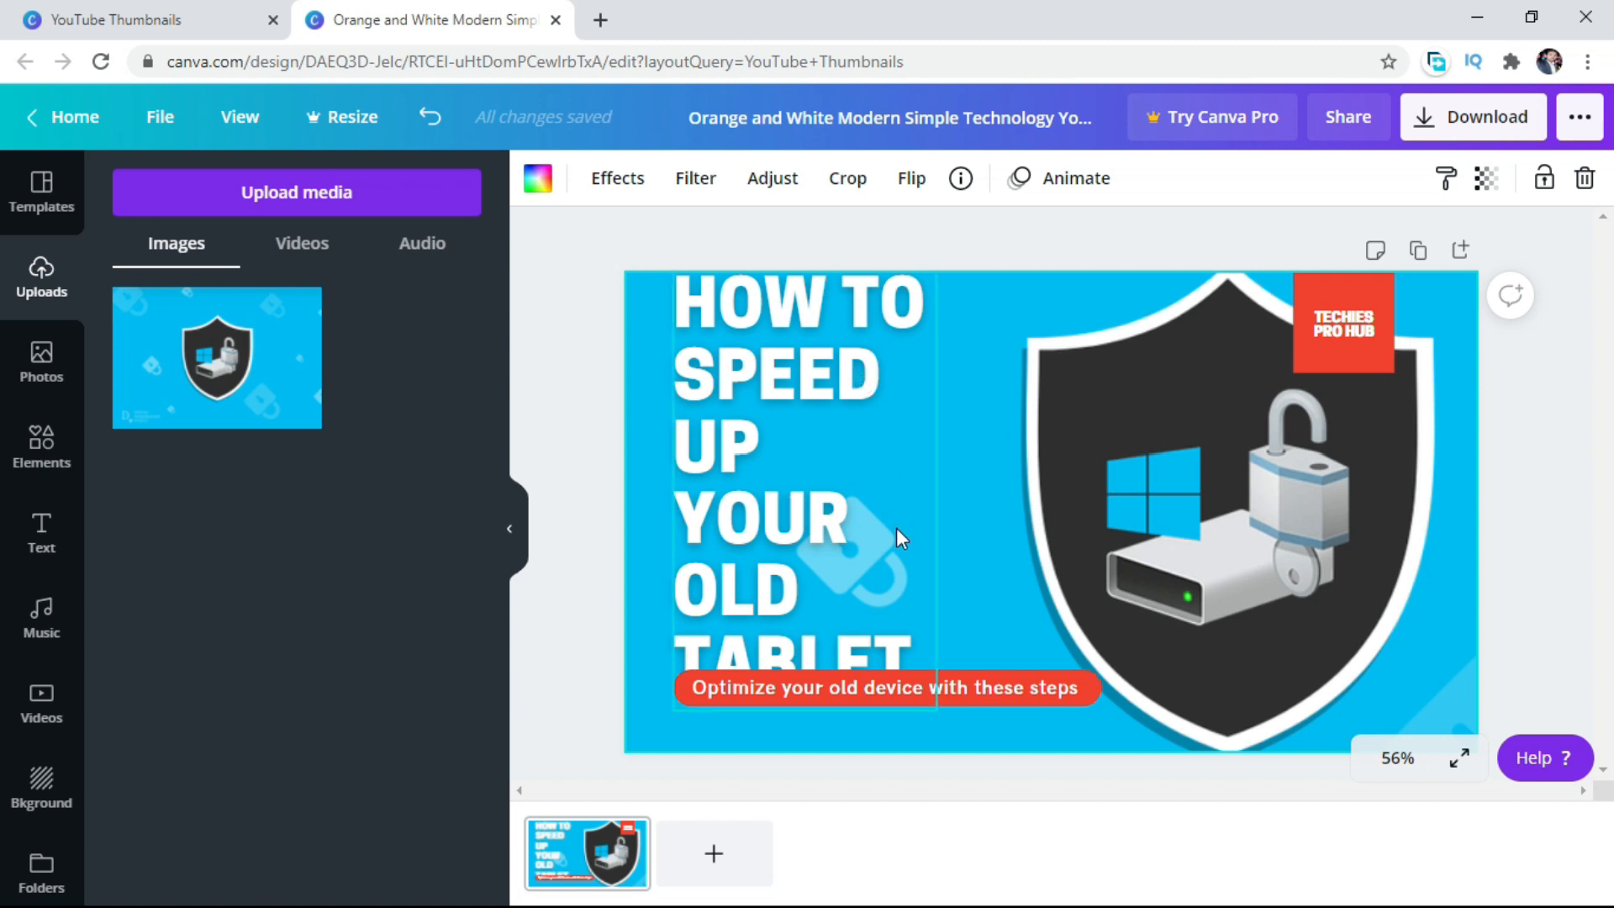
Replace the headline text with "SET PASSWORD".
left_click(820, 380)
left_click(883, 386)
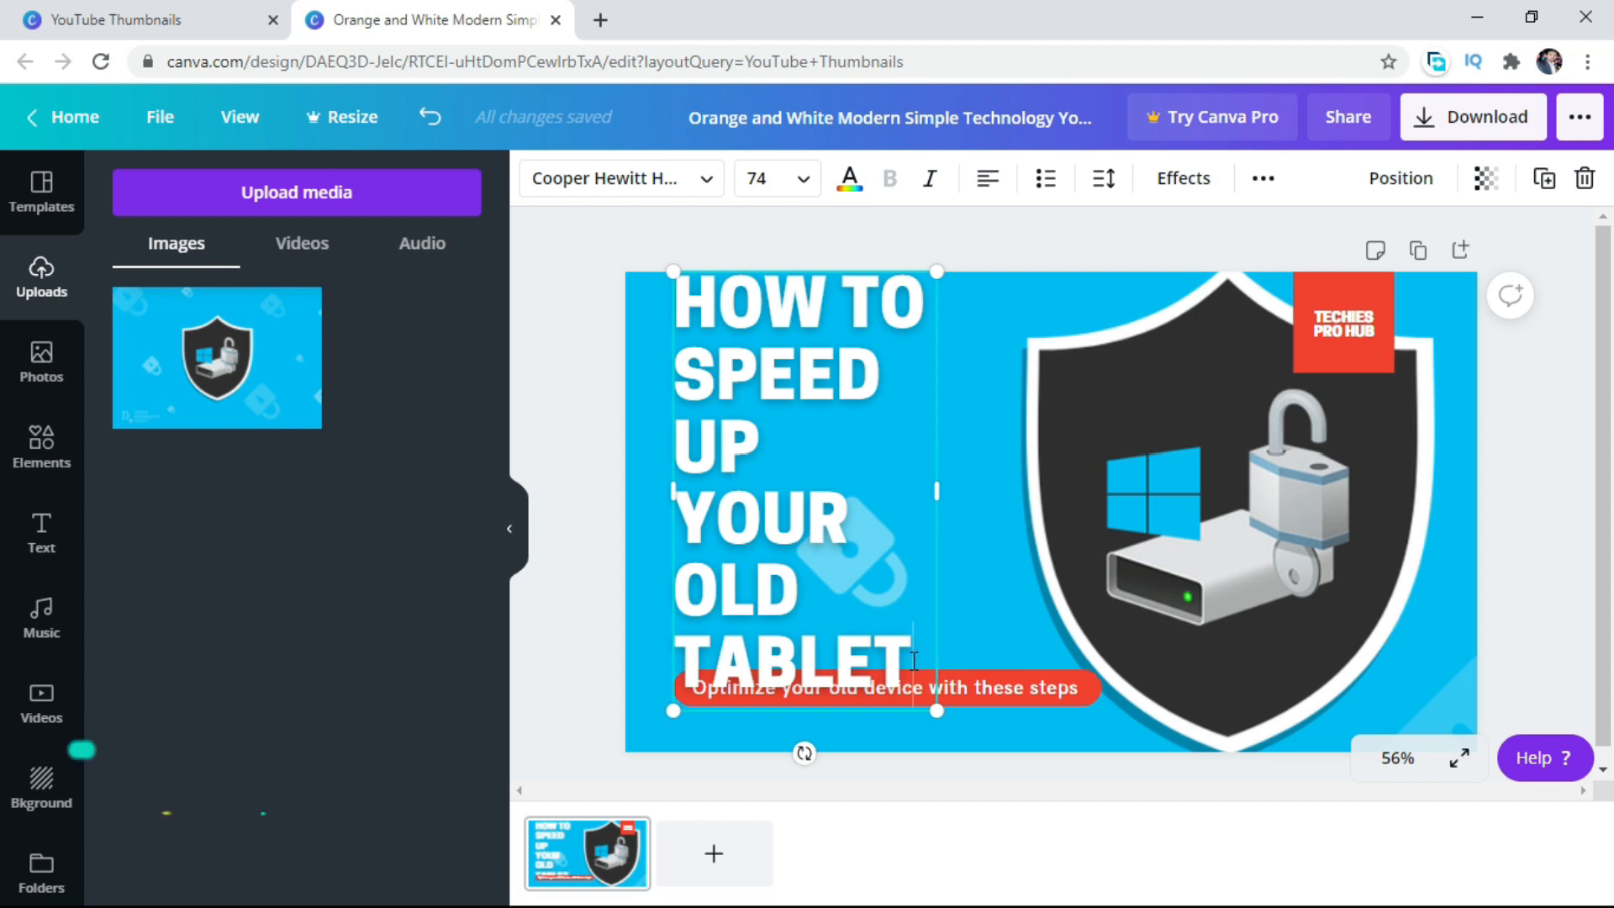
key("BackSpace")
key("BackSpace")
key("BackSpace")
key("BackSpace")
key("BackSpace")
key("BackSpace")
key("BackSpace")
key("BackSpace")
key("BackSpace")
key("BackSpace")
key("BackSpace")
key("BackSpace")
key("BackSpace")
key("BackSpace")
key("BackSpace")
key("BackSpace")
key("BackSpace")
key("BackSpace")
key("BackSpace")
key("BackSpace")
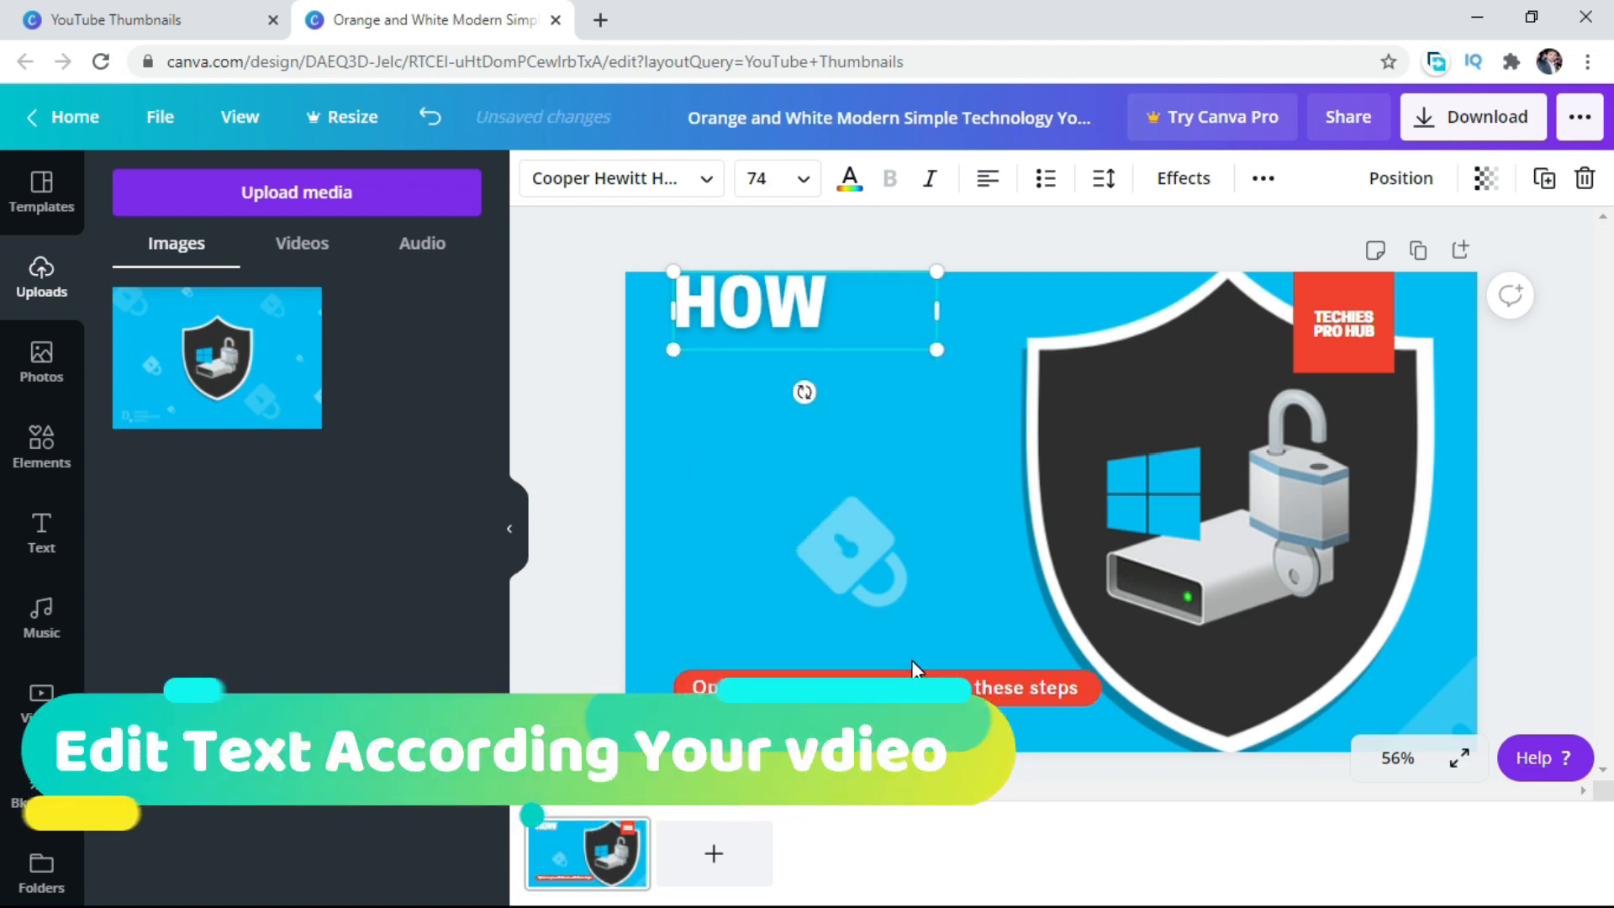
key("BackSpace")
key("BackSpace")
key("BackSpace")
type("SET")
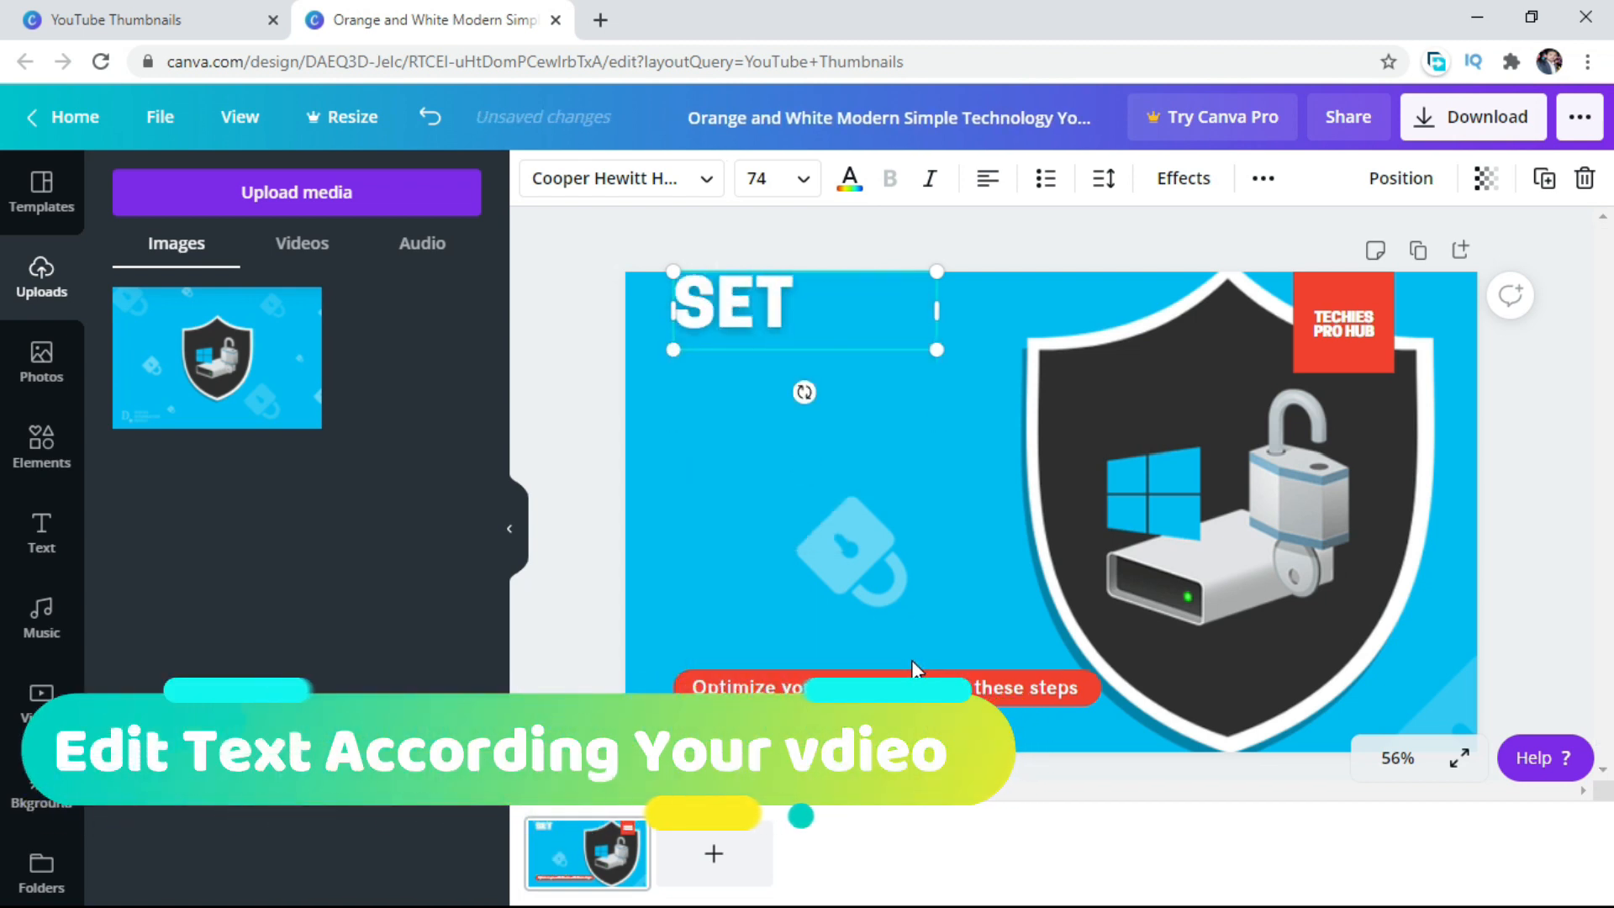
type(" PASS")
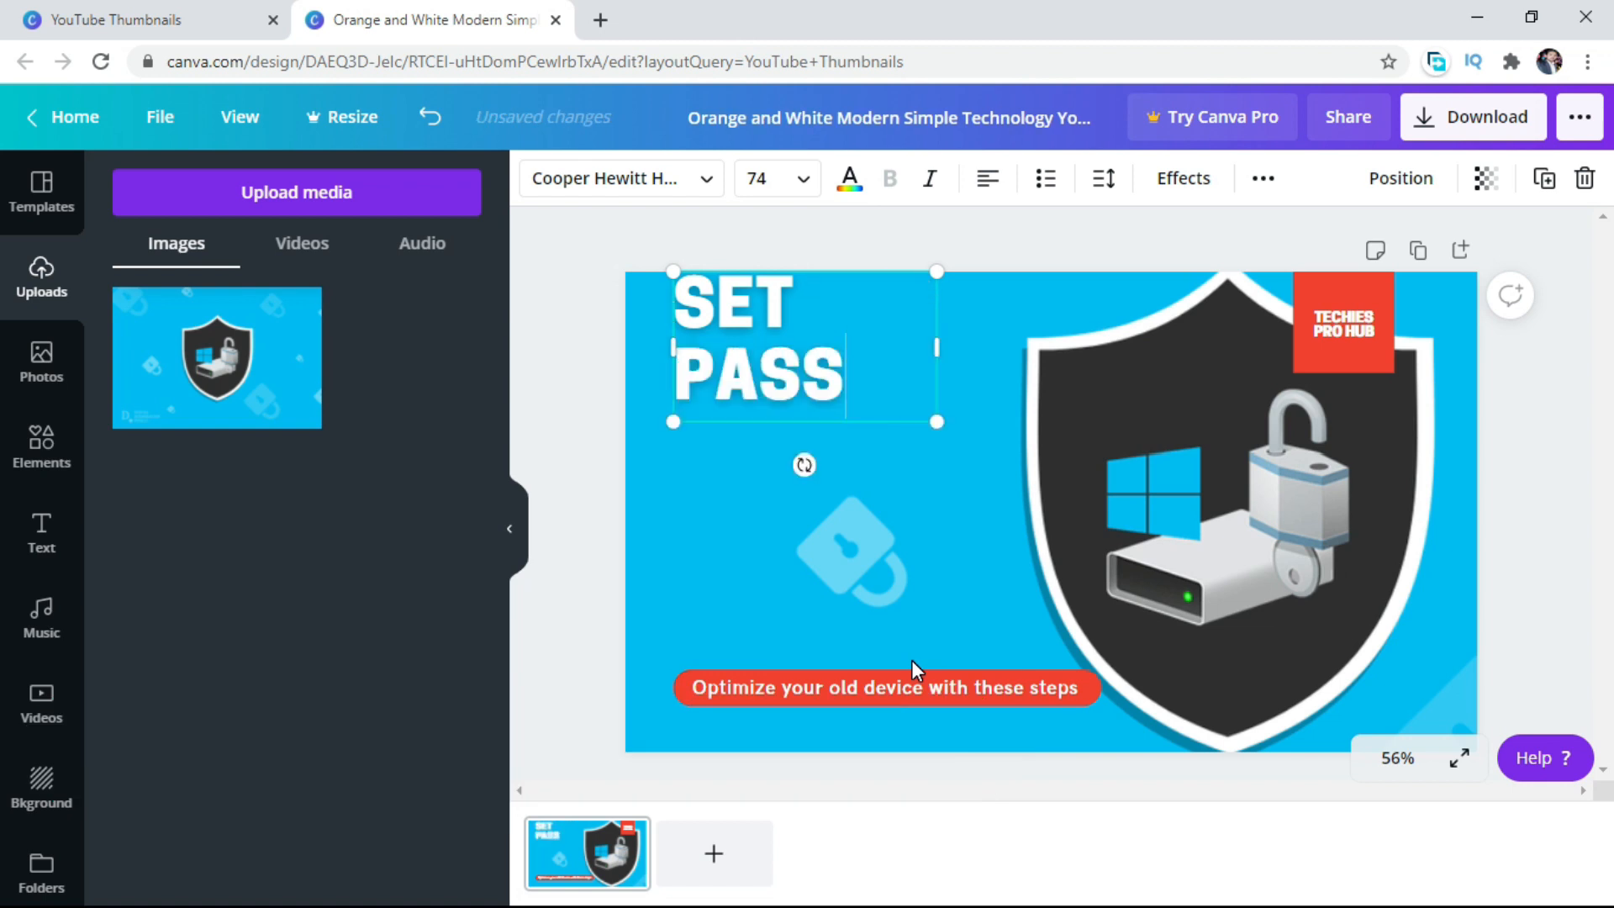
type("WORD")
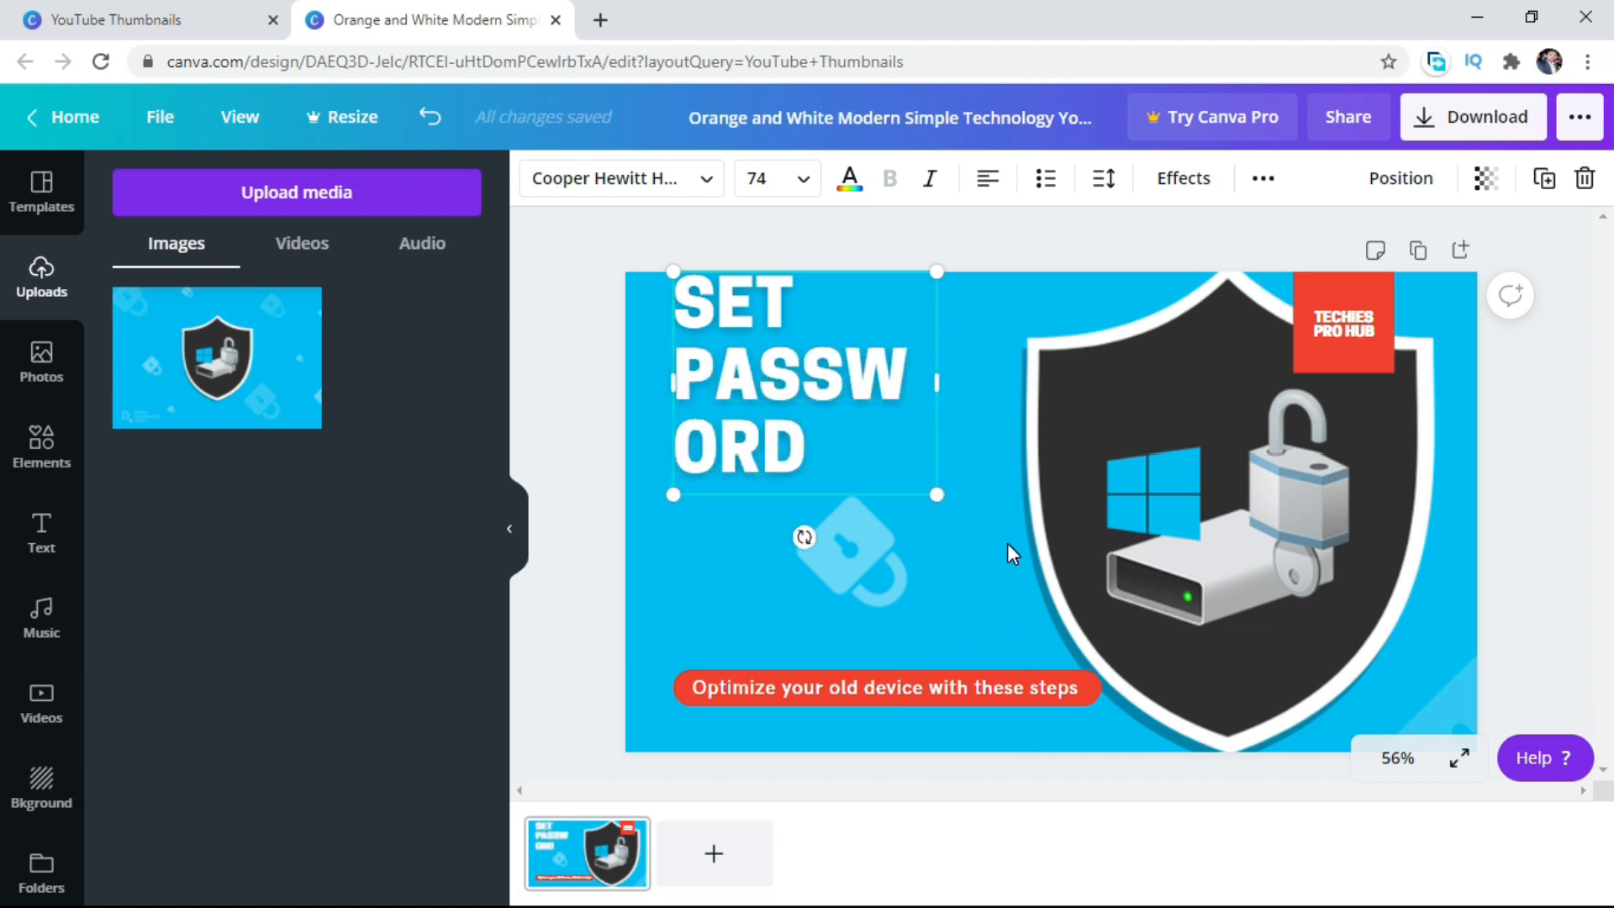
Set the headline's font size to 42 and widen its text box so the text fits on one line.
left_click(806, 186)
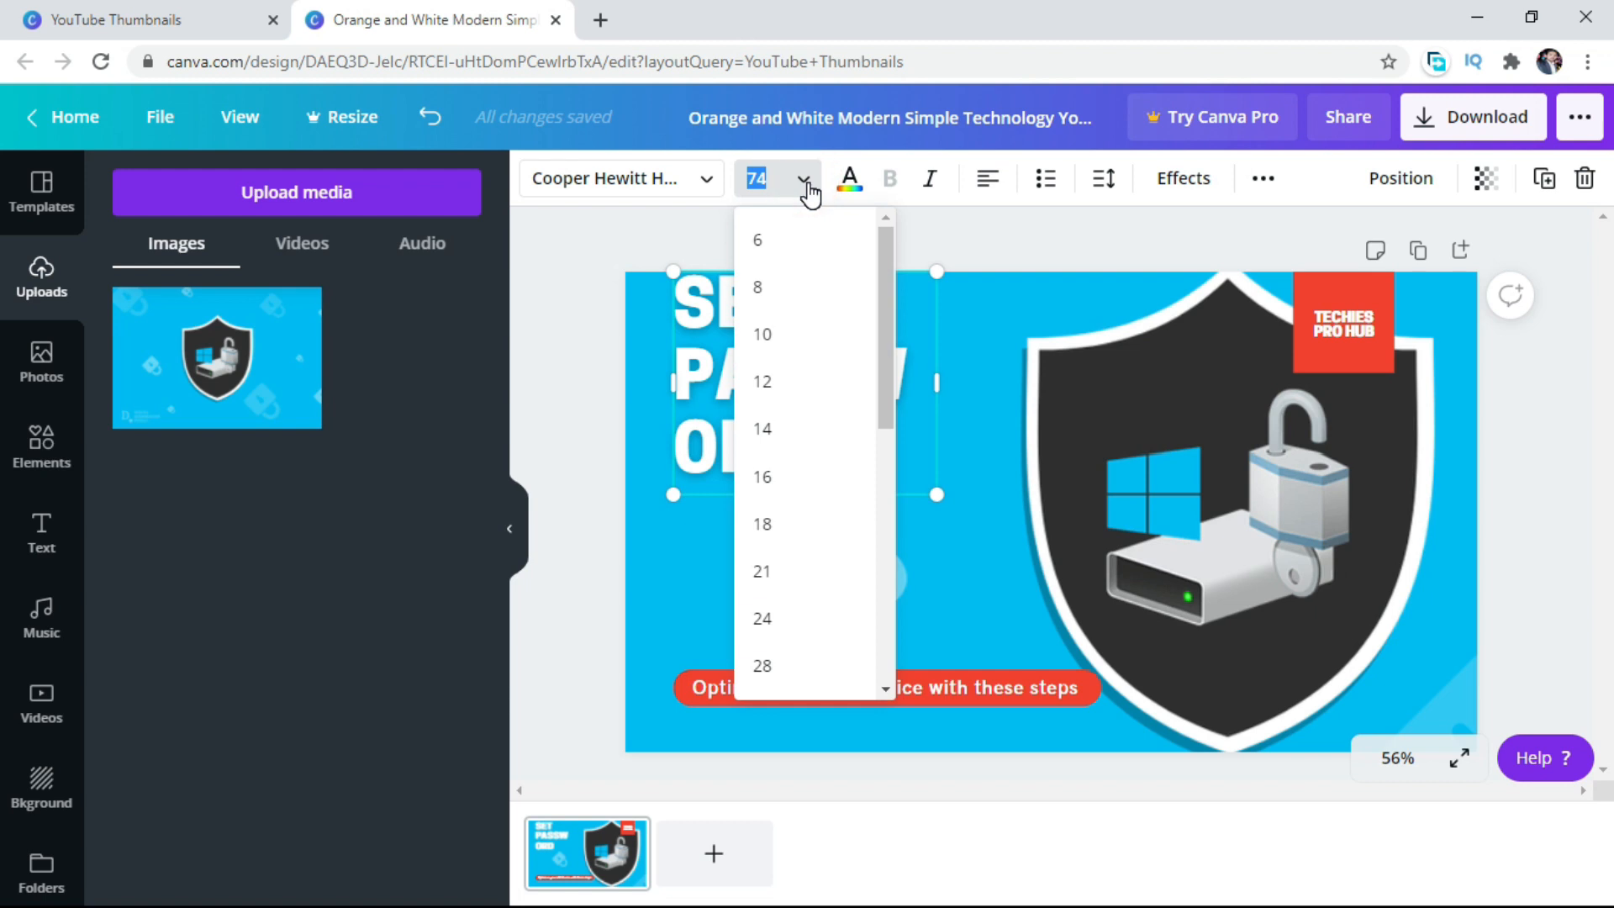
left_click_drag(887, 351, 890, 439)
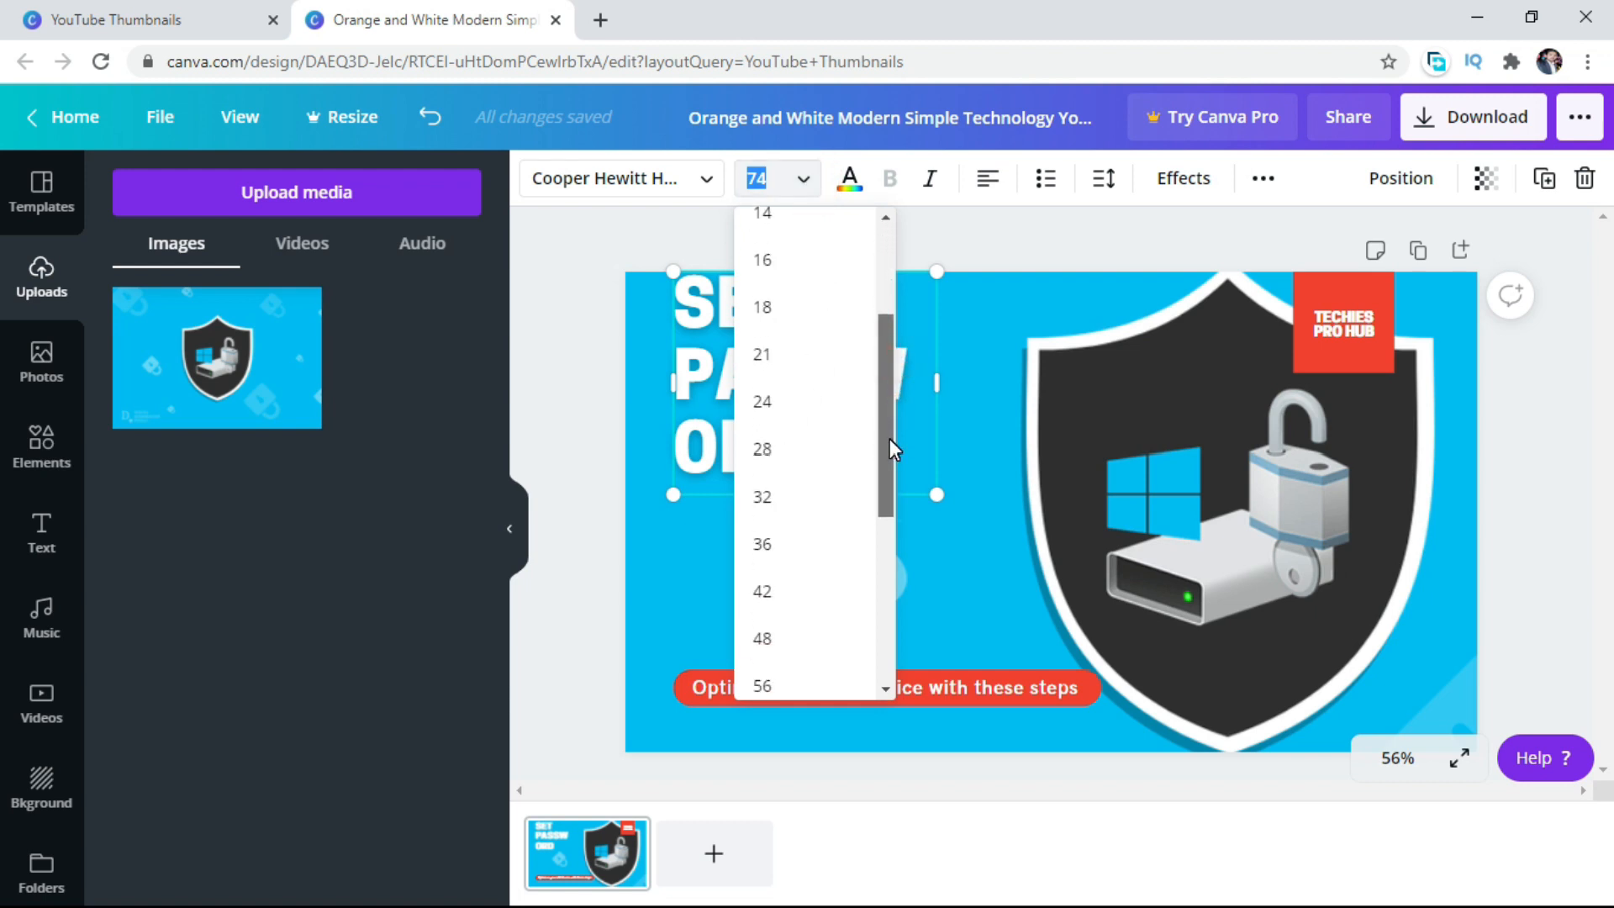
left_click(765, 592)
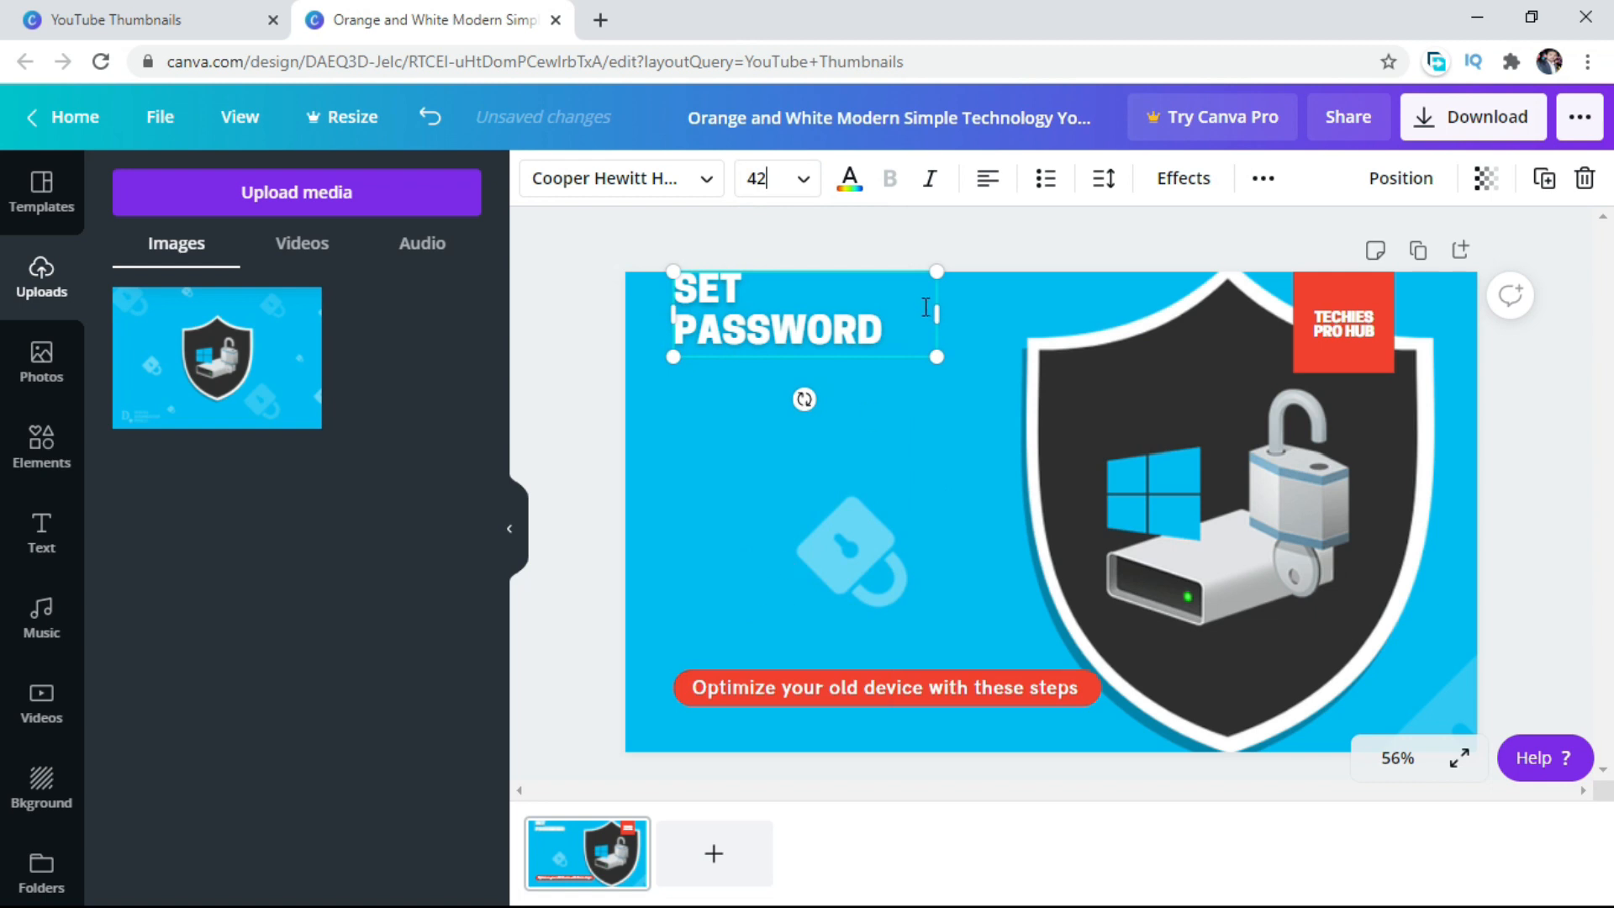
left_click_drag(937, 313, 972, 306)
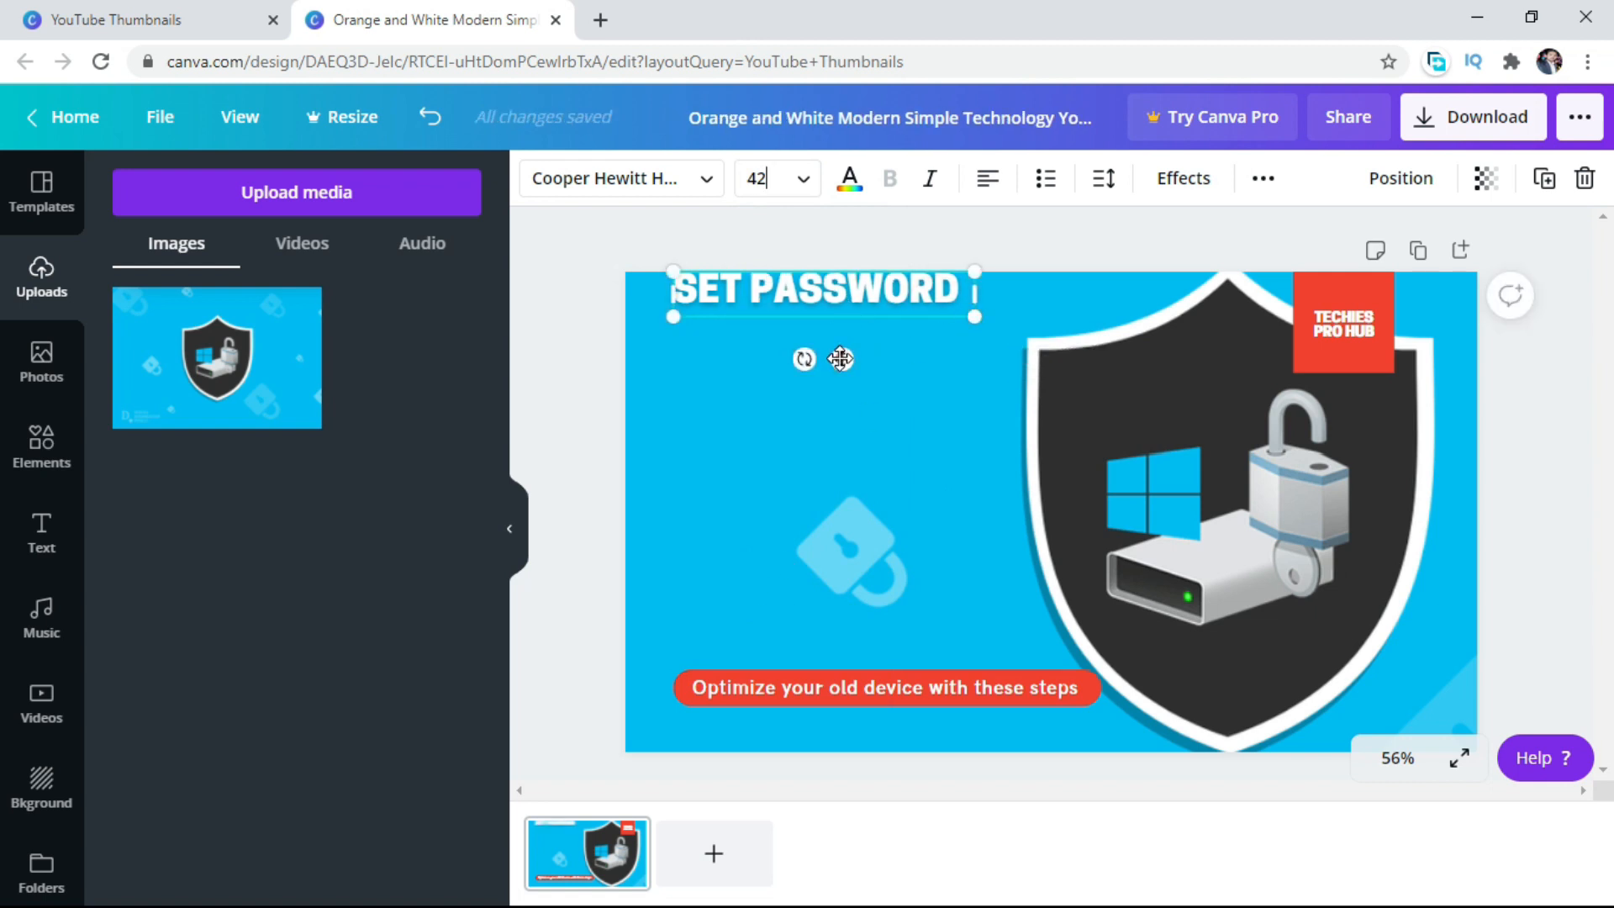
Extend the headline to "SET PASSWORD ON" in a widened, centre-aligned one-line text box near the thumbnail's upper-left corner.
left_click_drag(839, 357, 813, 388)
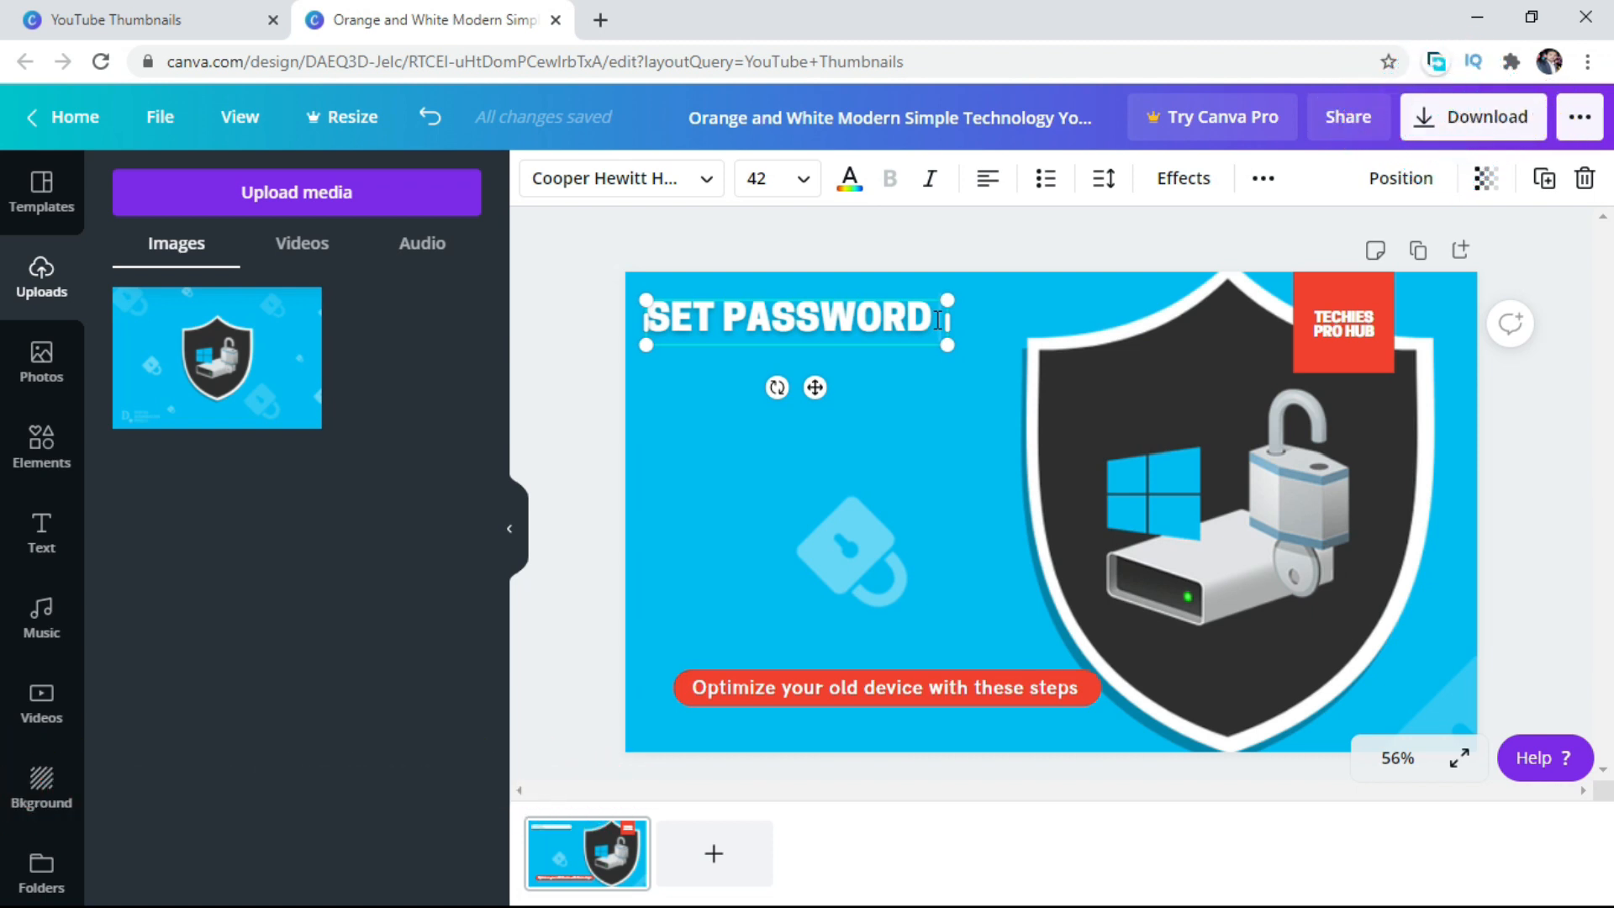
type("ON")
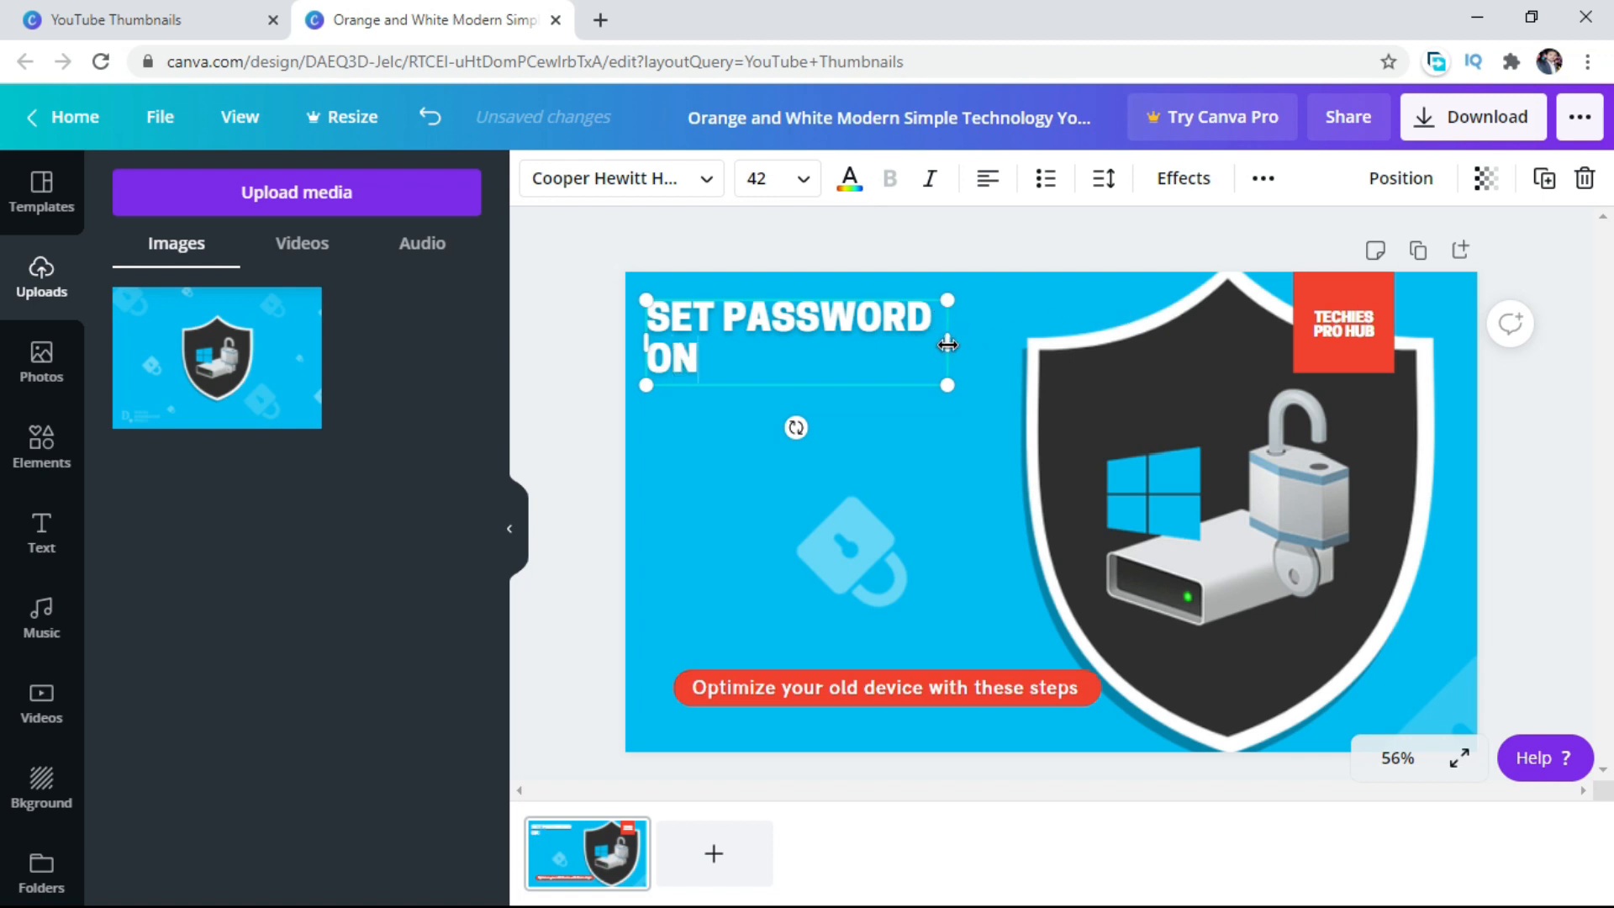
left_click_drag(947, 344, 996, 344)
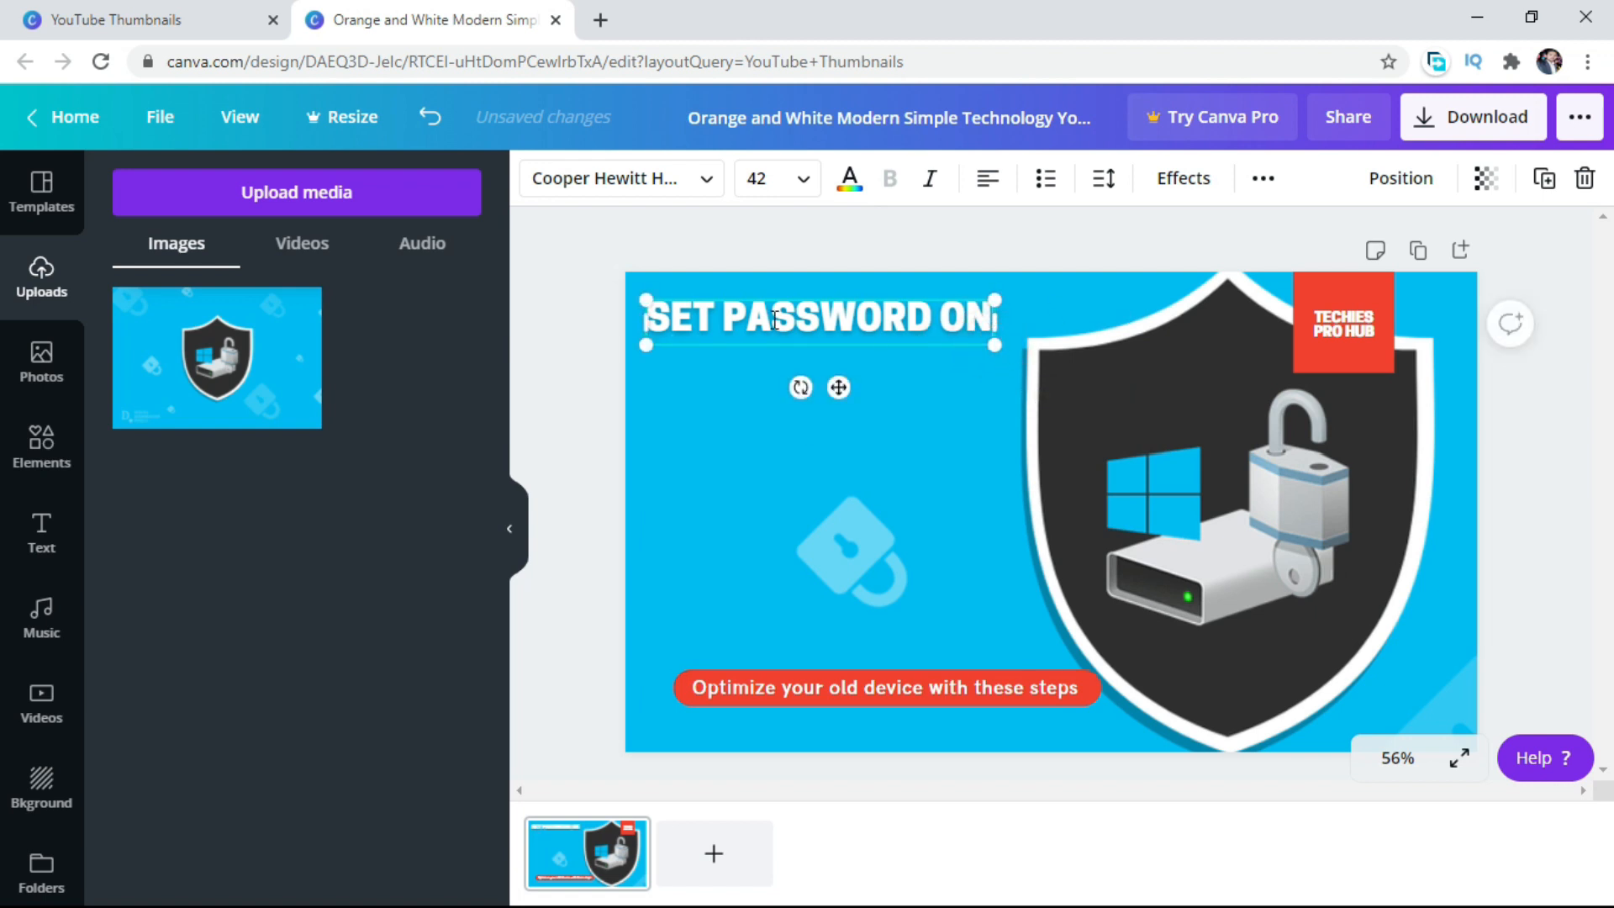
left_click(989, 180)
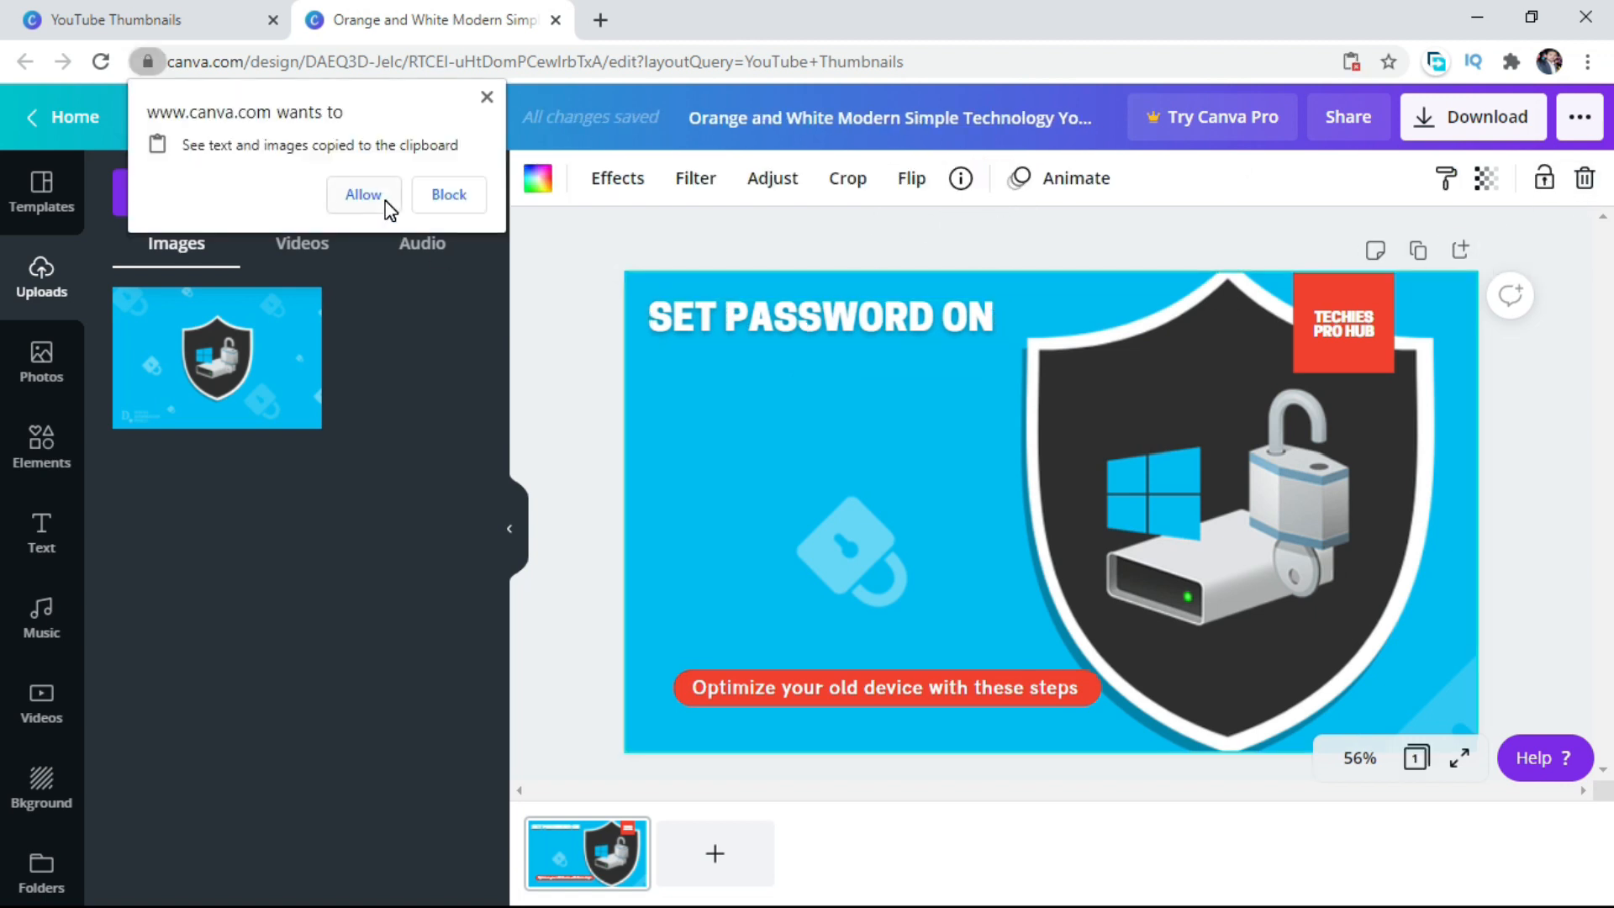
Allow clipboard access to paste a copy of the headline directly beneath it, and change the copy to left-aligned "HARD DRIVE".
left_click(363, 195)
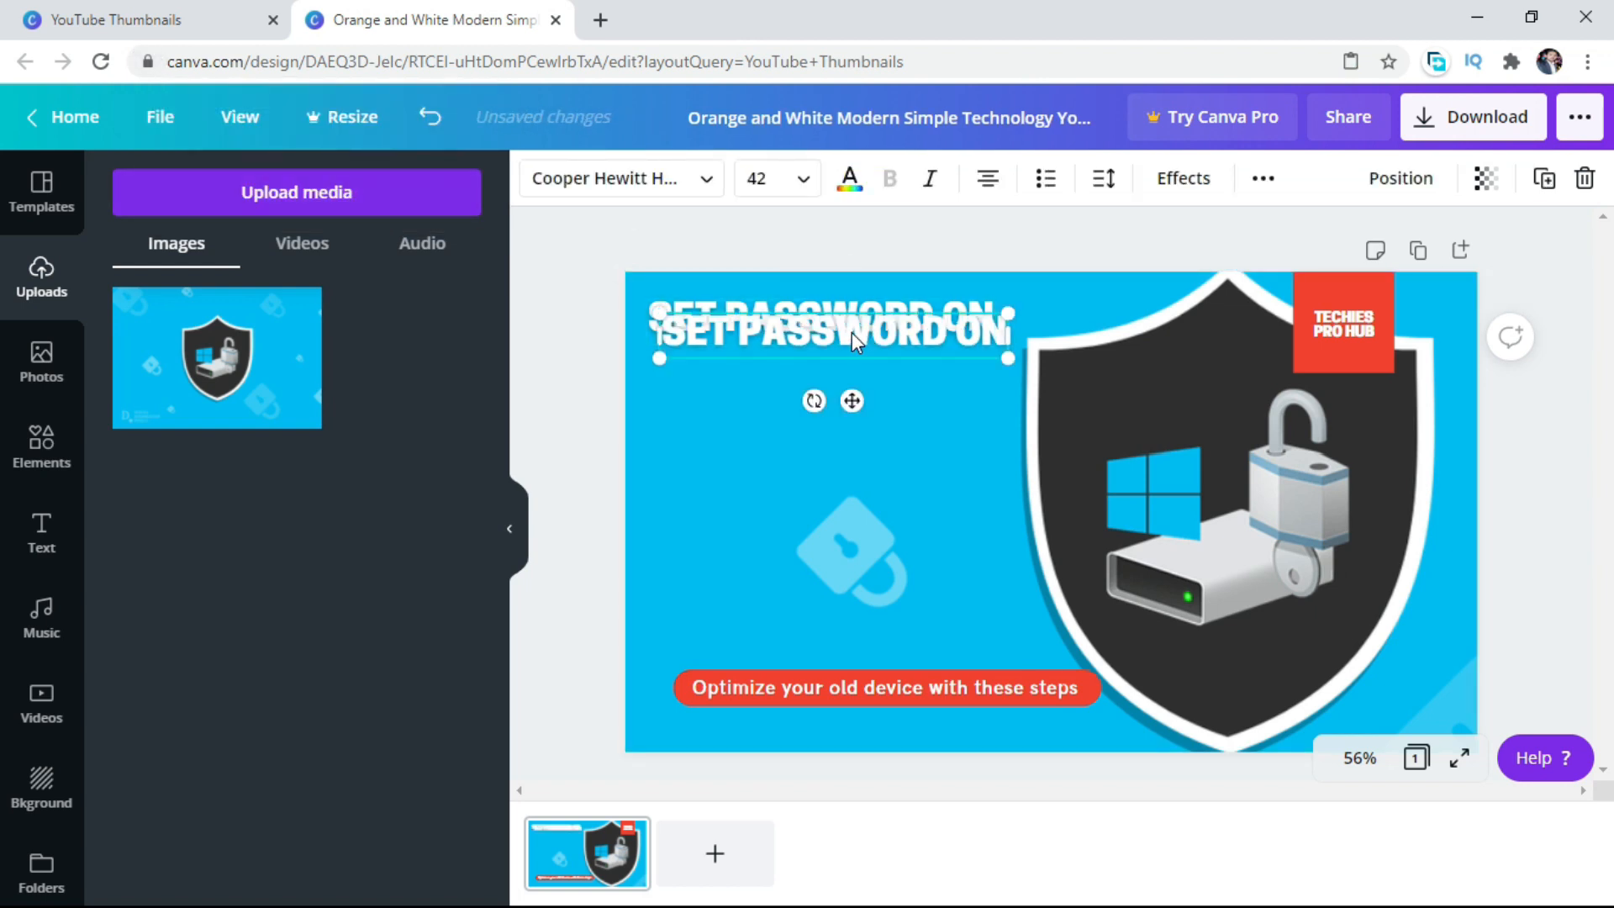
left_click_drag(851, 331, 838, 383)
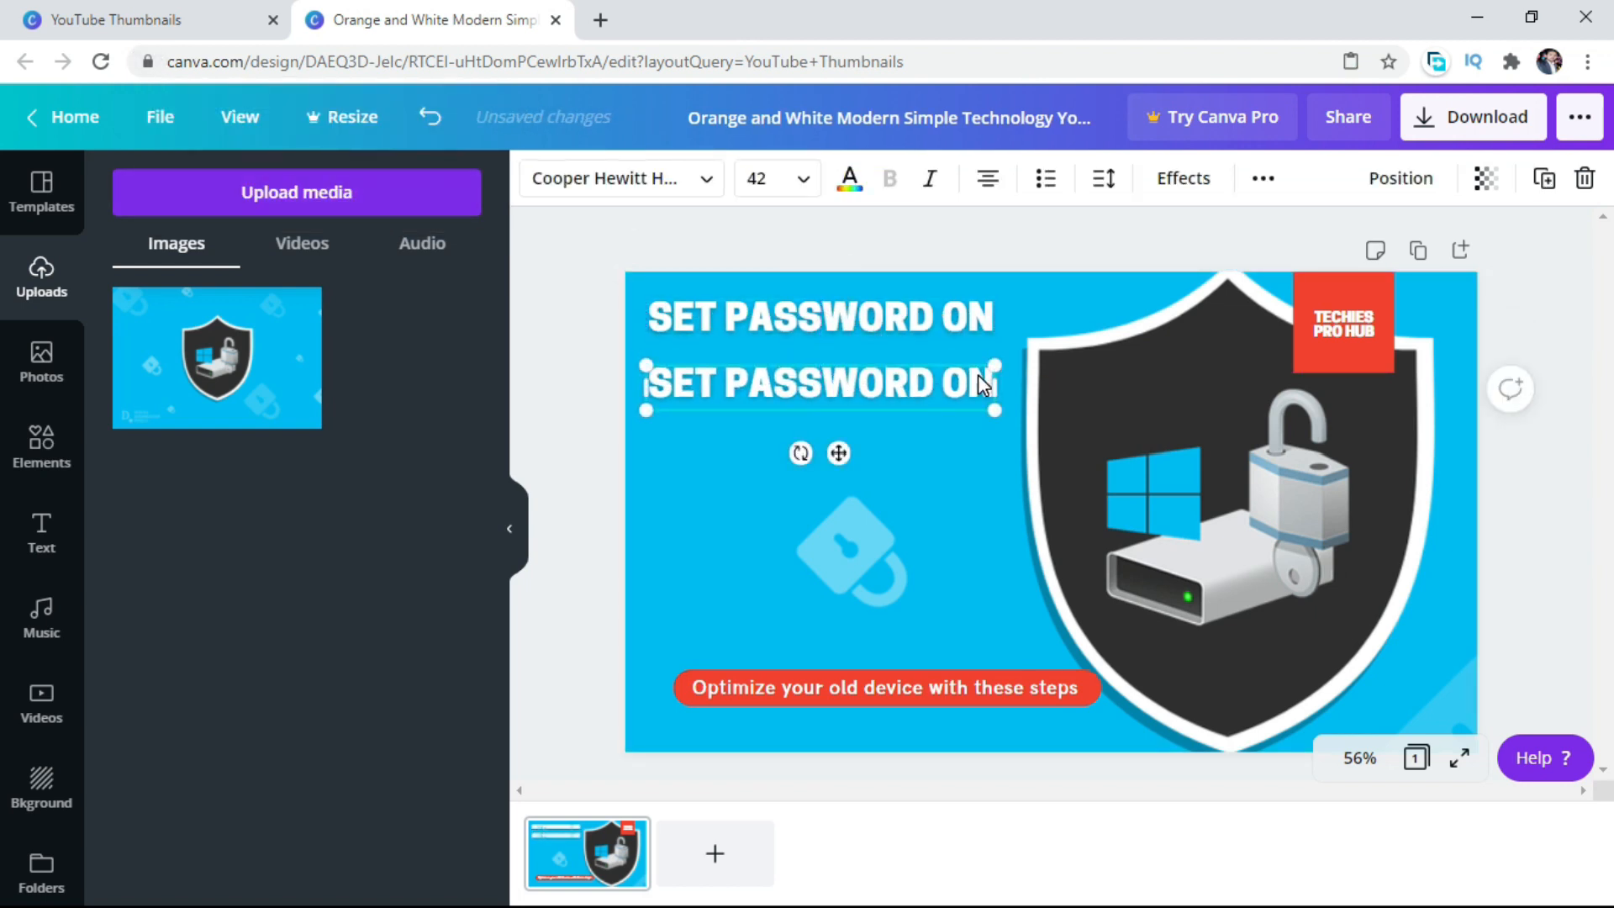
left_click(982, 378)
key("BackSpace")
key("BackSpace")
key("BackSpace")
key("BackSpace")
key("BackSpace")
key("BackSpace")
key("BackSpace")
key("BackSpace")
key("BackSpace")
key("BackSpace")
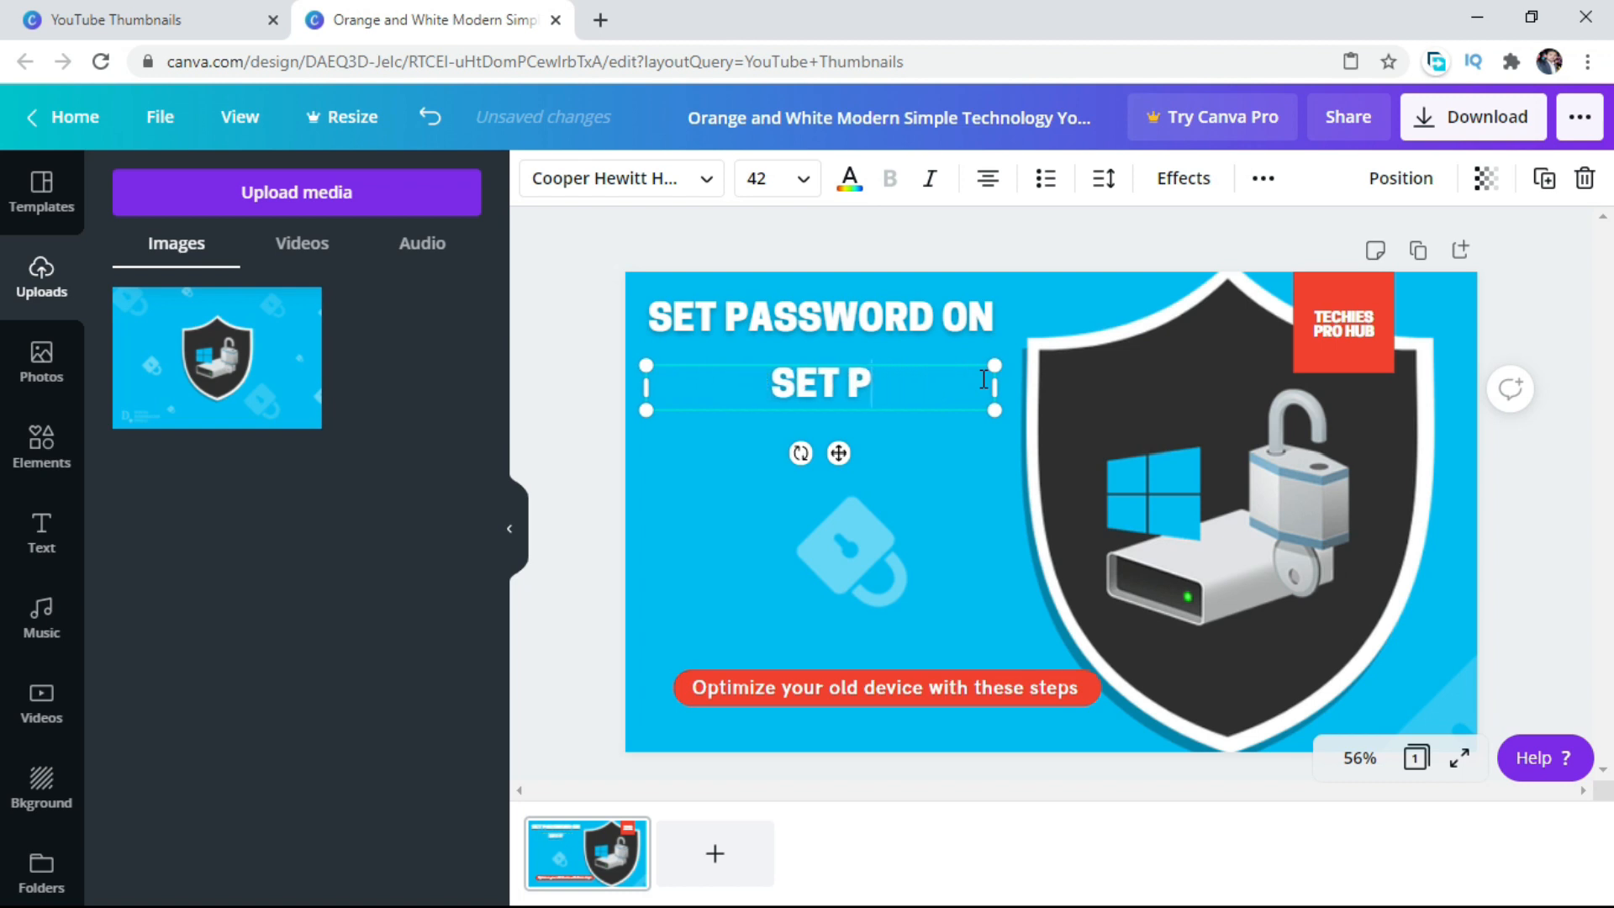
key("BackSpace")
key("BackSpace")
key("BackSpace")
key("BackSpace")
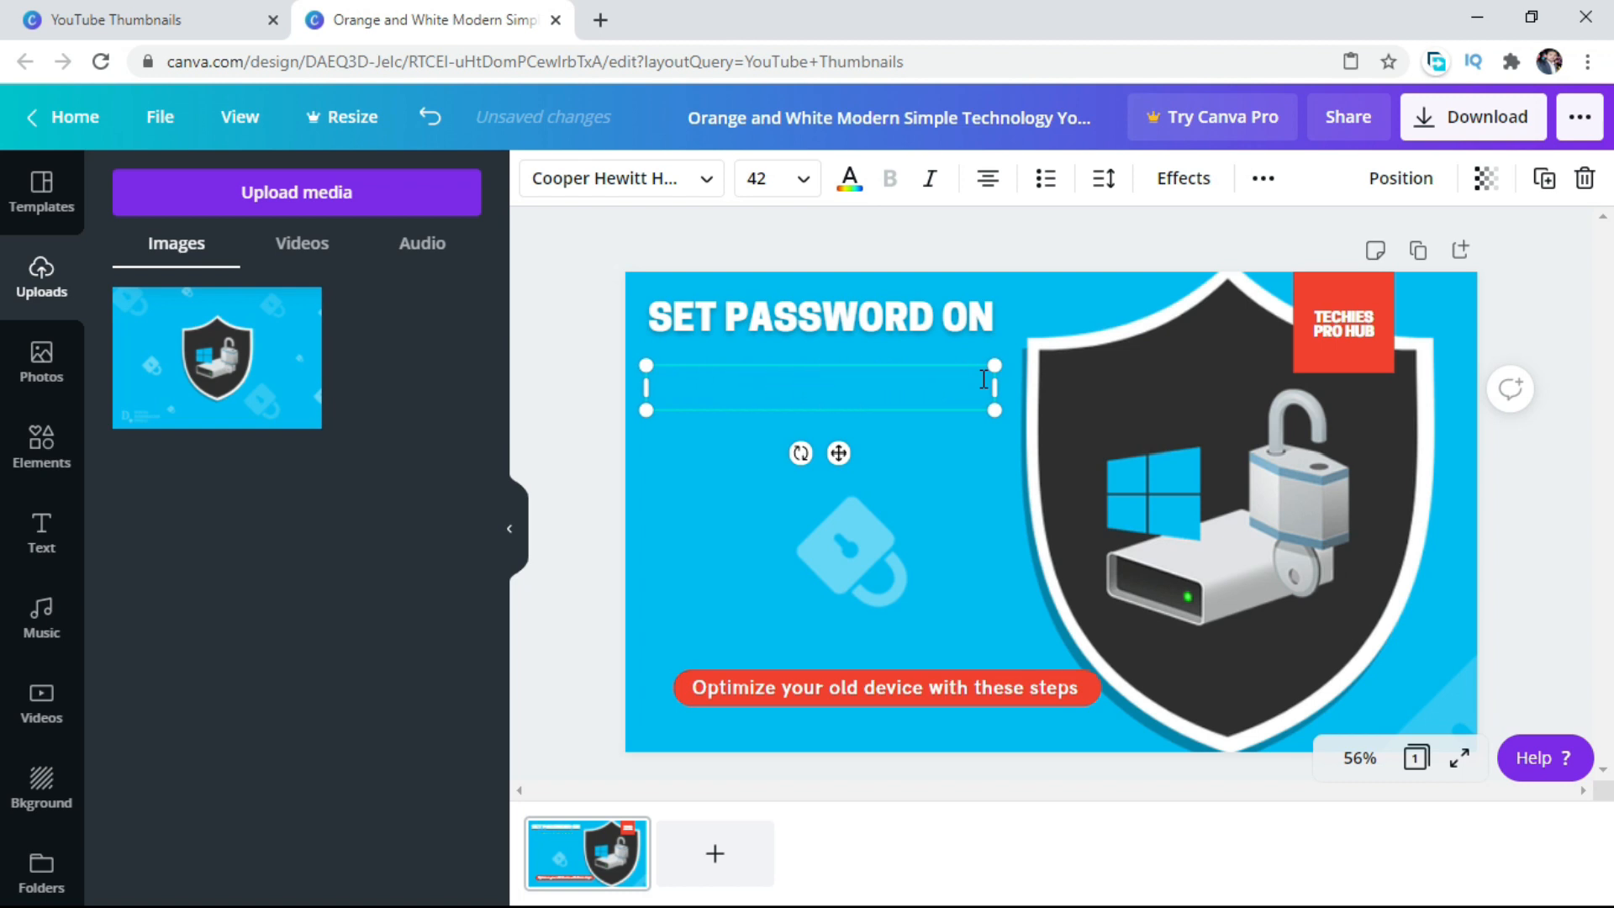
type("HARD DRIVE")
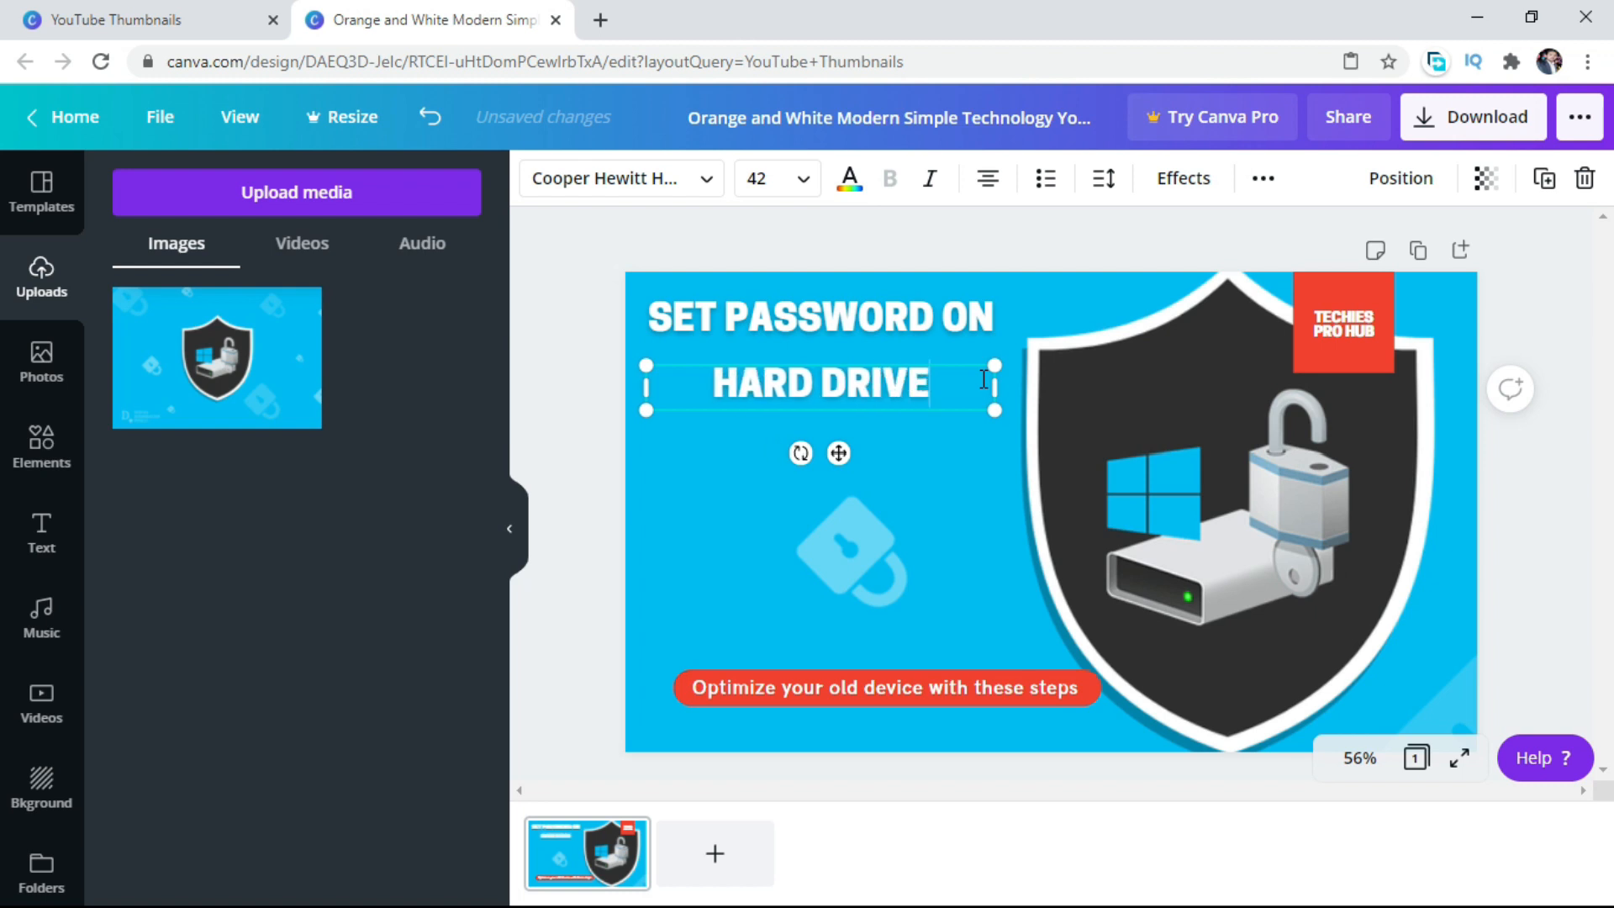
left_click(988, 181)
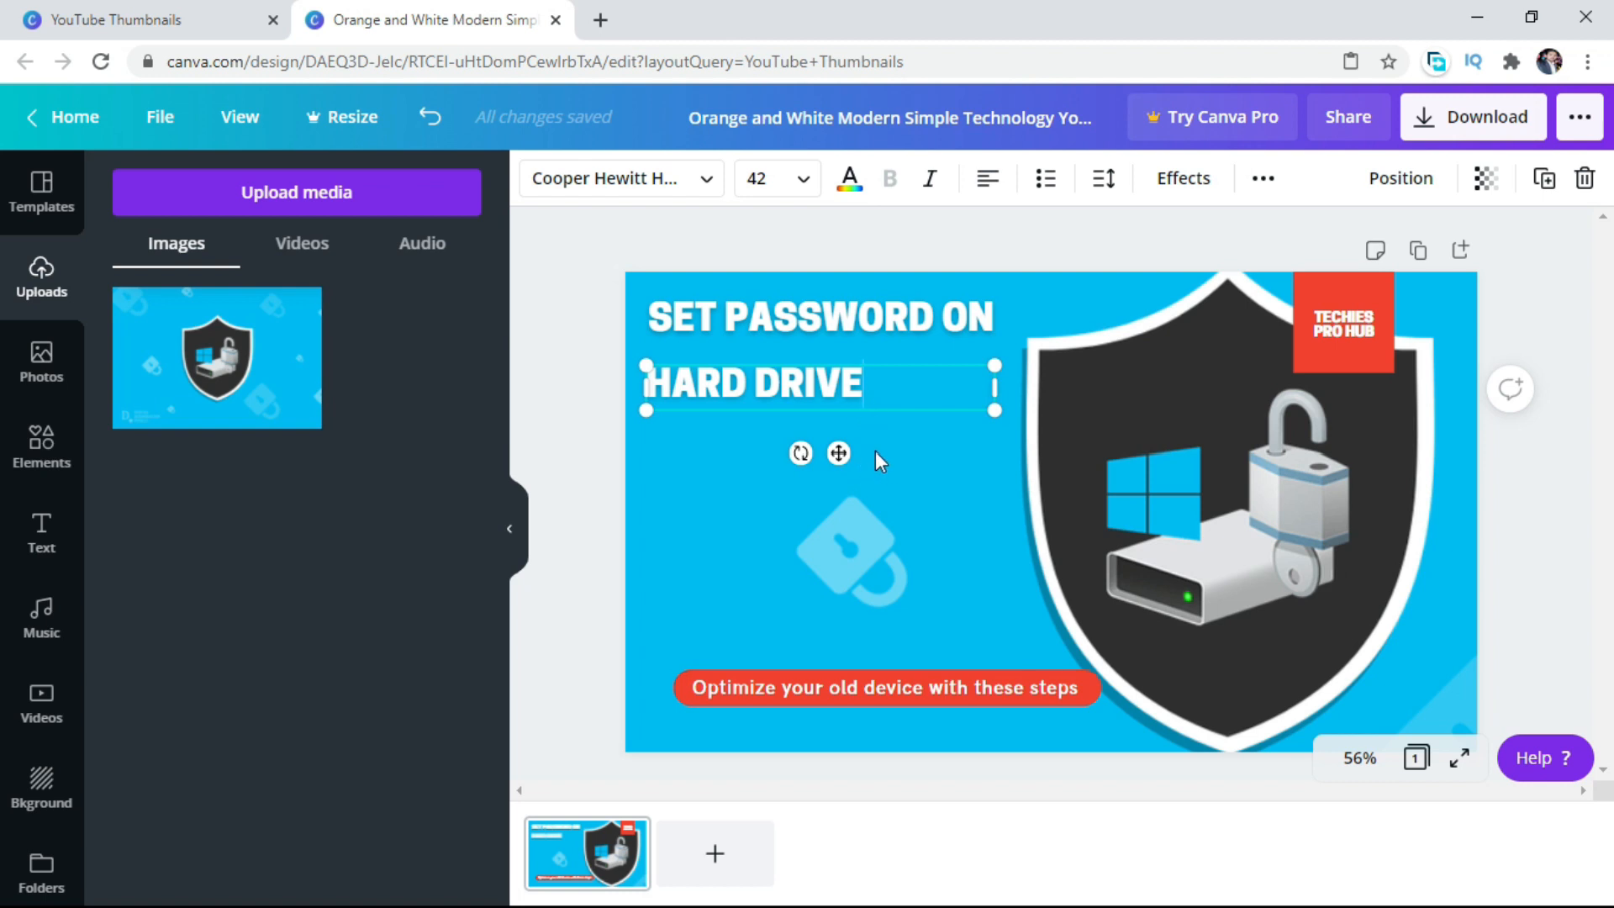
left_click(845, 337)
key("ctrl+d")
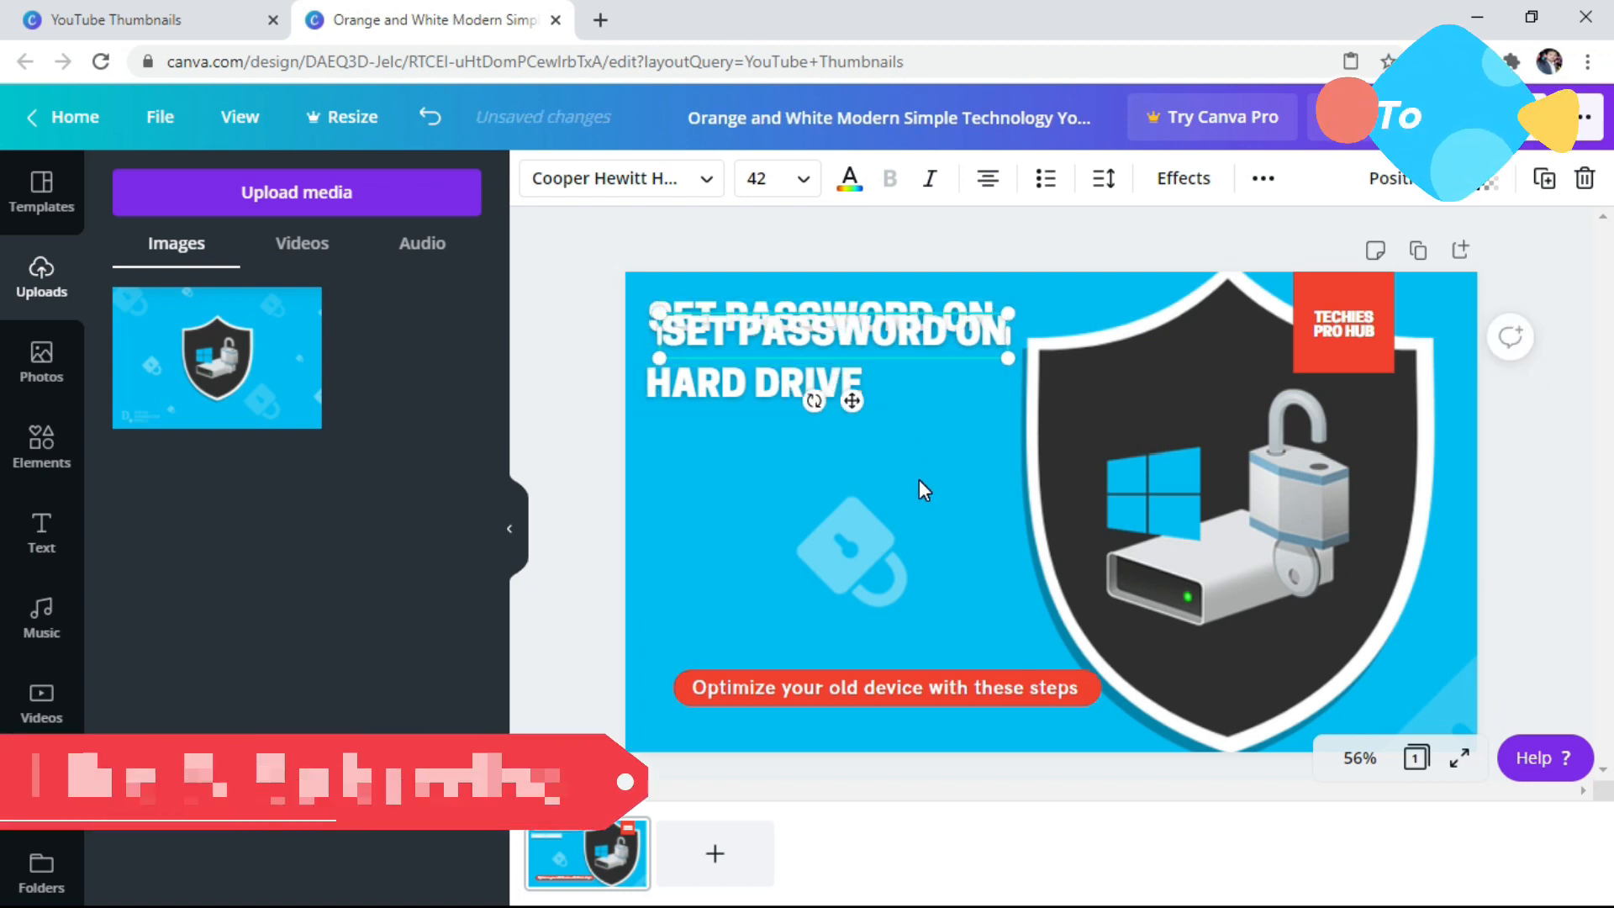
key("Delete")
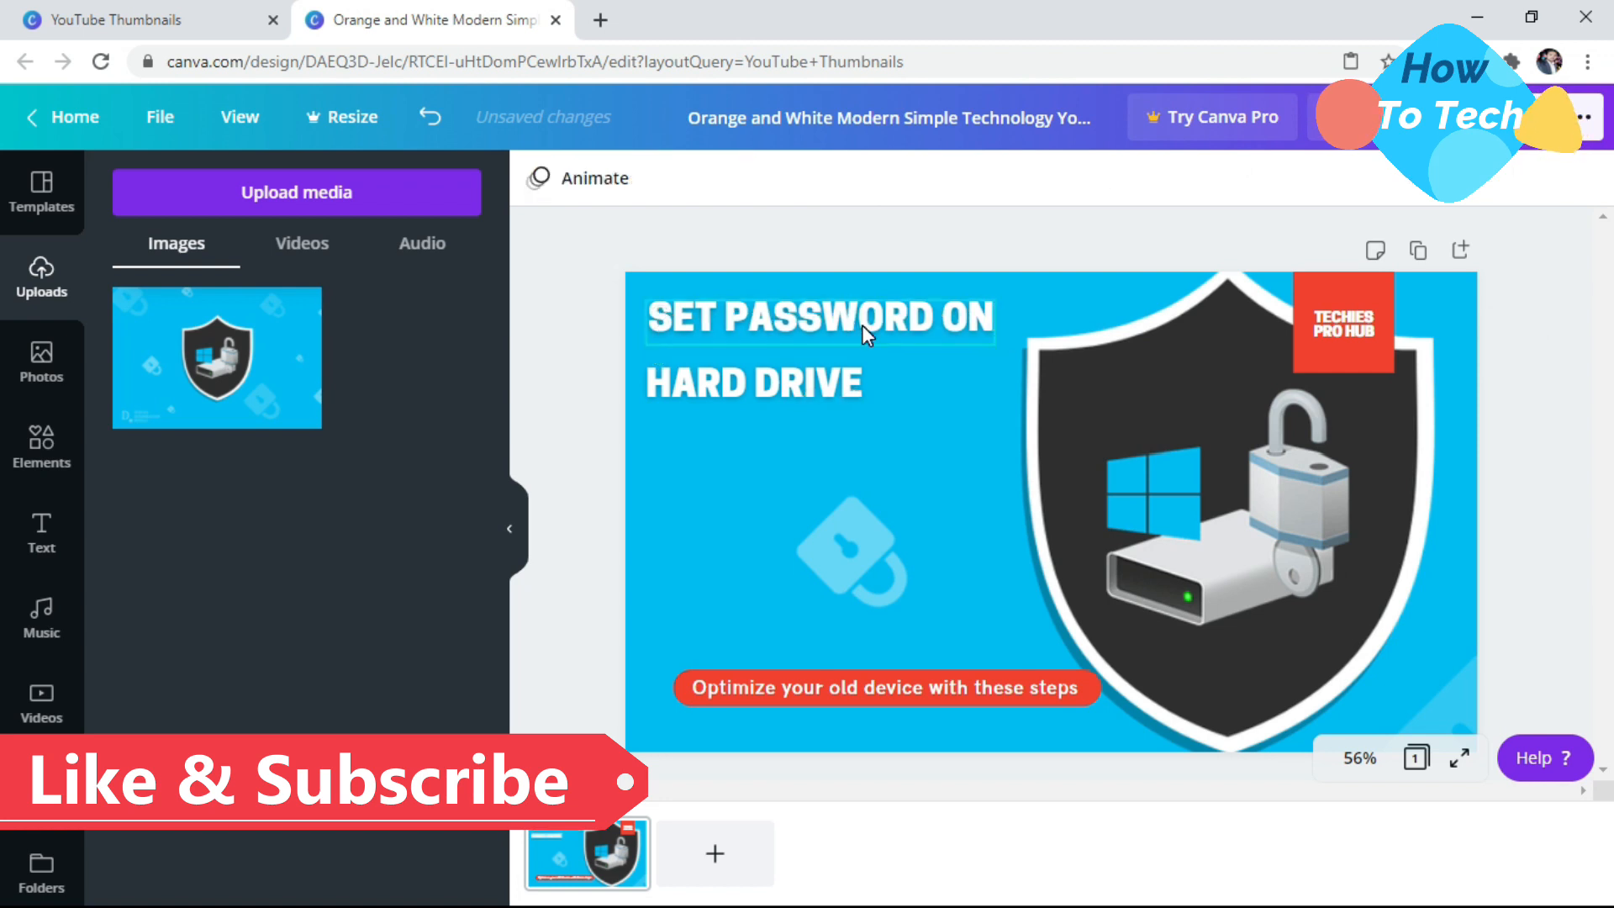
Paste another copy of the headline, change its text to "SECURE YOUR", and position it under "HARD DRIVE" aligned with the lines above.
right_click(744, 434)
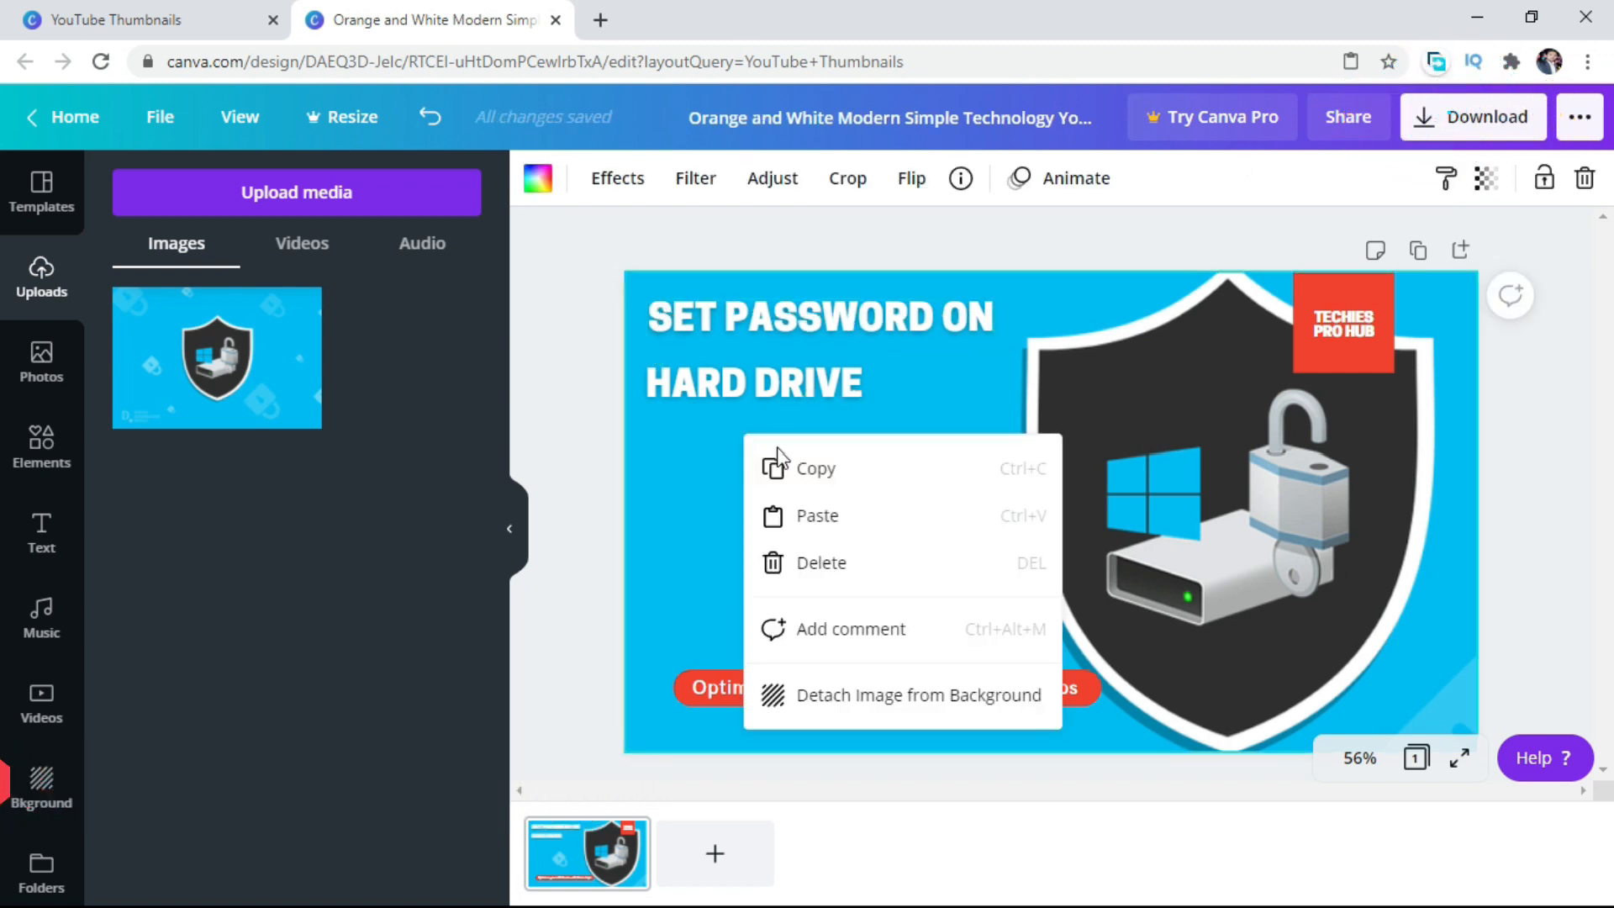
left_click(819, 521)
left_click_drag(815, 329, 789, 471)
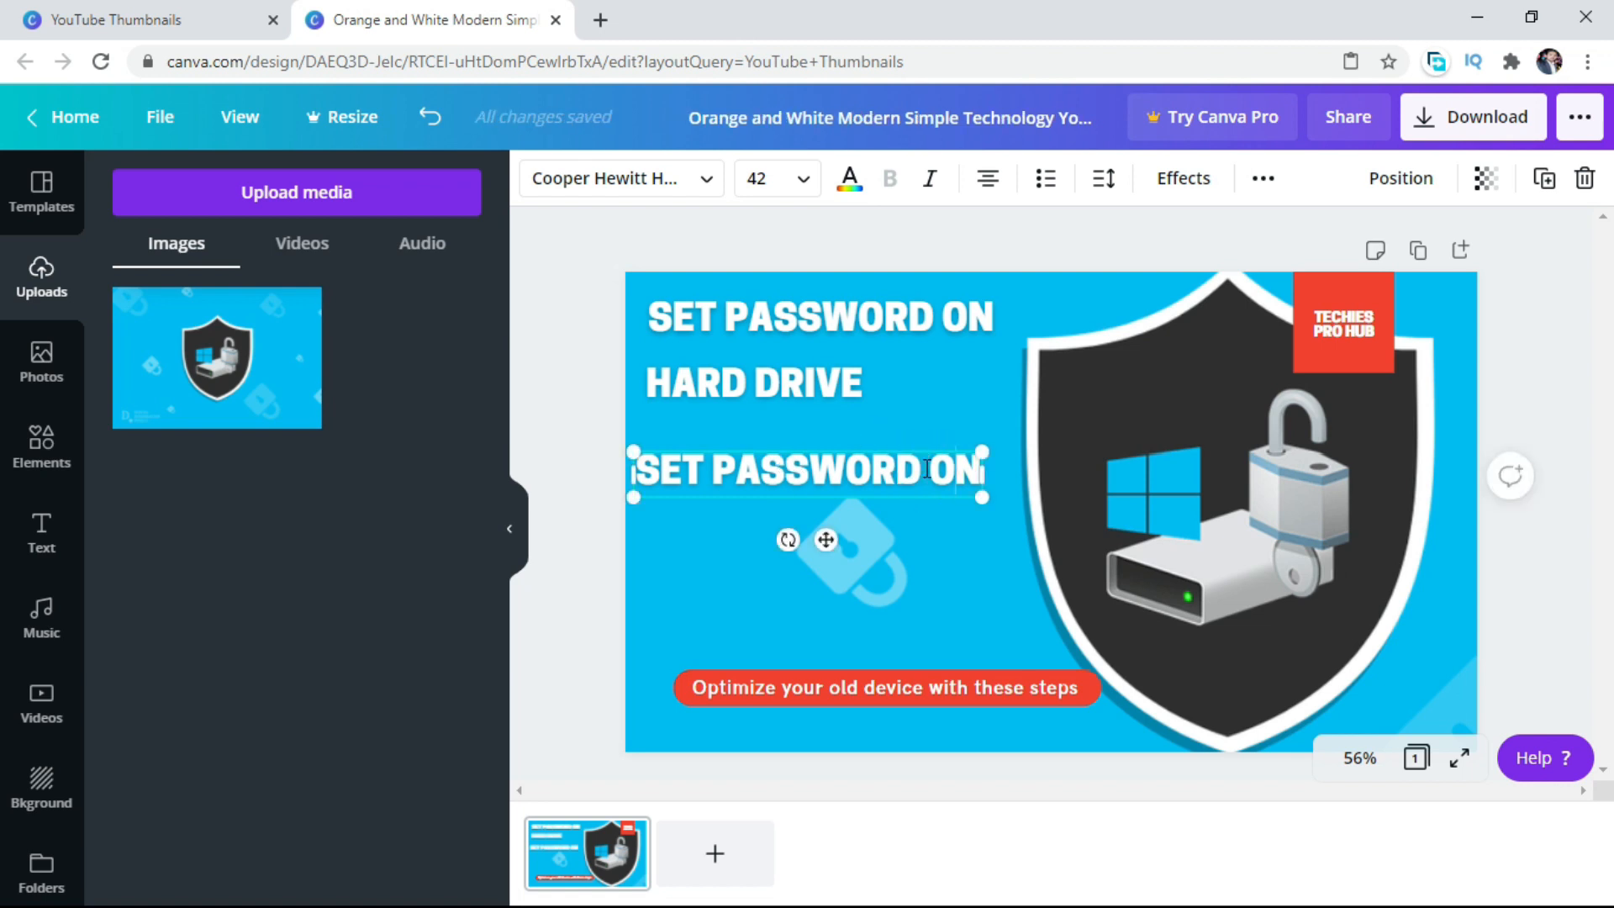
key("BackSpace")
key("BackSpace")
key("BackSpace")
key("BackSpace")
key("BackSpace")
key("BackSpace")
key("BackSpace")
key("BackSpace")
key("BackSpace")
key("BackSpace")
key("BackSpace")
key("BackSpace")
key("BackSpace")
key("BackSpace")
key("BackSpace")
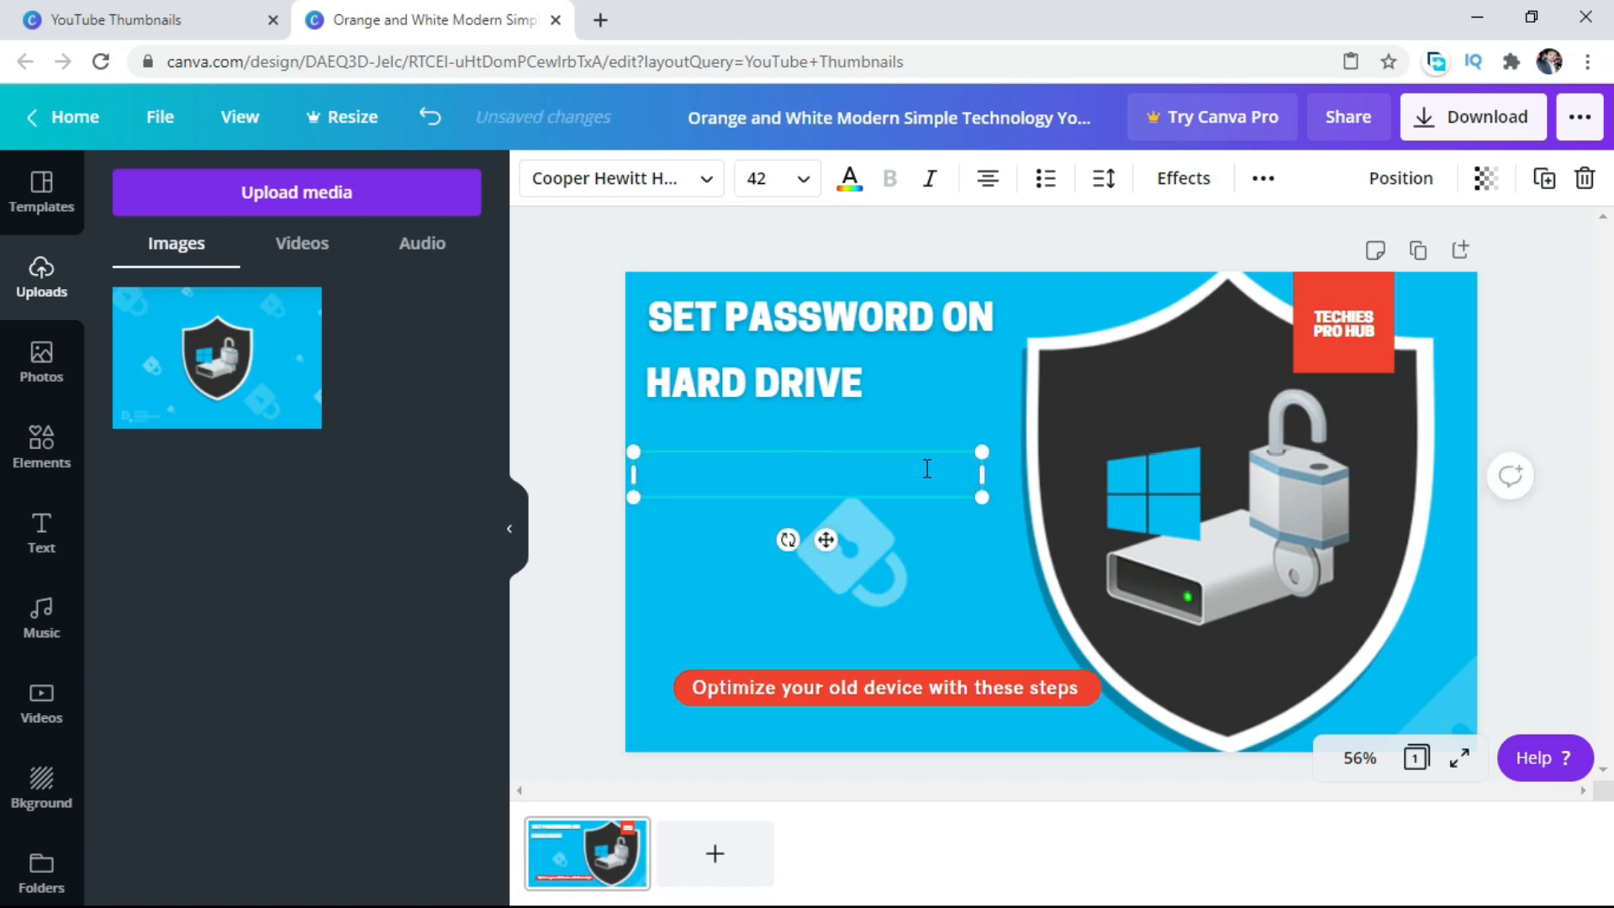
type("SECU")
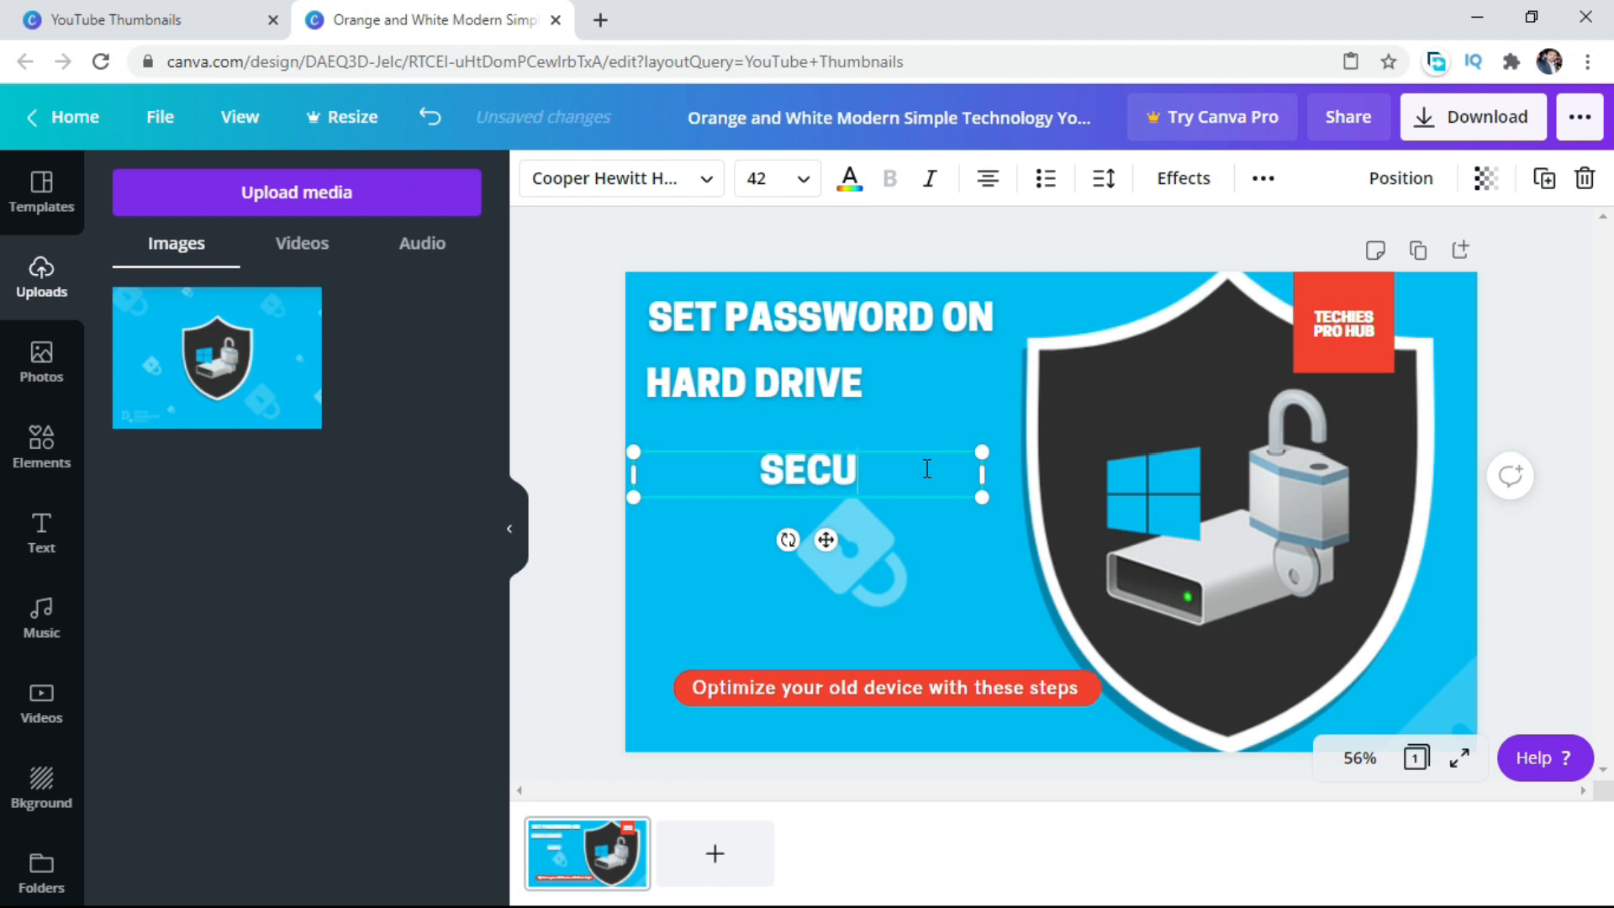
type("RE")
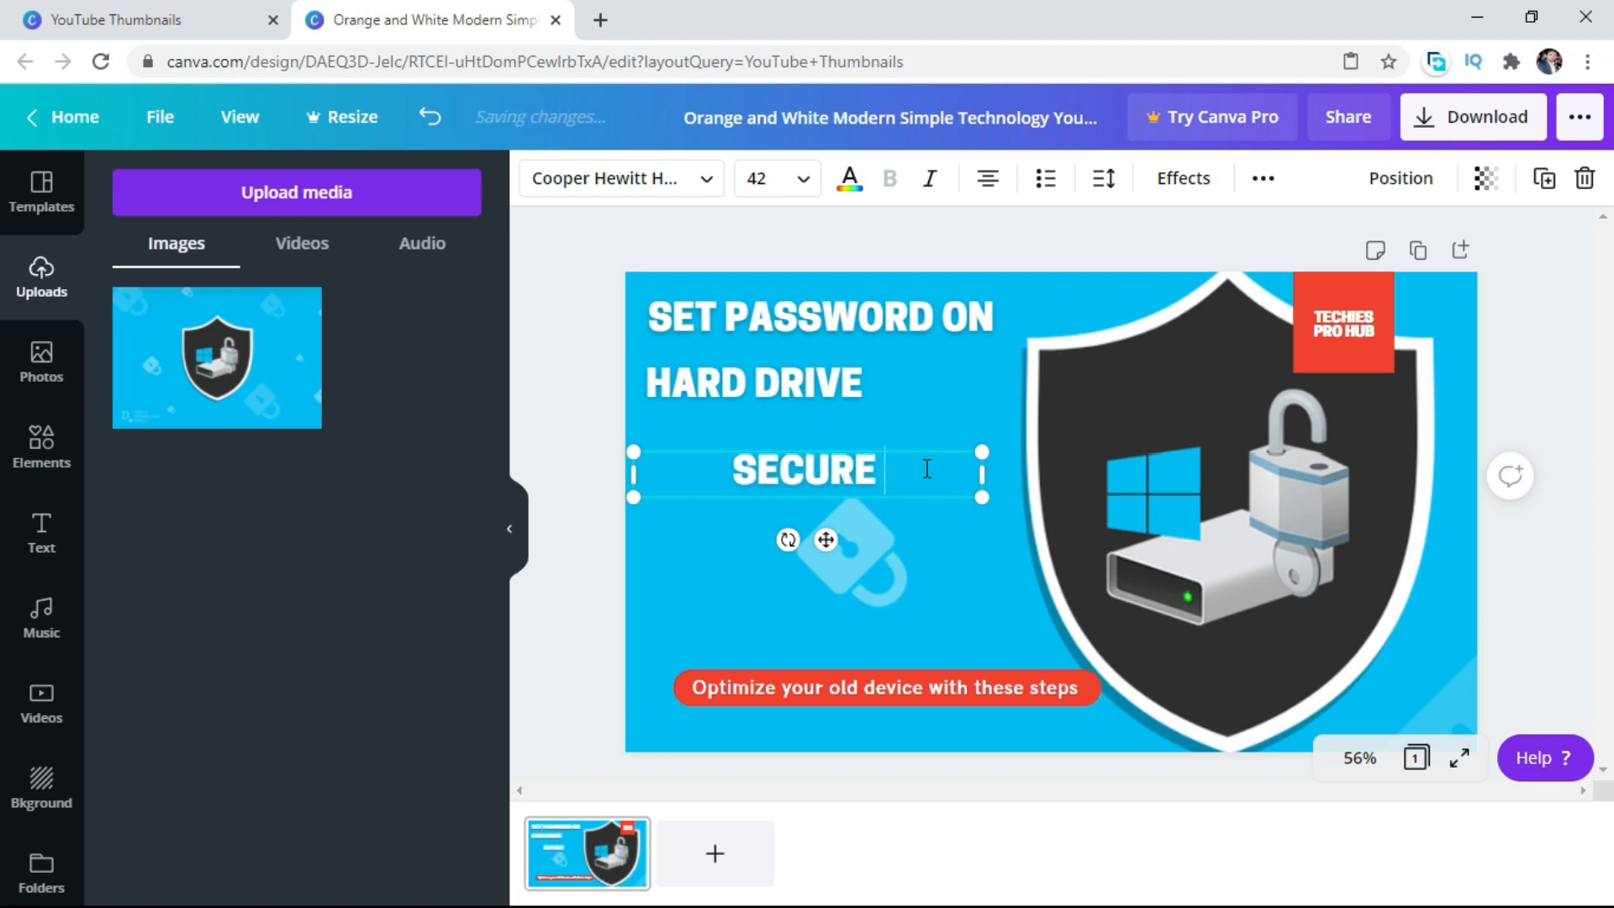
type(" YOUR")
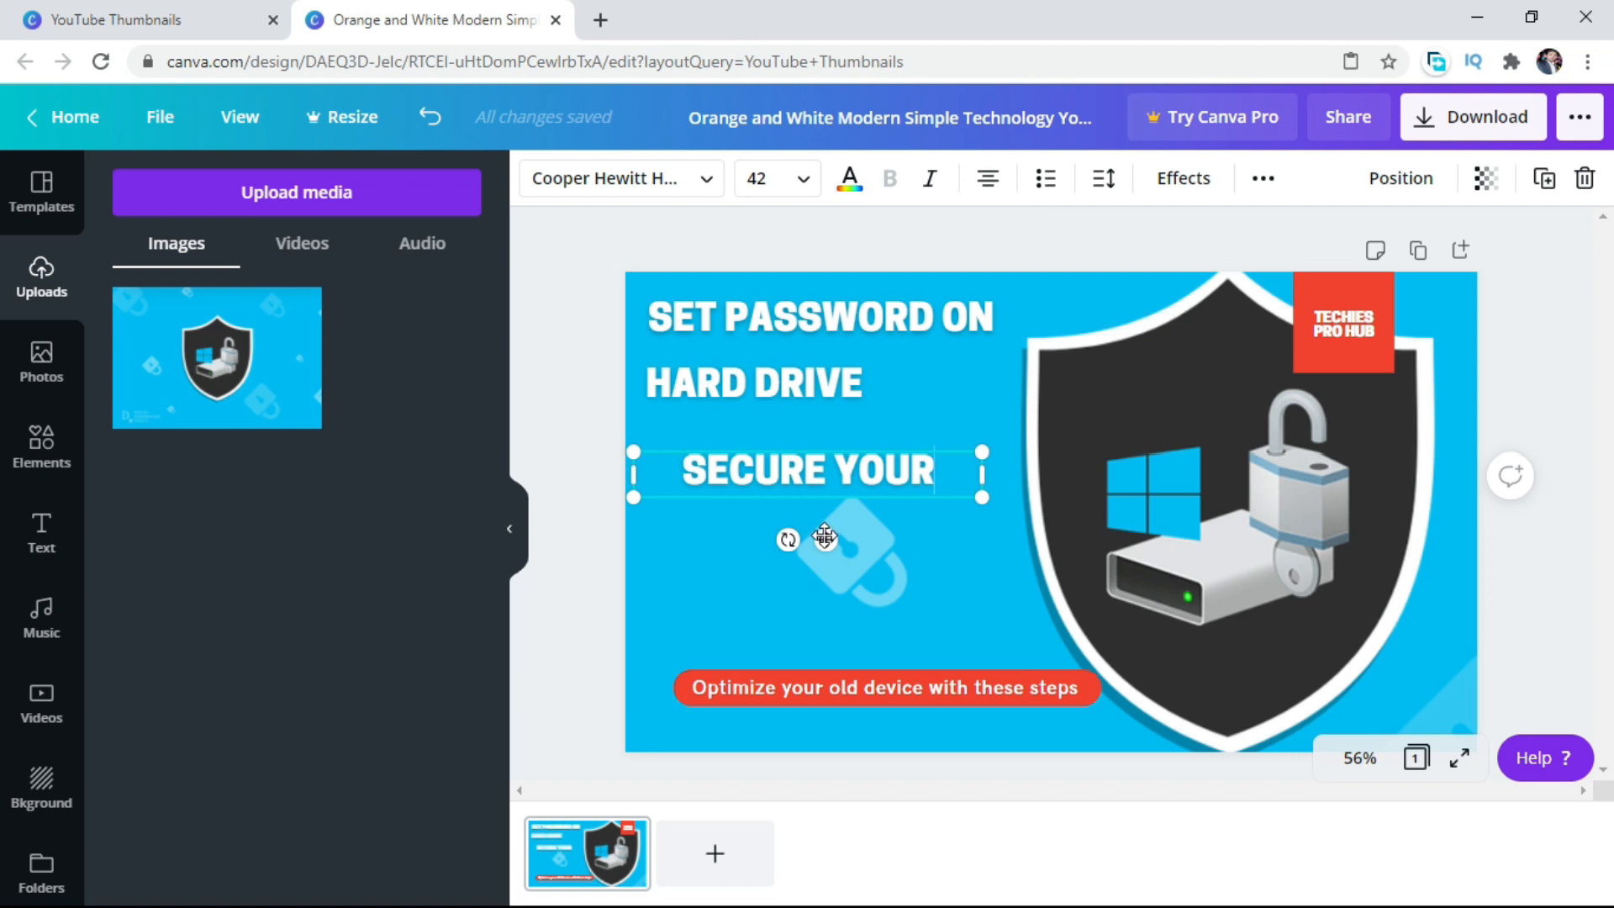
left_click_drag(825, 536, 792, 515)
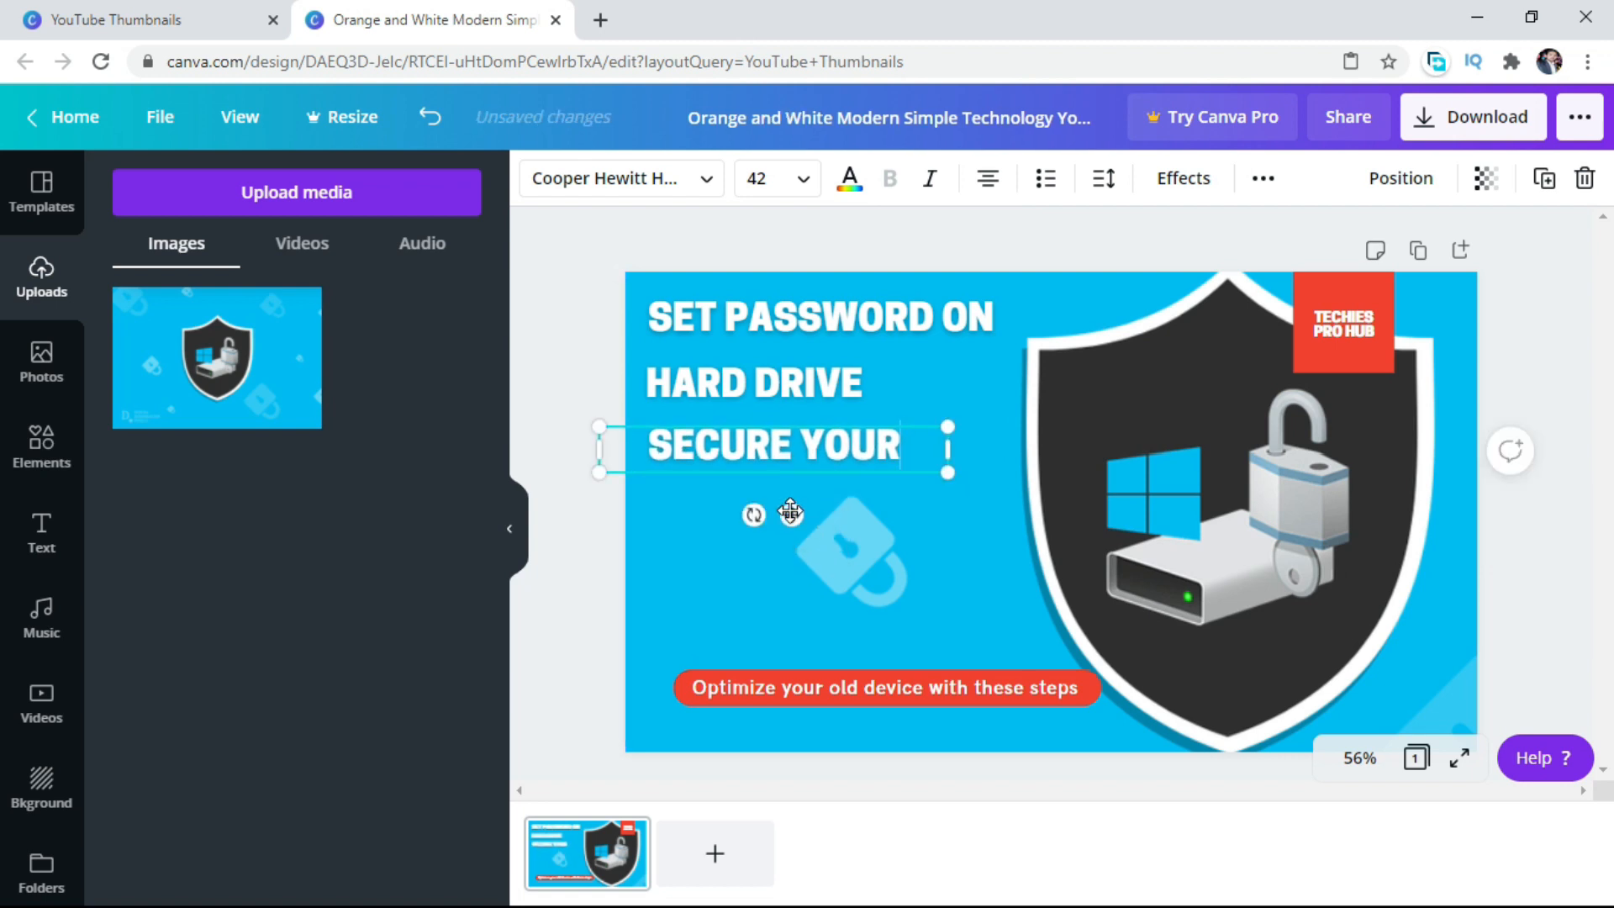
Paste a further headline copy beneath "SECURE YOUR" and replace its text with "PERSONAL THINGS".
right_click(852, 584)
left_click(923, 665)
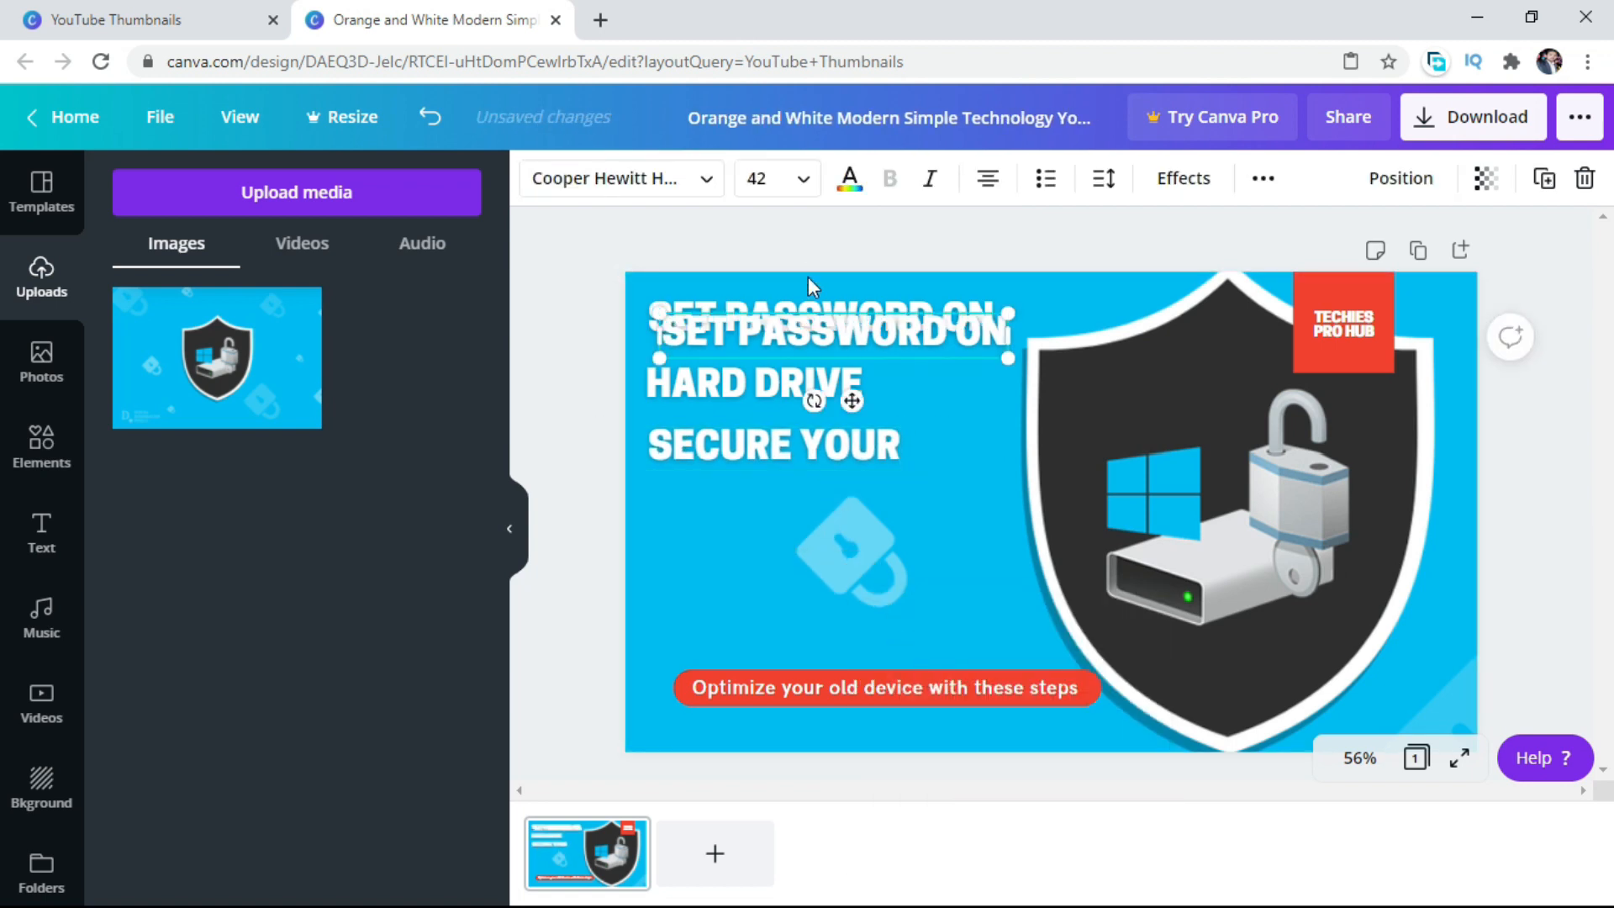
left_click_drag(812, 340, 790, 516)
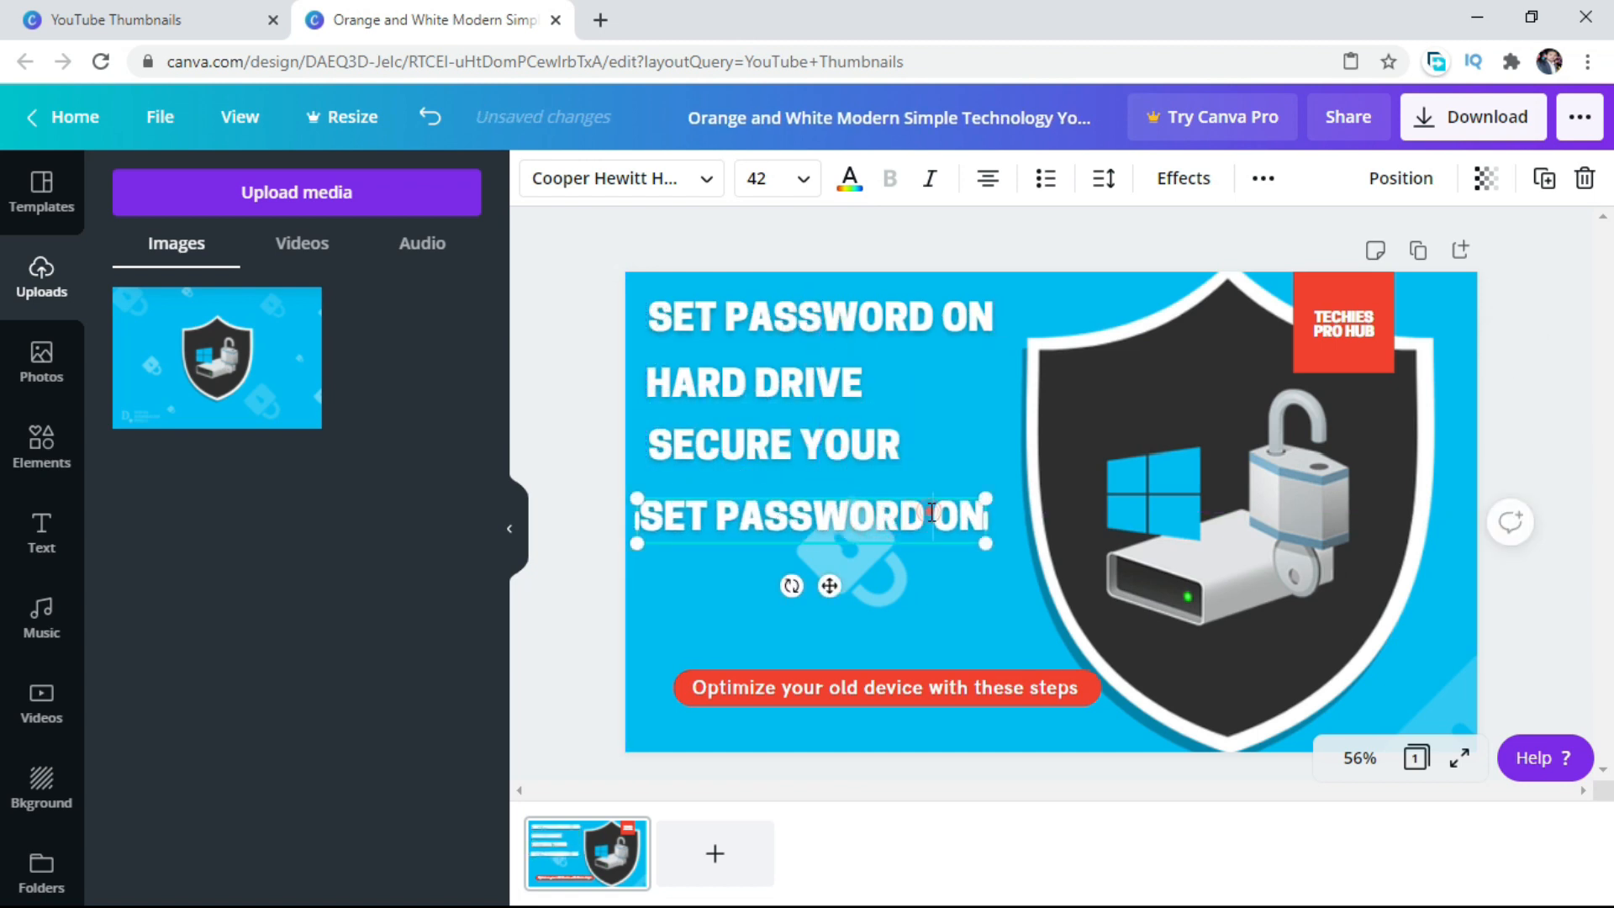
key("BackSpace")
key("BackSpace")
key("BackSpace")
key("BackSpace")
key("BackSpace")
key("BackSpace")
key("BackSpace")
key("BackSpace")
key("BackSpace")
key("BackSpace")
key("BackSpace")
key("BackSpace")
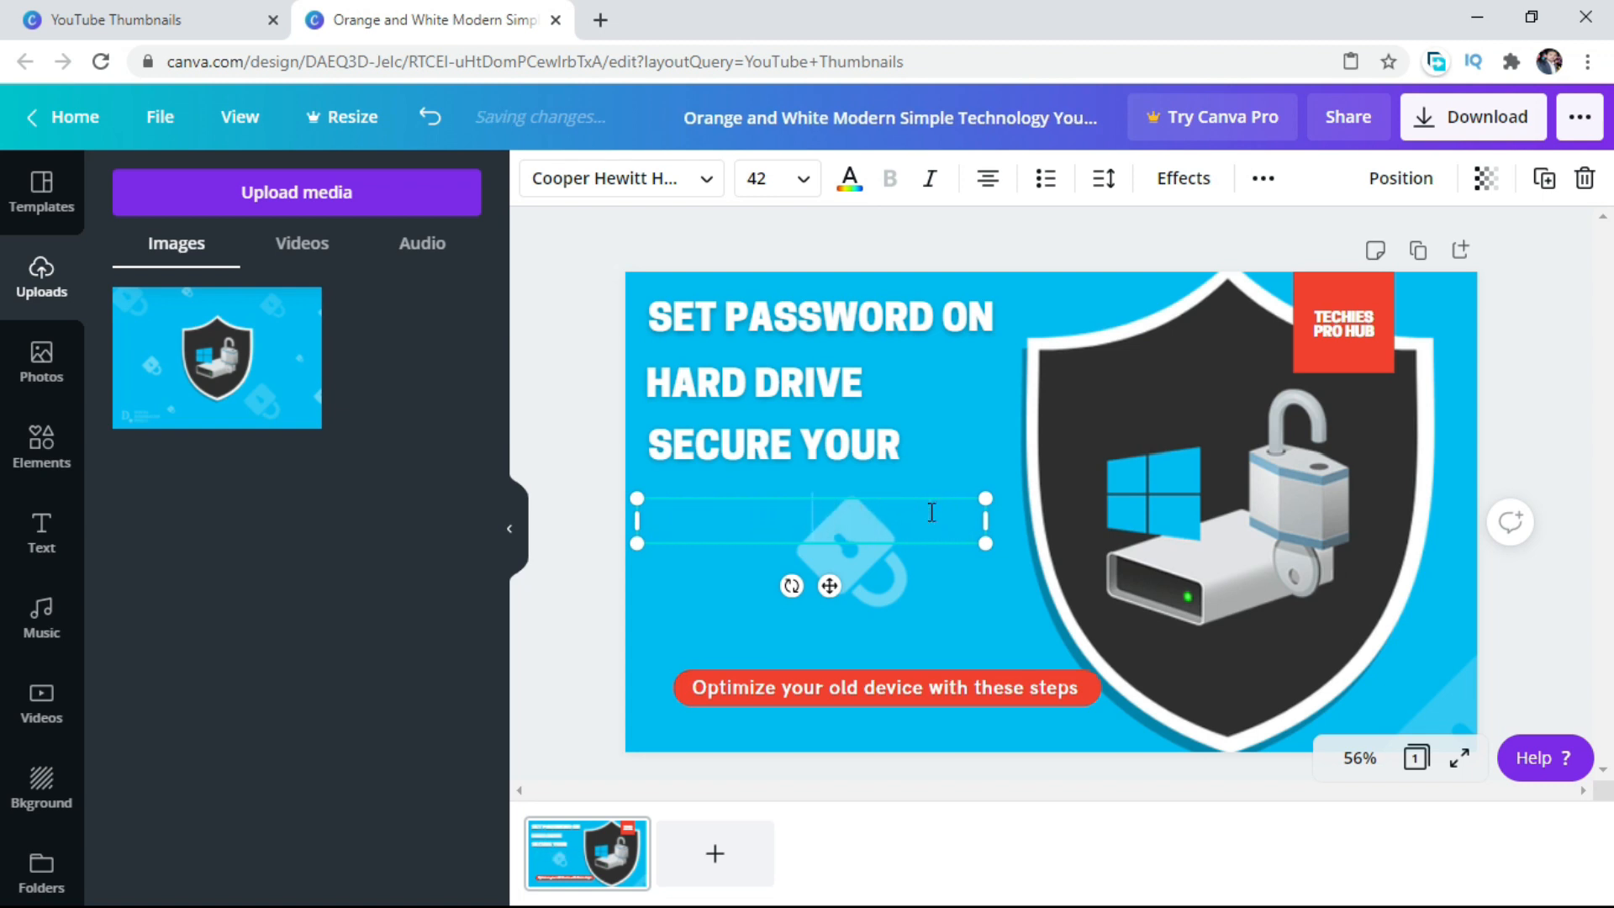
type("PER")
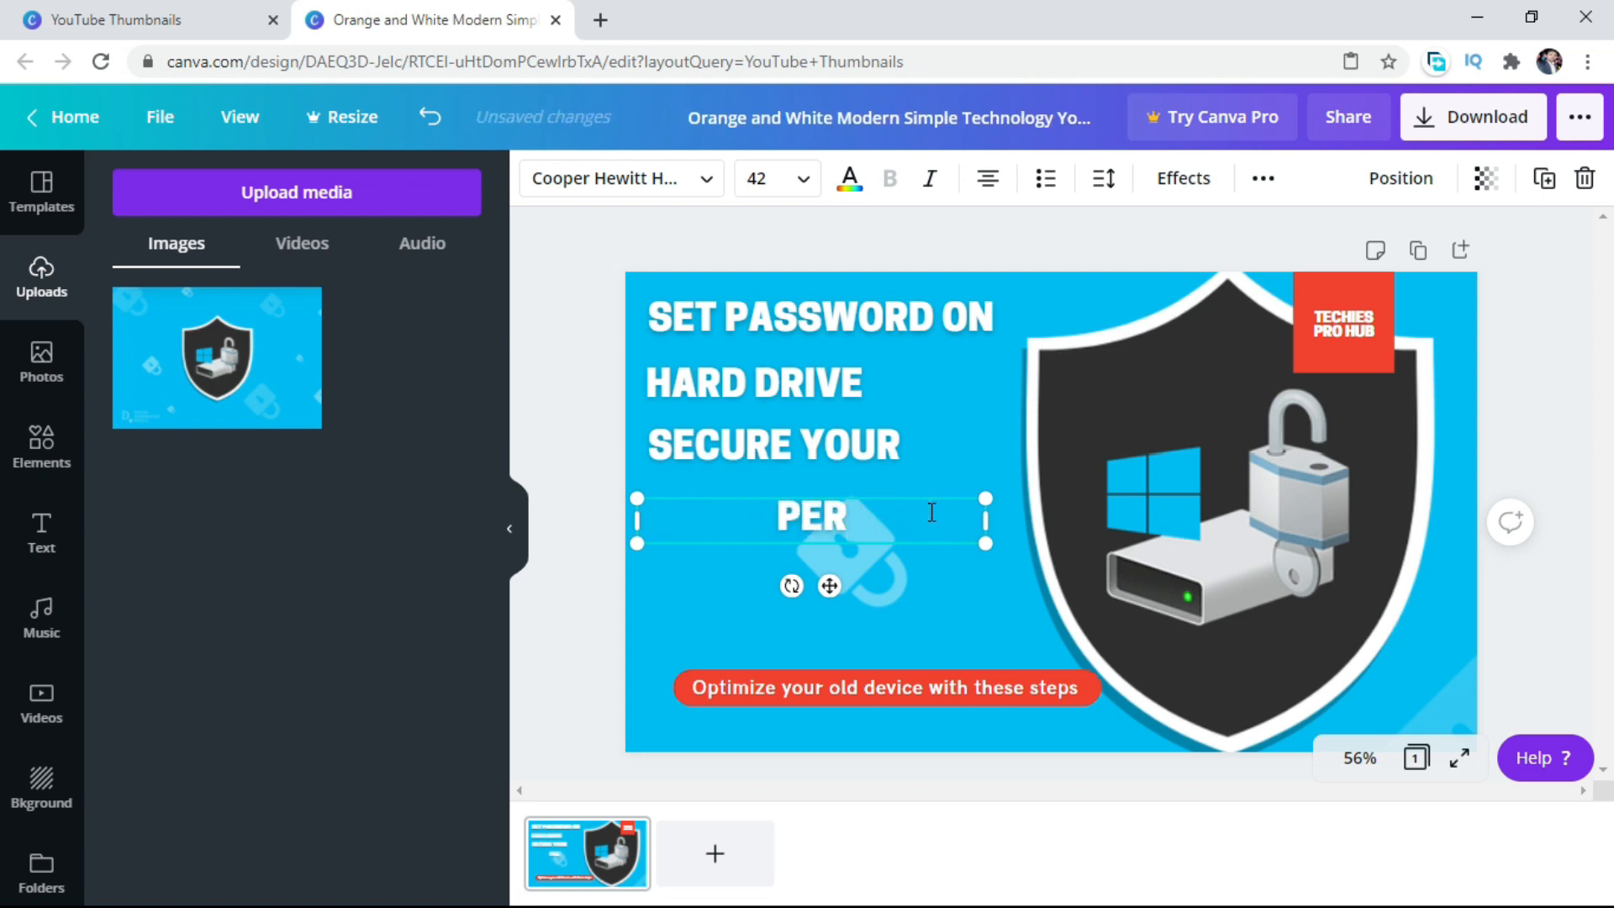
type("SONAL")
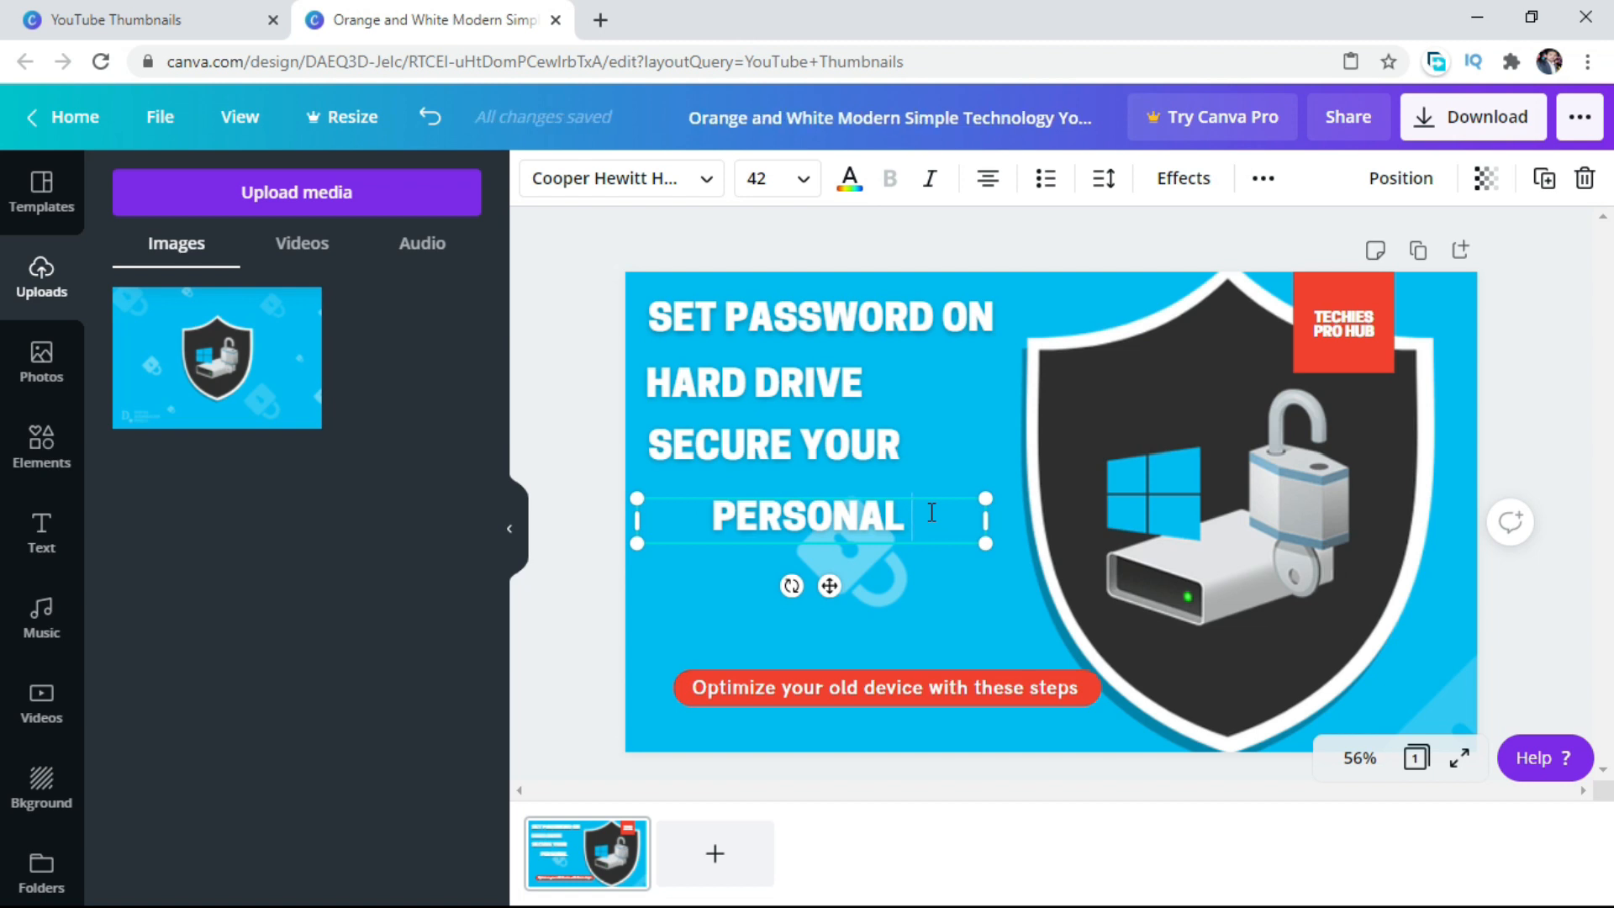
type("THIN")
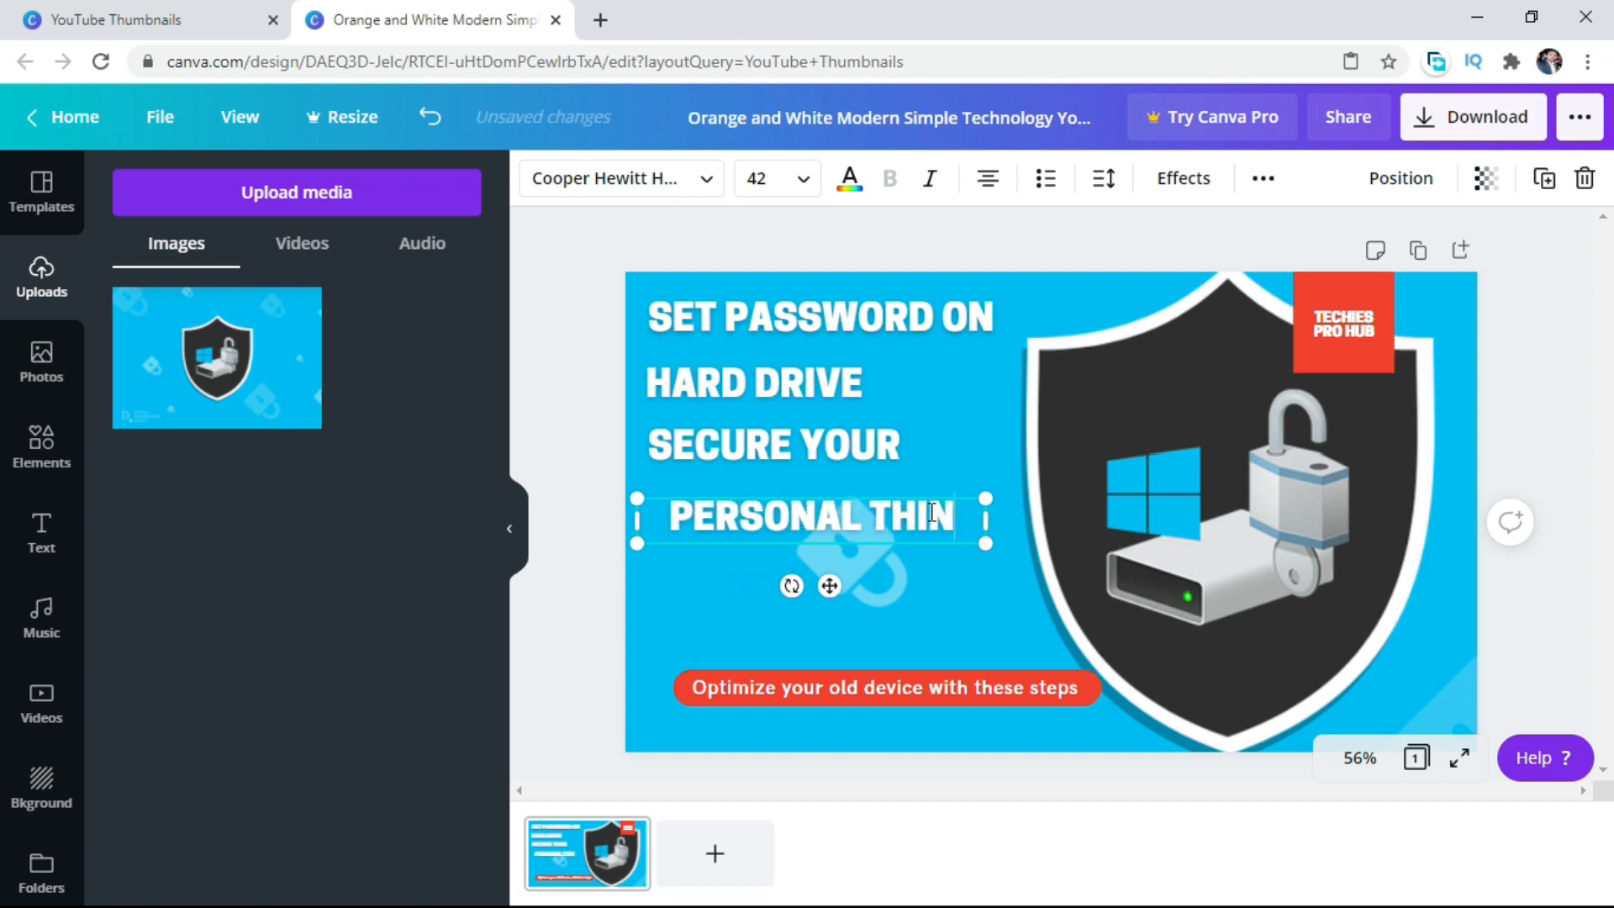
type("GS")
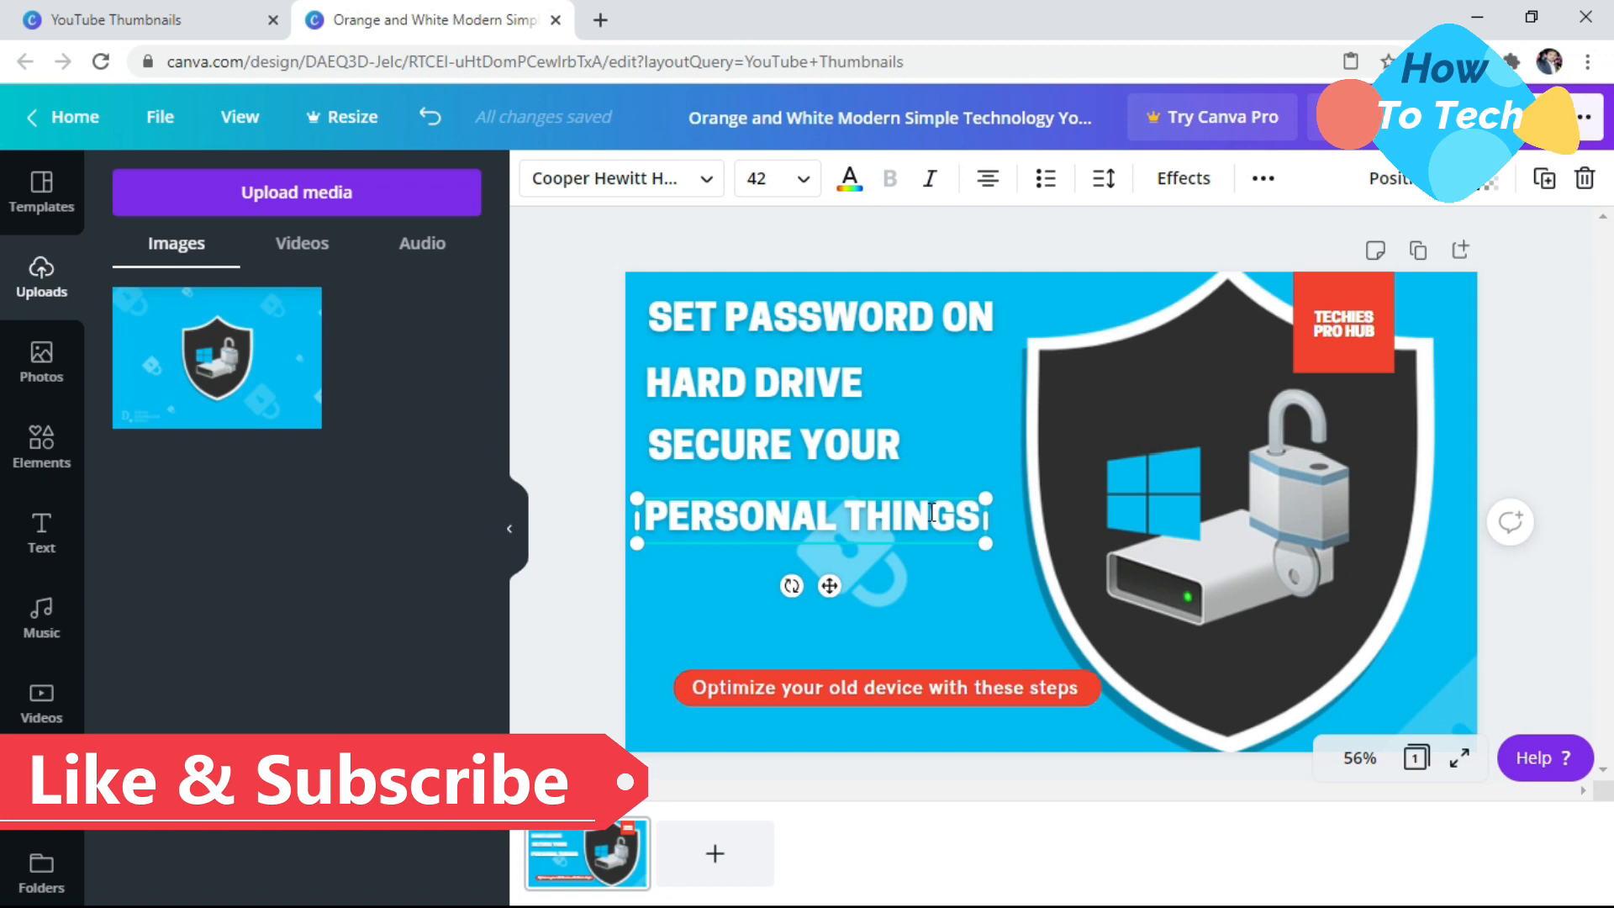
Paste one more headline copy beneath "PERSONAL THINGS" and change it to left-aligned "FROM".
right_click(908, 530)
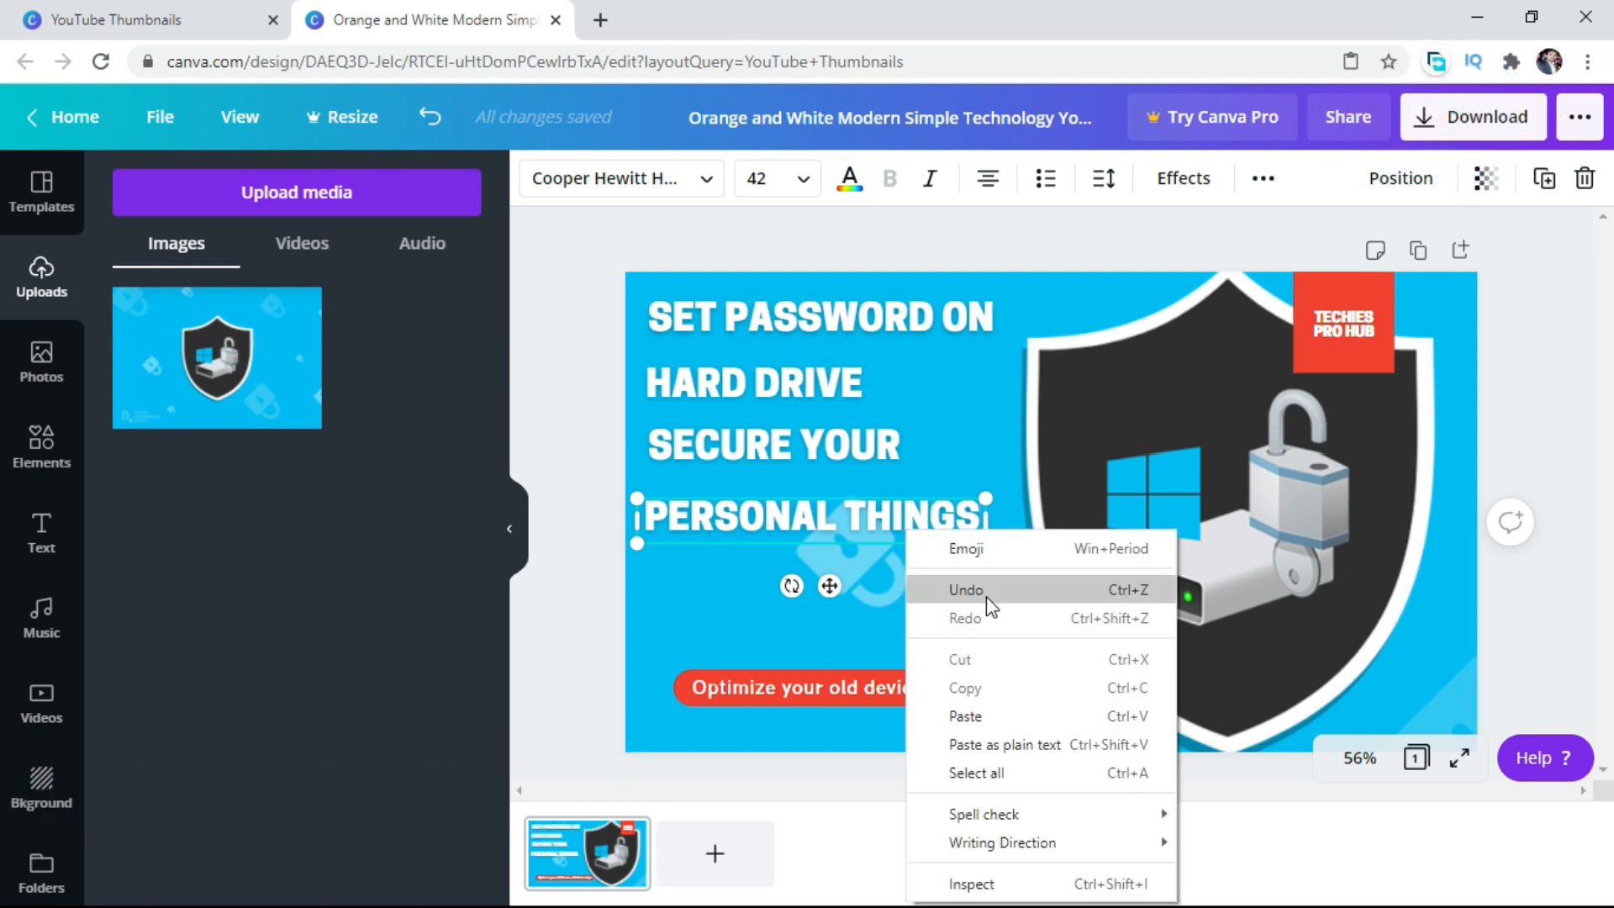
left_click(956, 715)
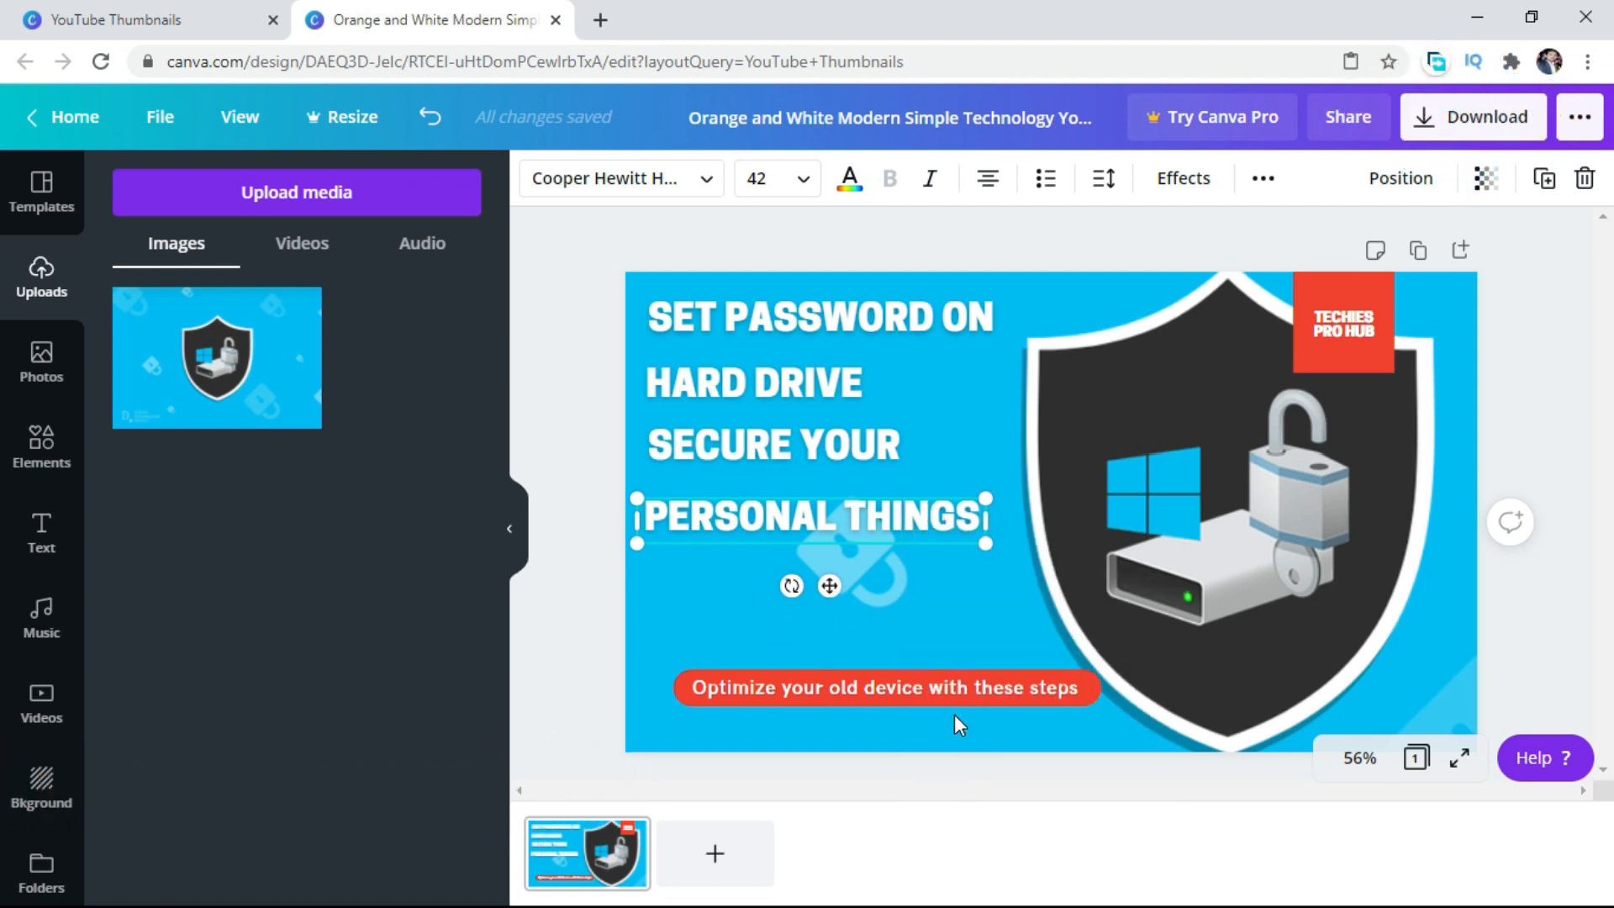
right_click(841, 430)
left_click(891, 508)
left_click_drag(824, 338, 806, 573)
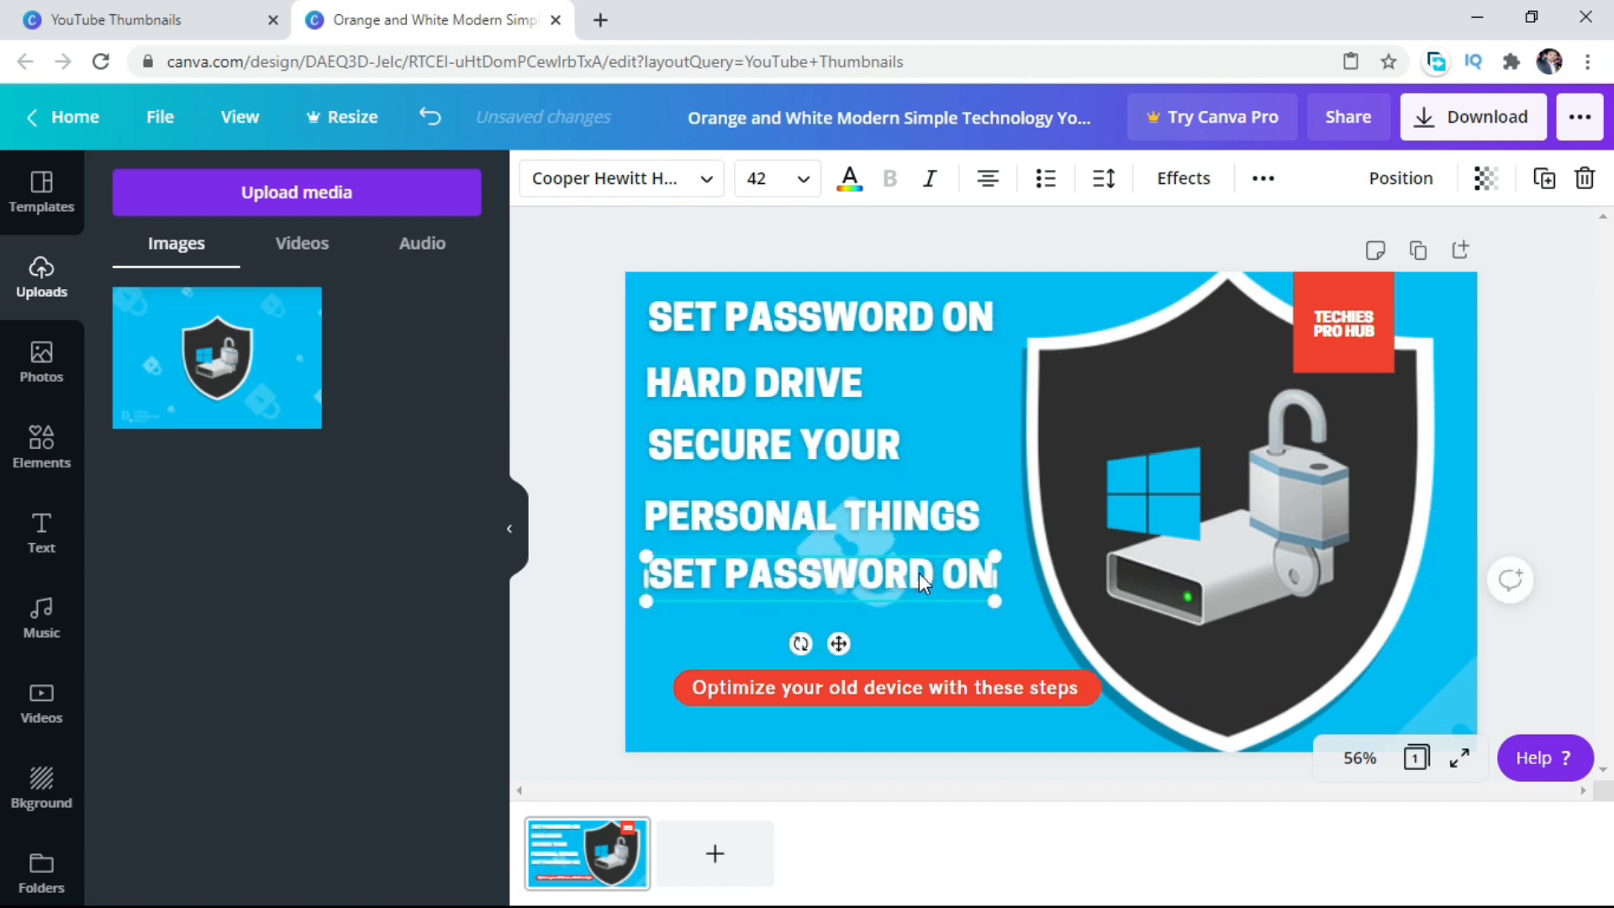
double_click(961, 574)
key("BackSpace")
key("BackSpace")
key("BackSpace")
key("BackSpace")
key("BackSpace")
key("BackSpace")
key("BackSpace")
key("BackSpace")
key("BackSpace")
key("BackSpace")
key("BackSpace")
key("BackSpace")
key("BackSpace")
key("BackSpace")
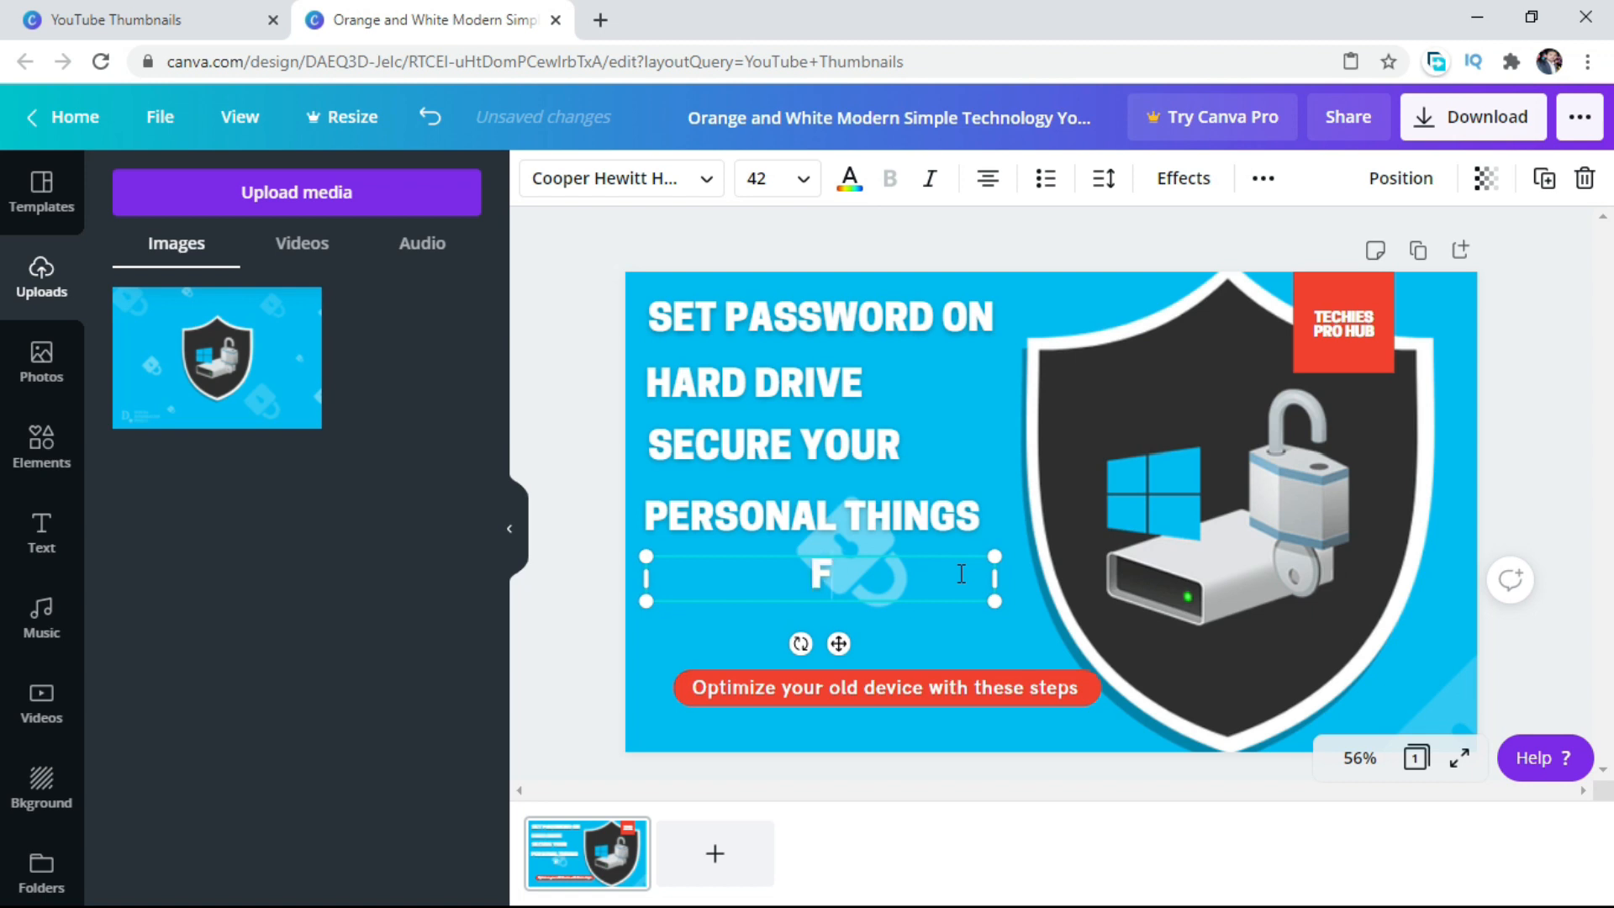
type("FROM")
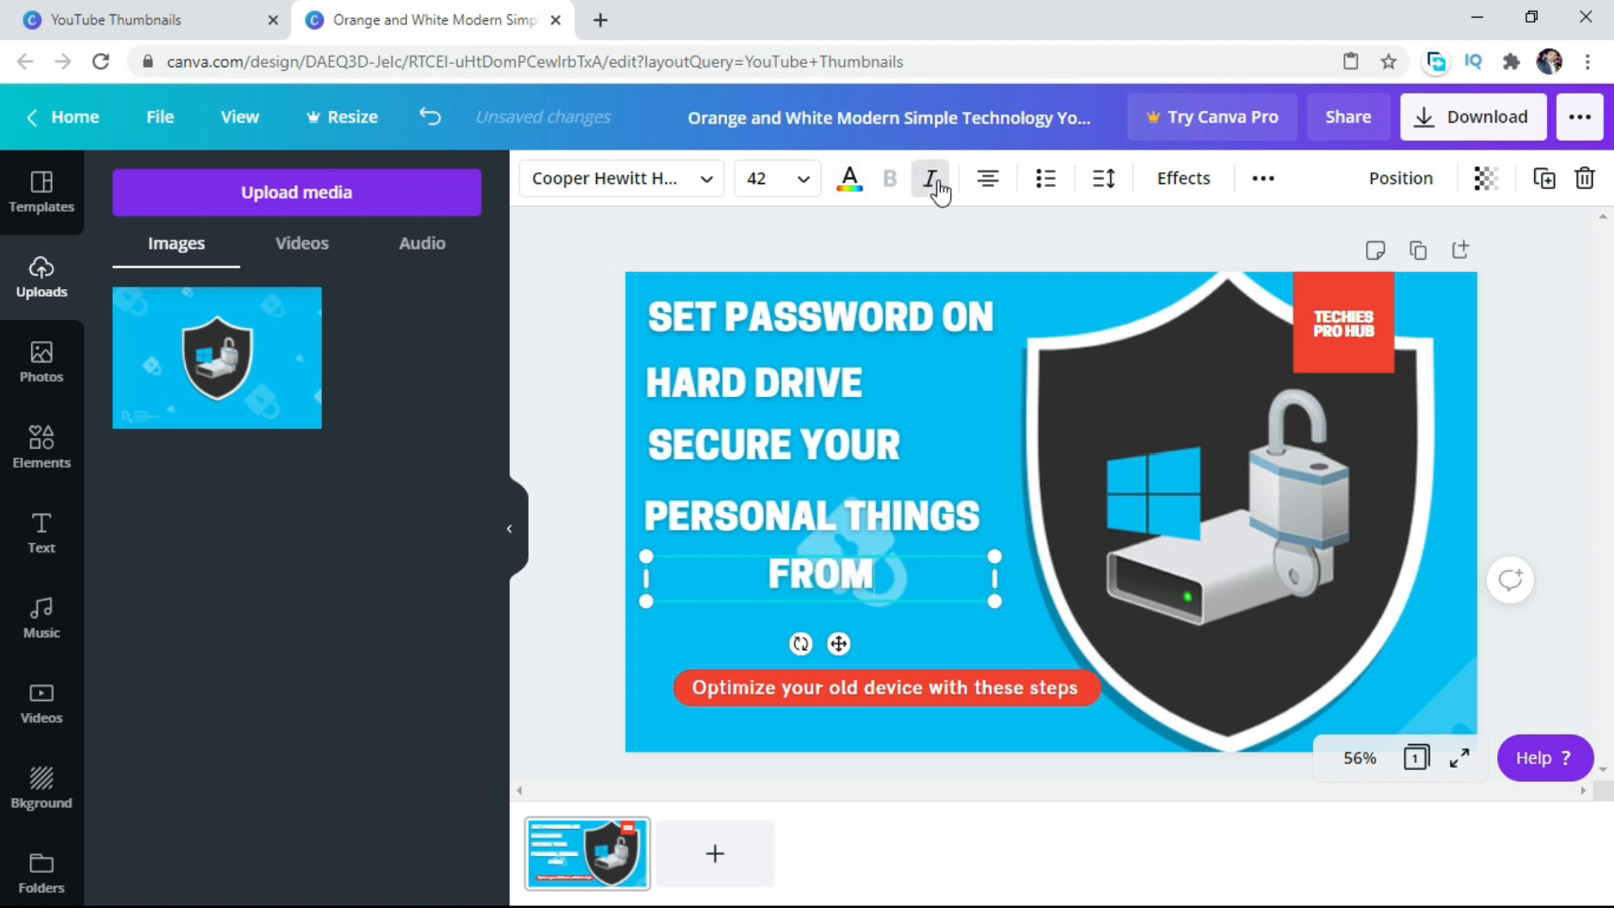
left_click(988, 179)
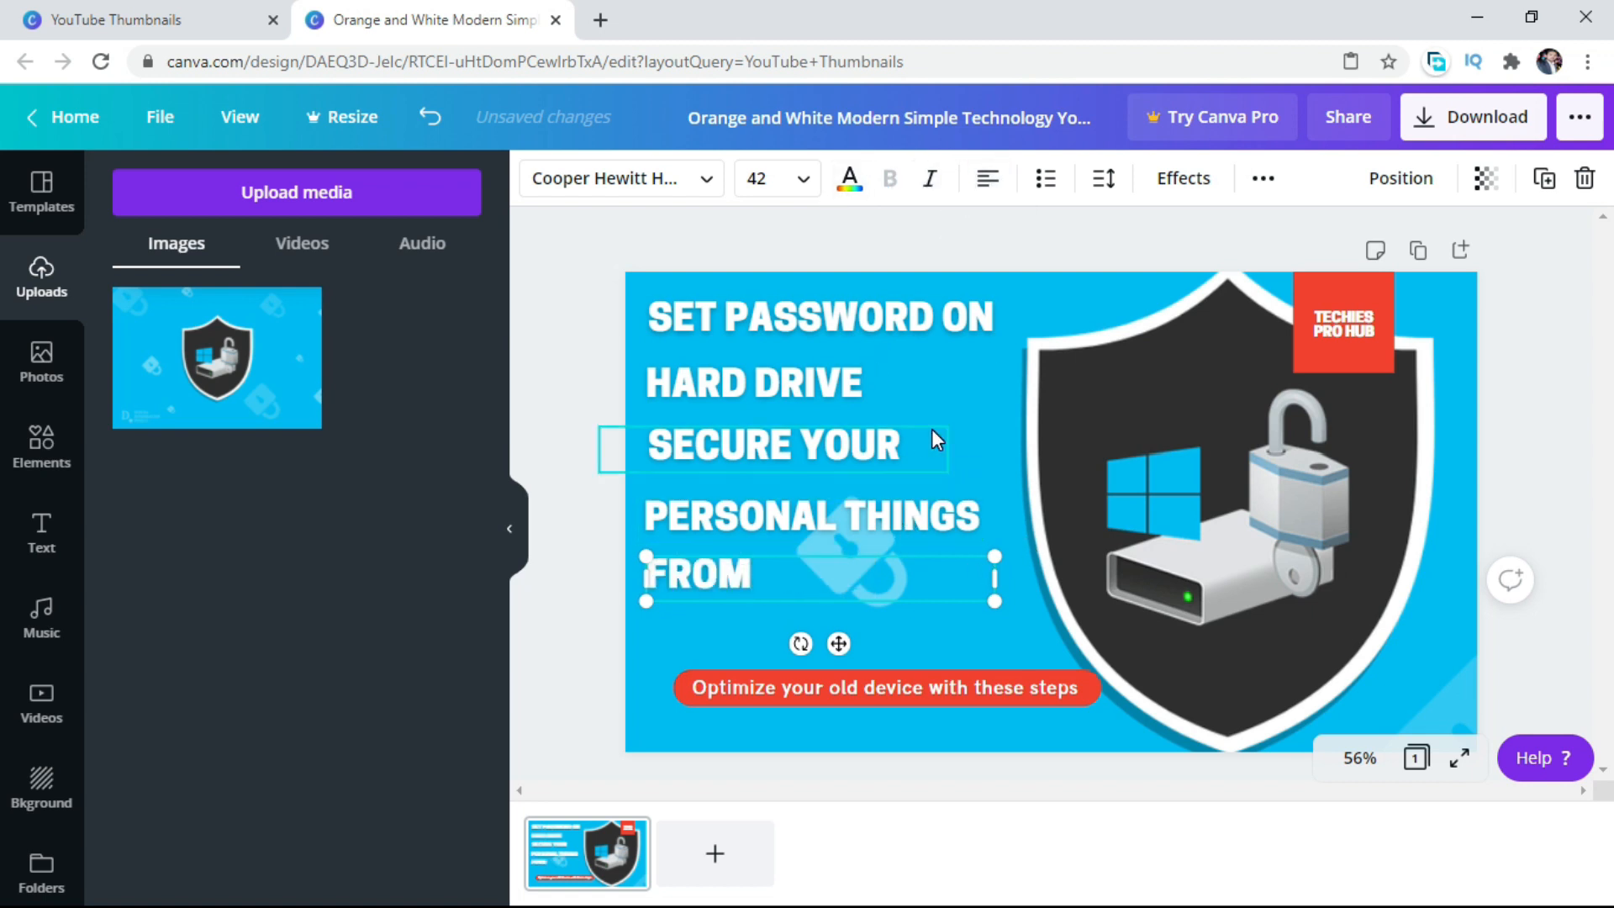
Shift the "SET PASSWORD ON" line slightly left, keeping it at the same height.
left_click(971, 406)
left_click(832, 332)
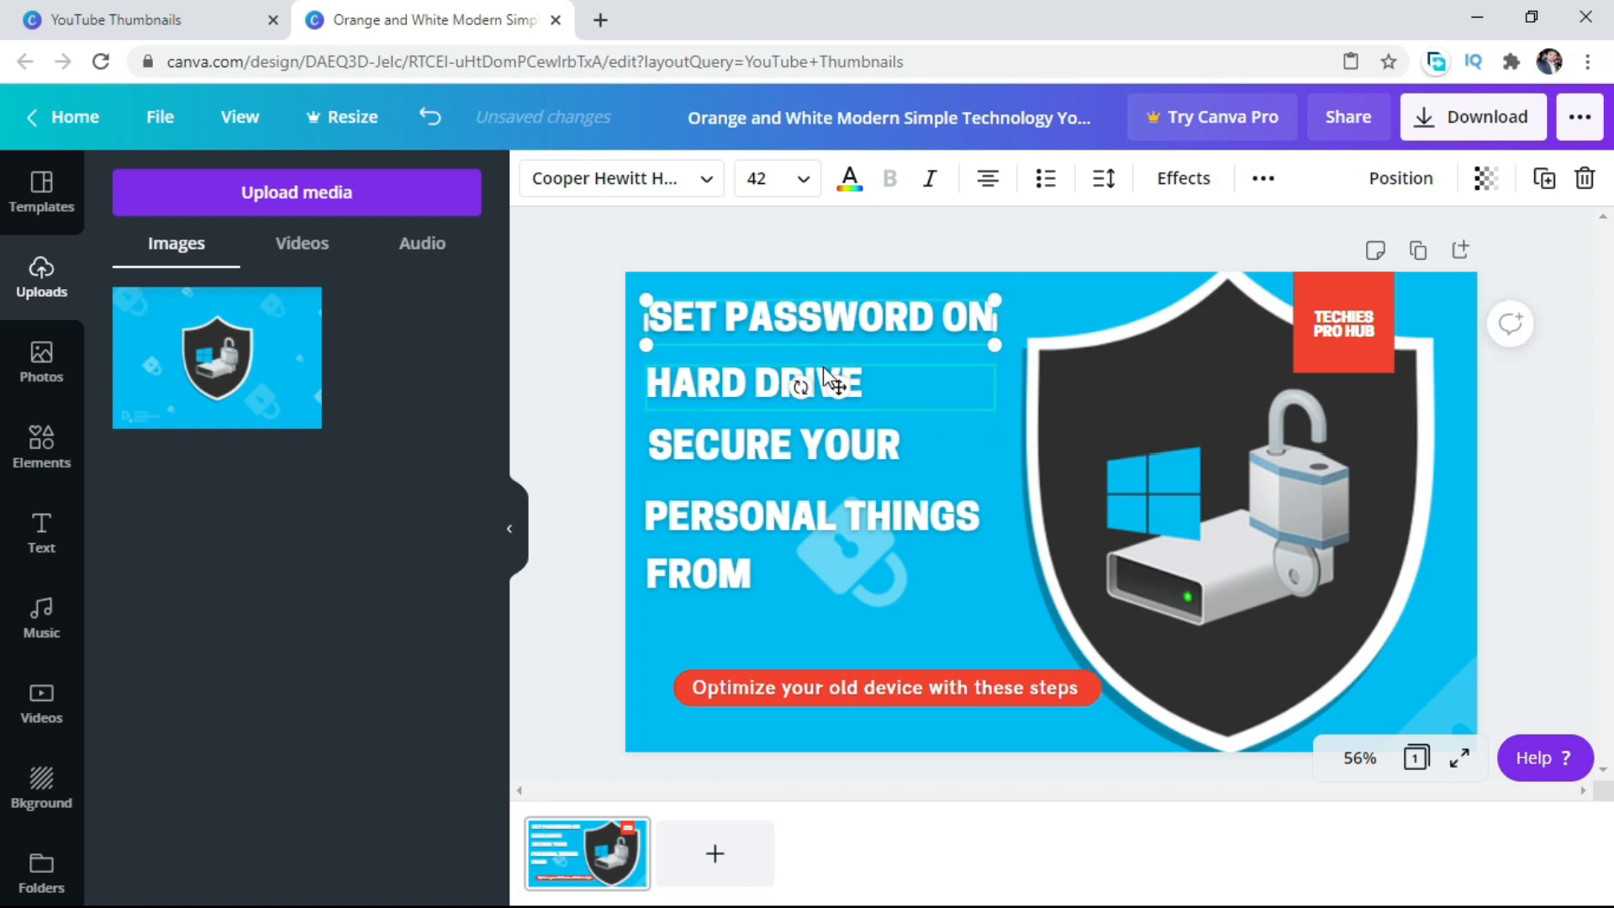
left_click_drag(837, 388, 825, 383)
Move "HARD DRIVE" up closer to the first line and slightly right, and narrow its text box to fit the words.
left_click(757, 392)
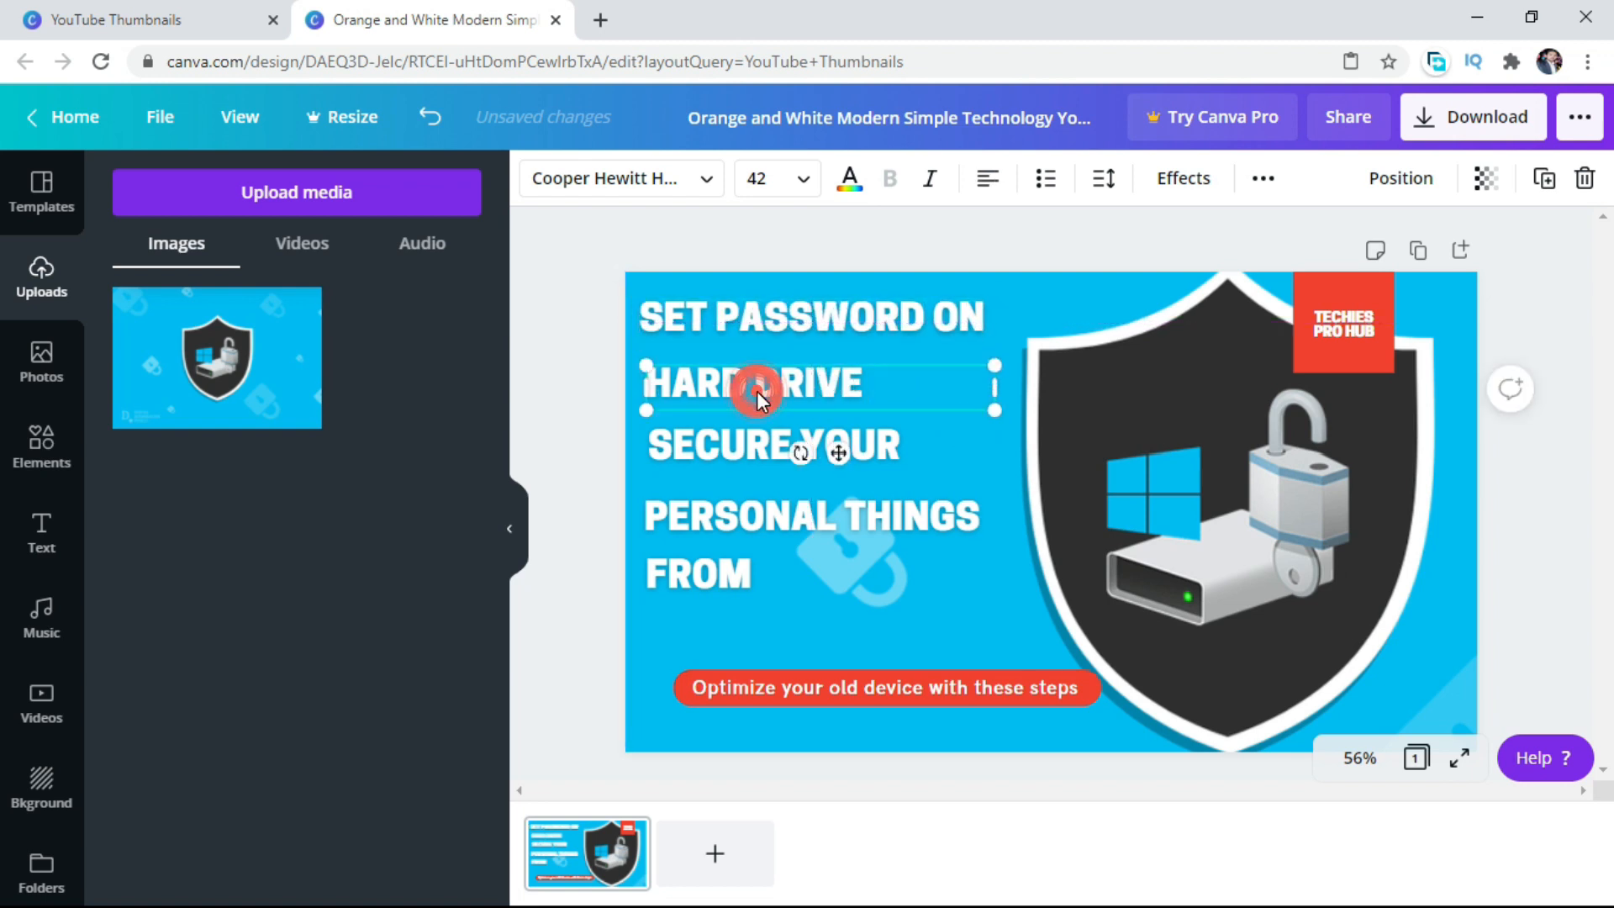
left_click_drag(838, 452, 858, 439)
left_click_drag(1011, 373, 888, 372)
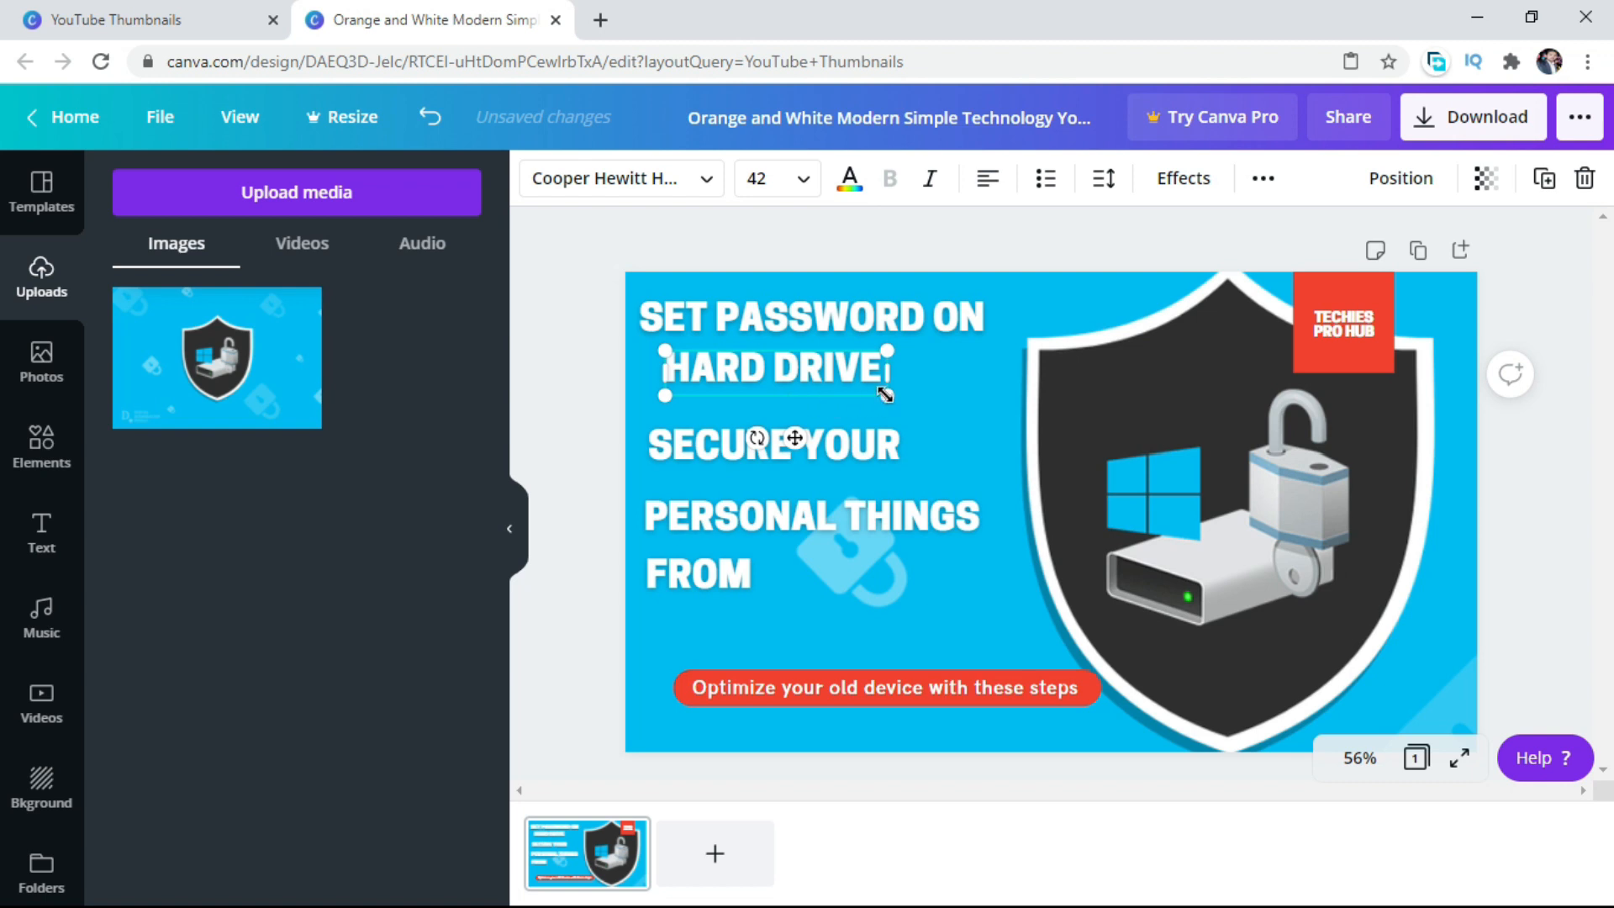
Narrow the "SECURE YOUR" text box to fit its words and move it slightly up, near the canvas's left edge.
left_click(887, 394)
left_click(857, 436)
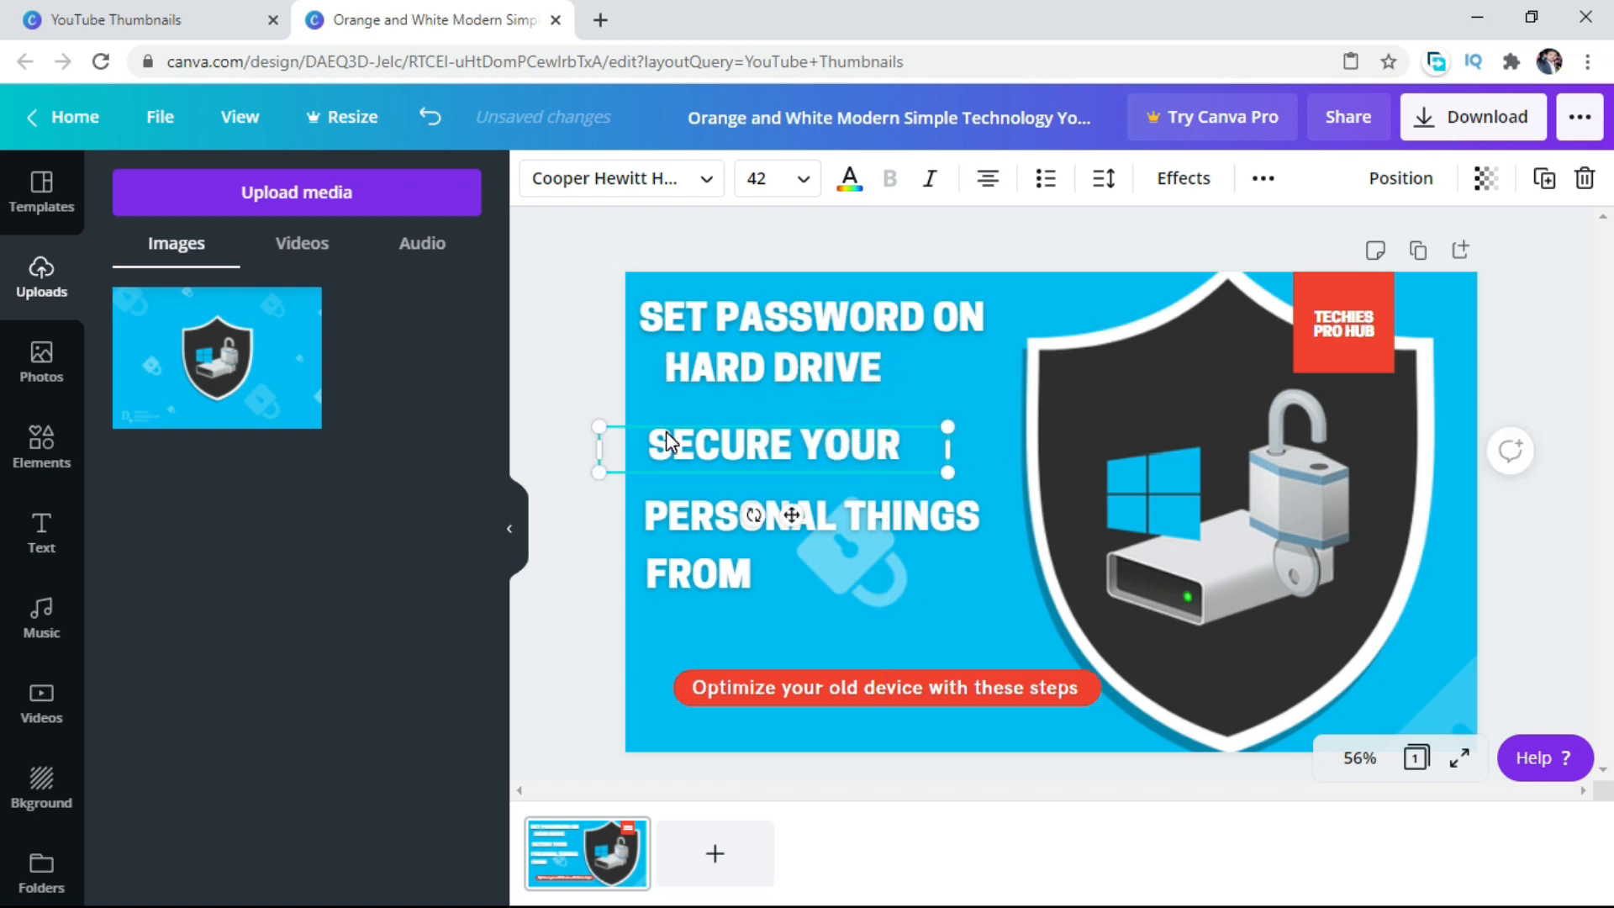
left_click_drag(596, 439, 685, 445)
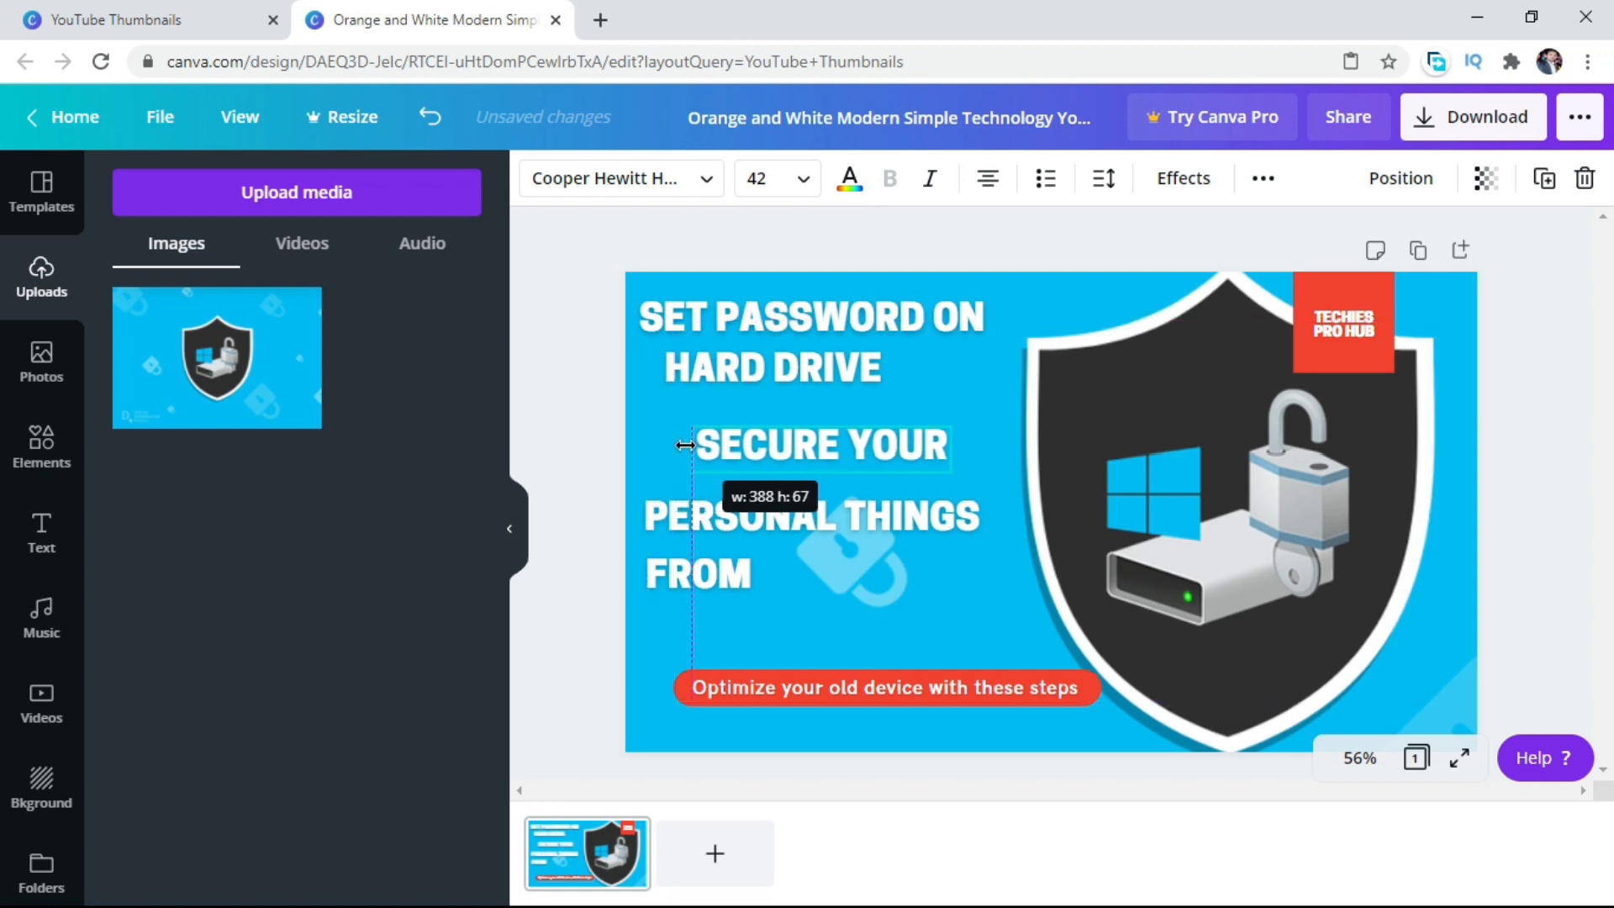
left_click_drag(893, 440, 832, 430)
Move "PERSONAL THINGS" up closer to "SECURE YOUR" and narrow the "FROM" text box to fit its word.
mouse_move(812, 519)
left_mouse_down()
mouse_move(809, 486)
mouse_move(809, 500)
left_mouse_up()
left_click(821, 568)
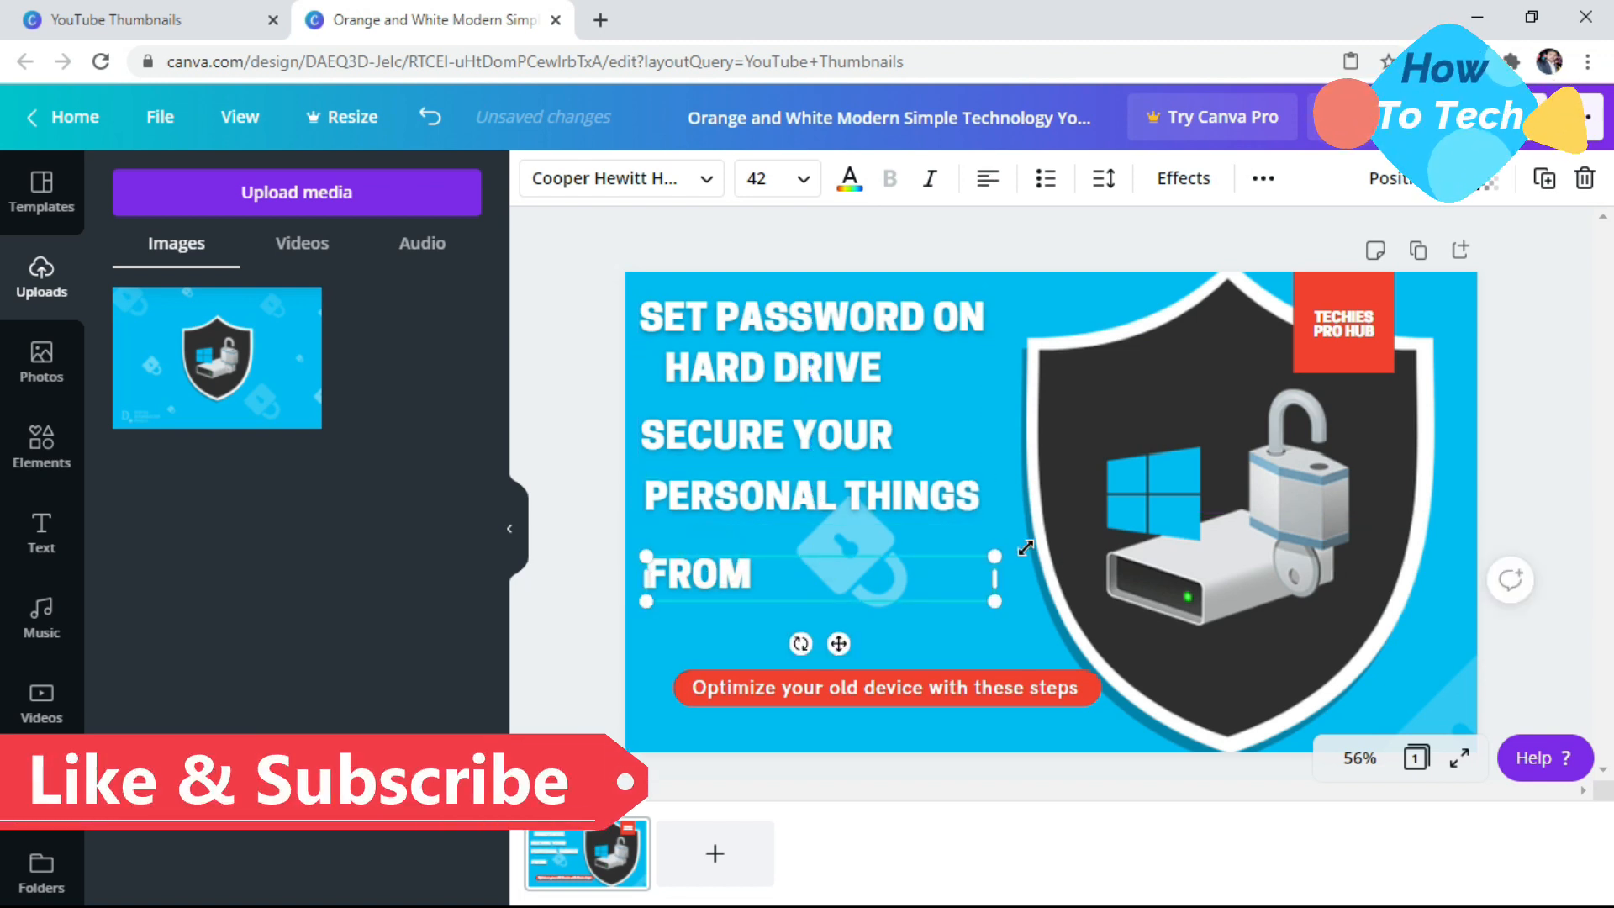
left_click_drag(1001, 573, 768, 576)
Move the "Optimize your old device with these steps" caption right, off the red bar, and make the bar slightly taller.
double_click(960, 685)
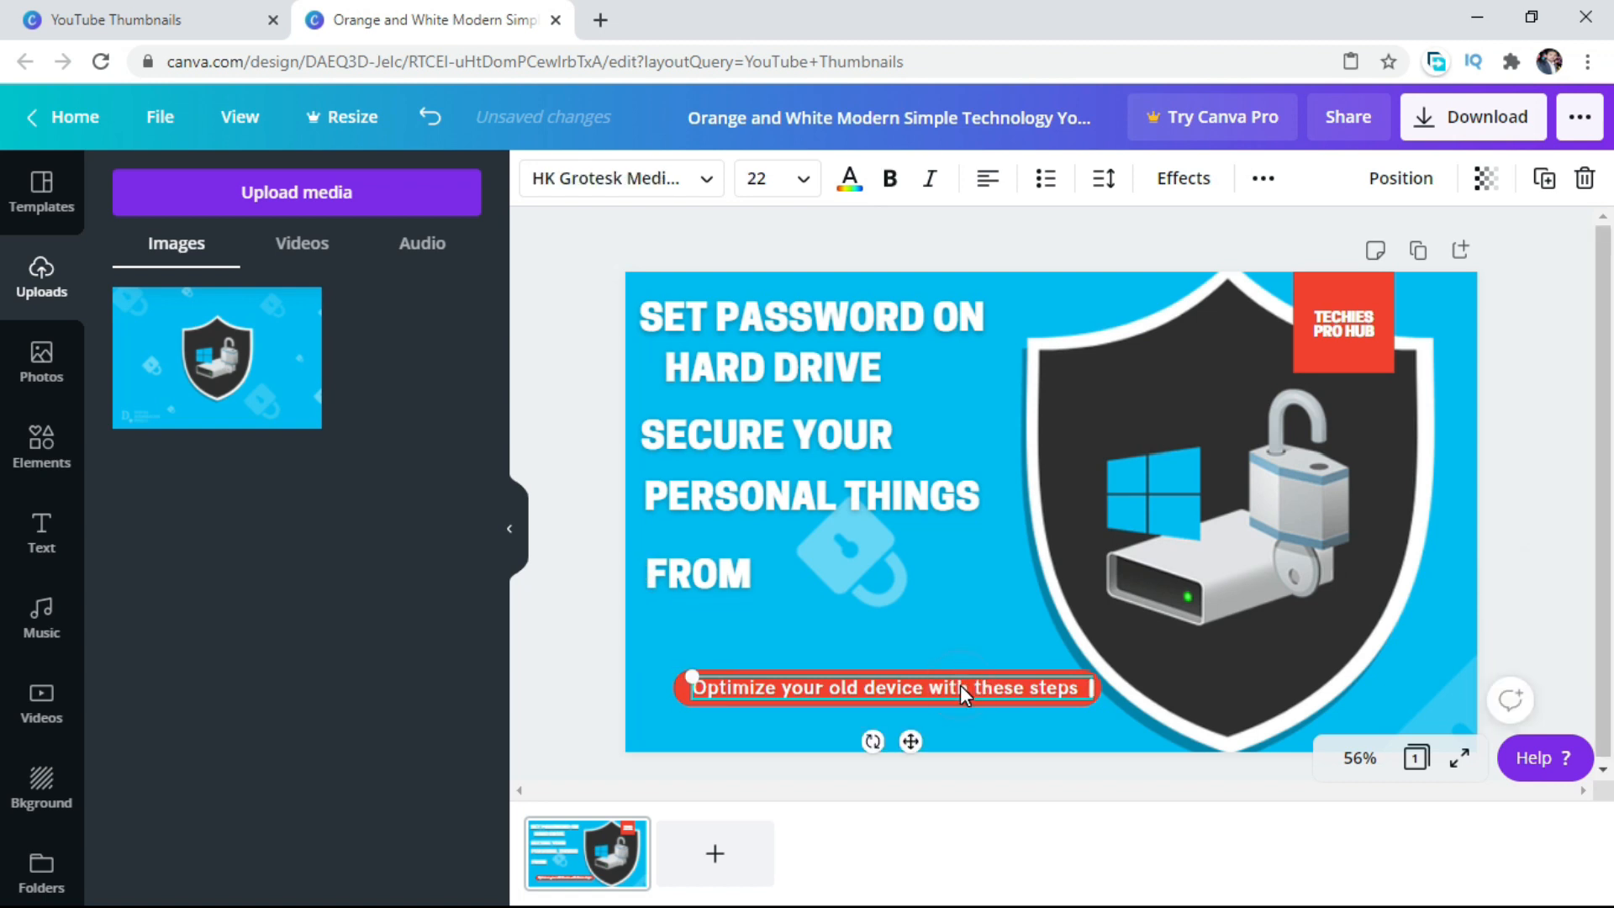
left_click_drag(960, 685, 1210, 673)
left_click(792, 677)
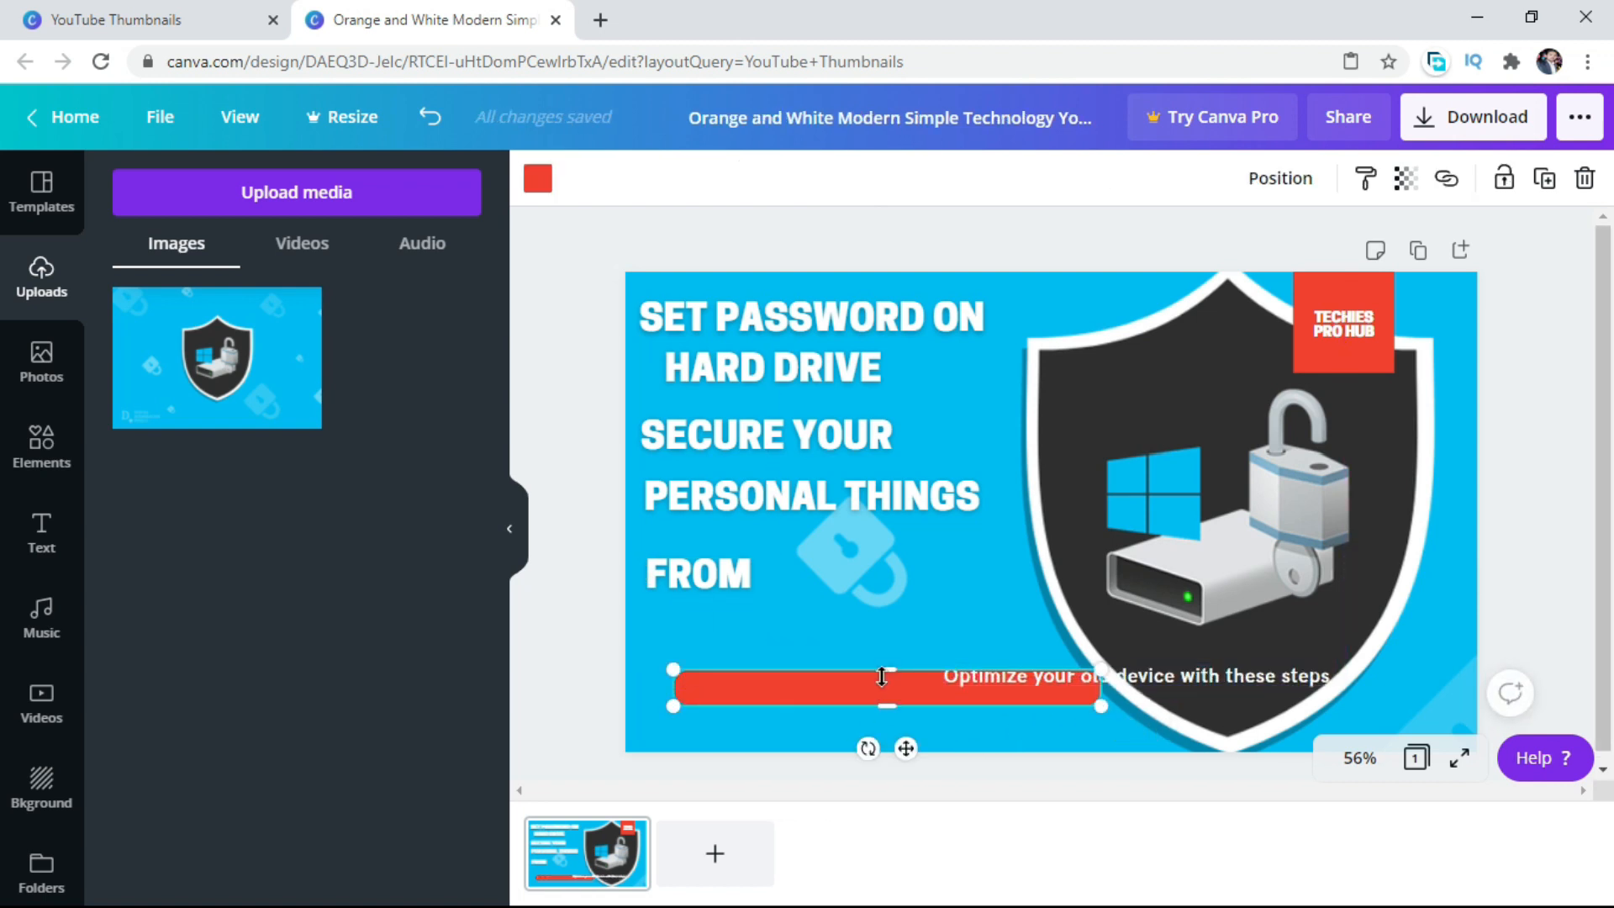
left_click_drag(888, 675, 888, 669)
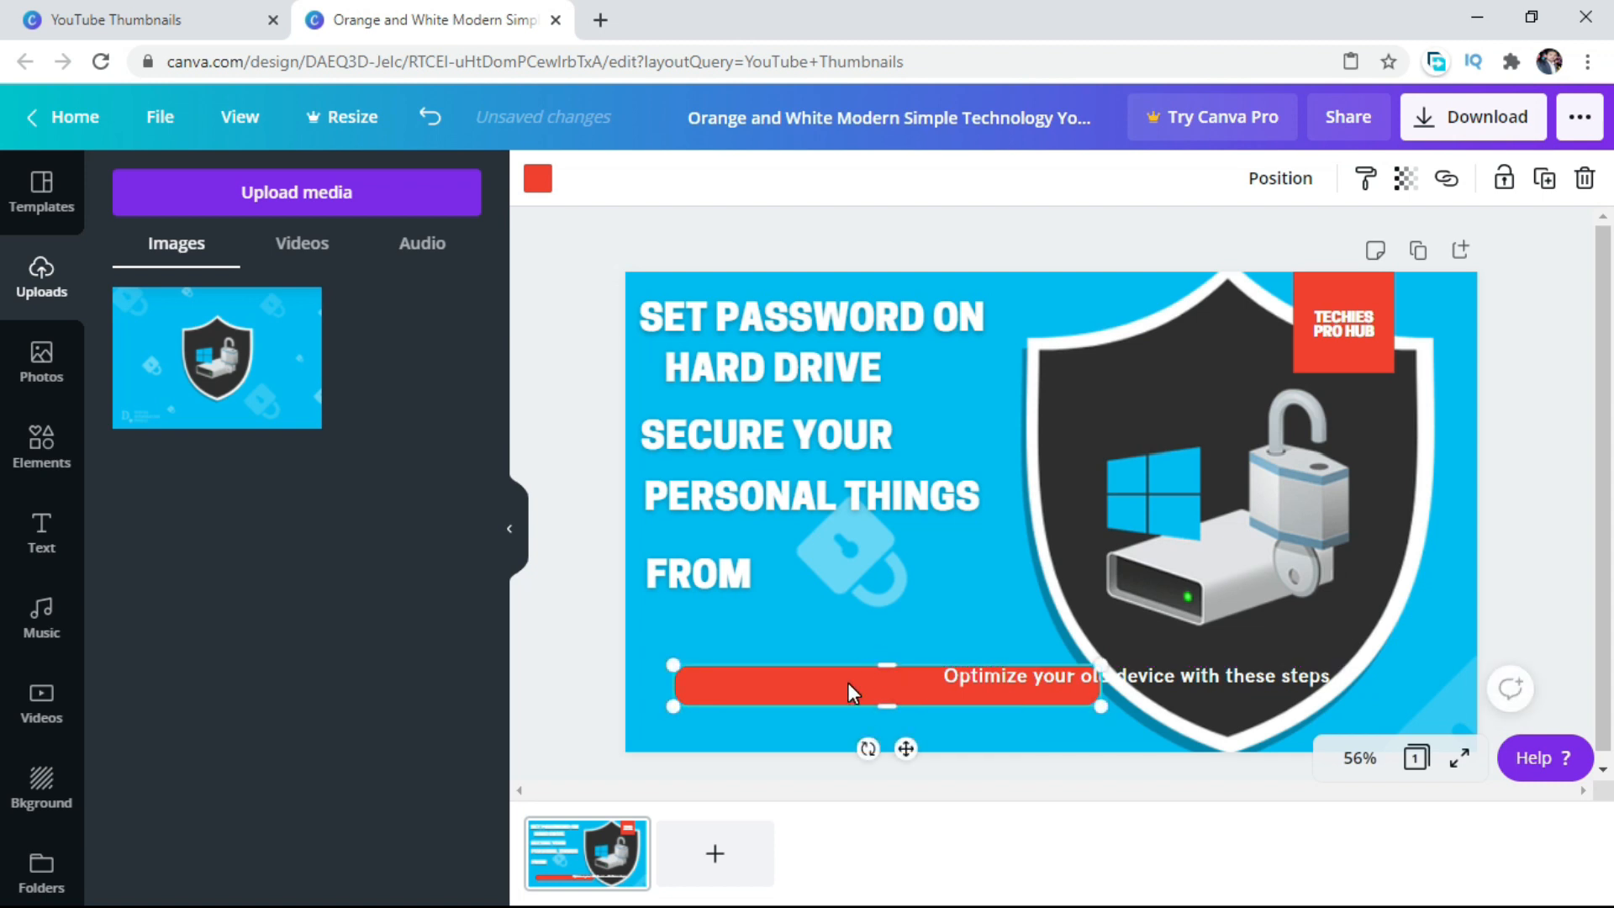
Place a slightly taller copy of the red bar behind the "SET PASSWORD ON" line.
right_click(848, 691)
left_click(915, 502)
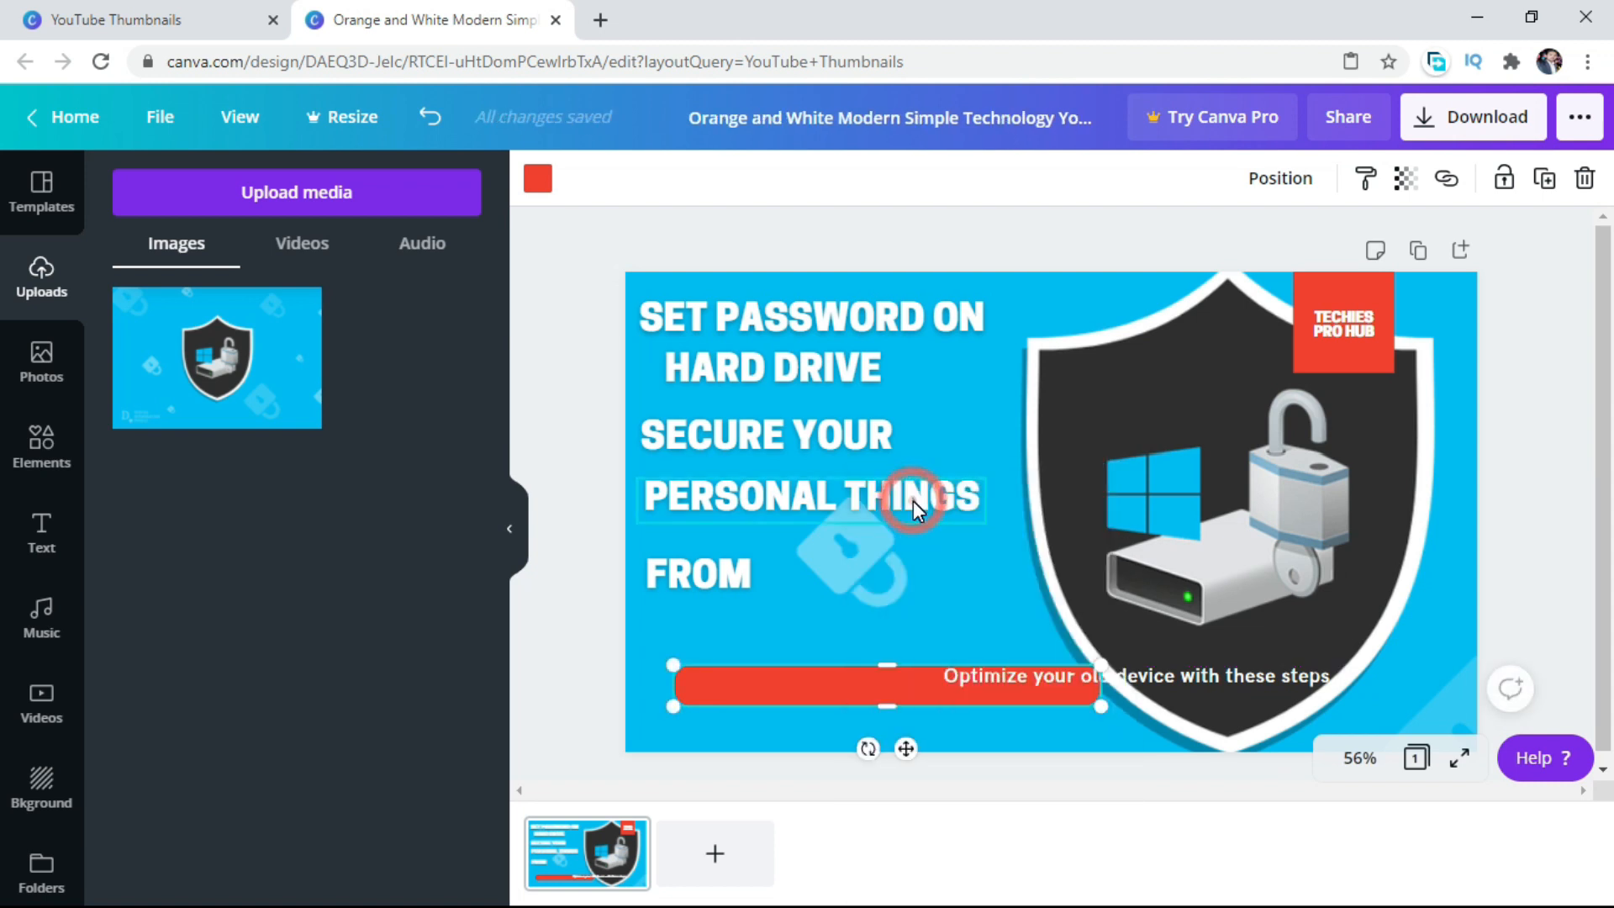
right_click(836, 627)
left_click(912, 685)
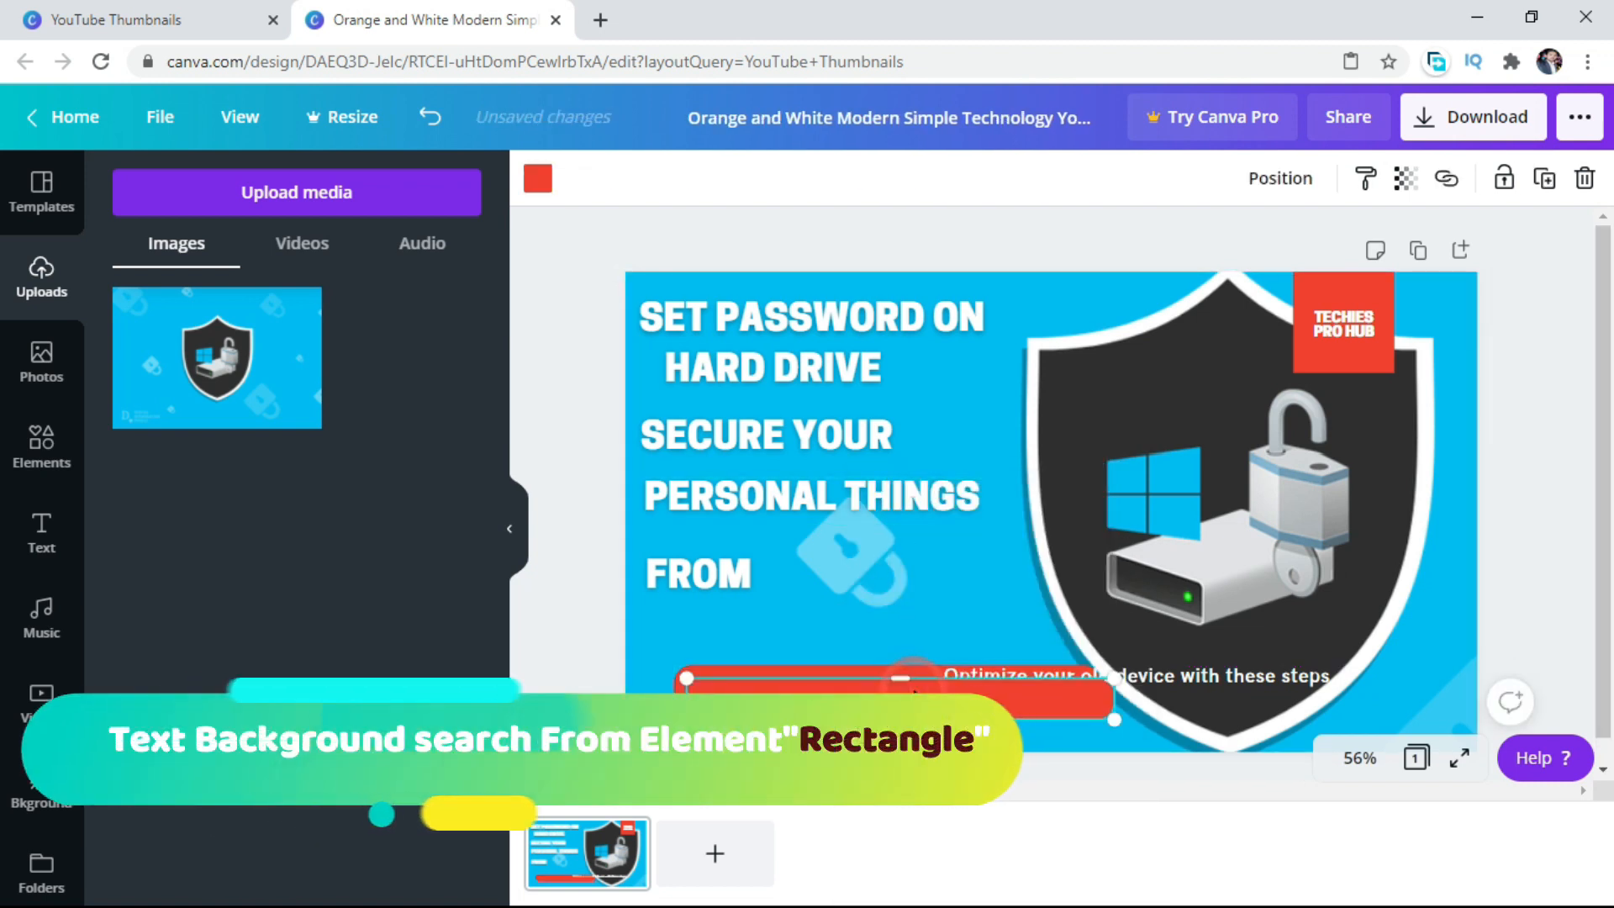
left_click_drag(893, 692, 840, 291)
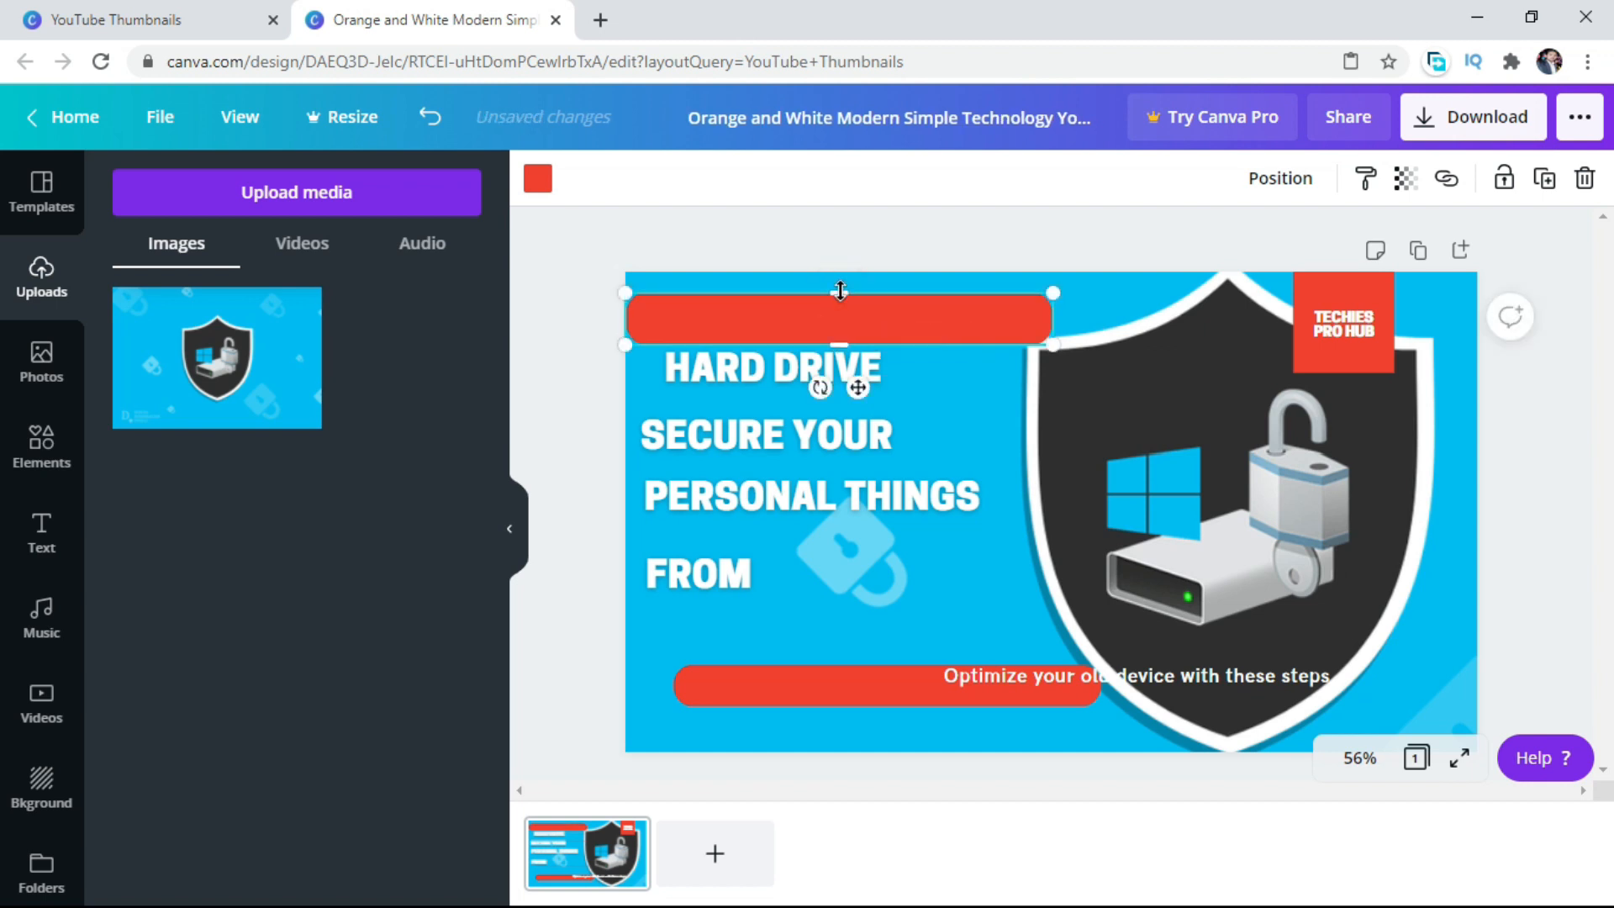
right_click(826, 323)
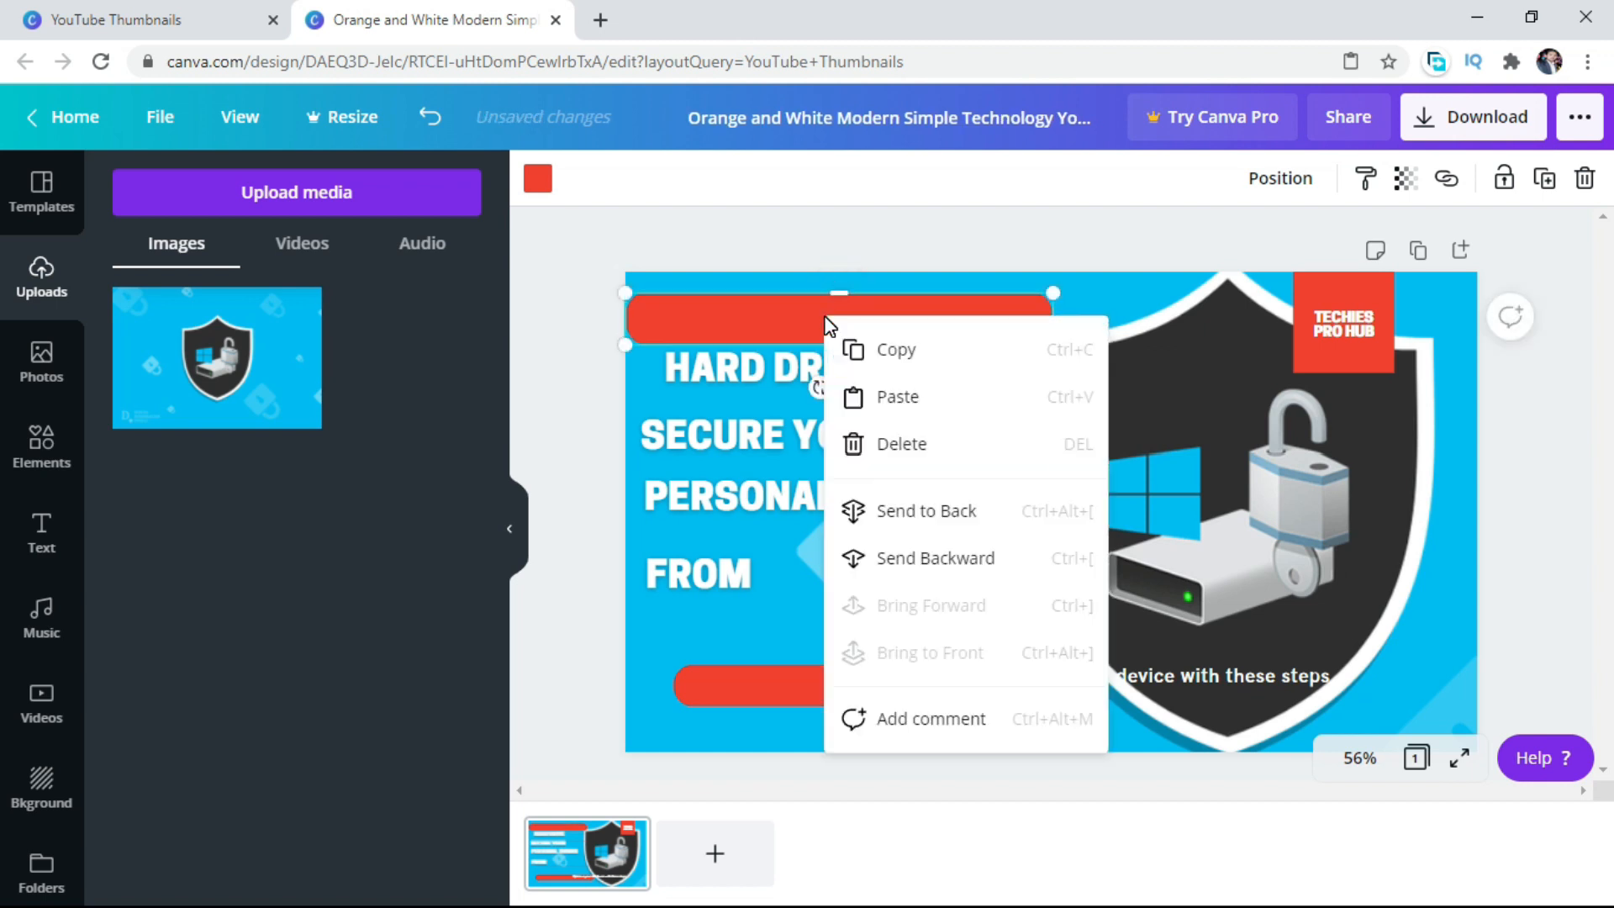
left_click(905, 509)
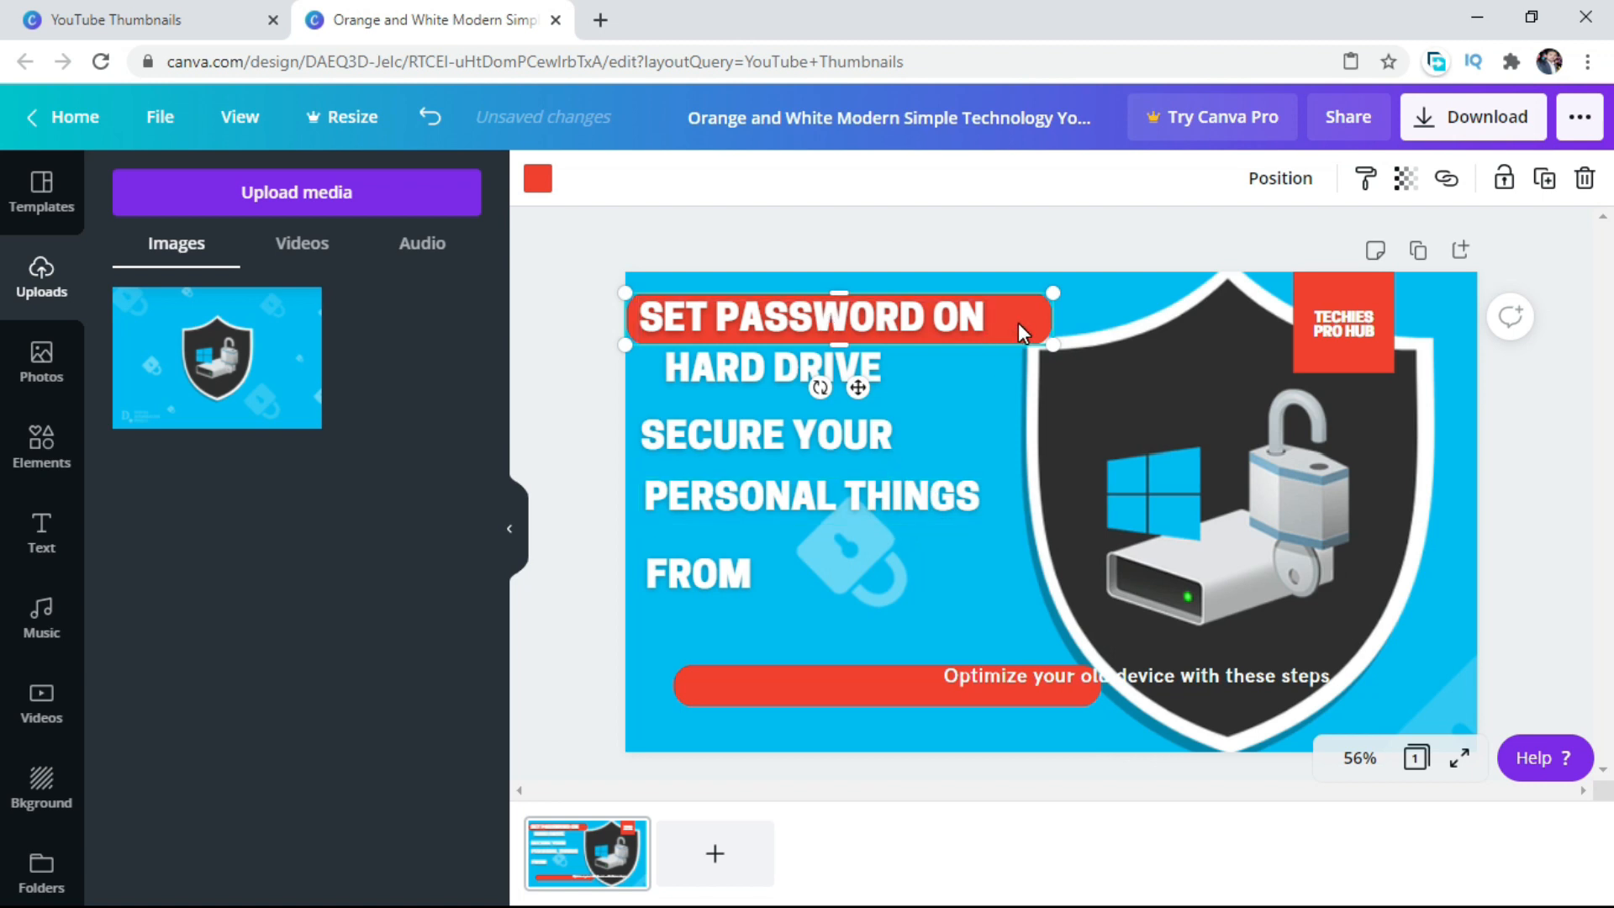
Recolor the bar behind "SET PASSWORD ON" dark gray and narrow it to fit the words.
left_click(537, 180)
left_click(134, 639)
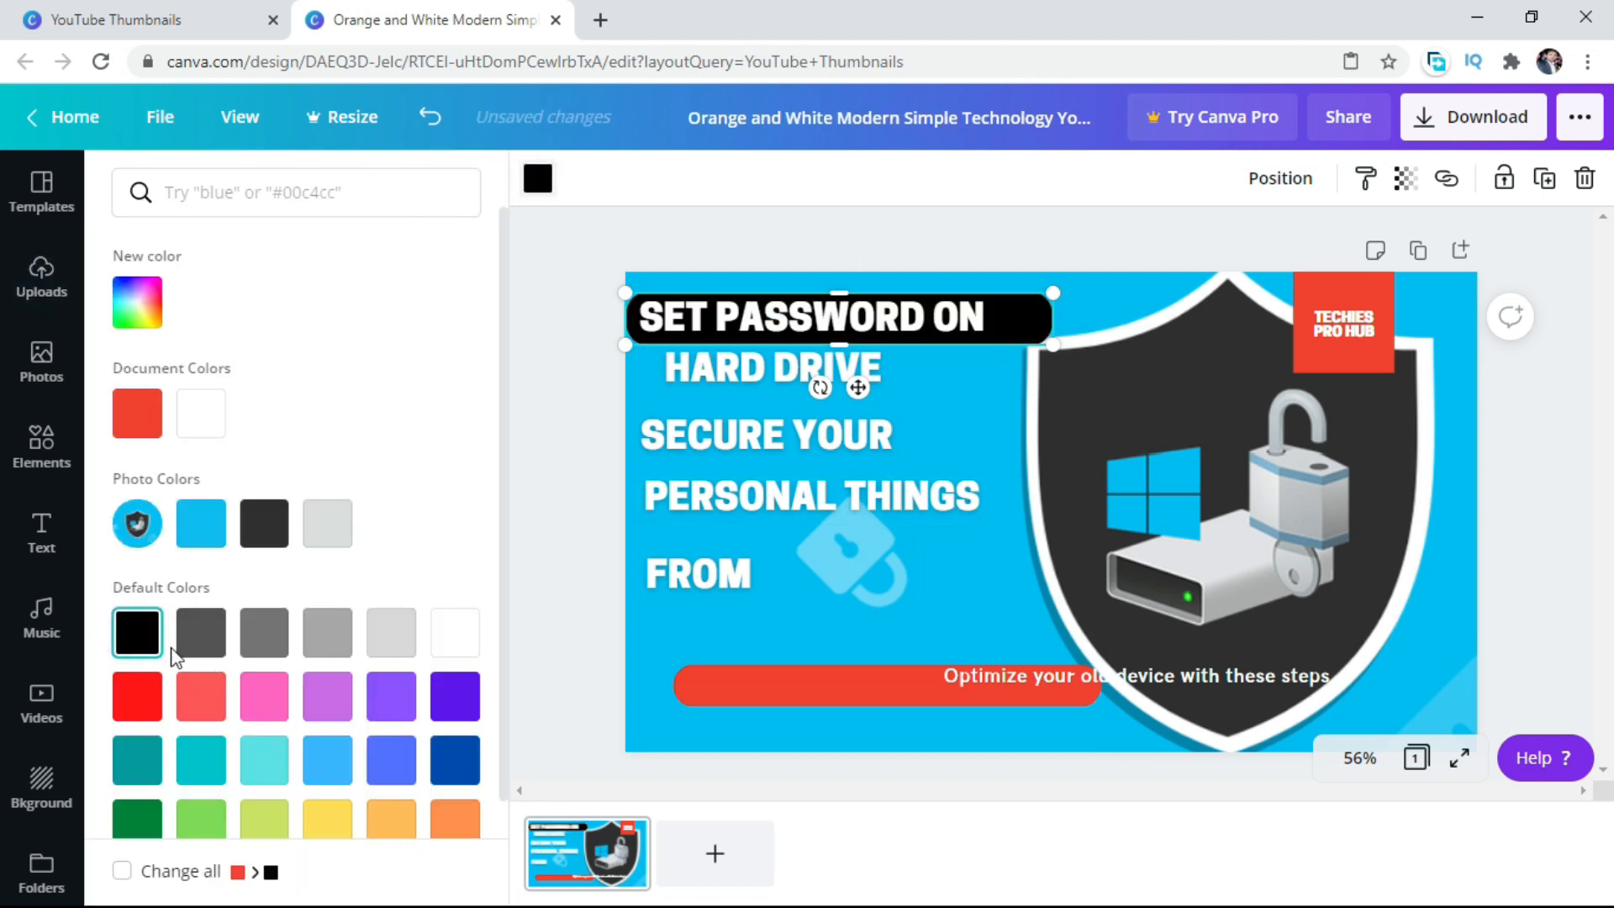
left_click(200, 660)
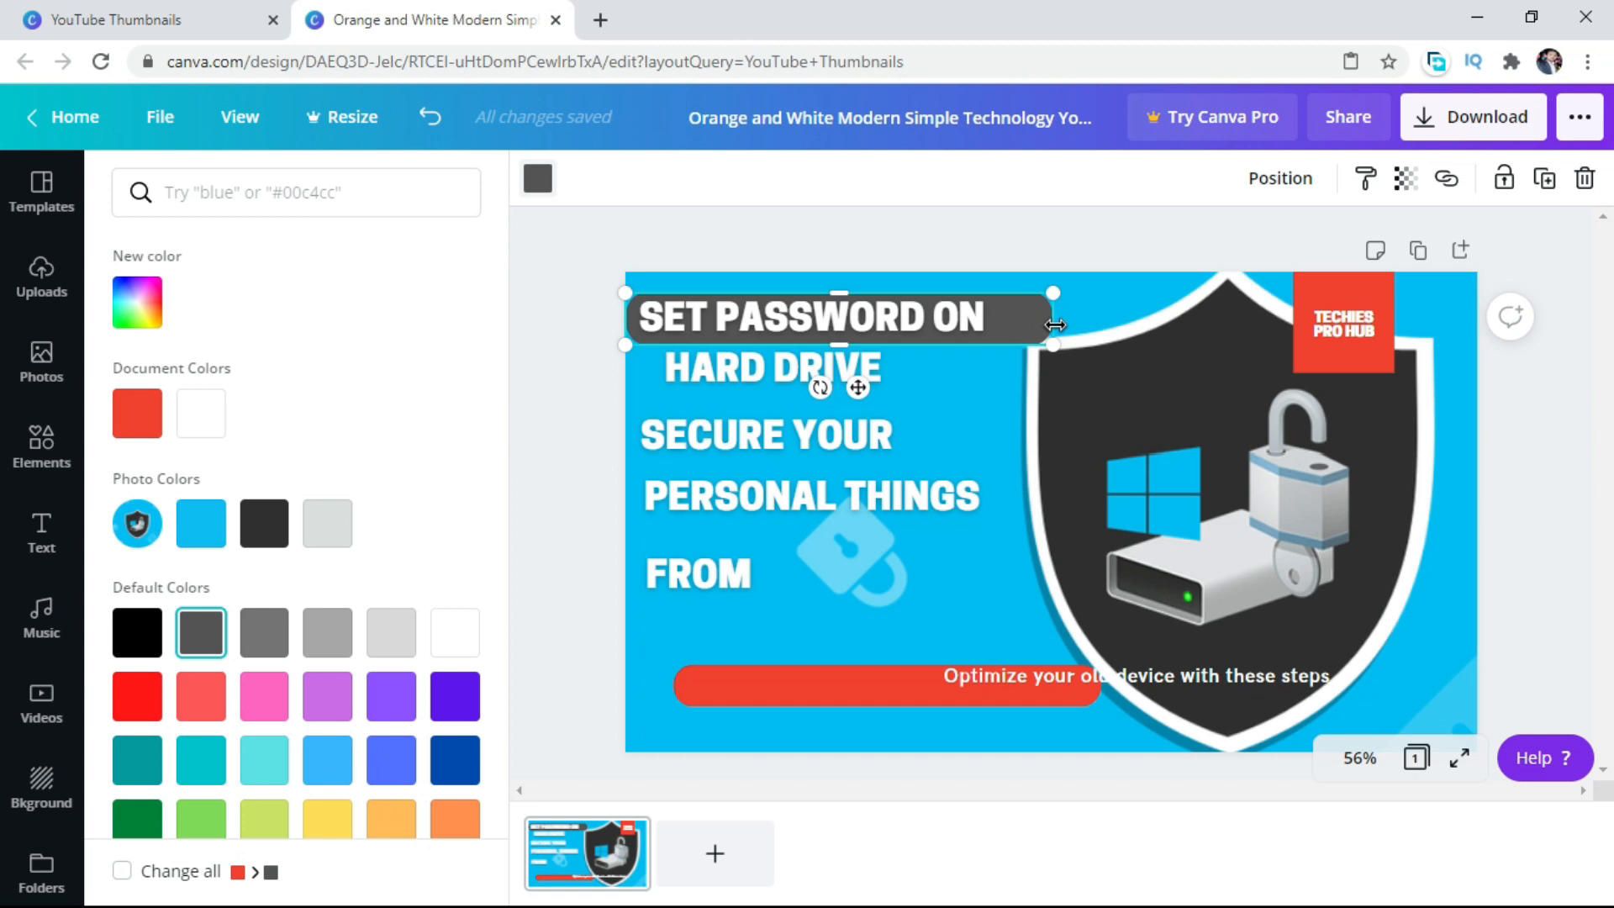
left_click_drag(1055, 325, 1006, 324)
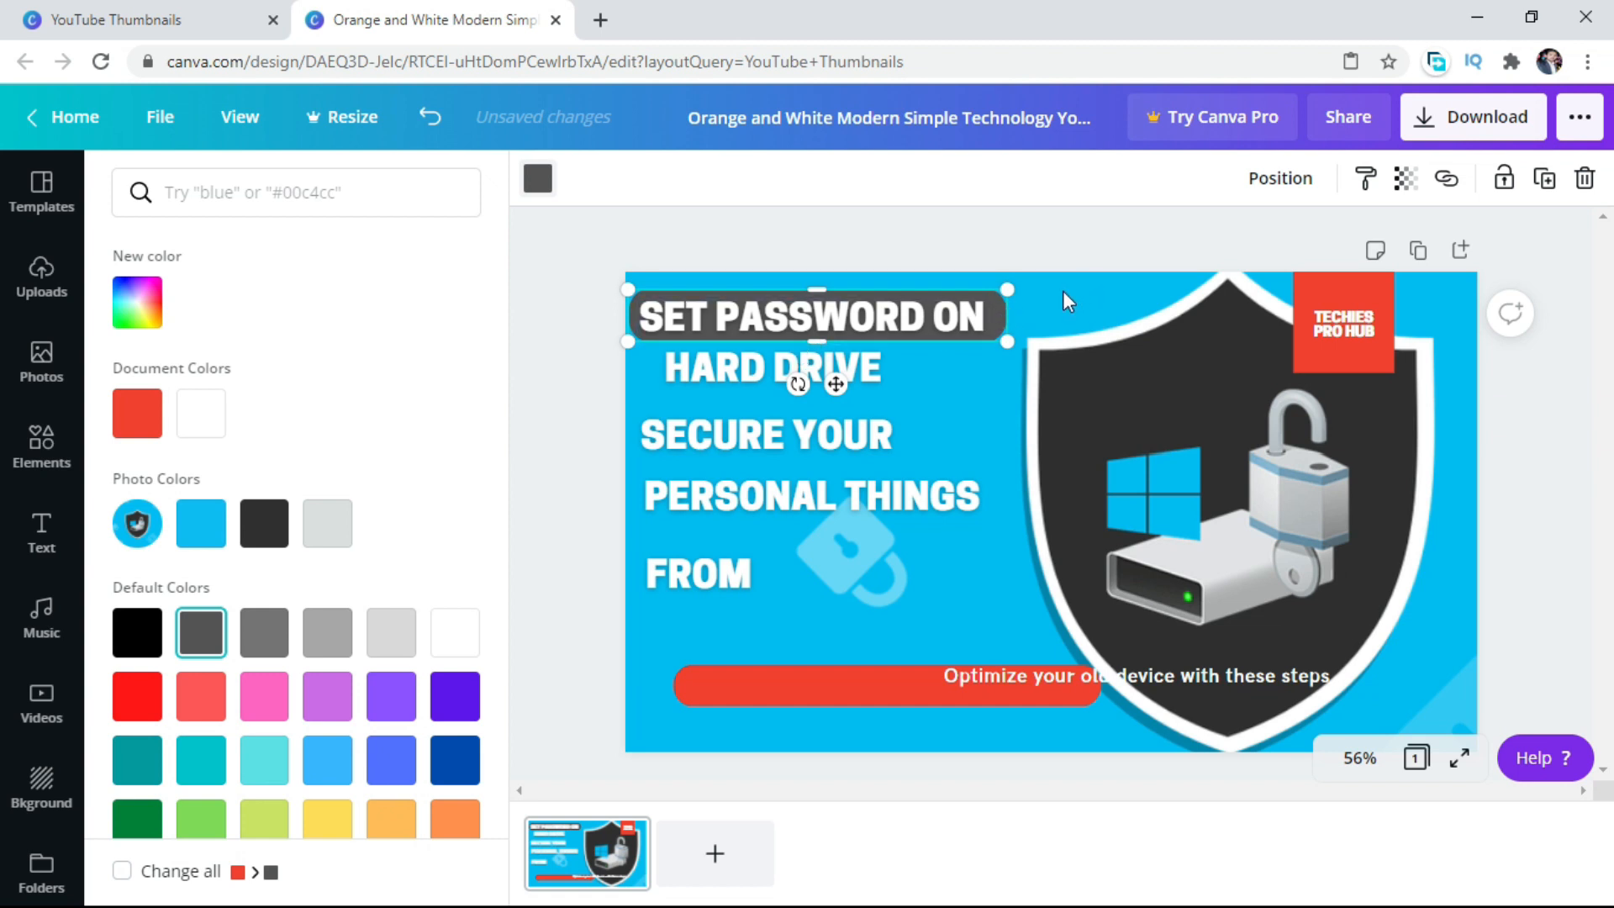
Place a copy of the dark gray bar behind "HARD DRIVE", just below the first bar.
right_click(1003, 311)
left_click(1067, 344)
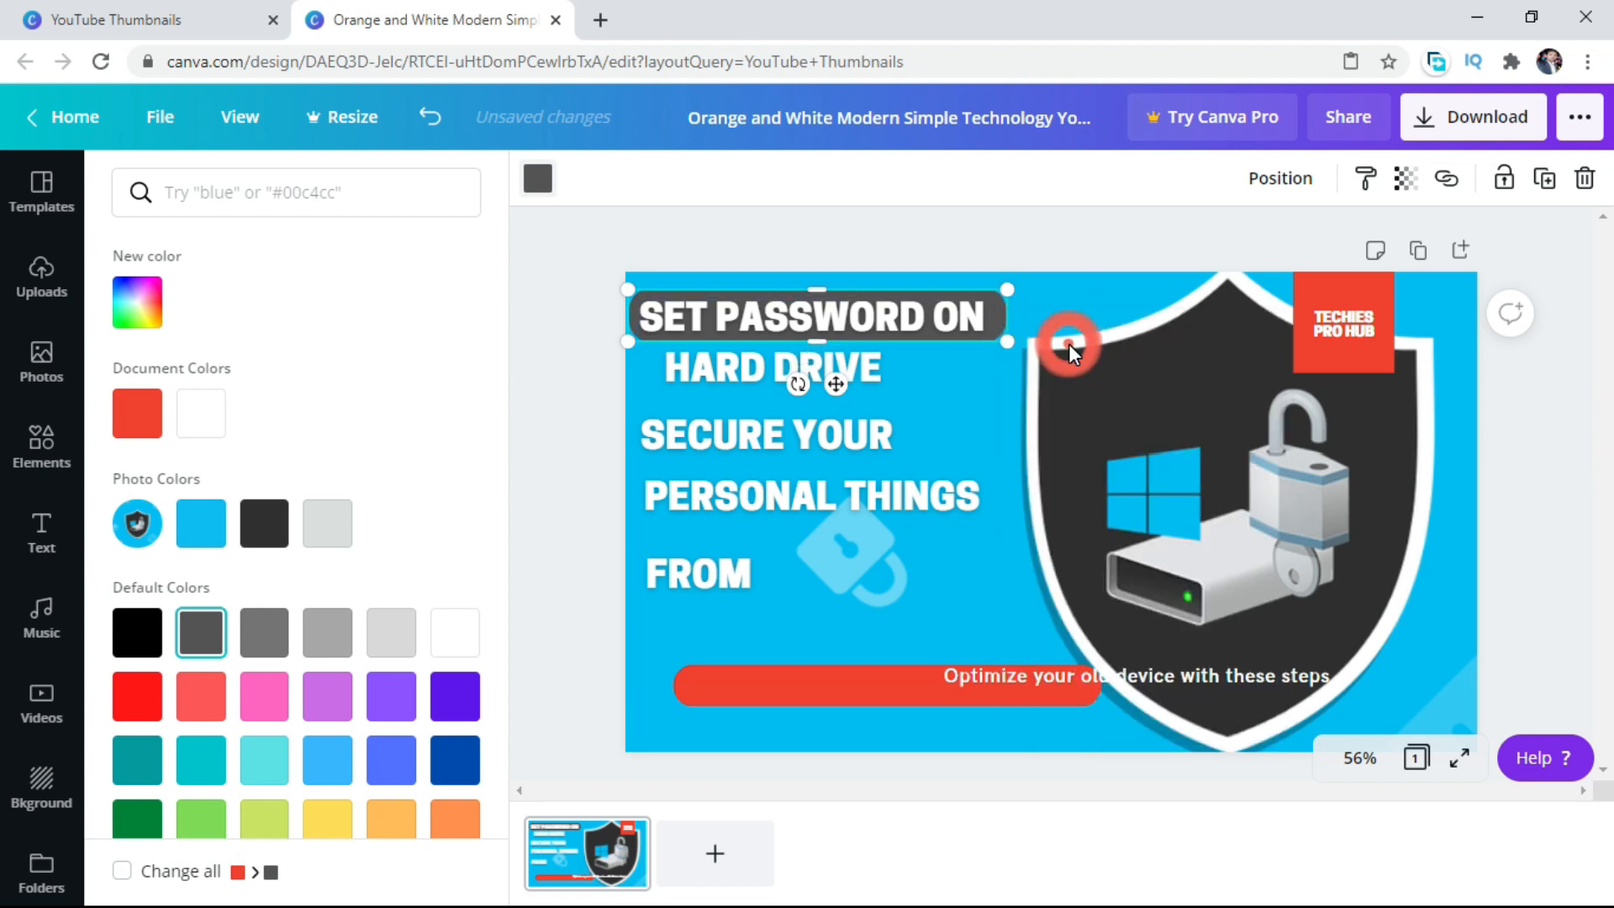
right_click(926, 395)
left_click(1012, 472)
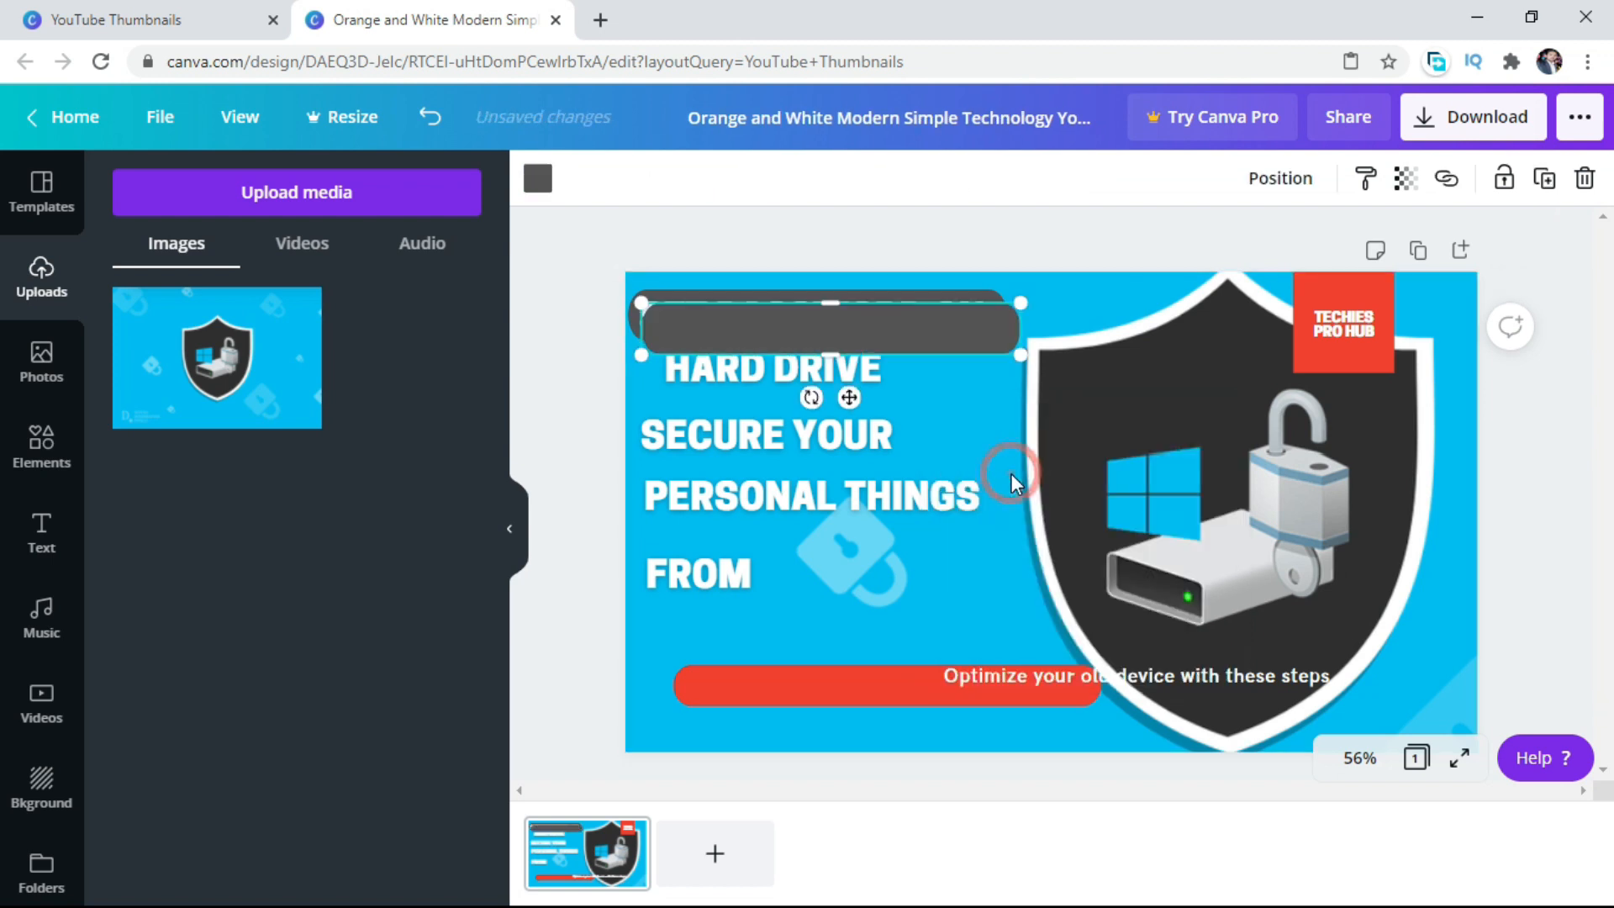
left_click_drag(880, 338, 866, 384)
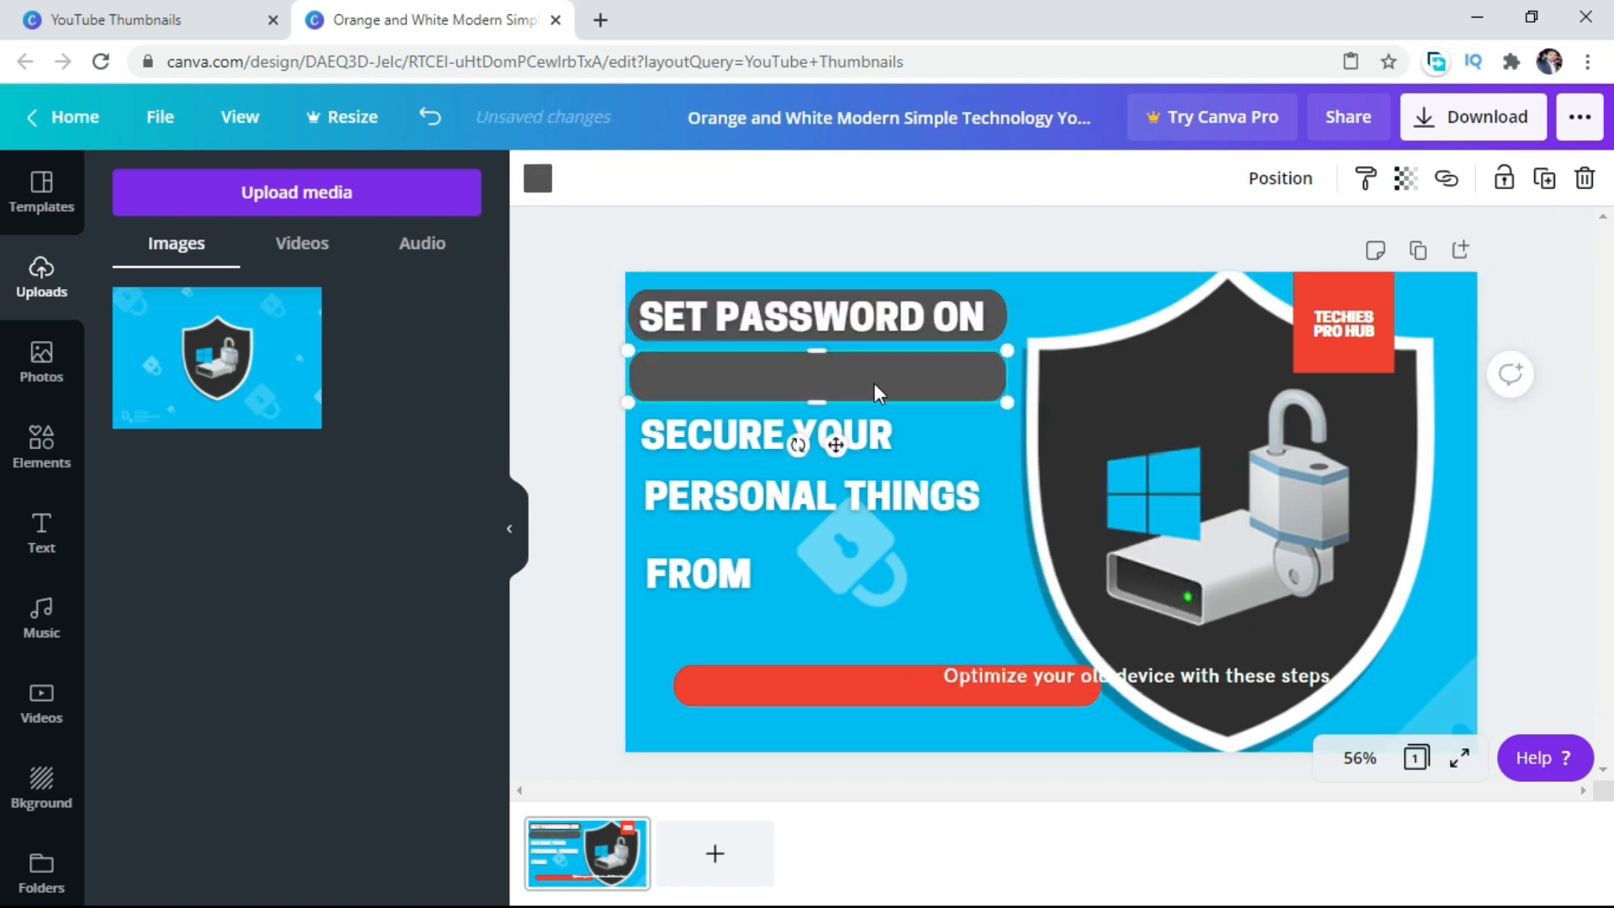
right_click(878, 383)
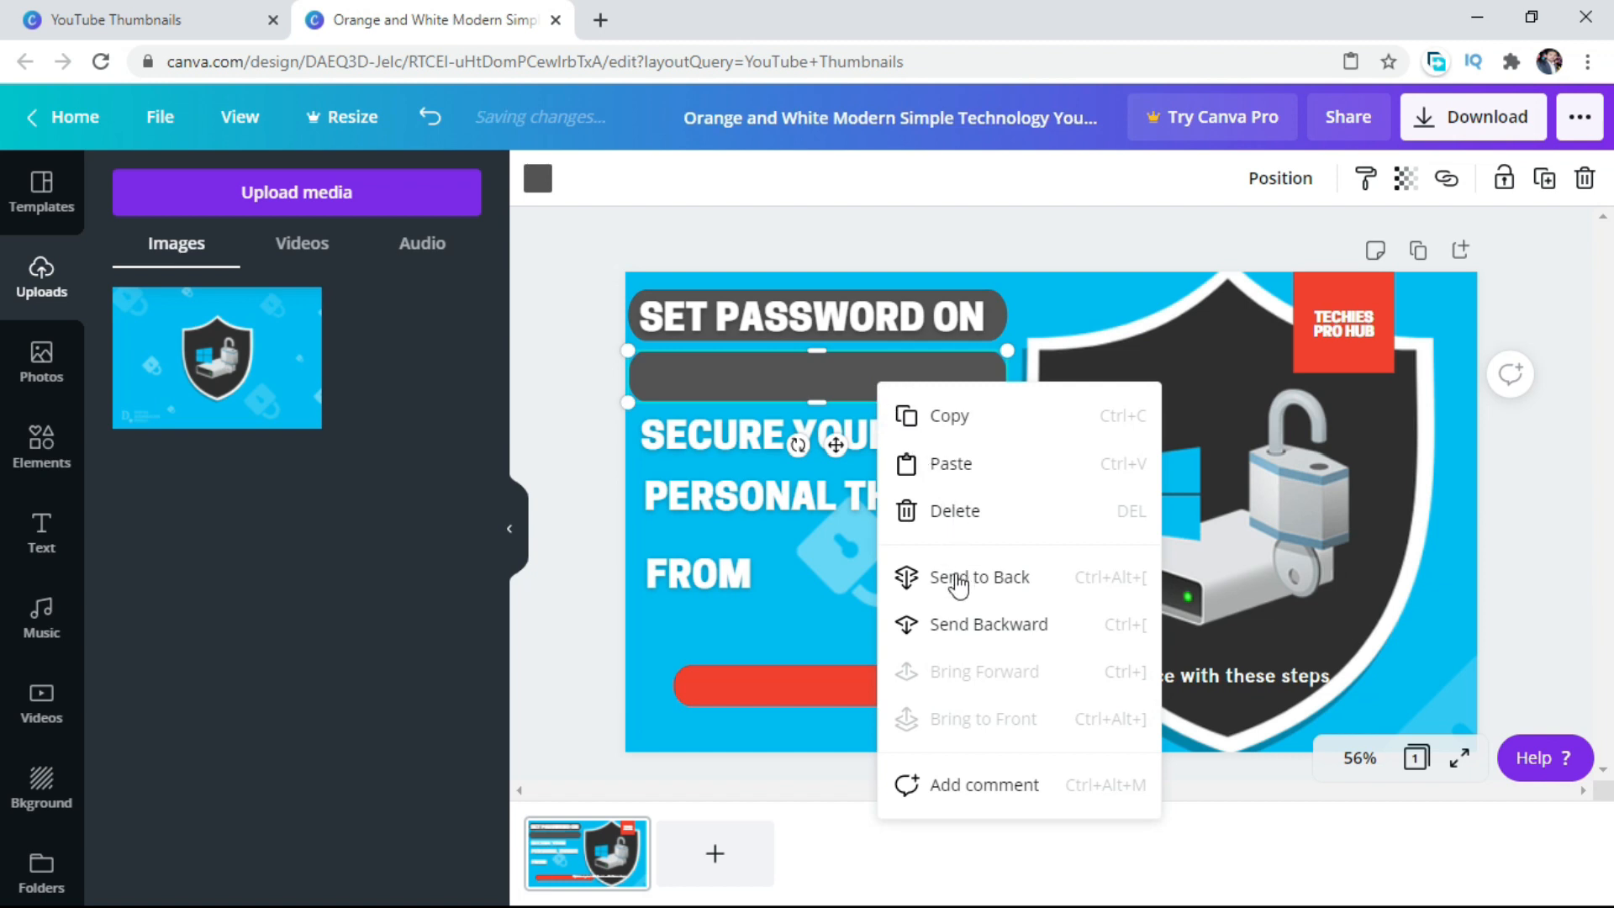
left_click(958, 580)
key("Up")
key("Up")
key("Up")
key("Up")
key("Up")
key("Up")
key("Up")
key("Up")
key("Up")
key("Up")
key("Up")
key("Up")
key("Up")
key("Up")
key("Up")
key("Up")
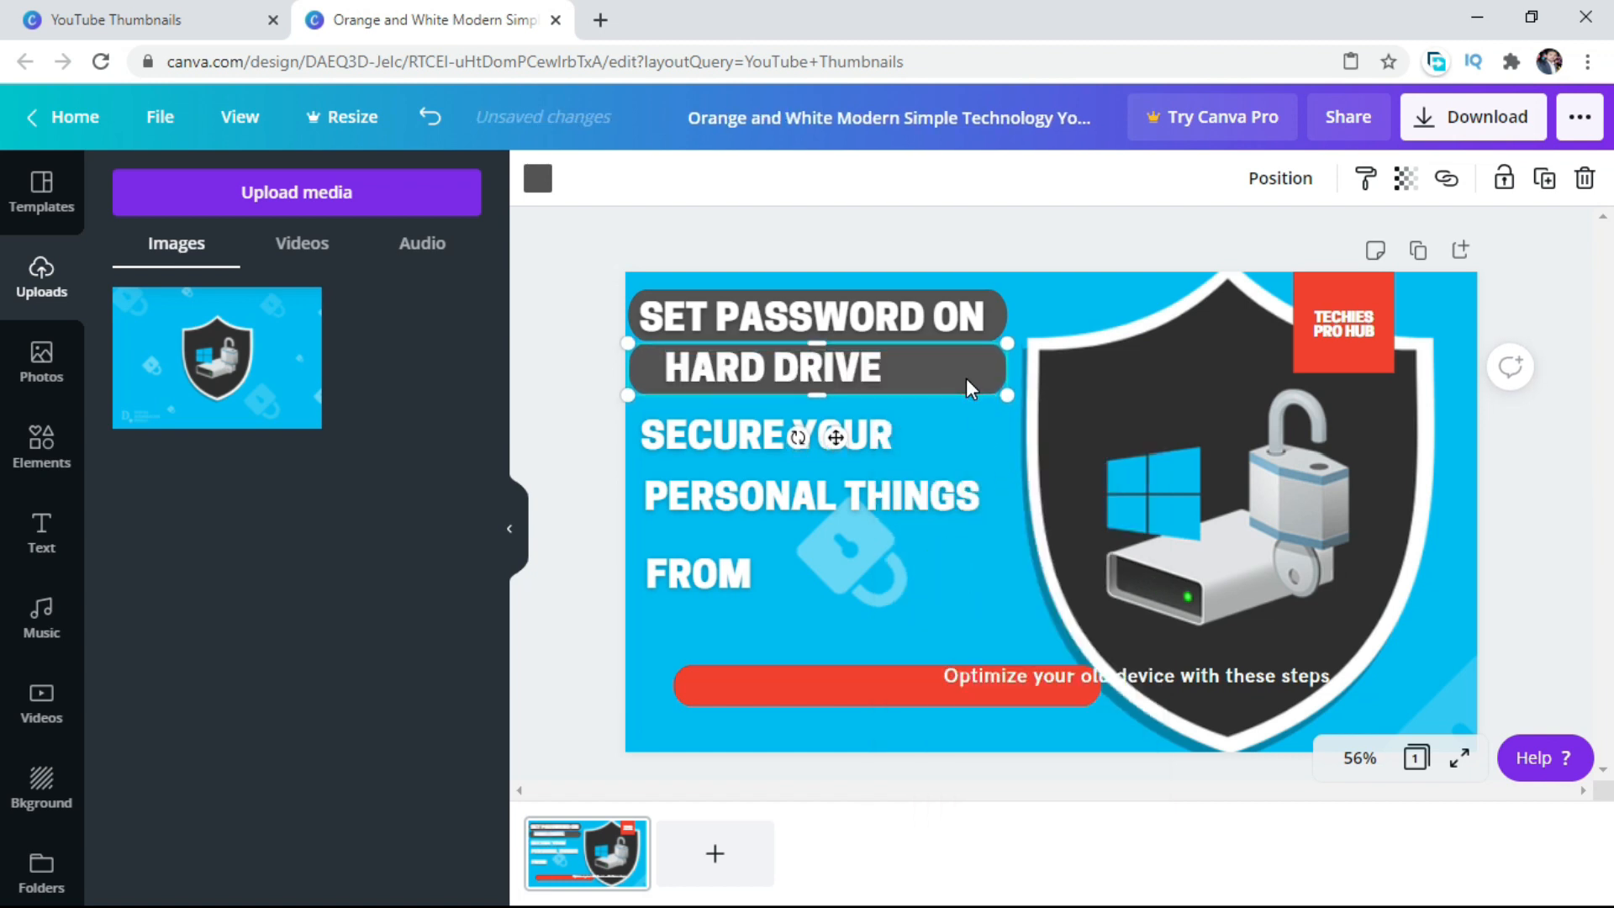
Narrow the second gray bar and move the "HARD DRIVE" text aside onto the shield, leaving the bar slightly lower.
left_click_drag(1008, 371, 924, 372)
left_click(821, 363)
left_click_drag(822, 363, 1143, 402)
left_click_drag(853, 371, 866, 378)
Move "SECURE YOUR" aside to the right of "FROM" and lower the empty gray bar to widen the gap above it.
left_click(864, 437)
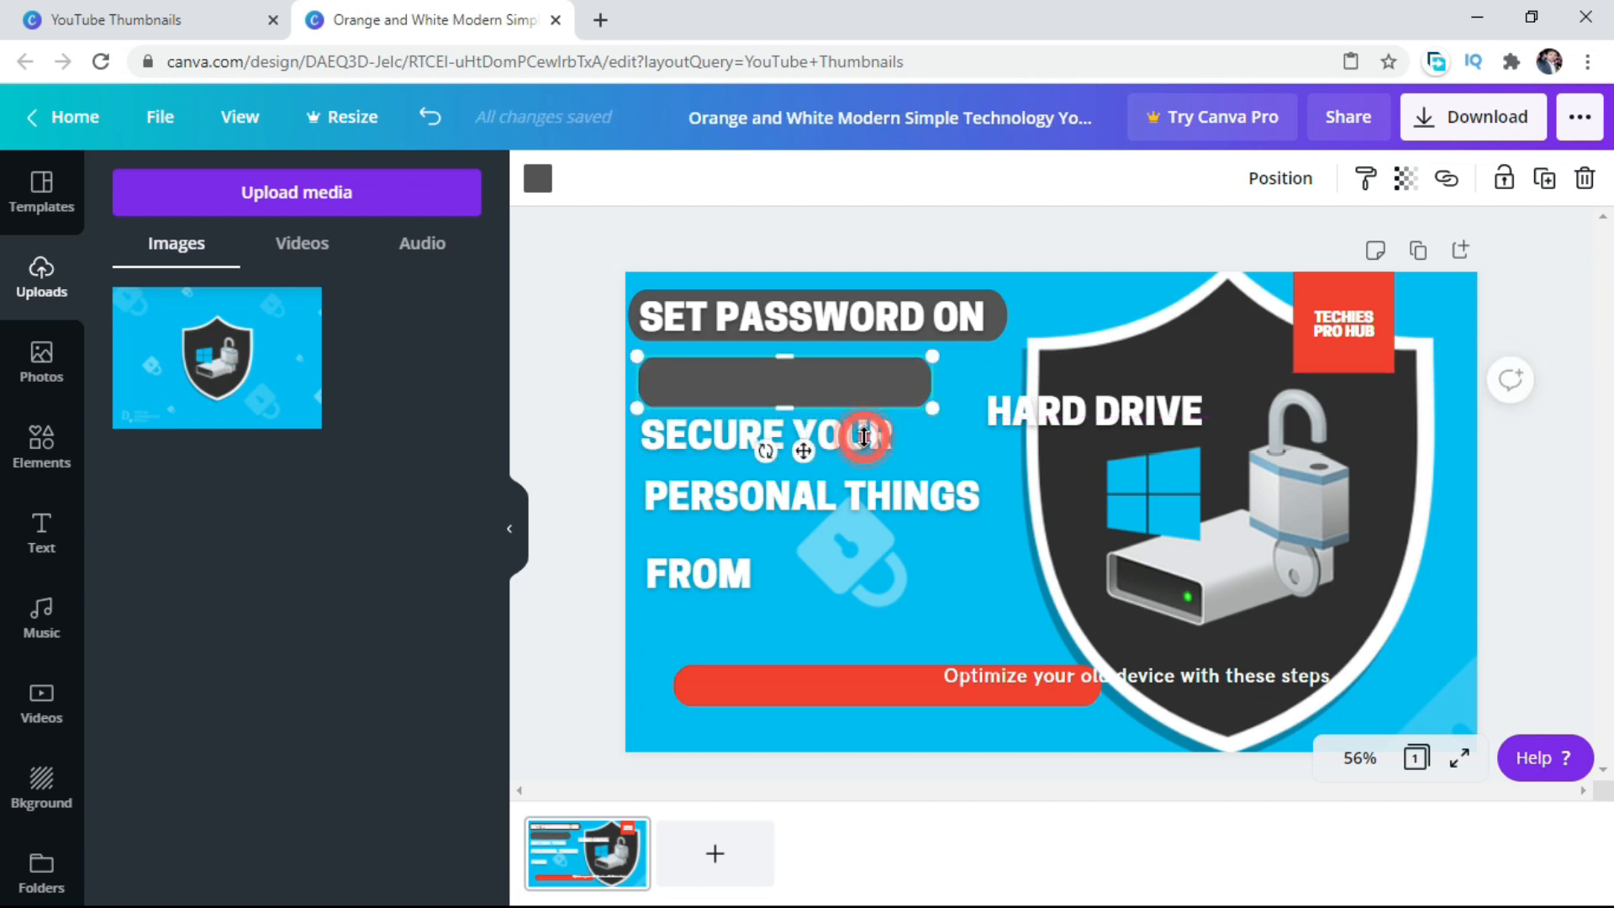
left_click(886, 489)
left_click(803, 433)
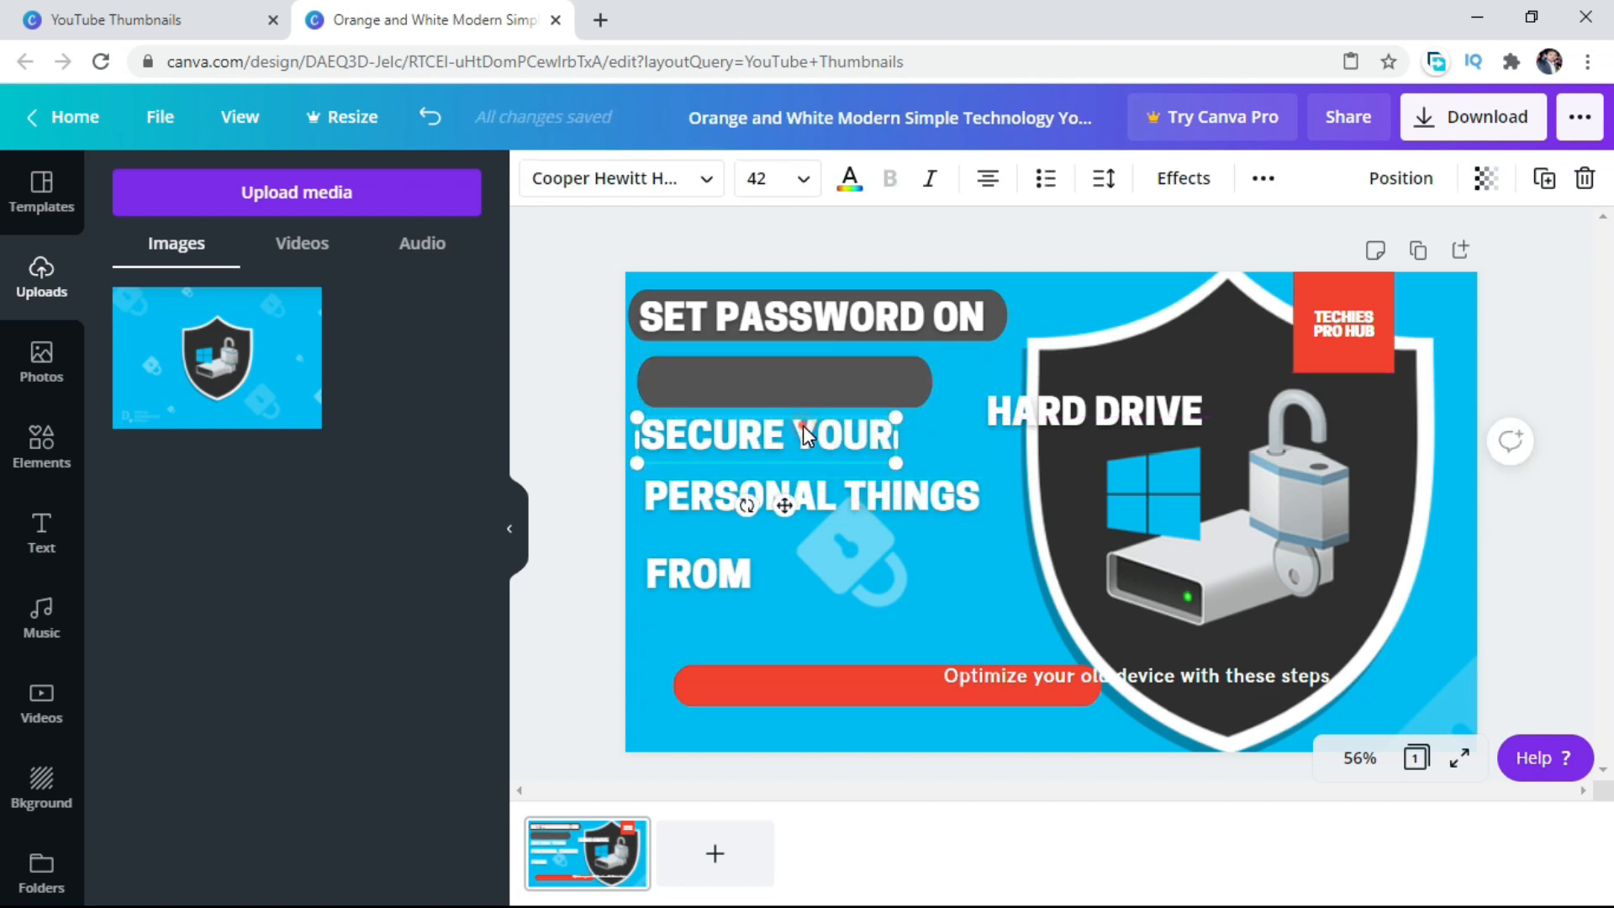
left_click_drag(783, 503, 1058, 626)
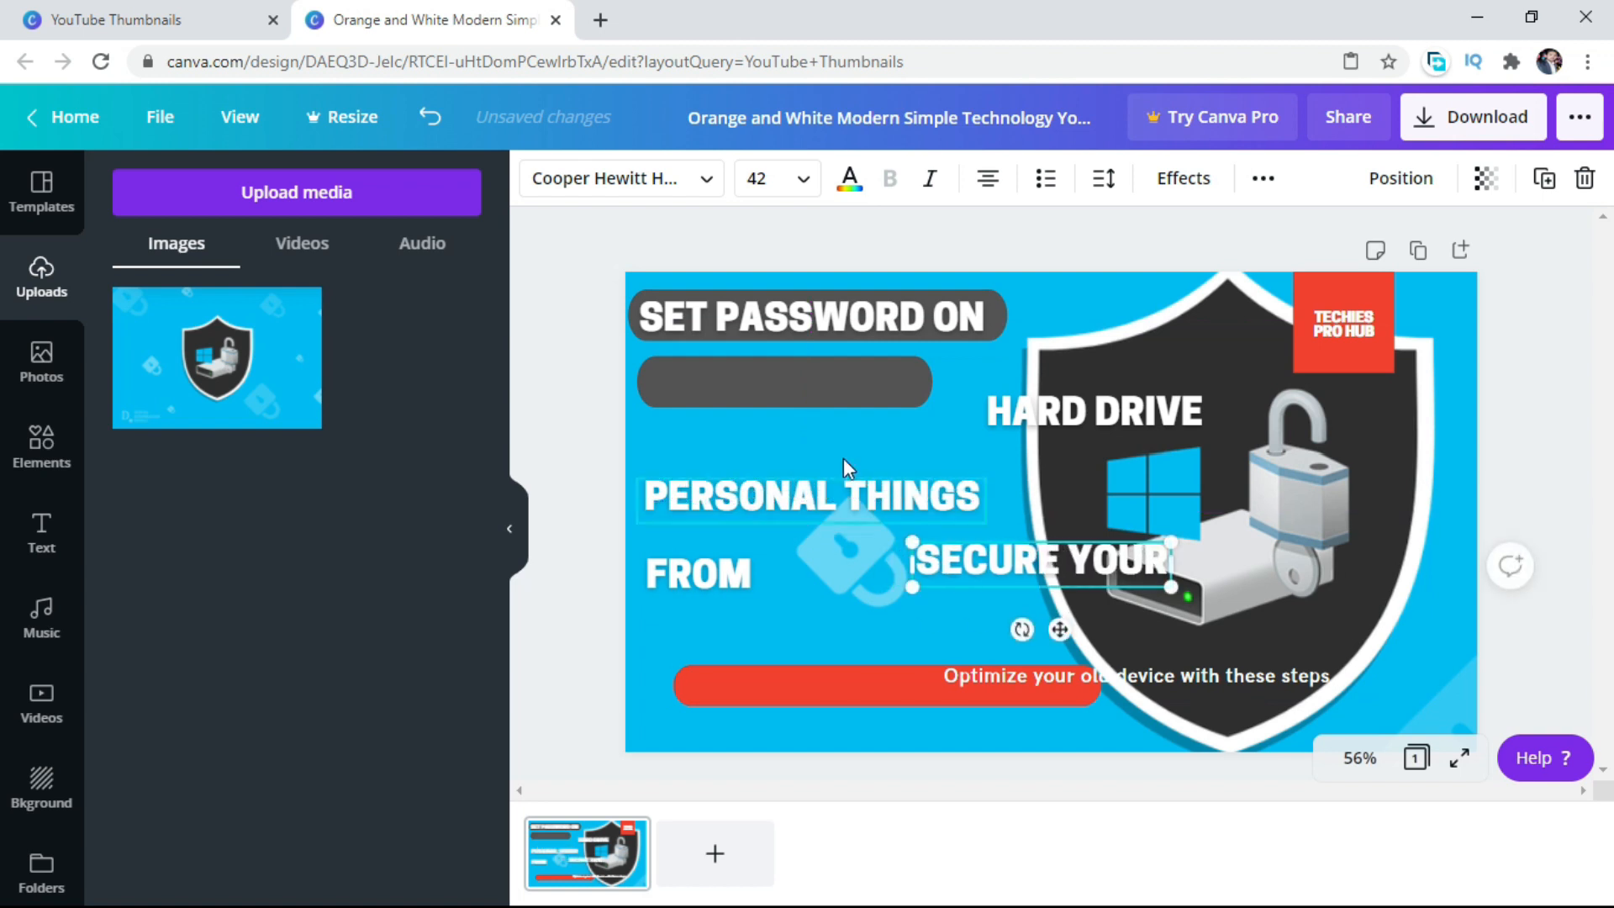
left_click(823, 379)
mouse_move(823, 378)
left_mouse_down()
mouse_move(835, 385)
mouse_move(818, 383)
left_mouse_up()
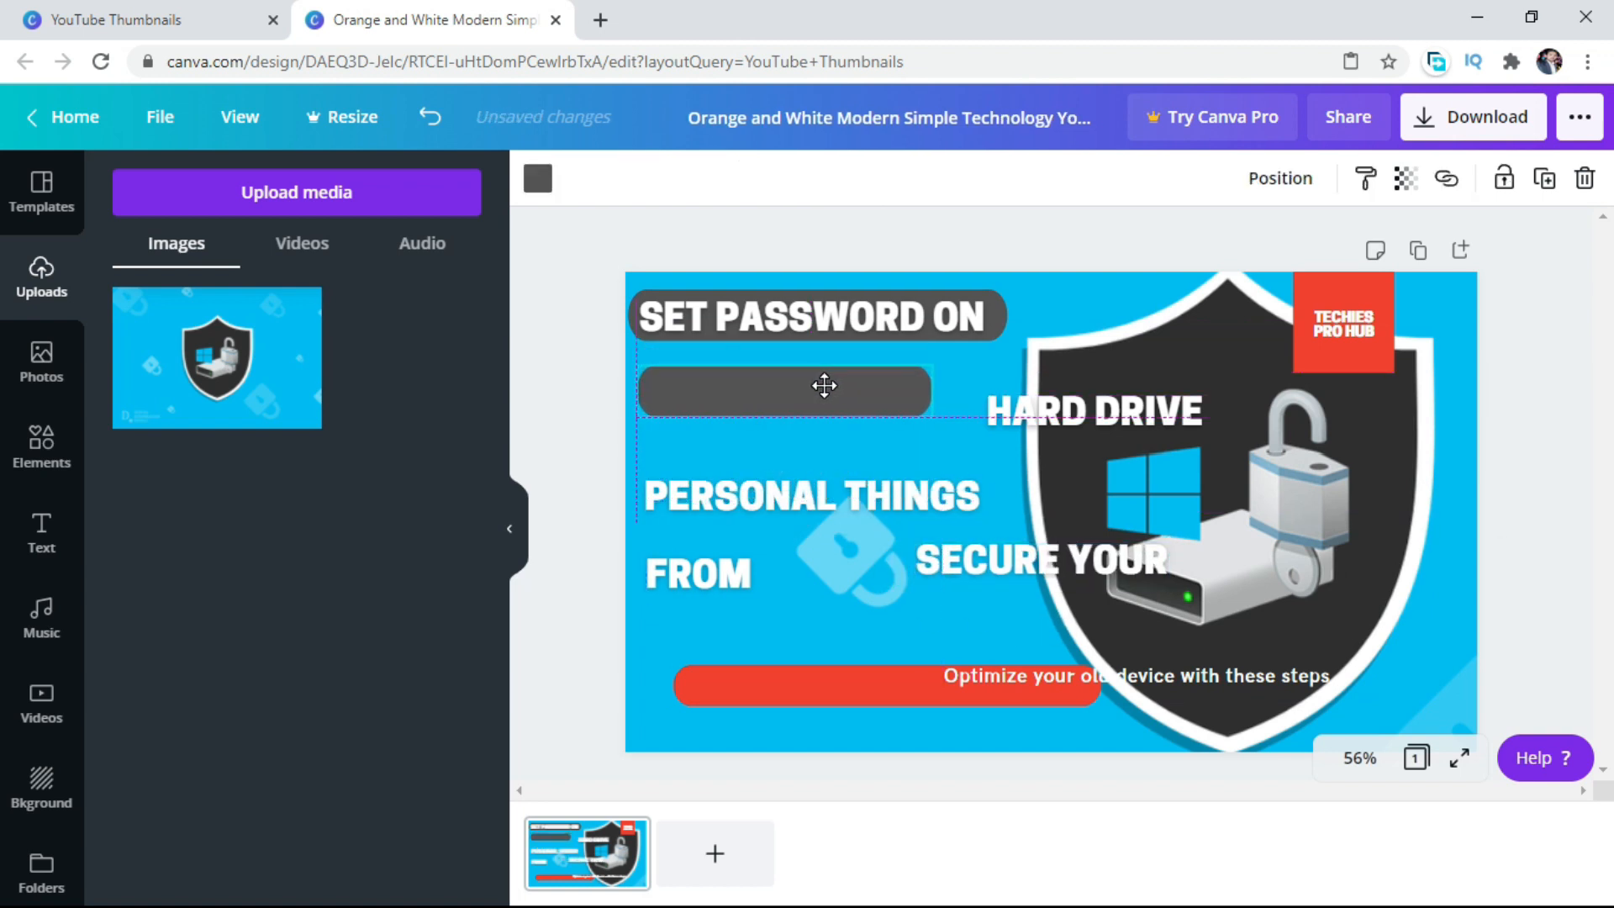
Place "HARD DRIVE" back on the second gray bar, vertically centered, and narrow the bar to fit the words.
left_click(1077, 411)
left_click_drag(1076, 411, 754, 385)
key("Left")
key("Left")
key("Left")
key("Left")
key("Left")
key("Left")
key("Left")
key("Left")
key("Left")
key("Left")
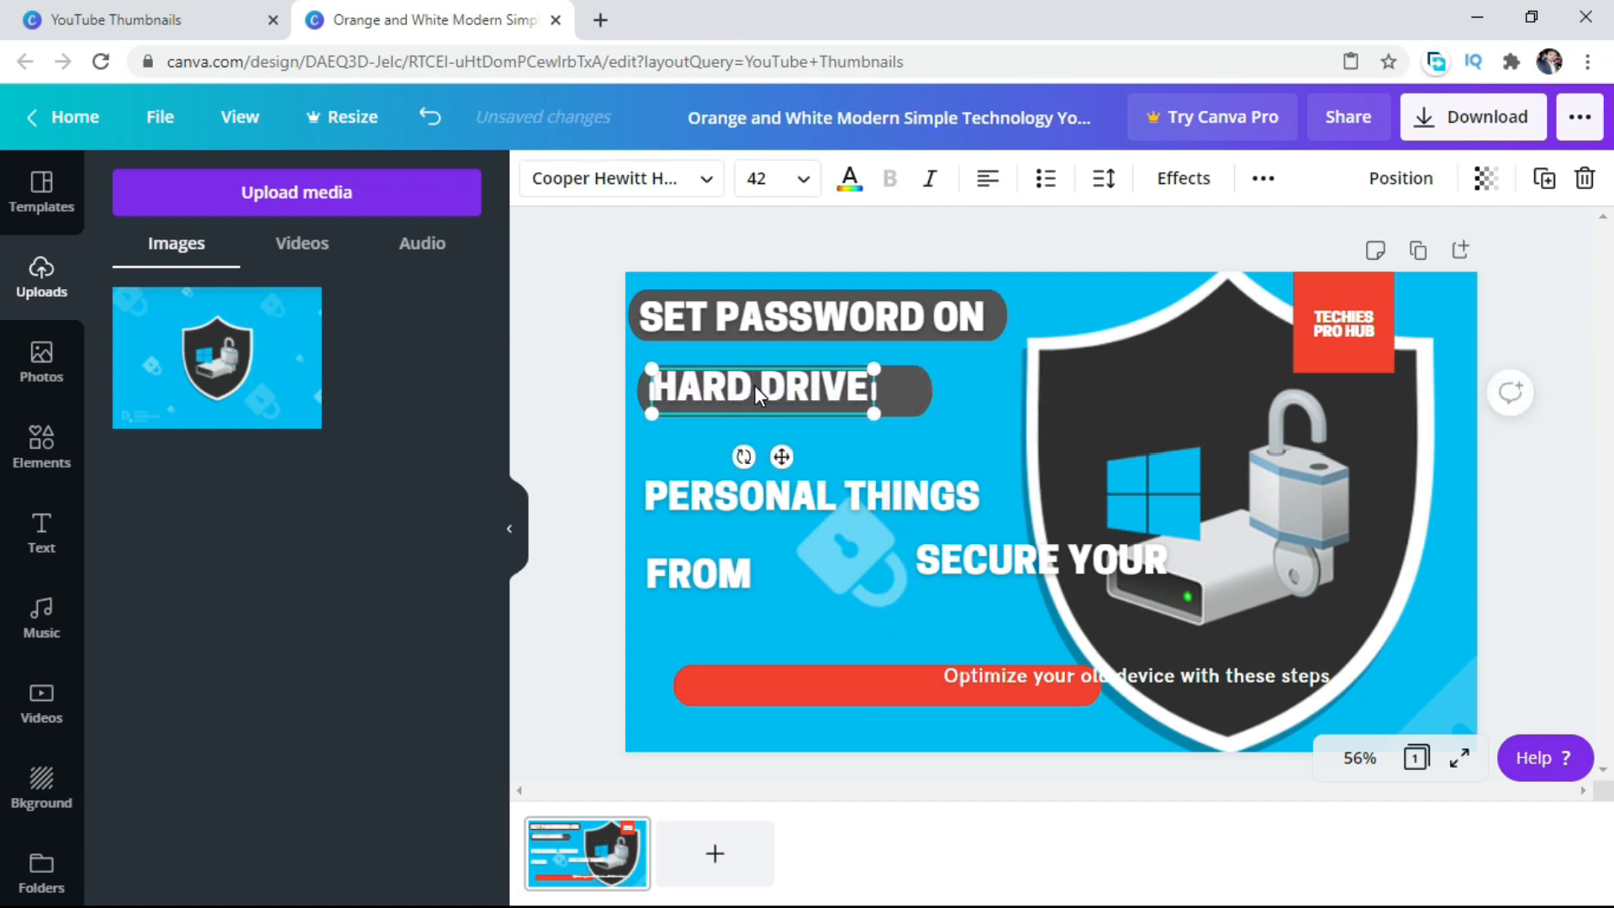
key("Right")
key("Right")
key("Right")
key("Right")
key("Right")
key("Right")
key("Right")
key("Right")
key("Right")
key("Right")
key("Right")
key("Left")
key("Left")
key("Left")
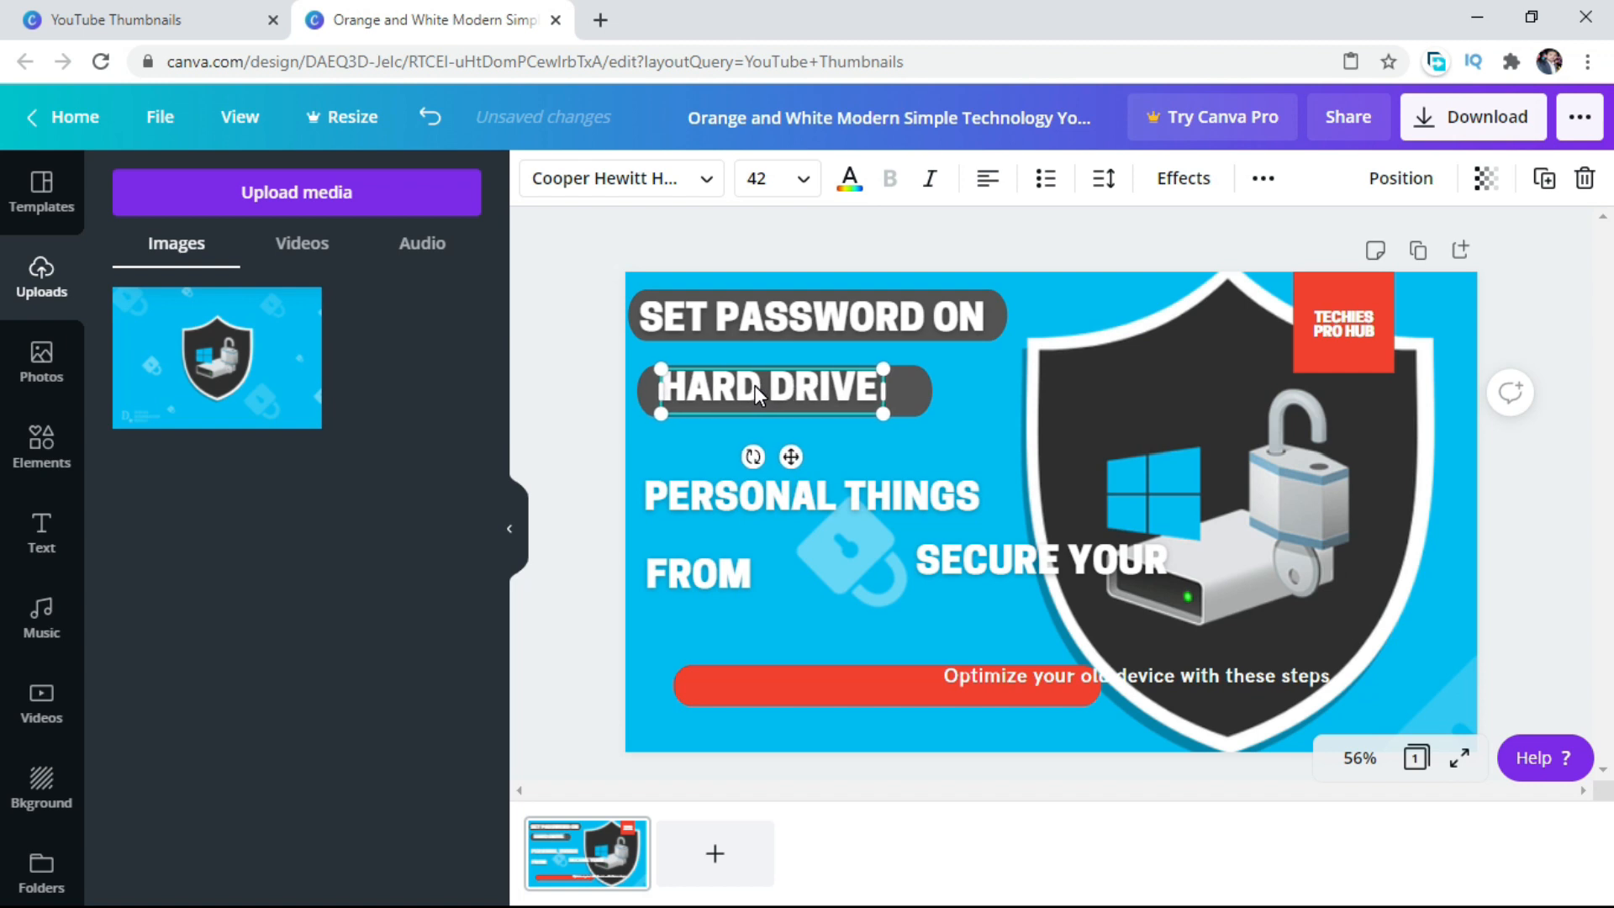
key("Down")
key("Down")
key("Down")
key("Left")
key("Left")
key("Left")
key("Left")
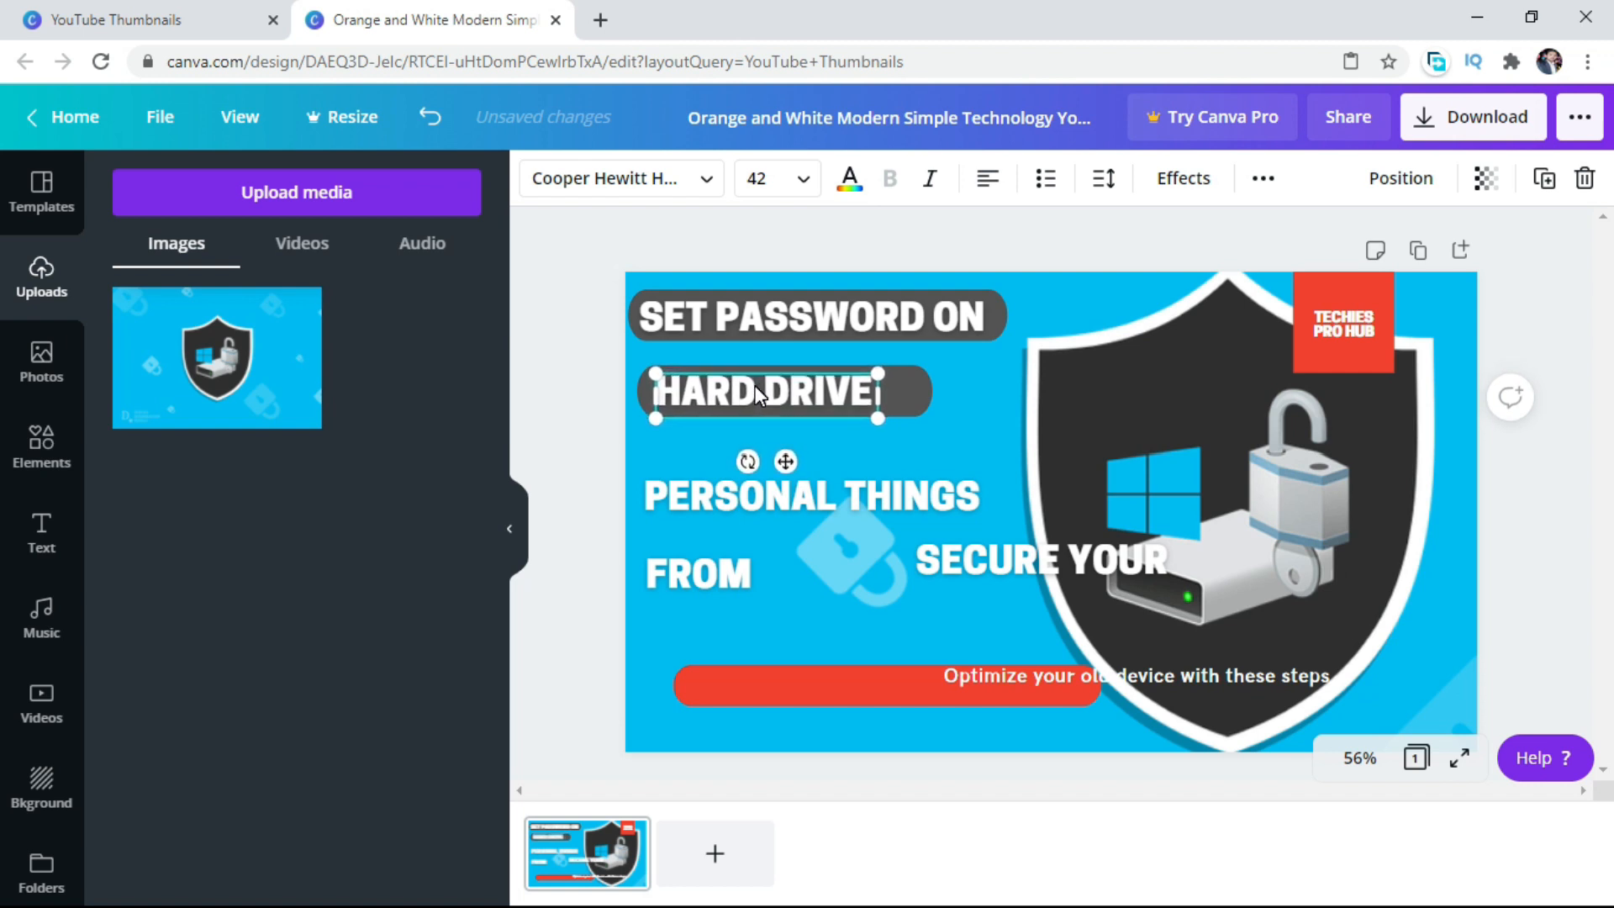
left_click(904, 389)
mouse_move(904, 388)
left_mouse_down()
mouse_move(929, 393)
mouse_move(887, 392)
left_mouse_up()
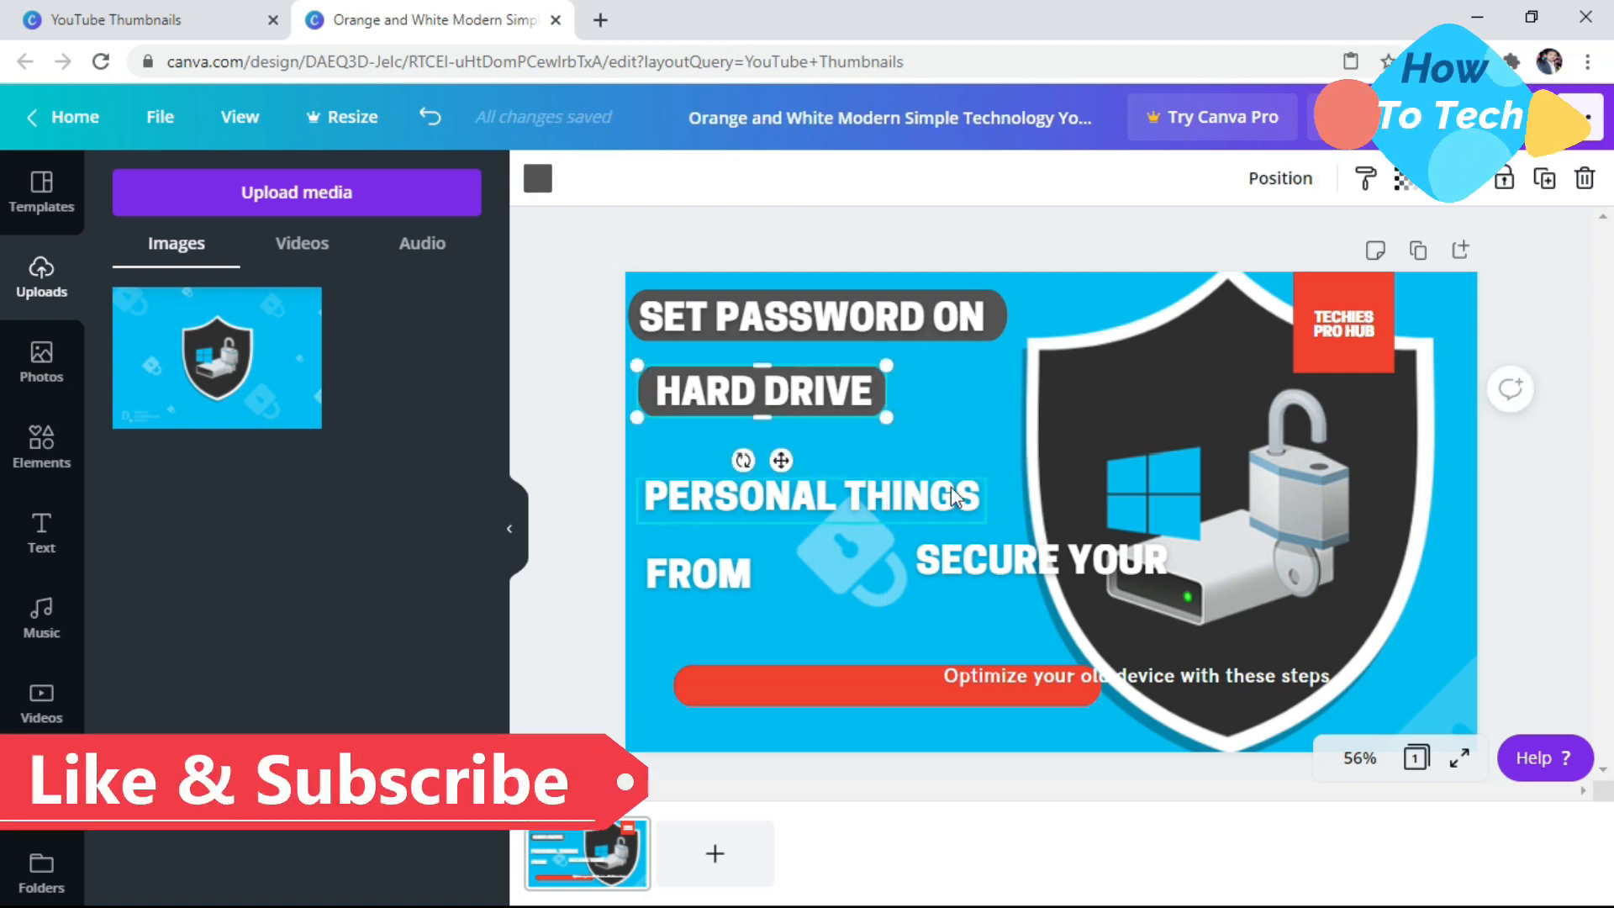
Move "PERSONAL THINGS" down to just above "FROM" and place "SECURE YOUR" between it and "HARD DRIVE".
left_click(816, 498)
left_click_drag(815, 498, 815, 530)
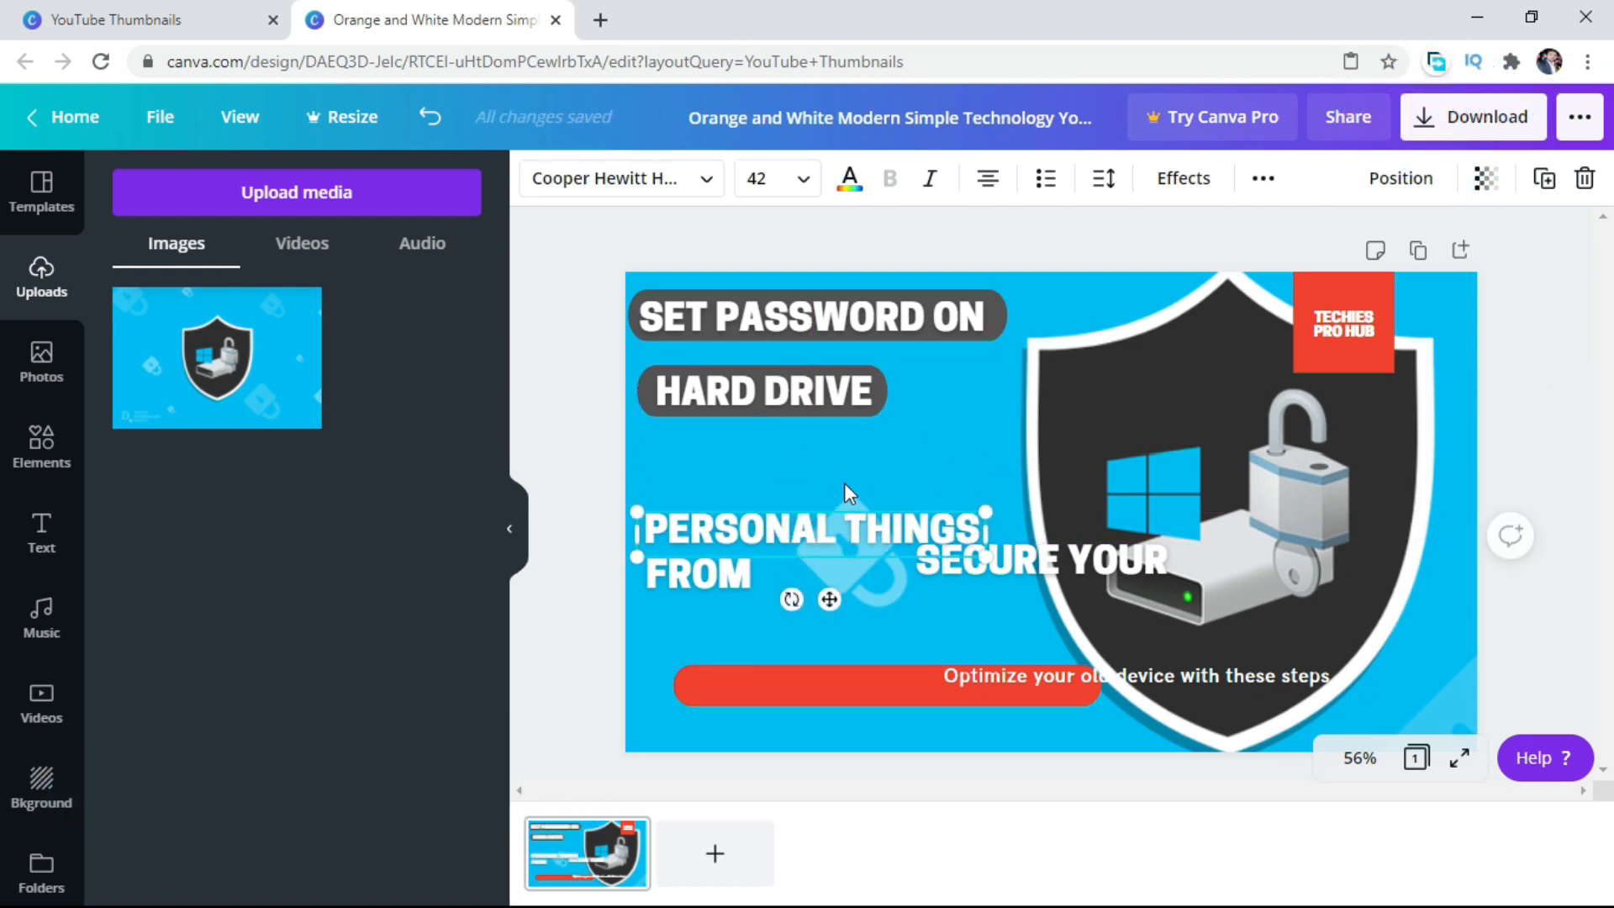
left_click_drag(1068, 562, 793, 474)
right_click(794, 475)
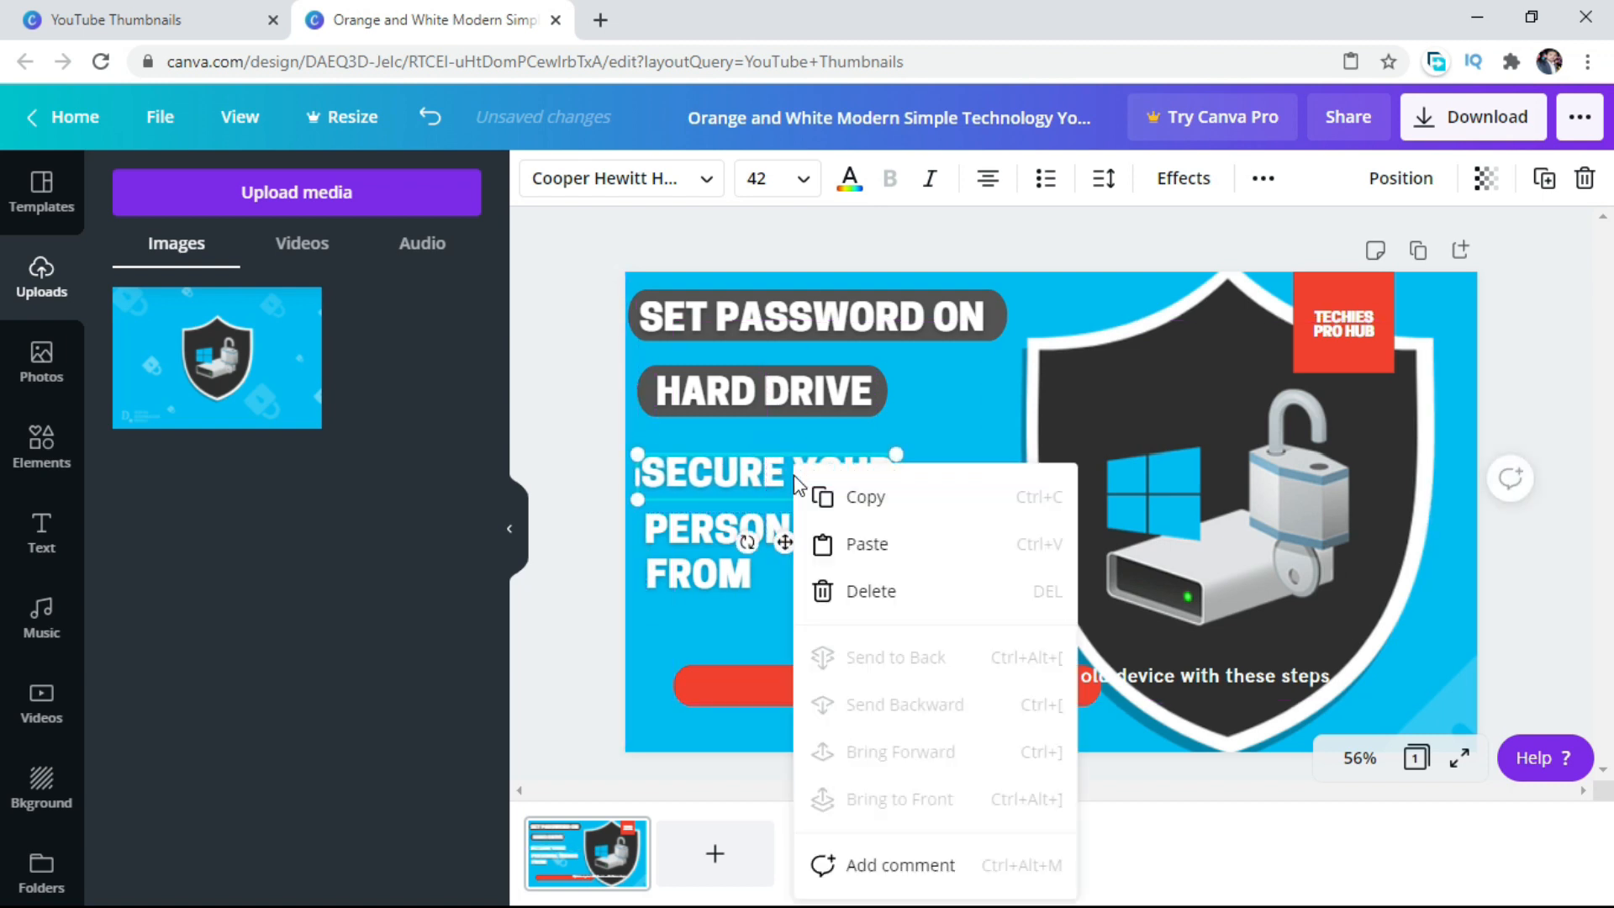
left_click(865, 515)
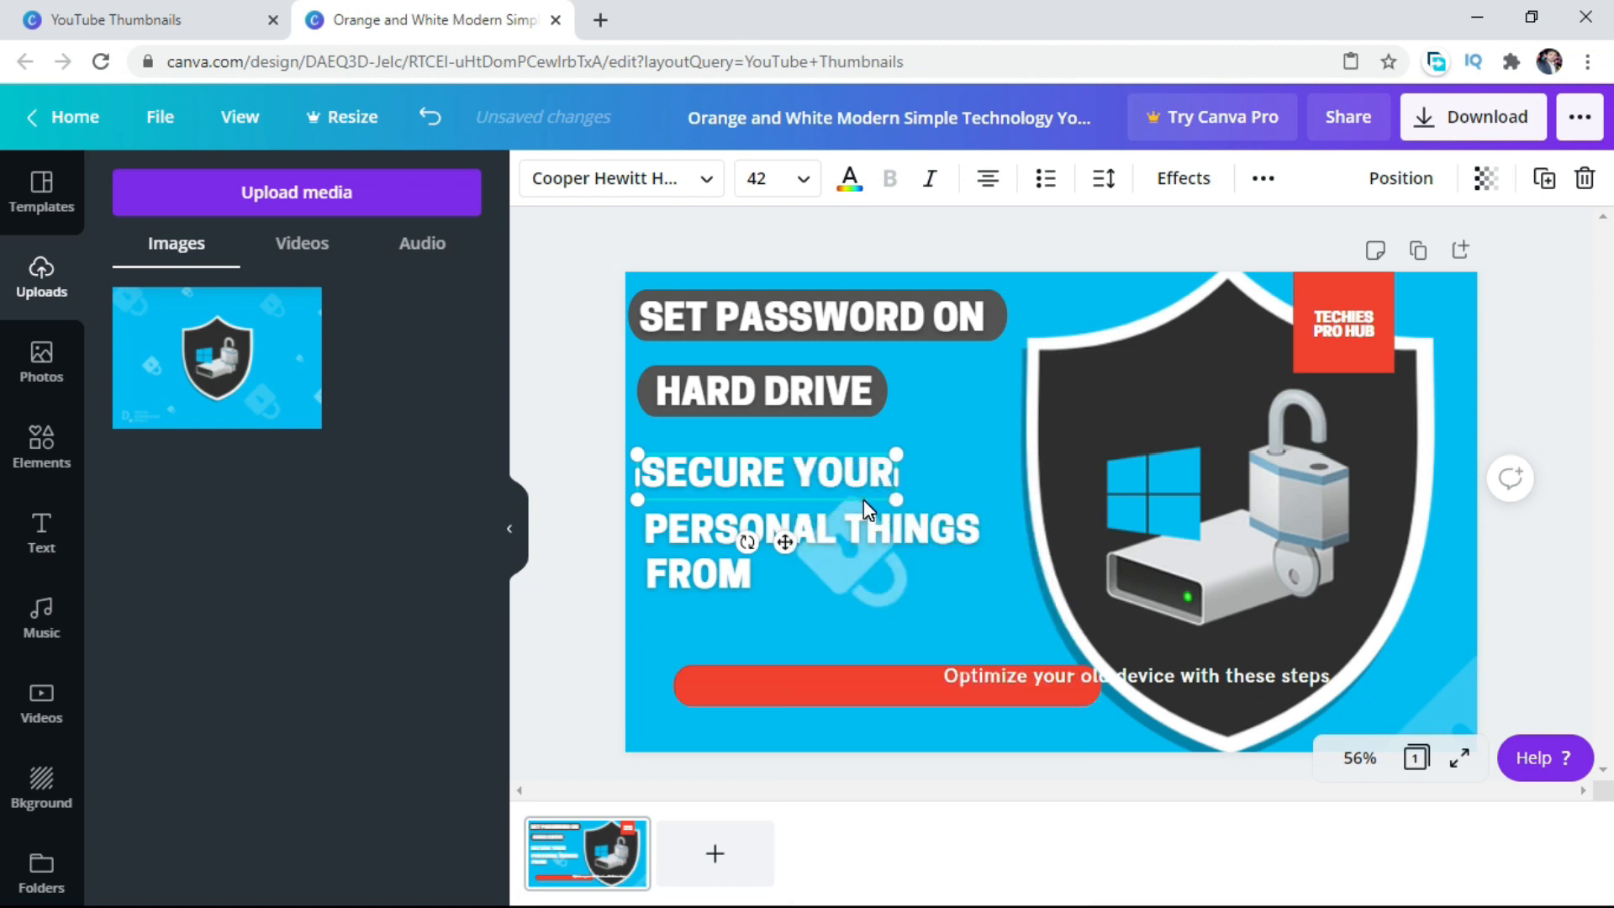
Place a copy of the first dark gray bar behind the "SECURE YOUR" line.
left_click(1004, 322)
right_click(1005, 324)
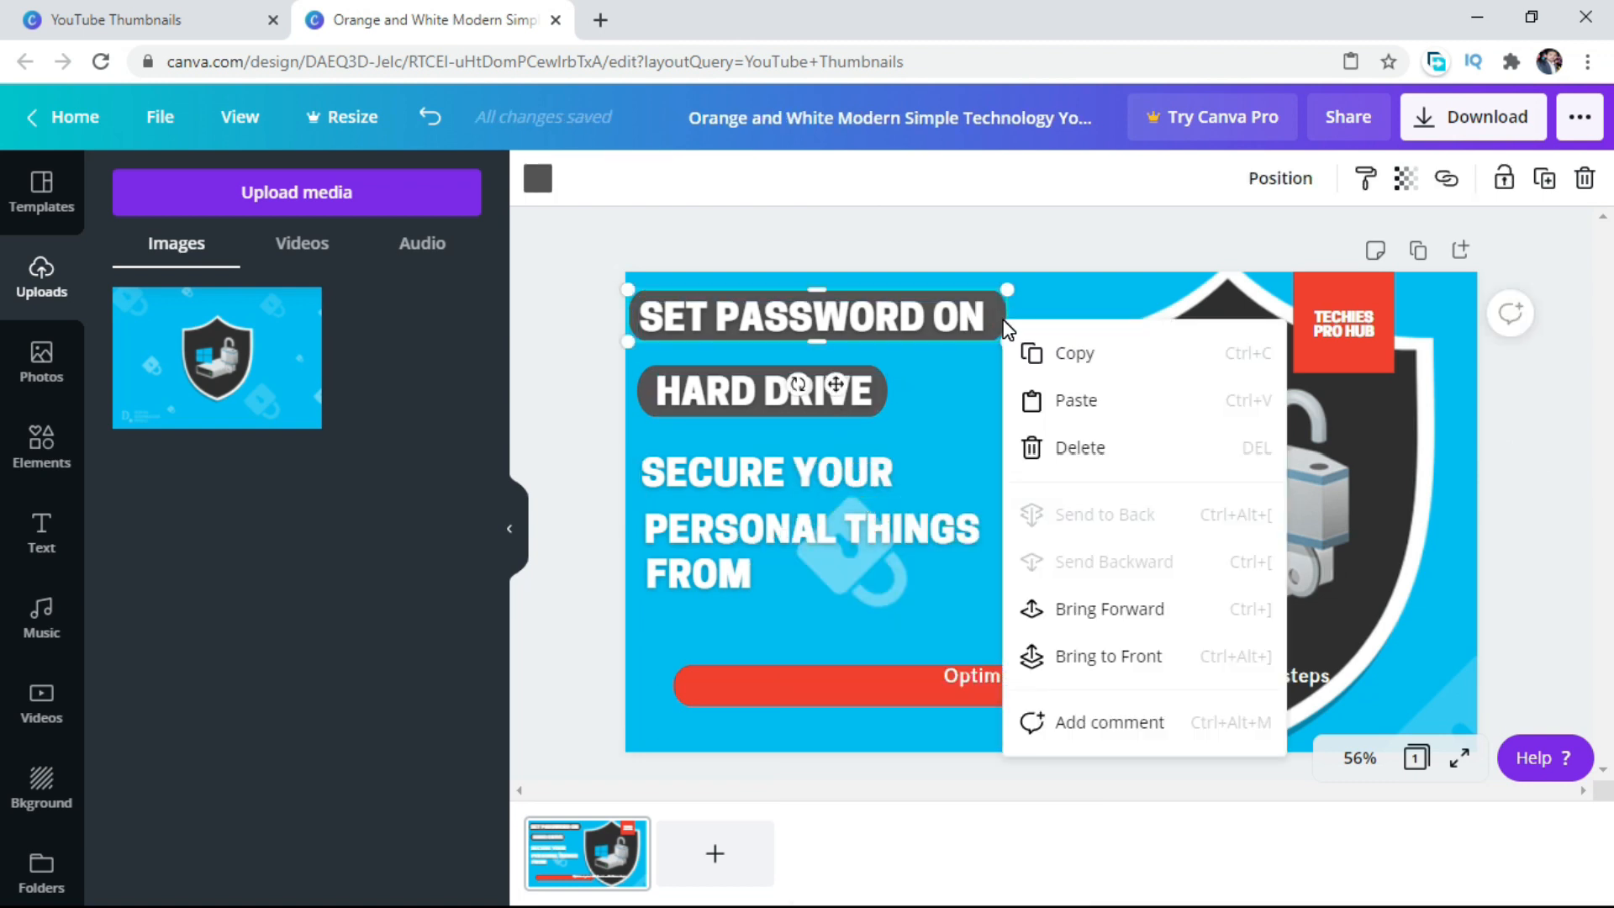
left_click(1069, 363)
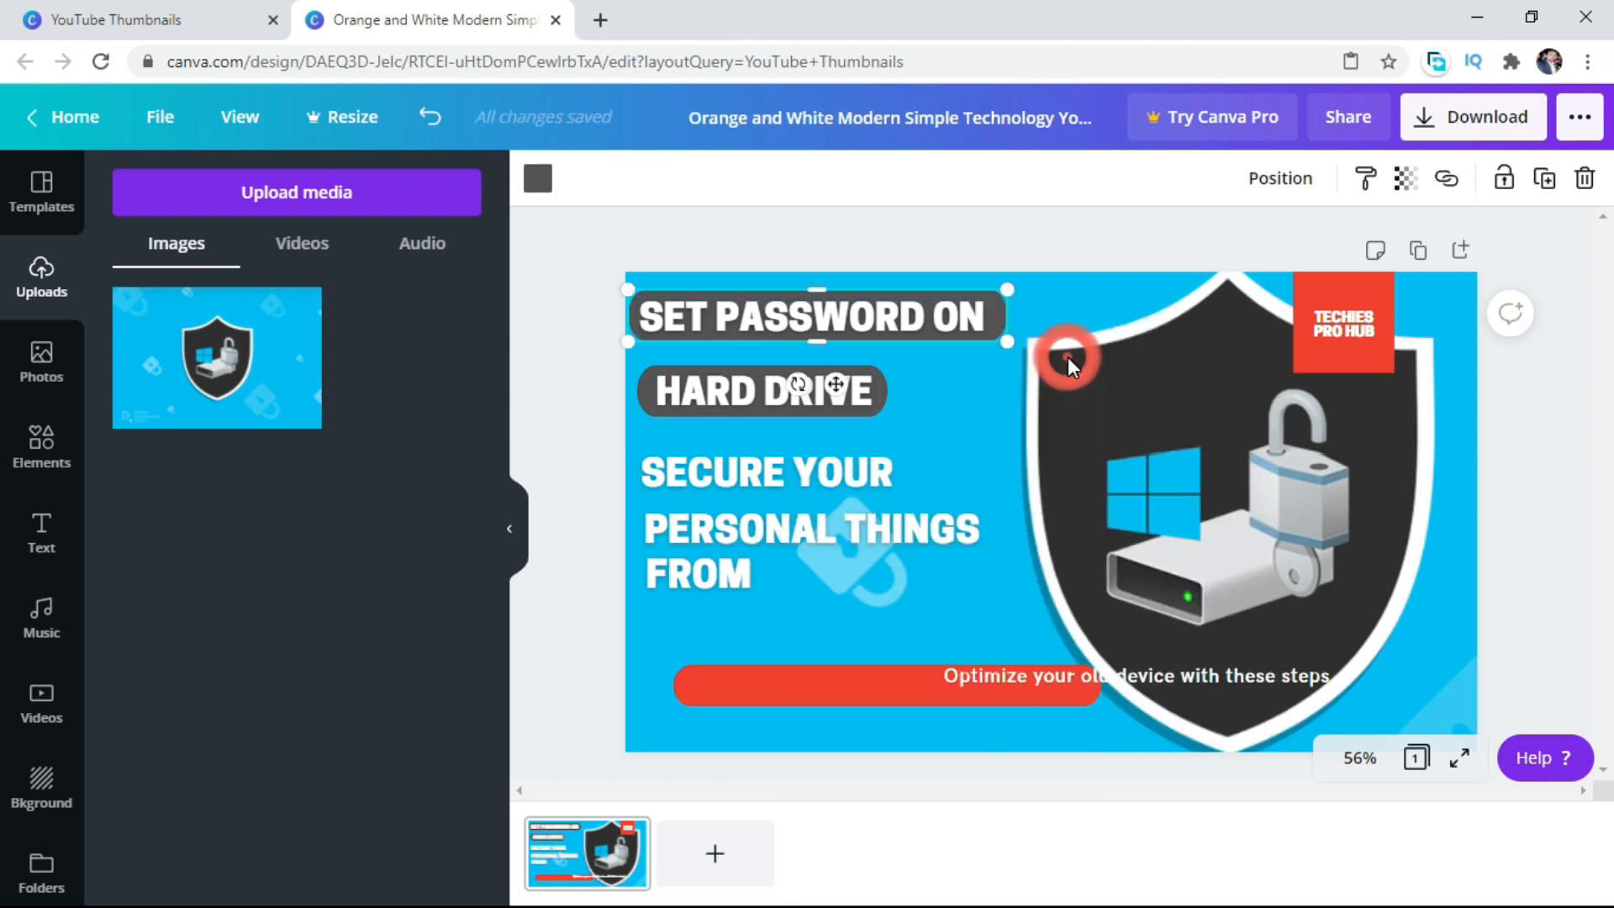
left_click(1004, 323)
right_click(1006, 318)
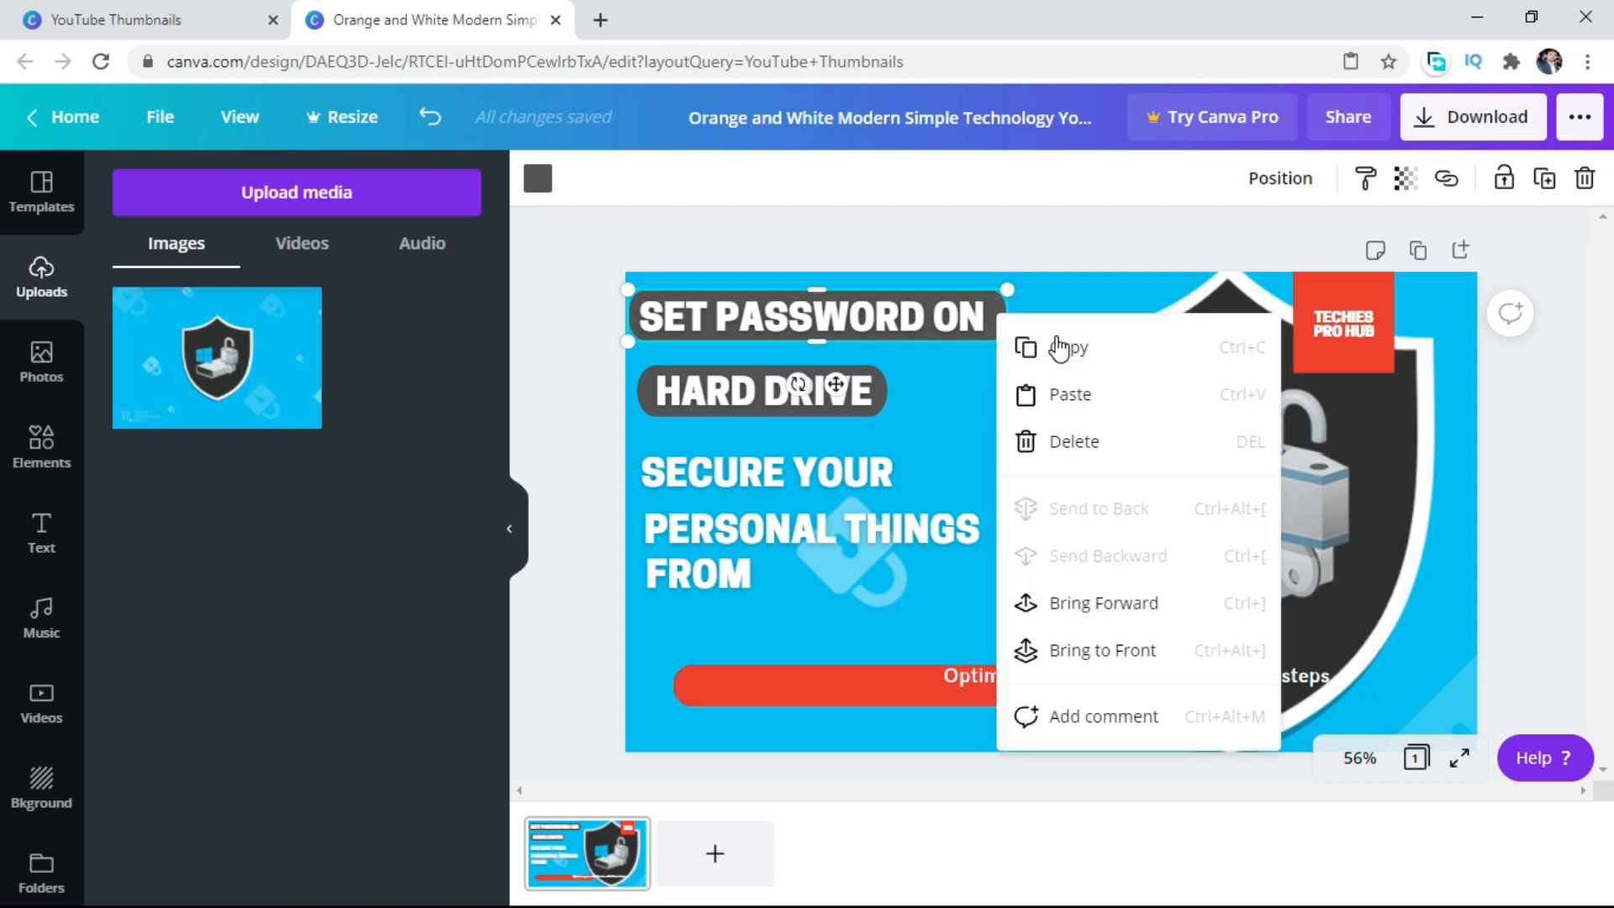
left_click(1061, 347)
right_click(996, 316)
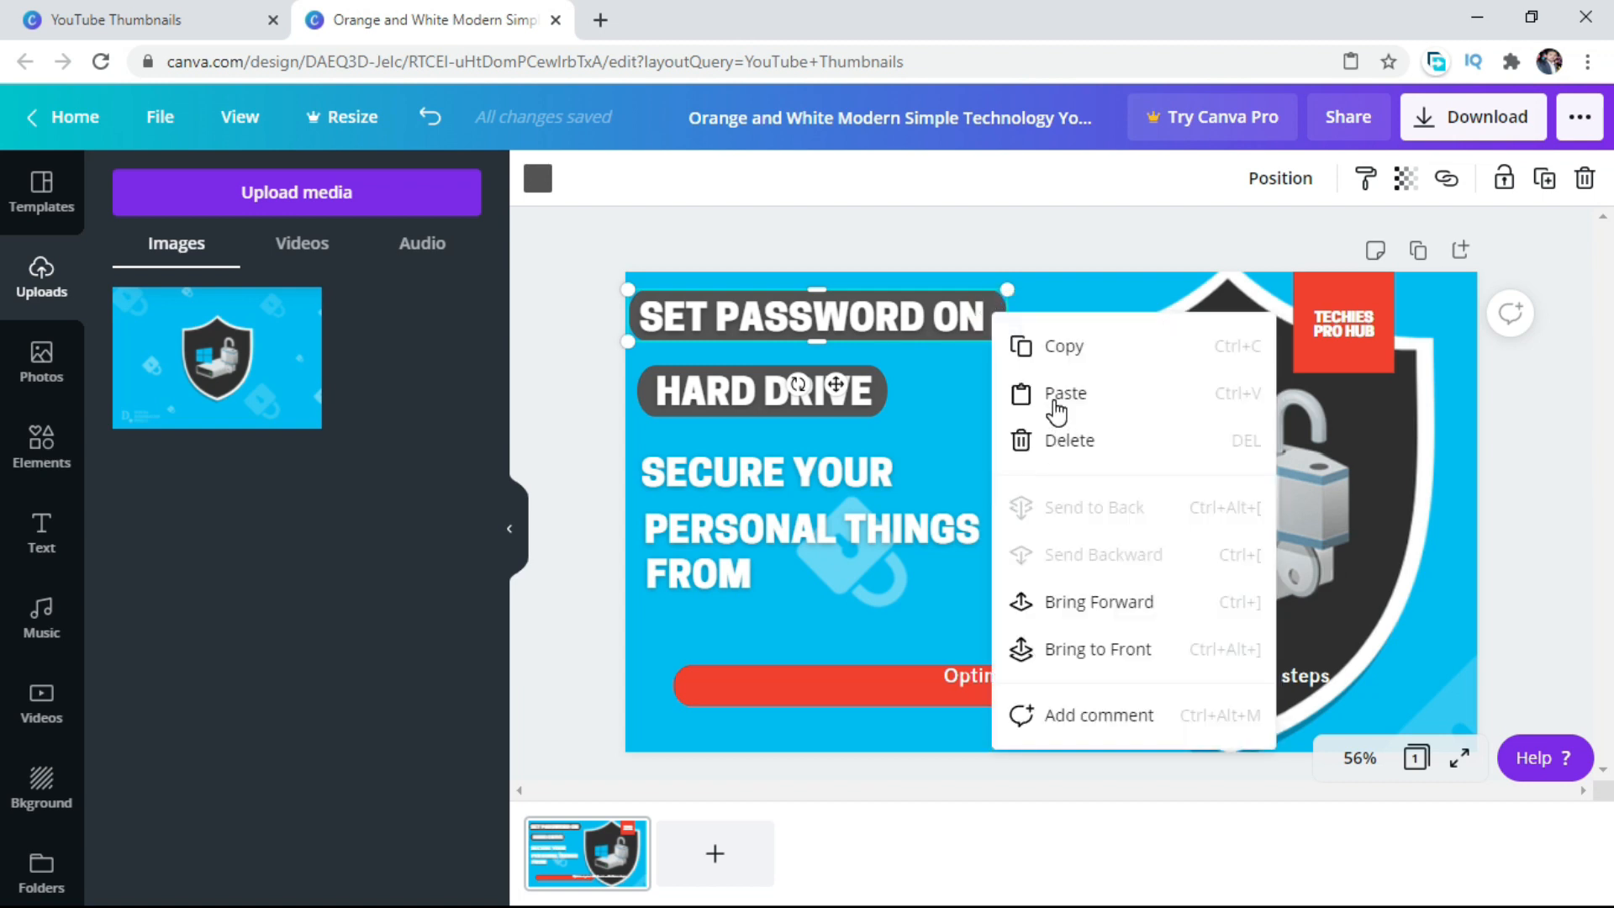
left_click(1057, 407)
left_click_drag(898, 331, 886, 477)
right_click(886, 477)
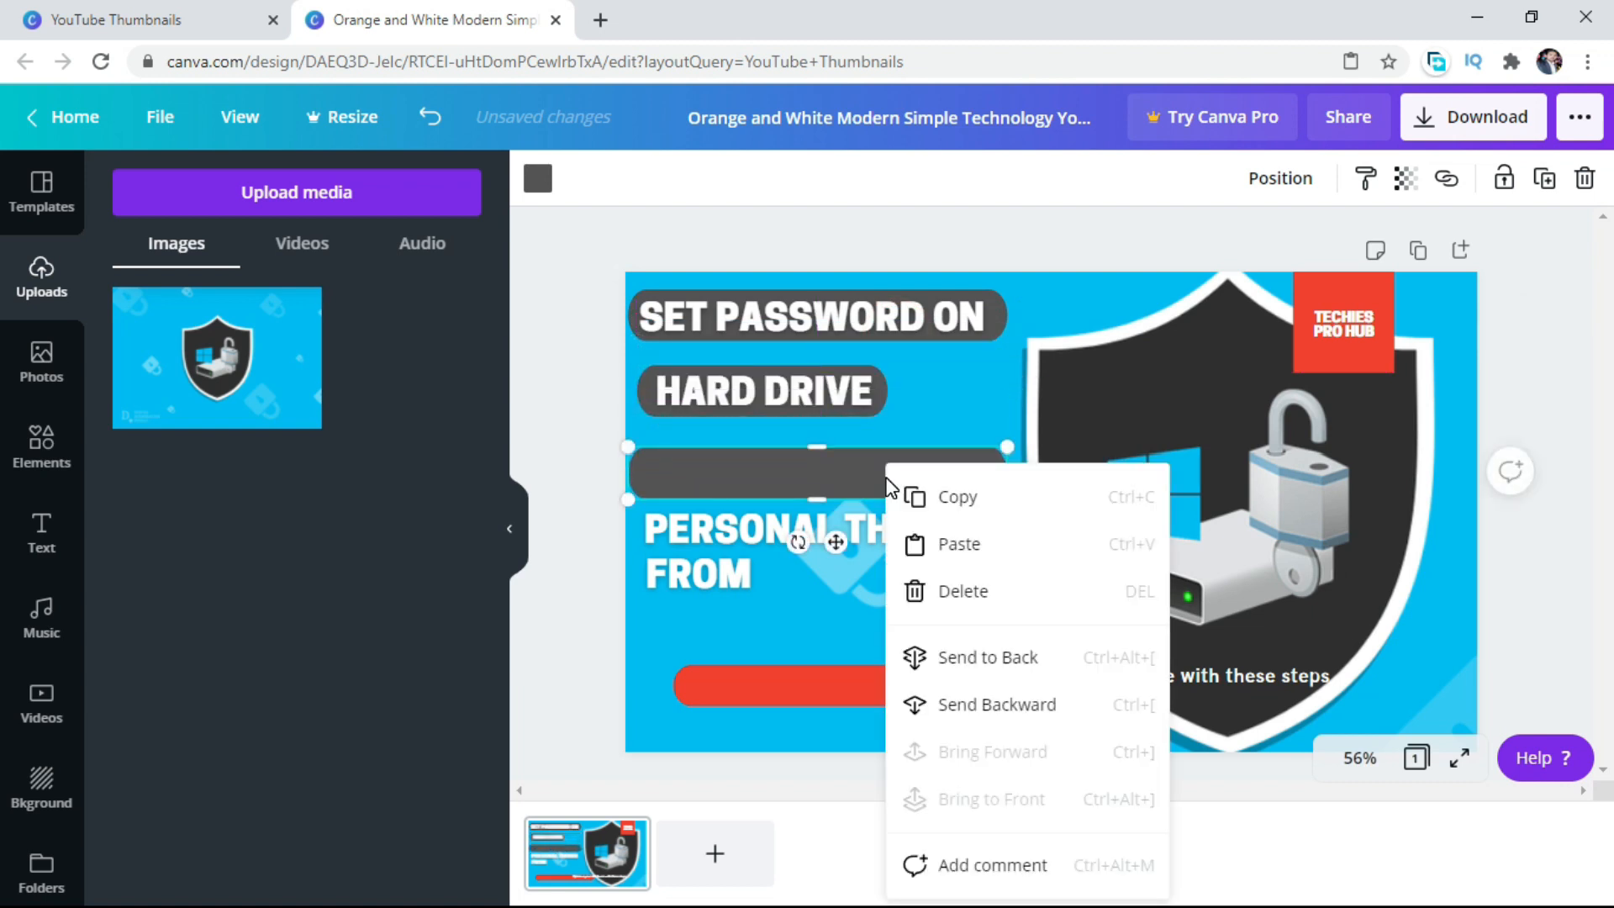
left_click(985, 660)
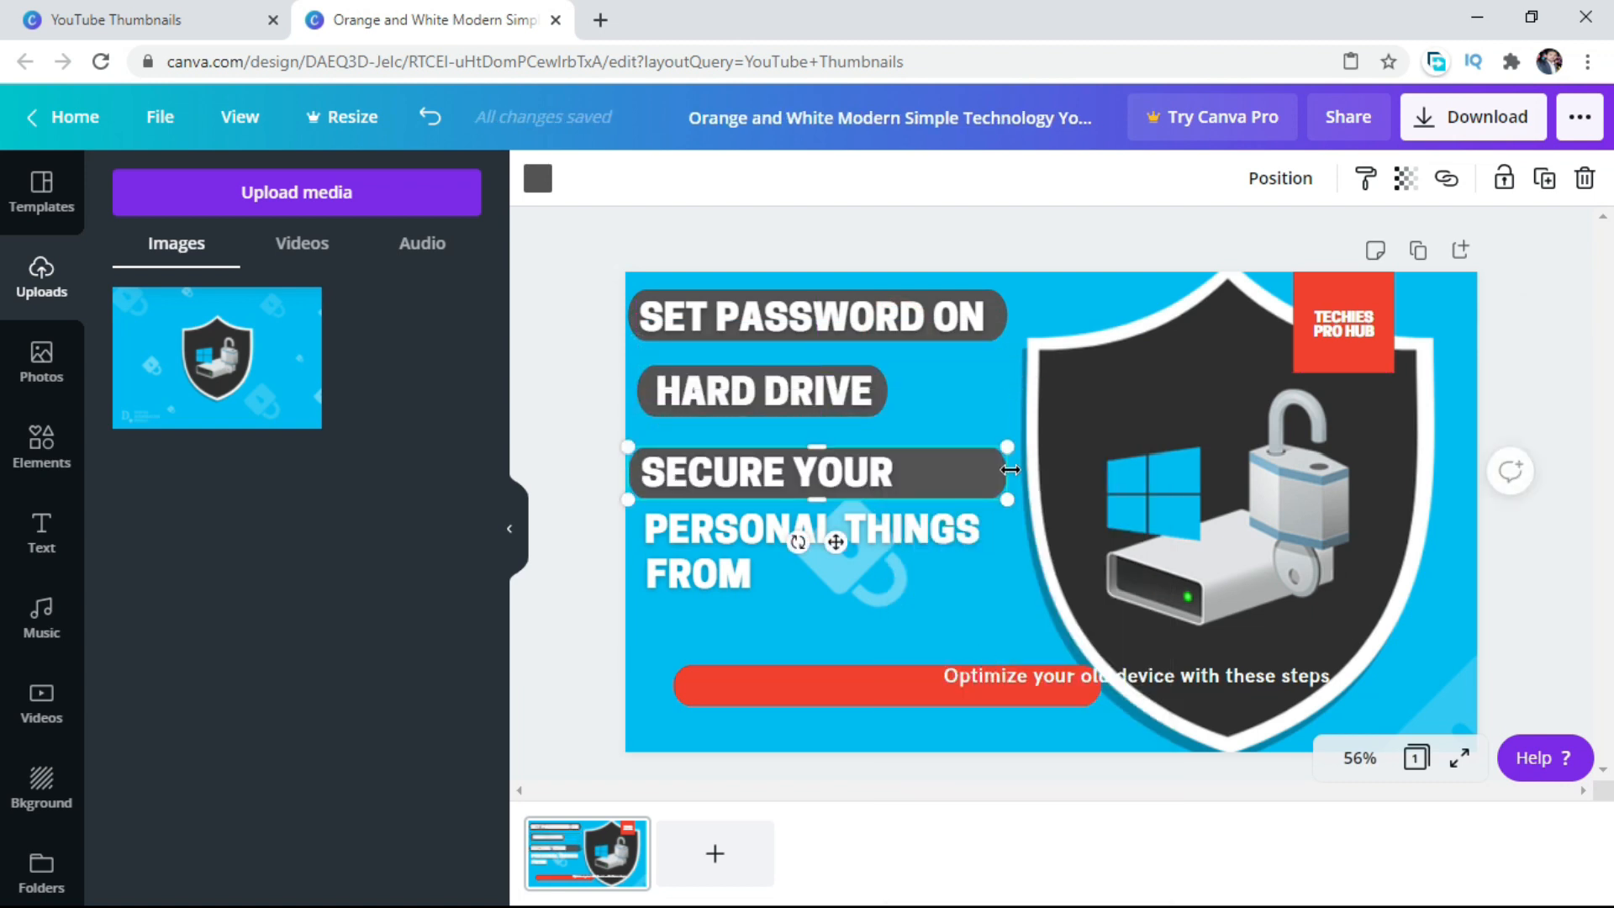
Narrow the third gray bar to fit "SECURE YOUR" and nudge "HARD DRIVE" with its bar slightly down.
left_click_drag(1007, 473, 914, 473)
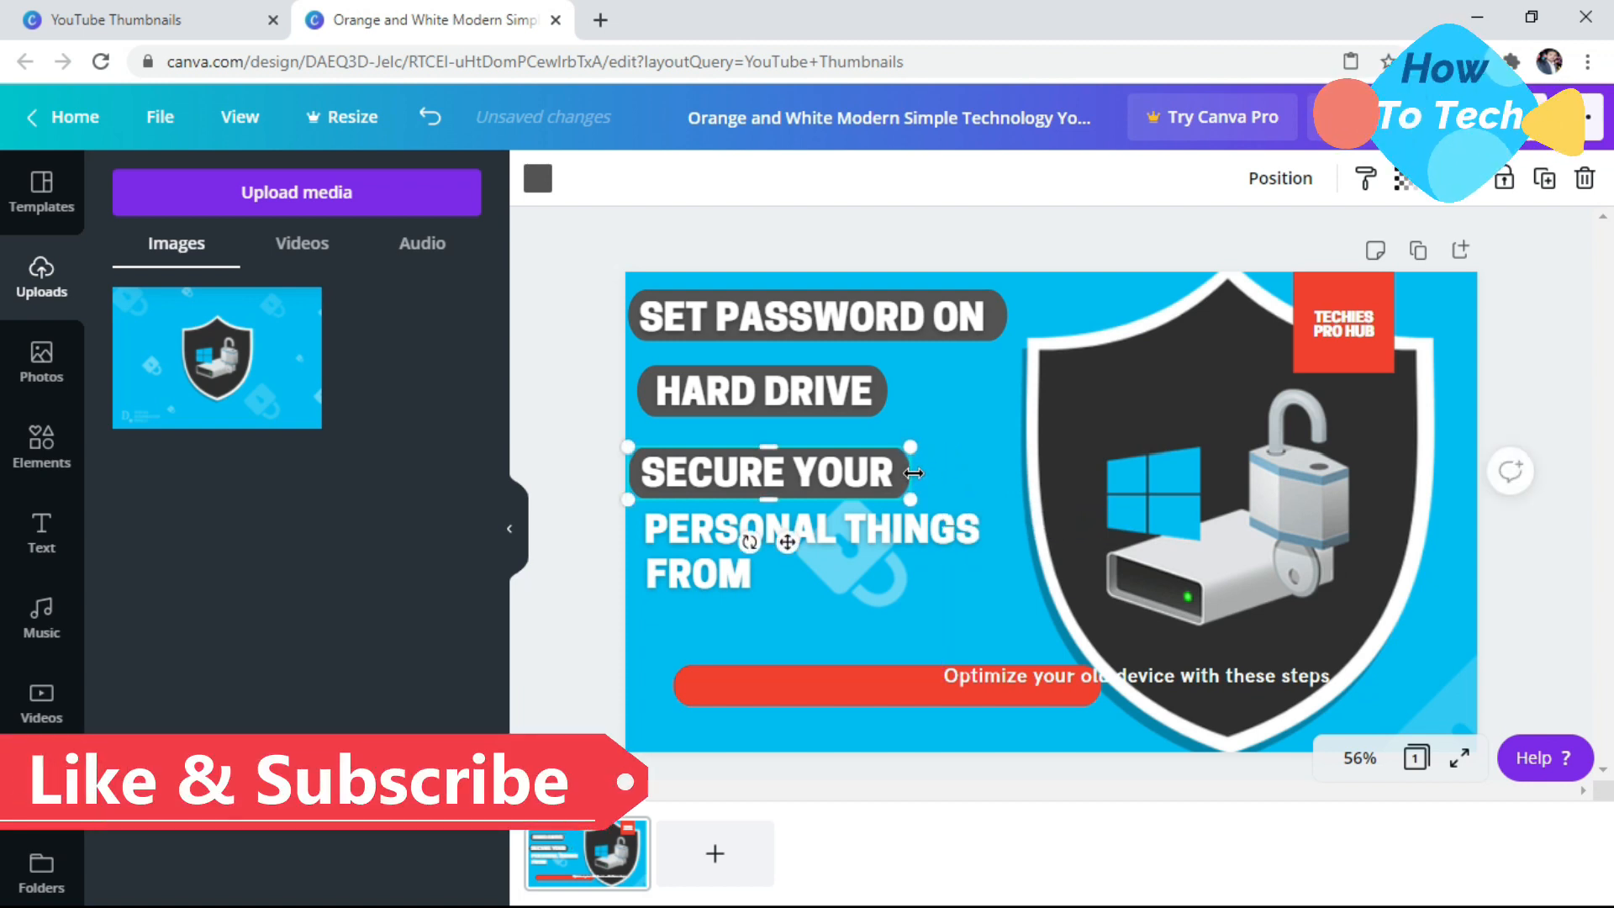
left_click(805, 396)
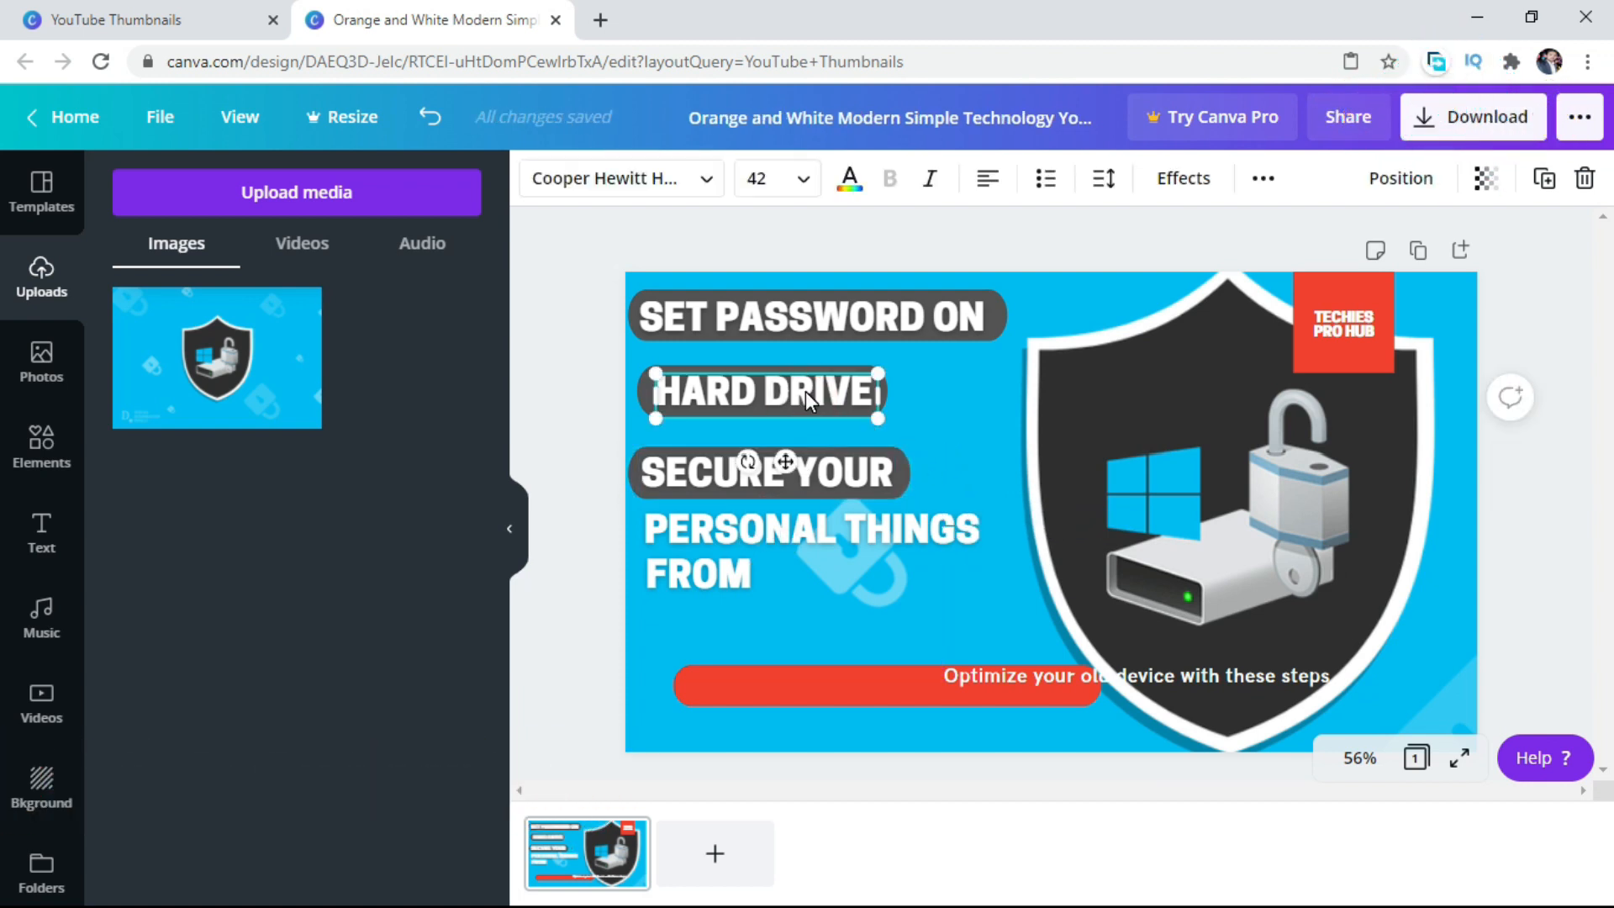
left_click(767, 374)
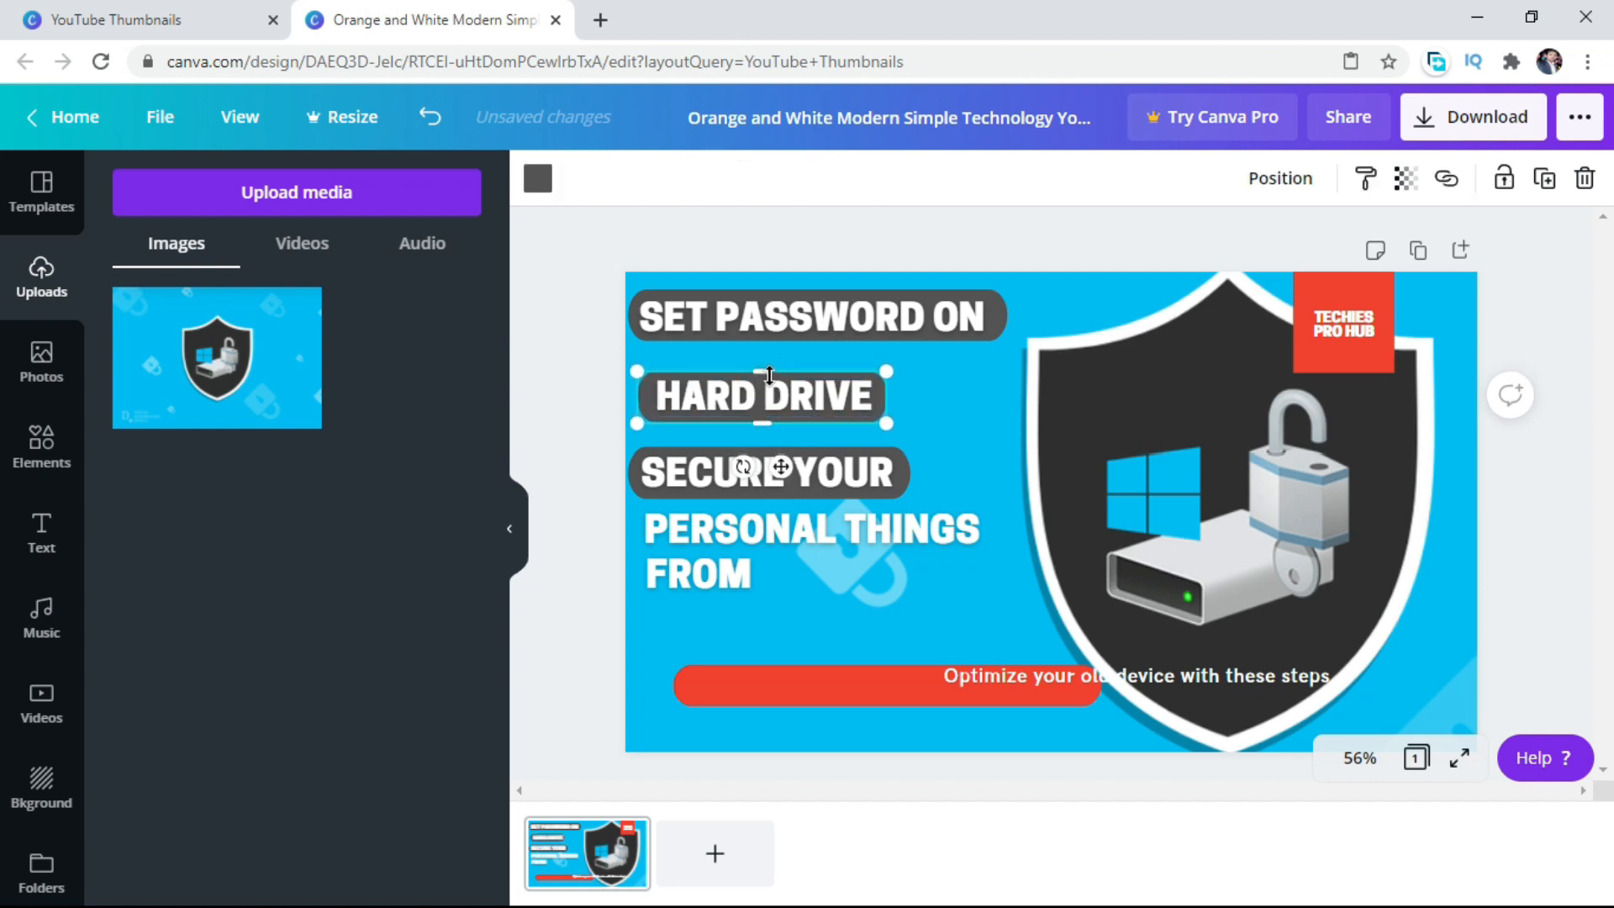
left_click(847, 487)
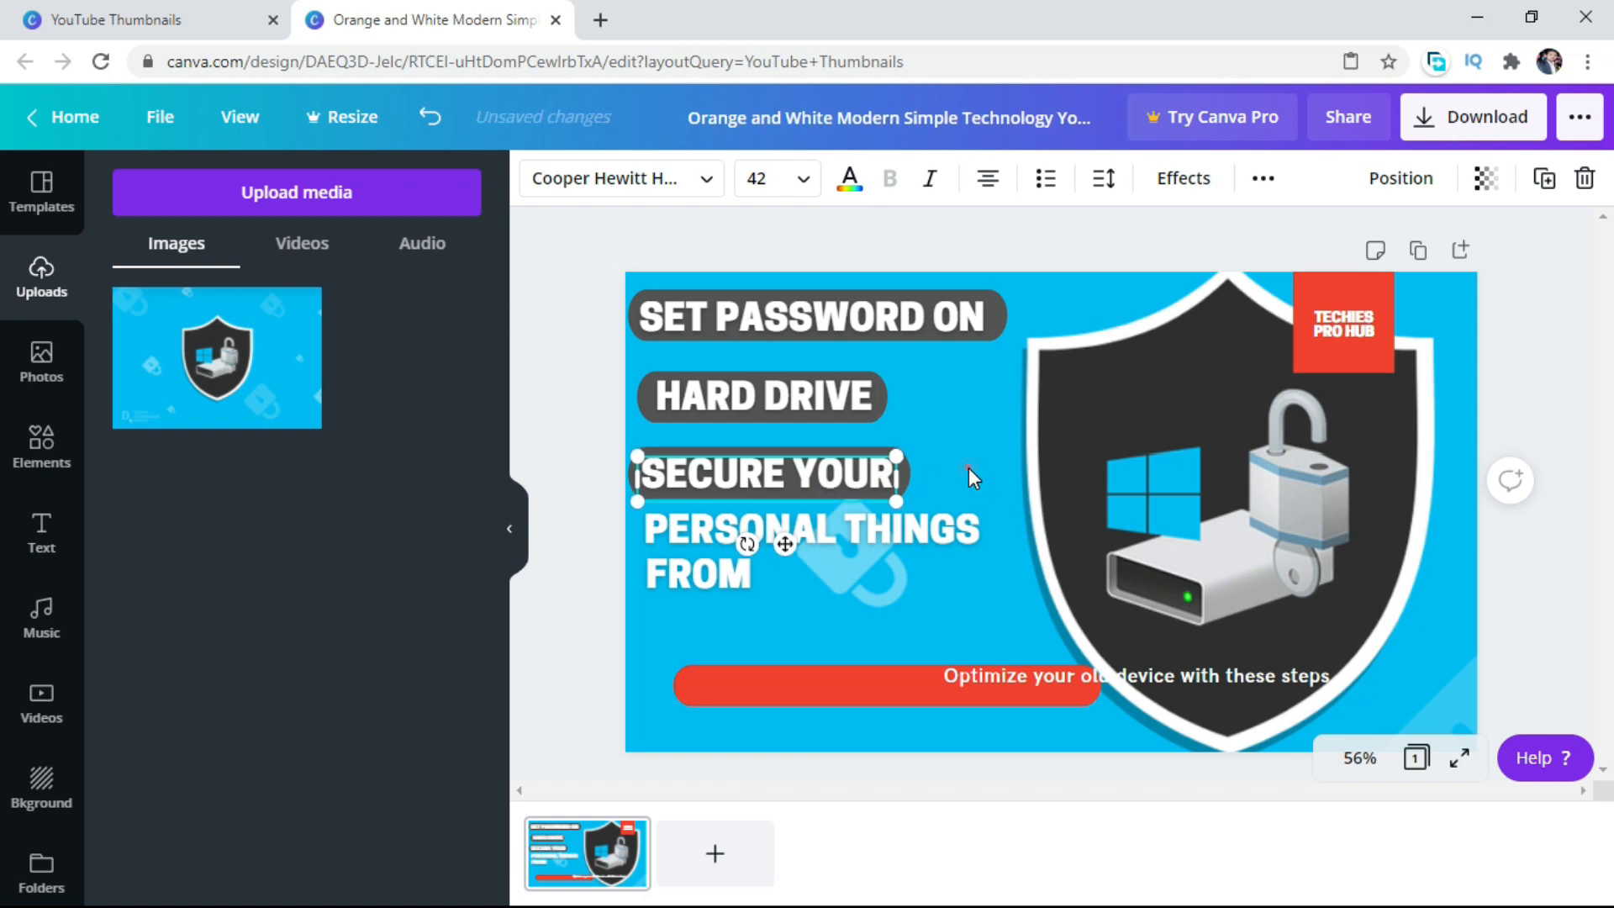
left_click(789, 397)
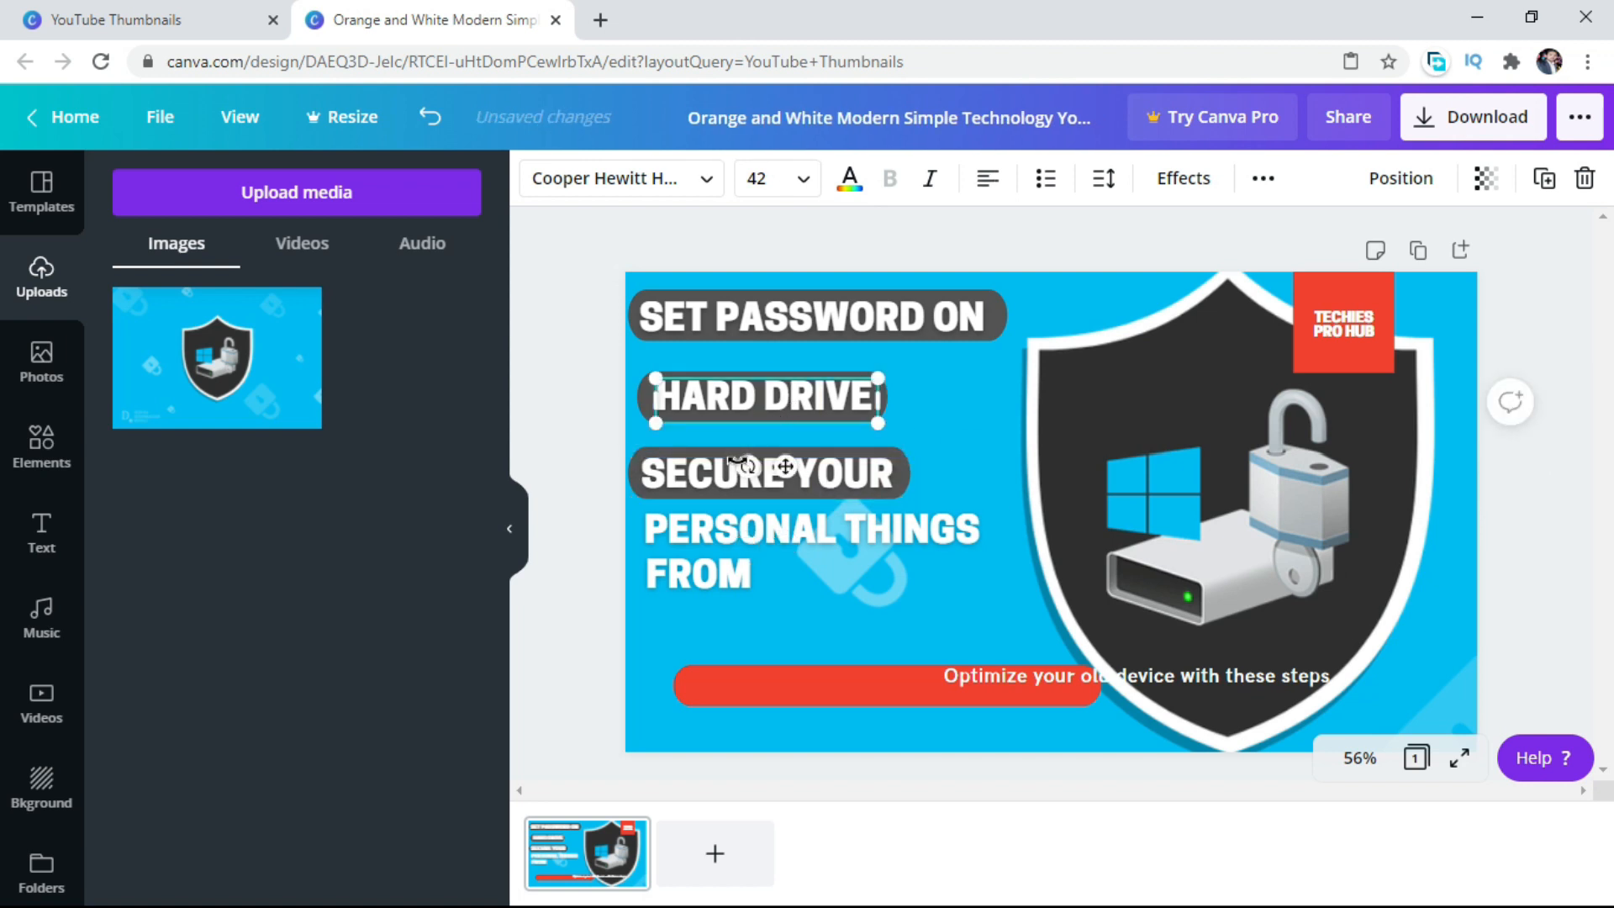
Paste another copy of the dark gray bar and move "FROM" and "PERSONAL THINGS" down to make room.
right_click(740, 491)
left_click(825, 551)
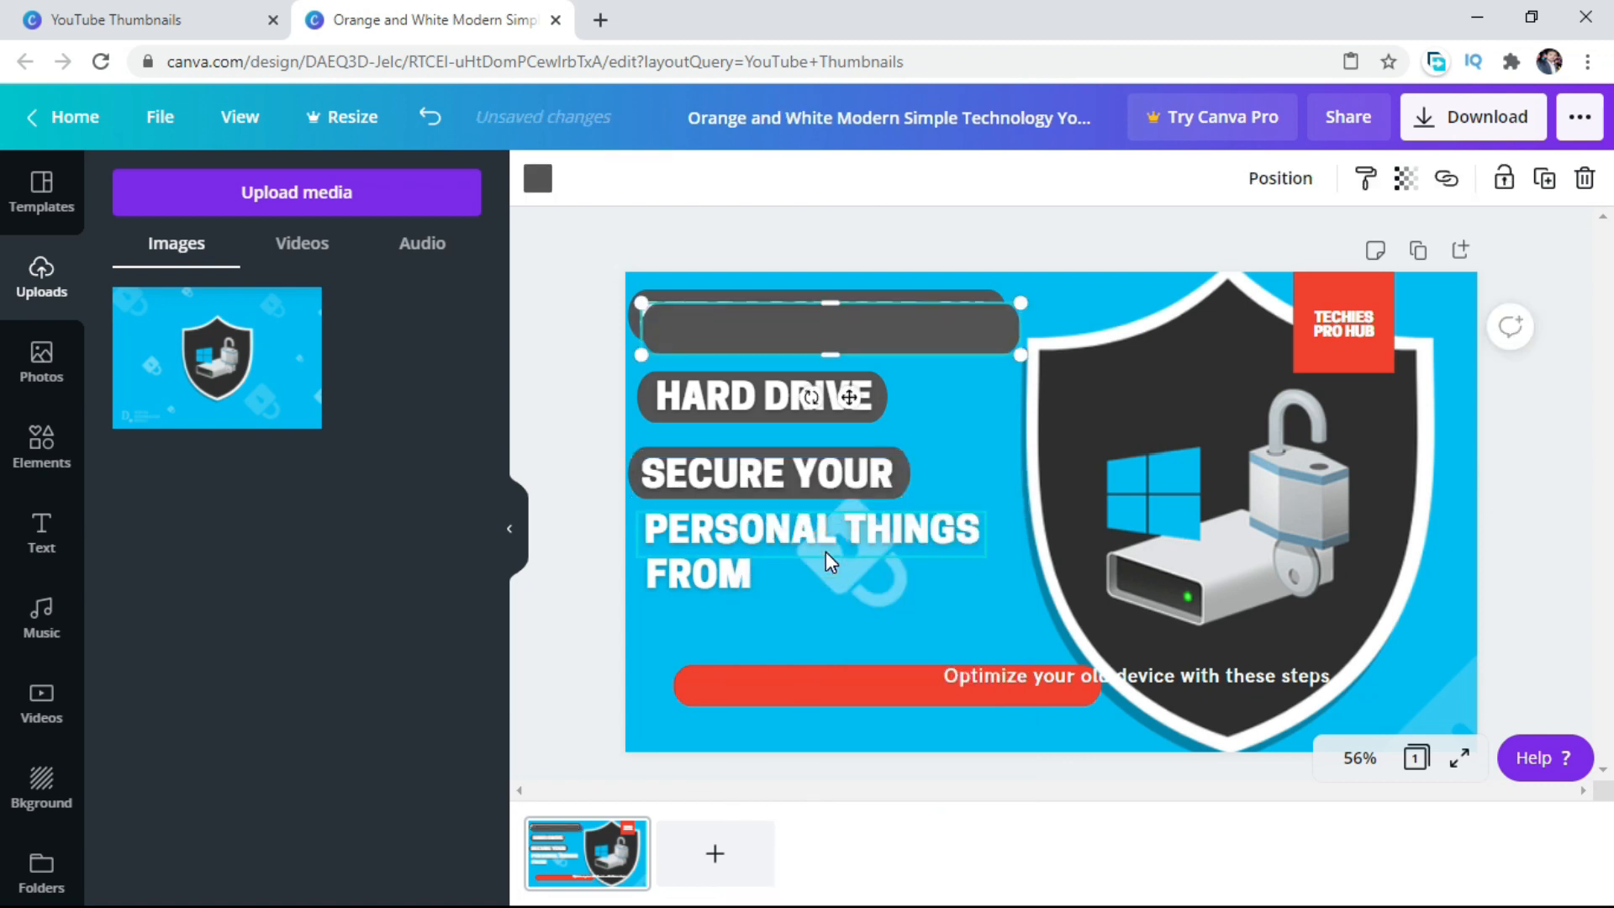
left_click_drag(840, 324, 860, 489)
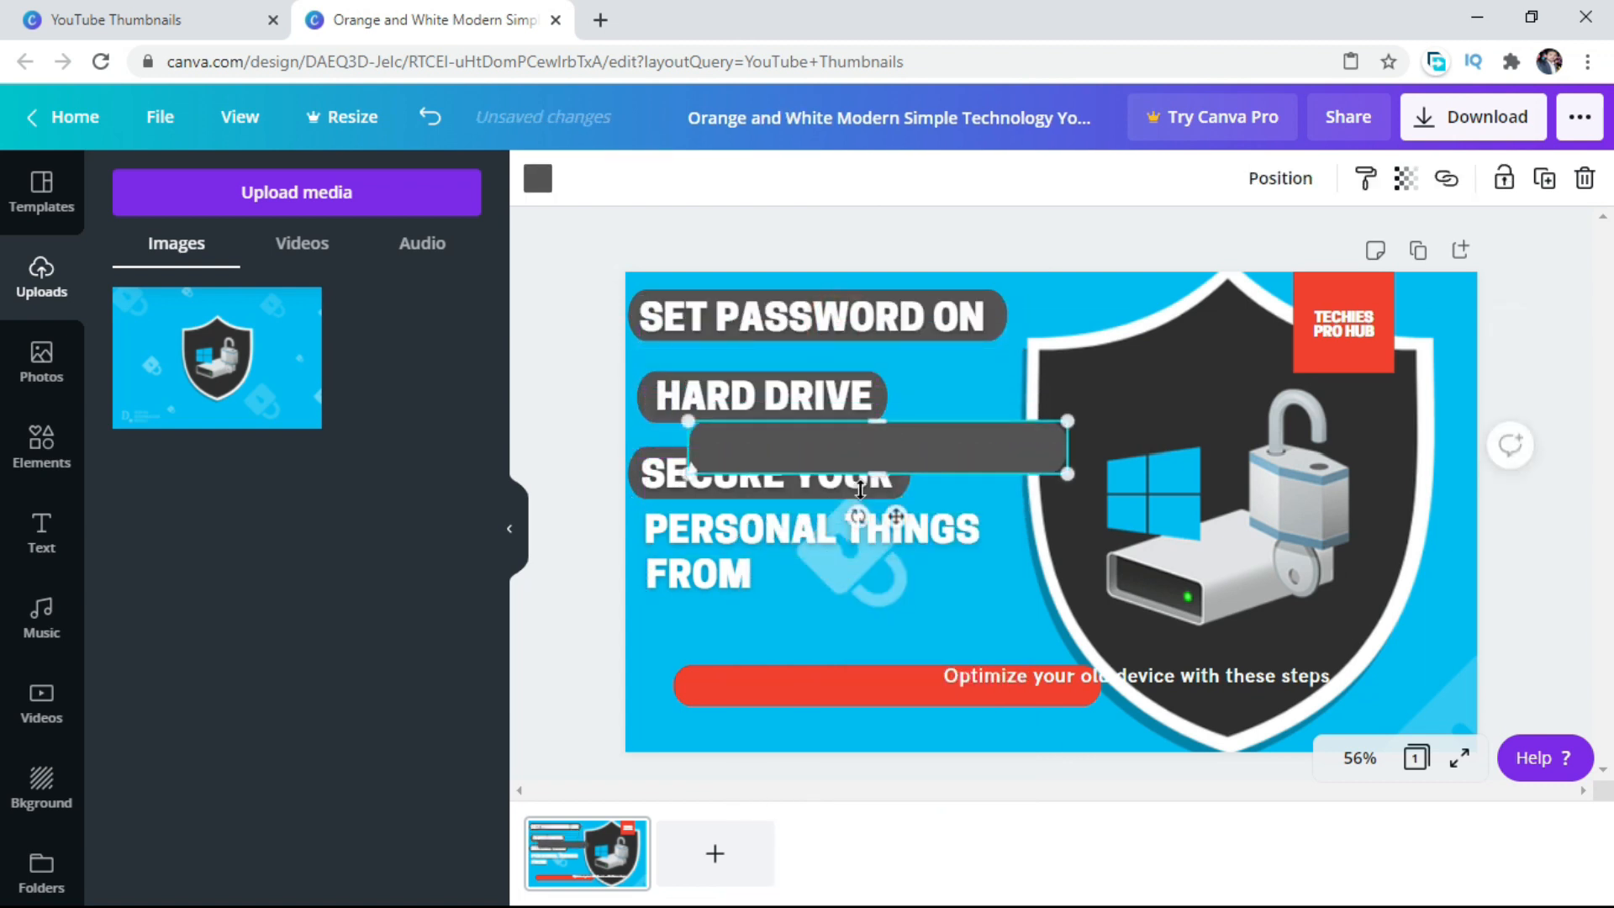
left_click_drag(713, 577, 709, 621)
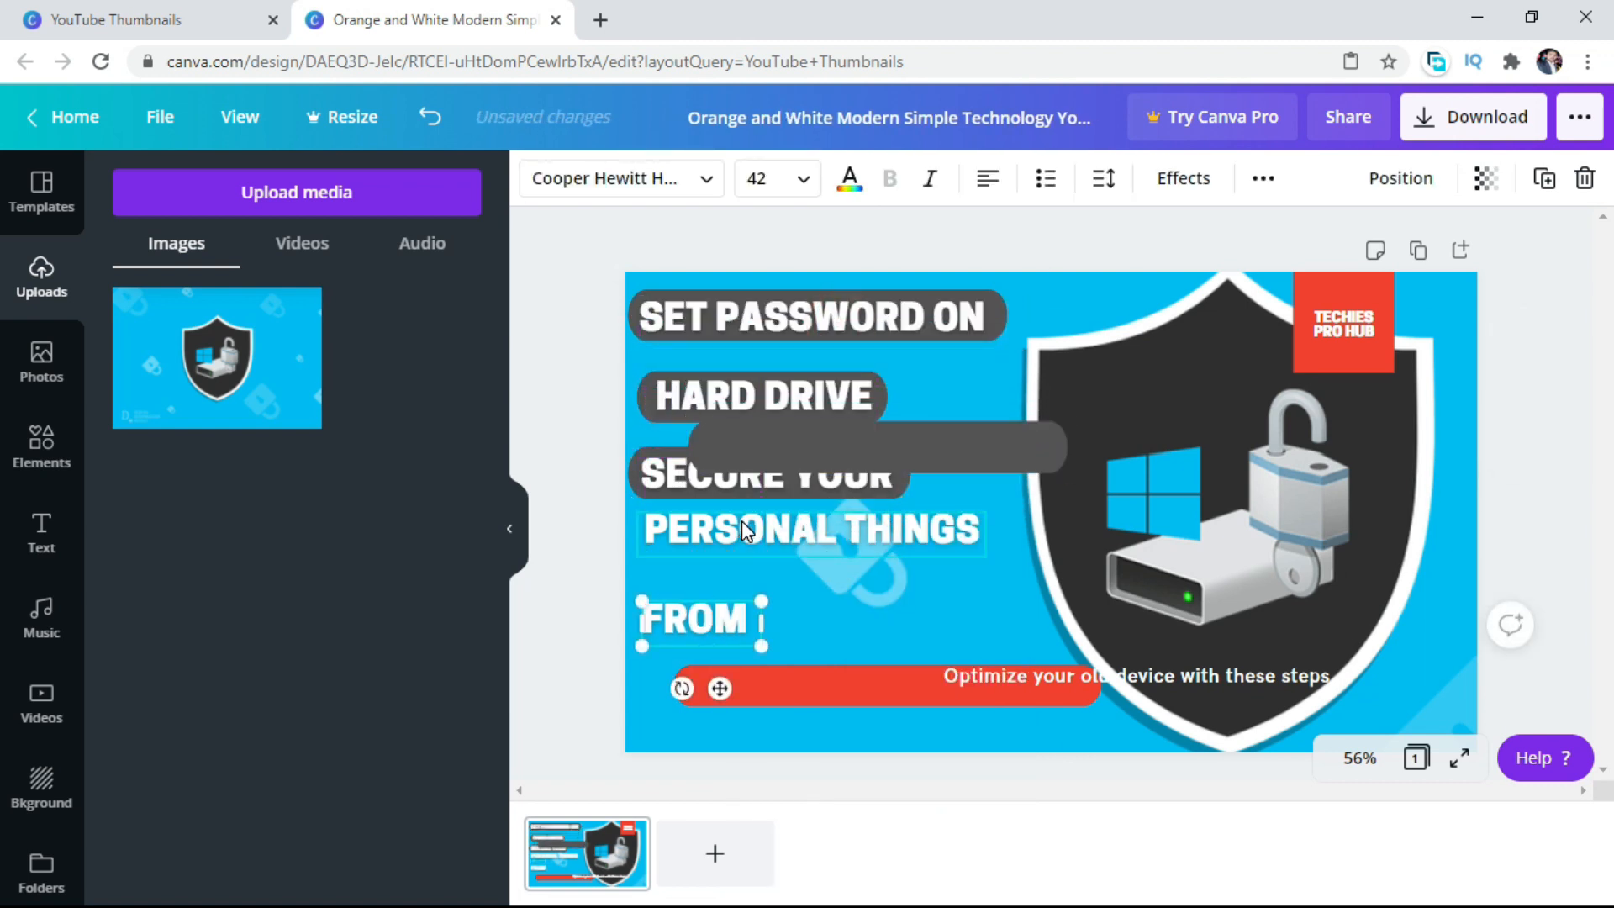
left_click_drag(742, 525, 726, 560)
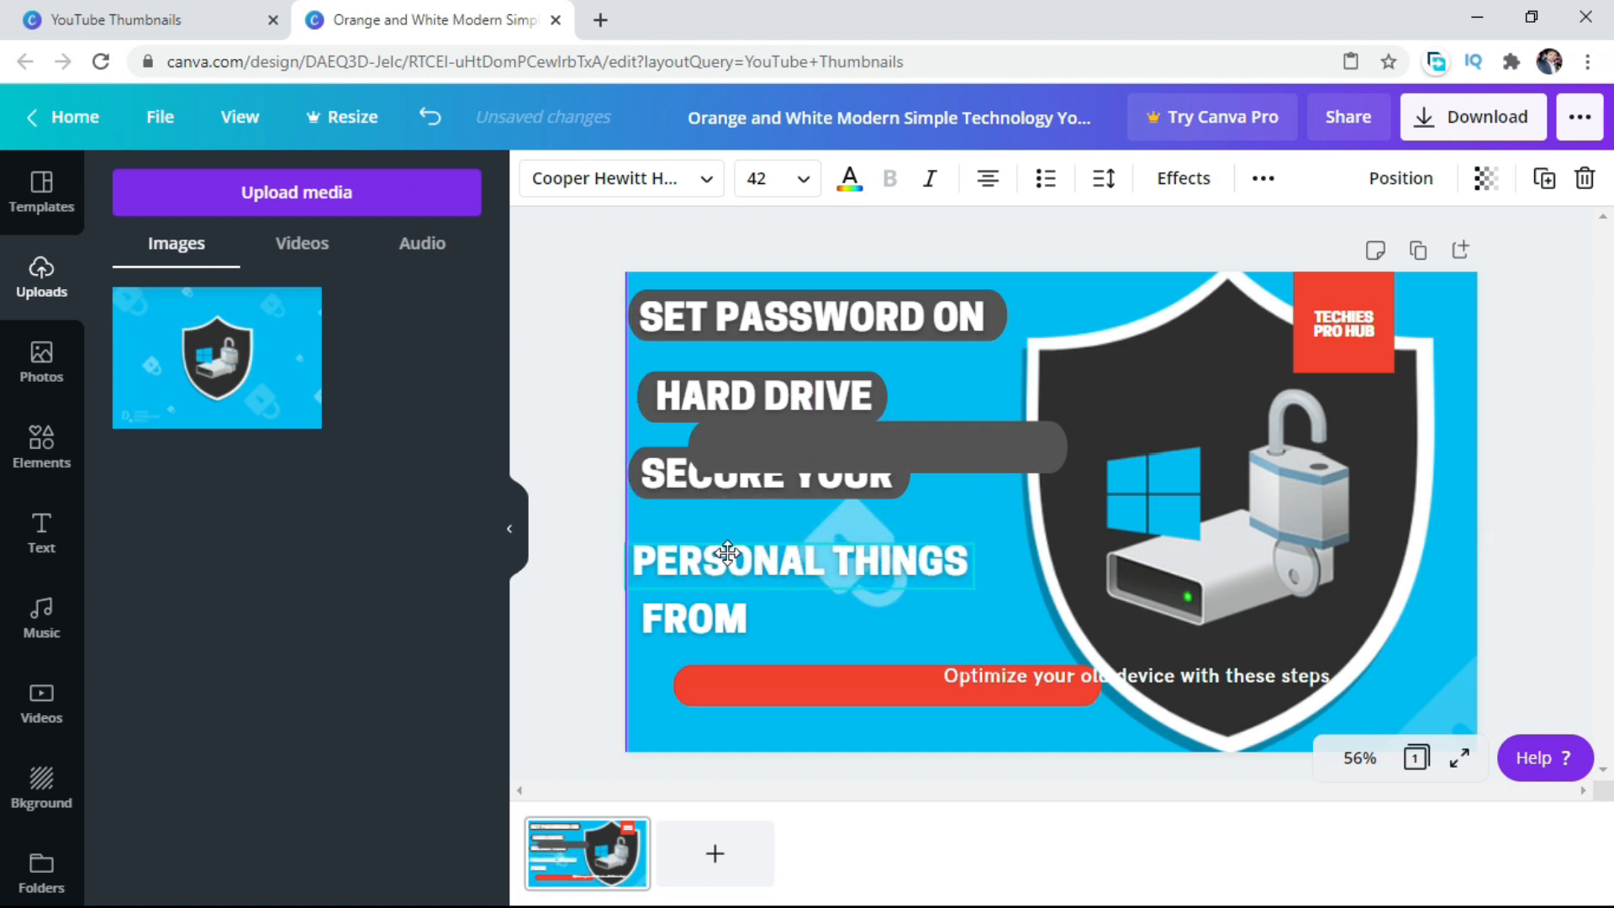
Place the new gray bar behind "PERSONAL THINGS", just below the "SECURE YOUR" bar, with the words vertically centered on it.
left_click(797, 445)
left_click_drag(799, 444, 732, 561)
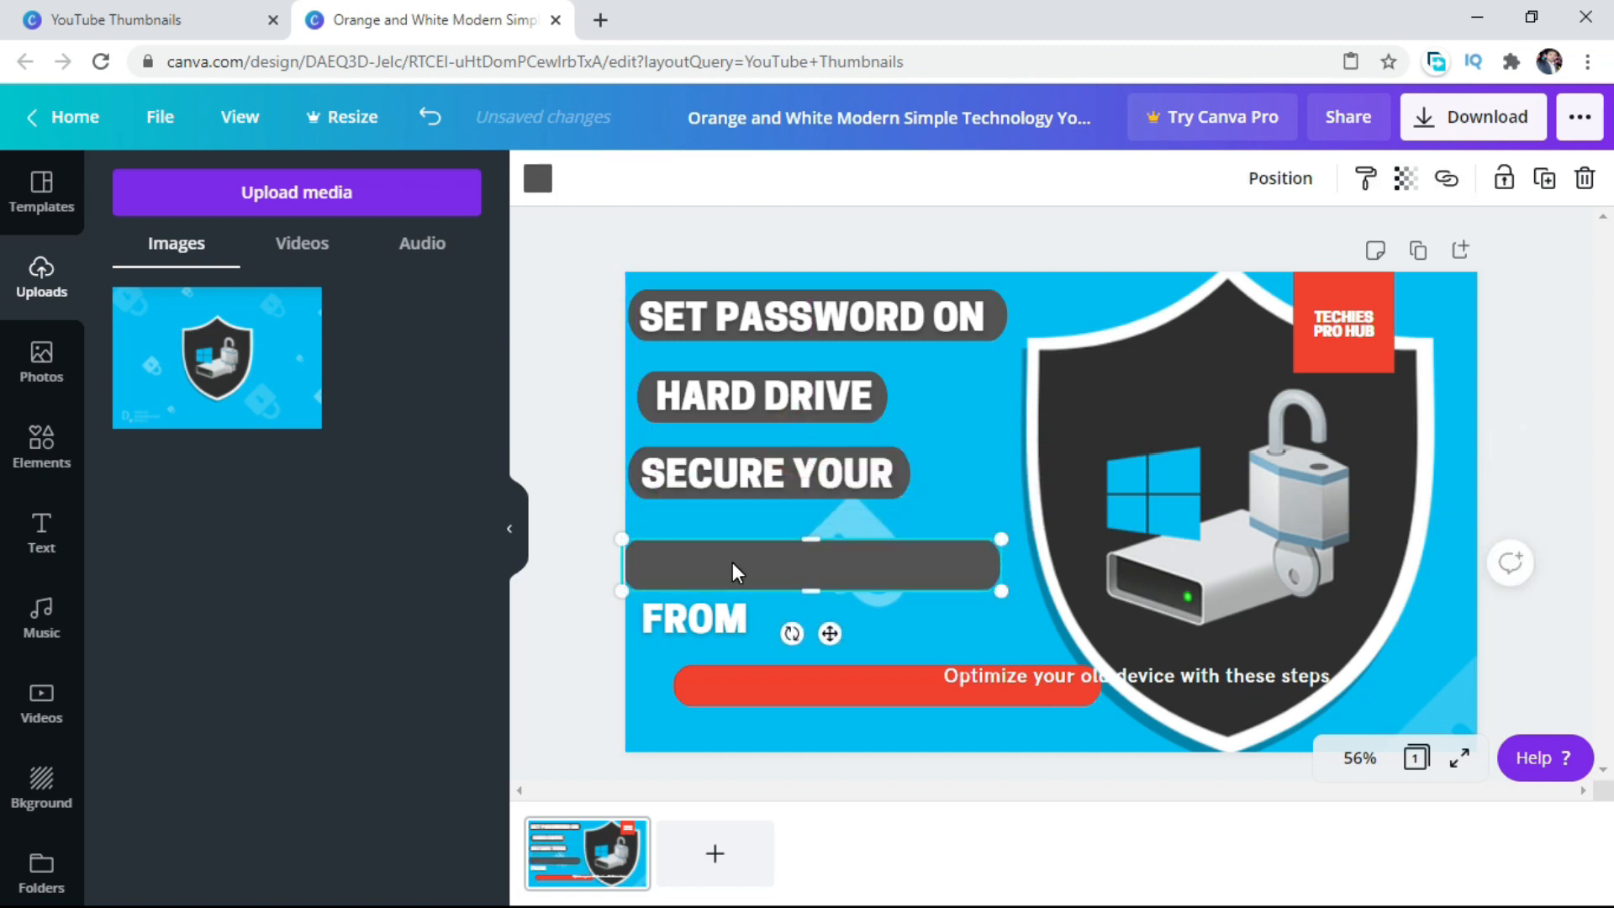
left_click_drag(736, 569, 1053, 530)
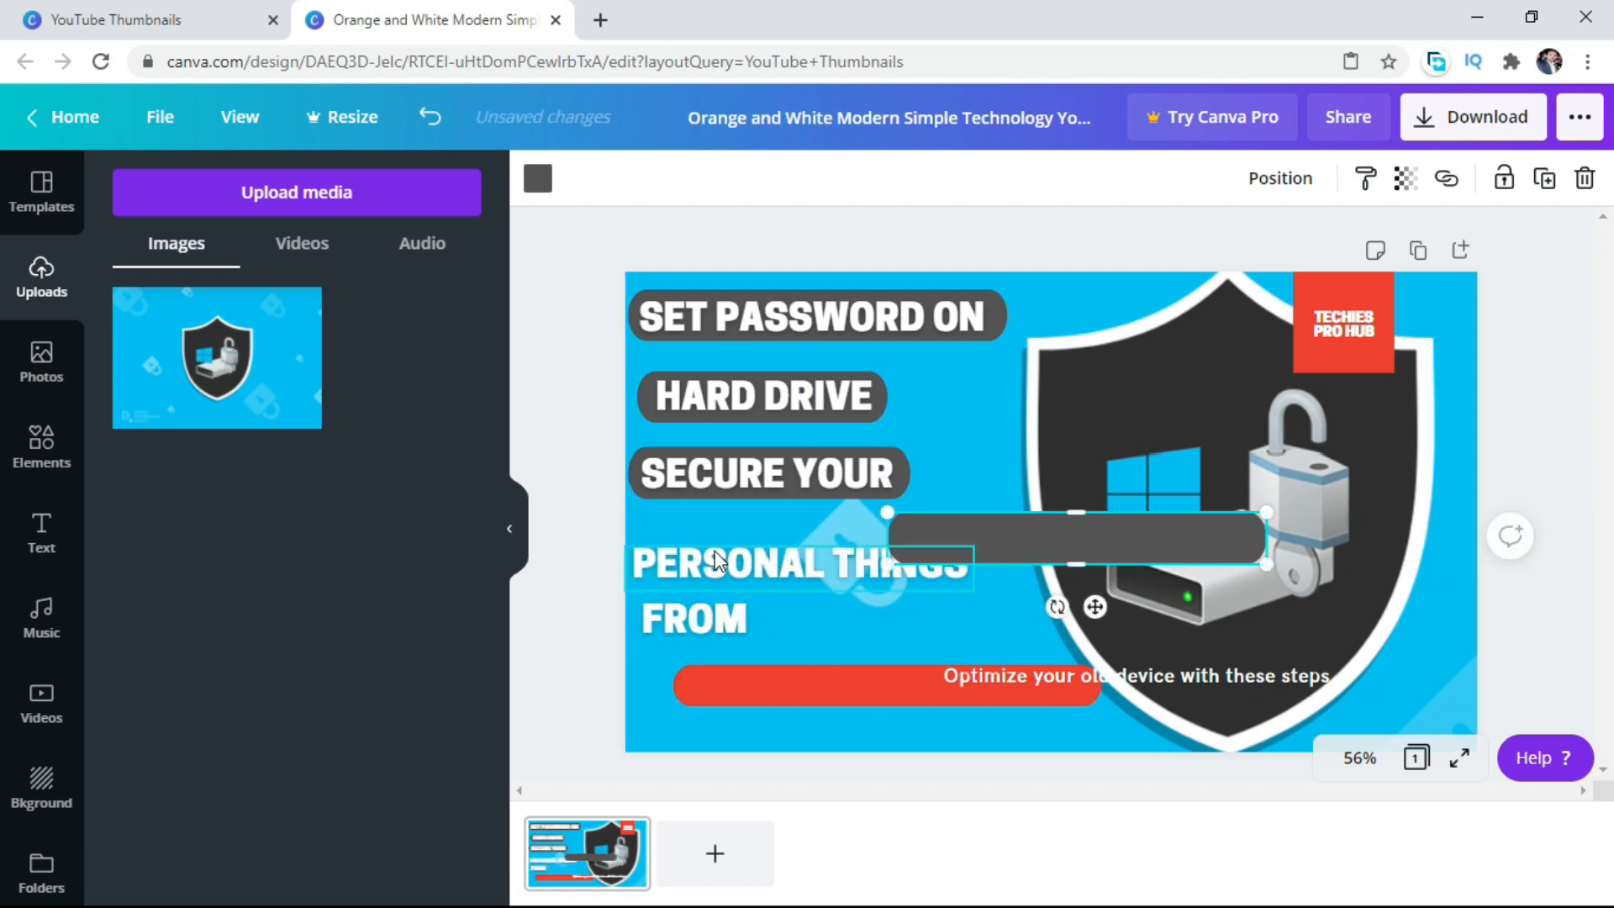
left_click(820, 586)
mouse_move(820, 633)
left_mouse_down()
mouse_move(808, 613)
mouse_move(831, 616)
left_mouse_up()
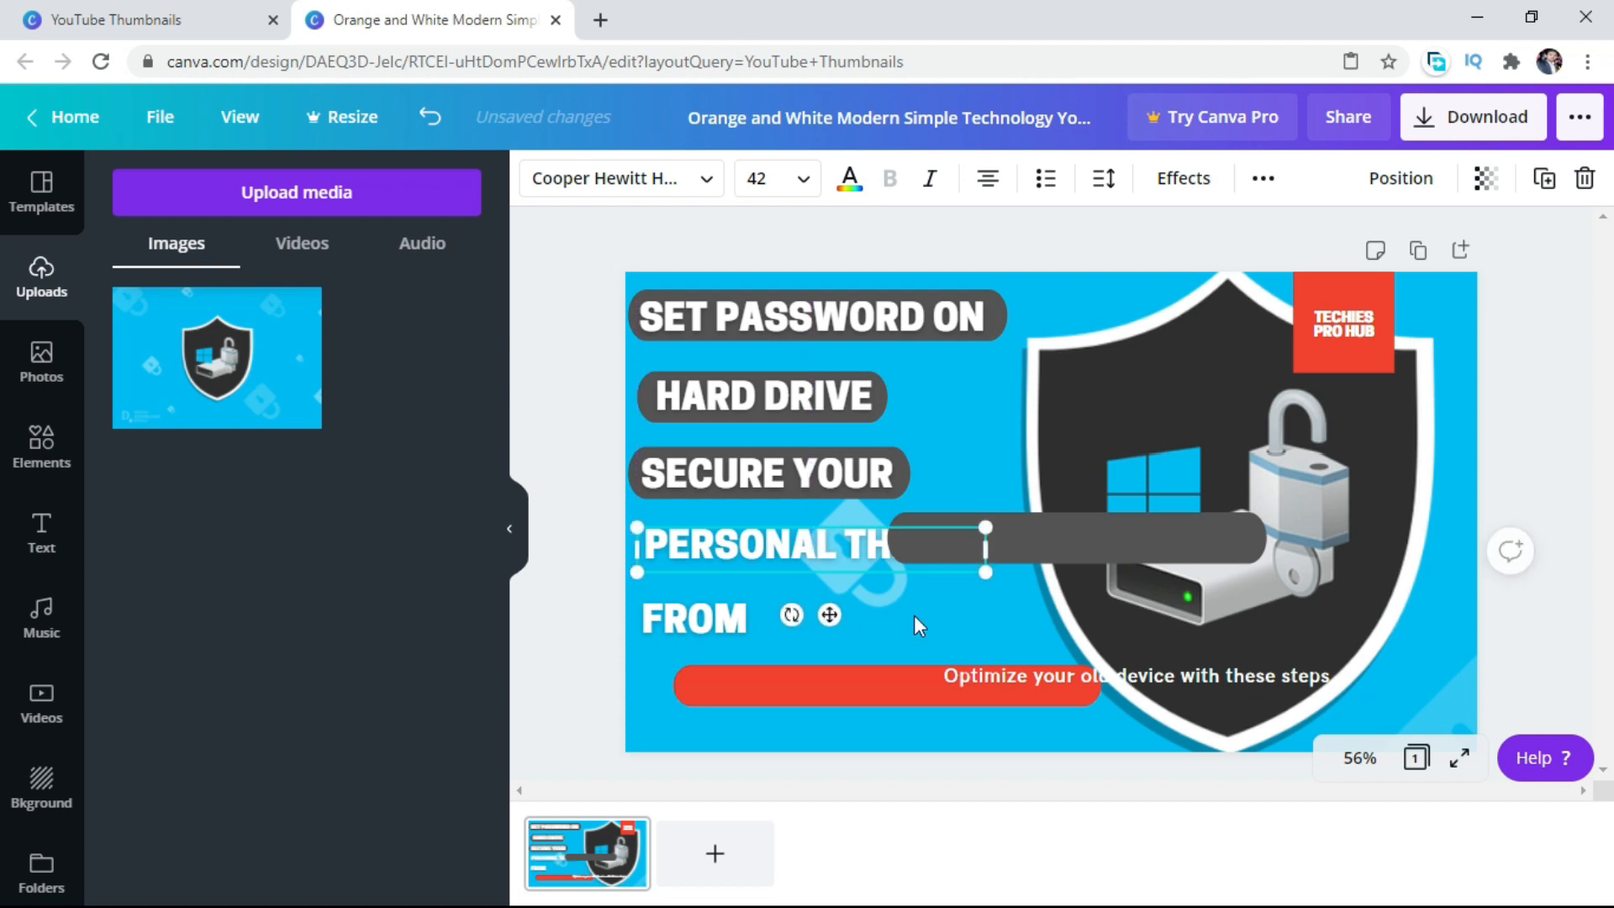
left_click_drag(992, 544, 819, 545)
right_click(820, 553)
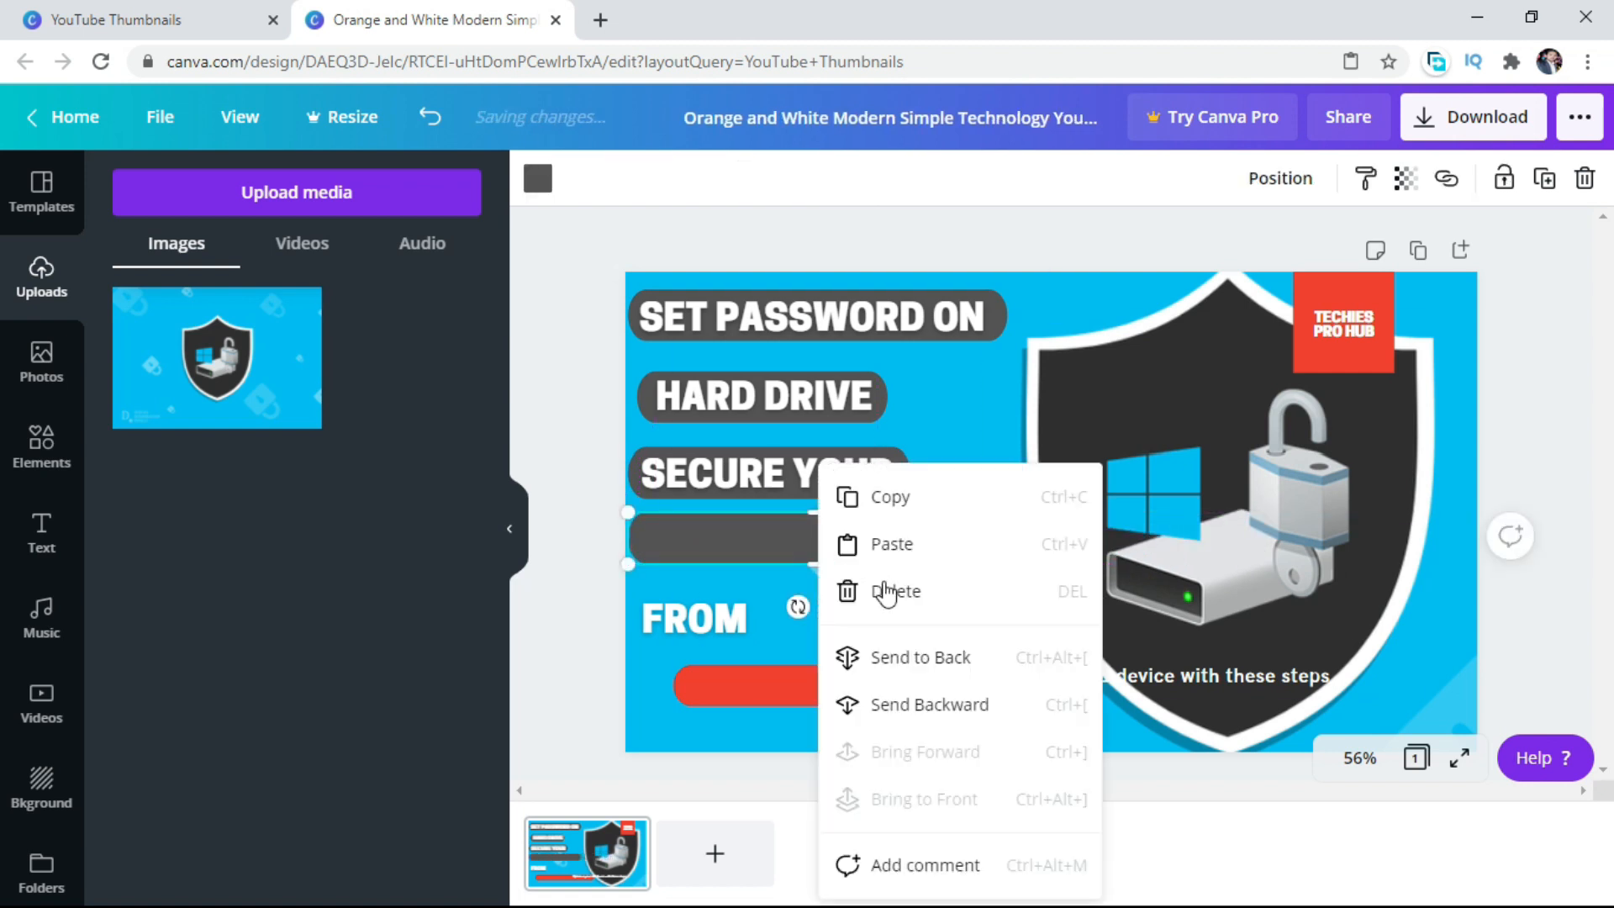
left_click(891, 659)
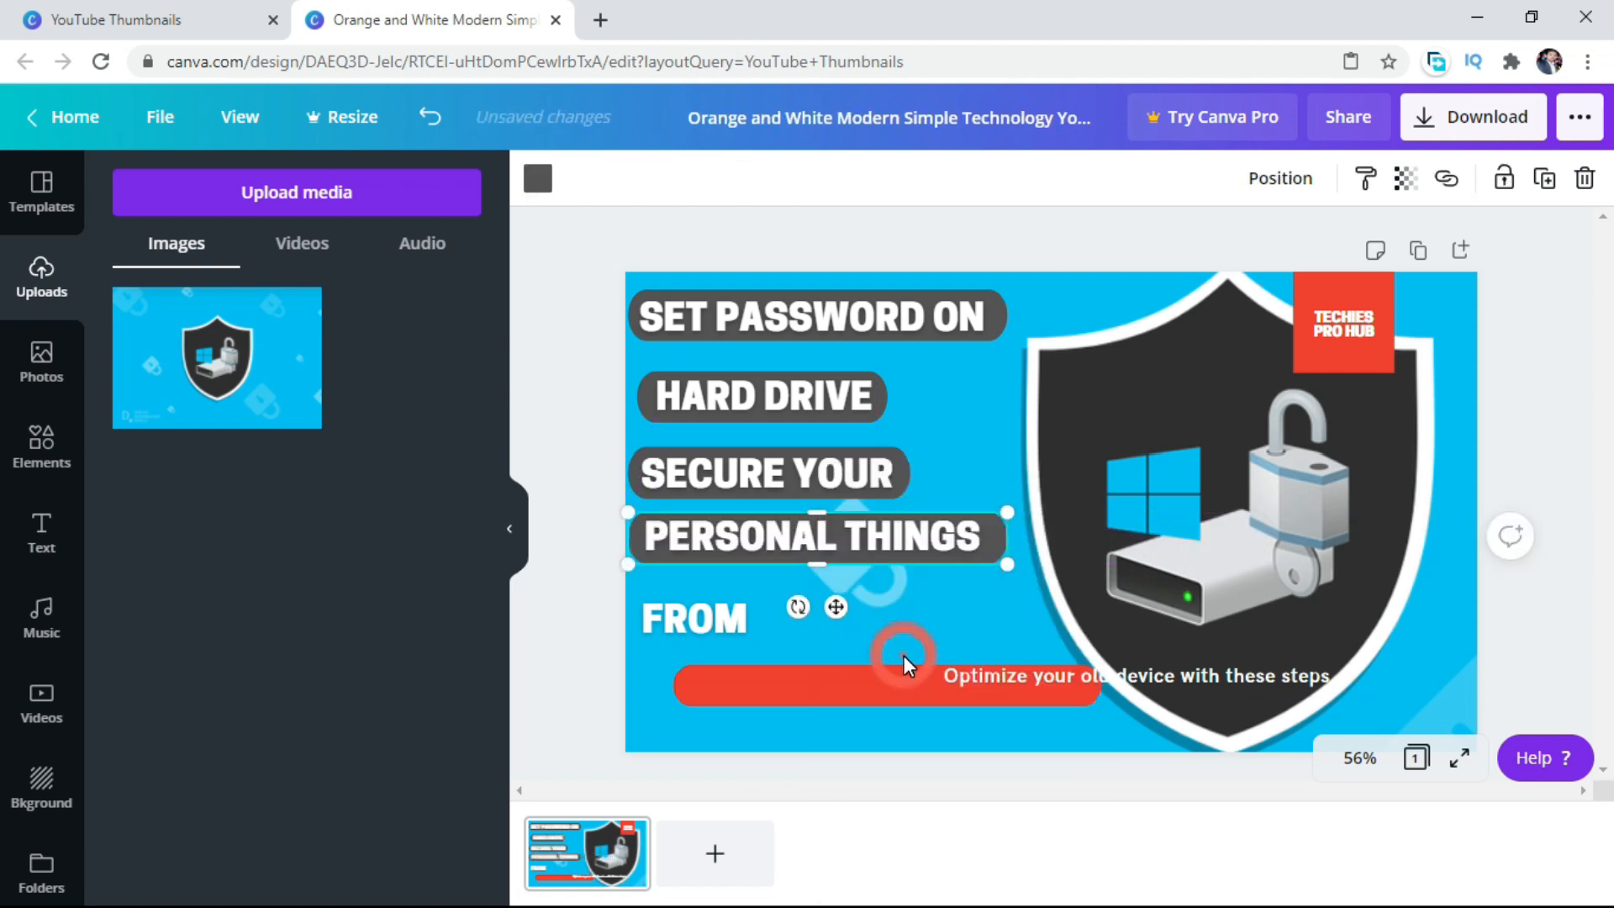
left_click(895, 544)
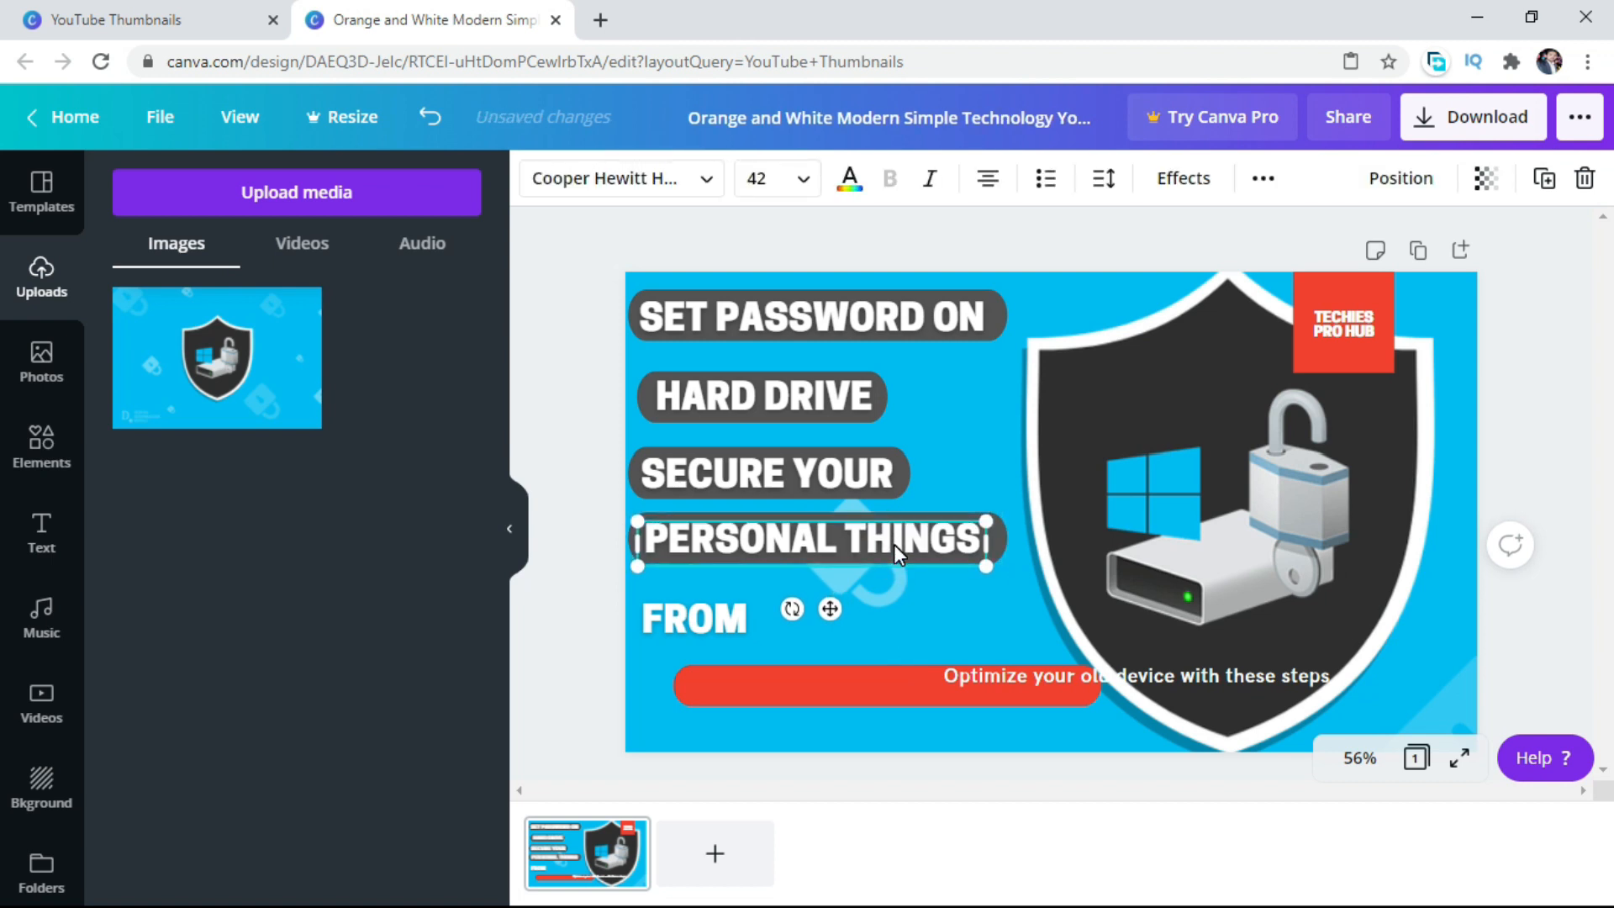
Place another copy of the dark gray bar behind "FROM" and narrow it to fit the word.
left_click(713, 619)
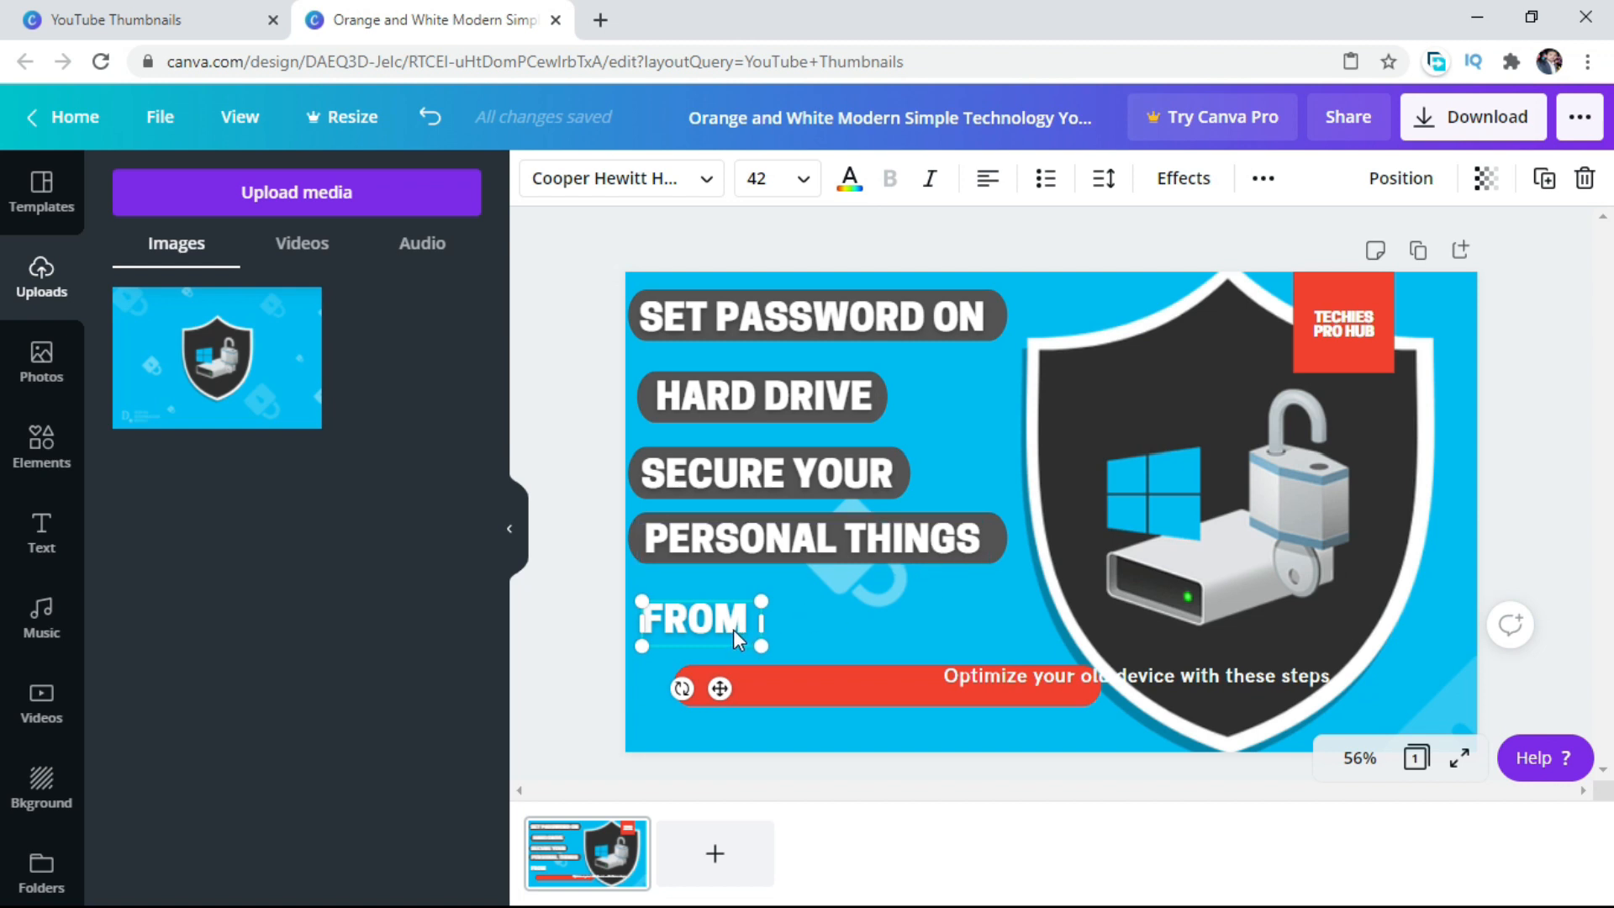
right_click(798, 499)
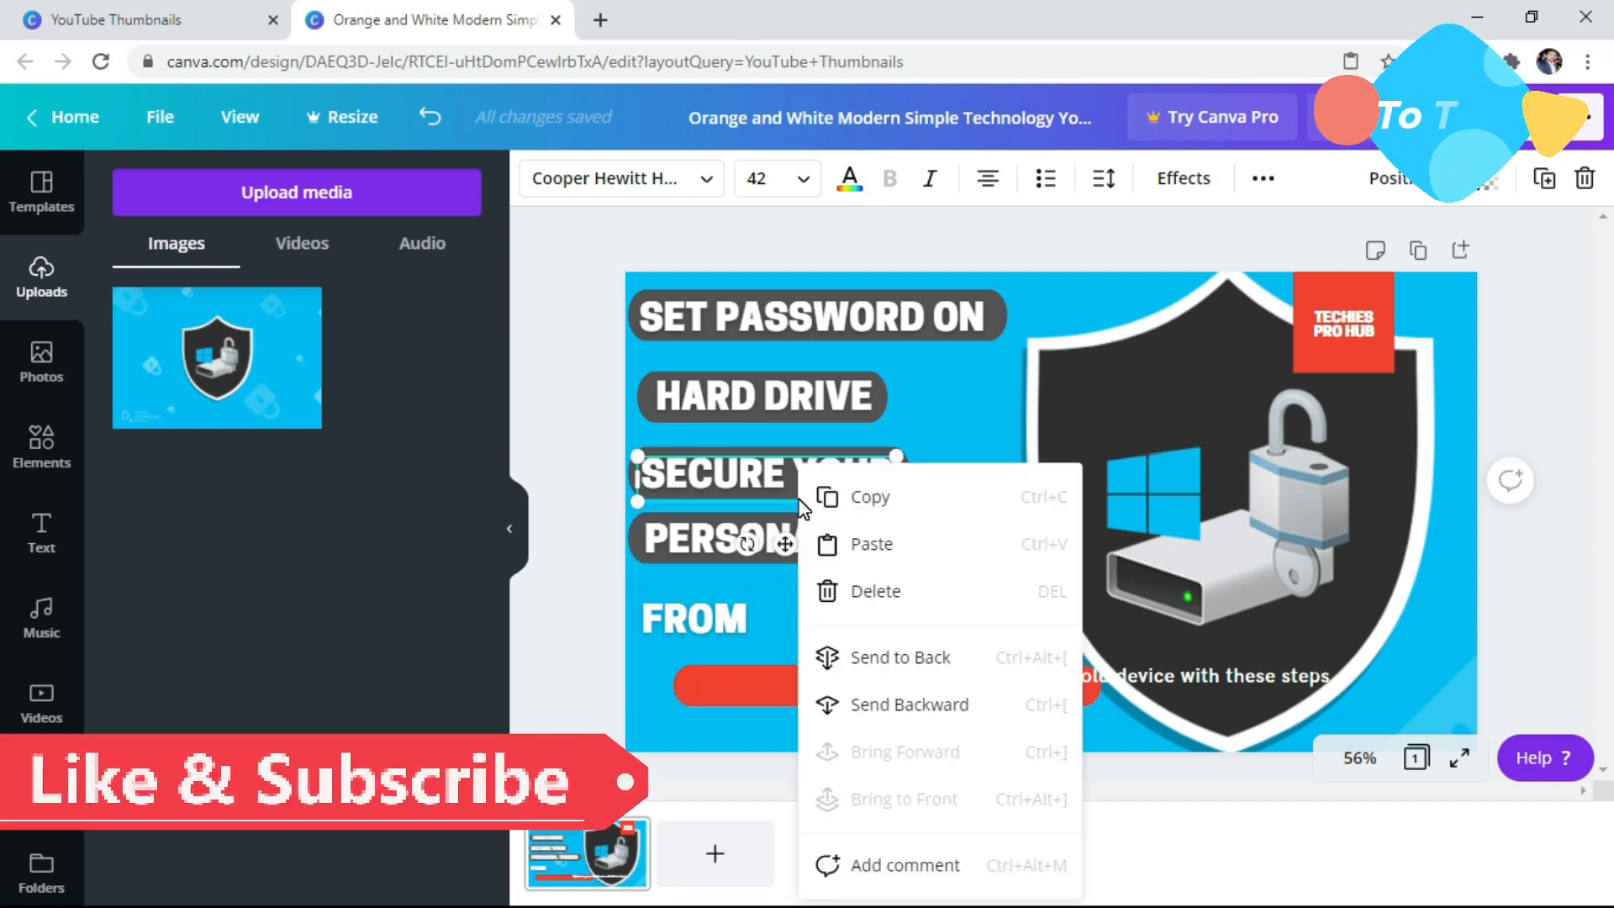
left_click(865, 547)
left_click_drag(825, 340, 815, 622)
right_click(853, 629)
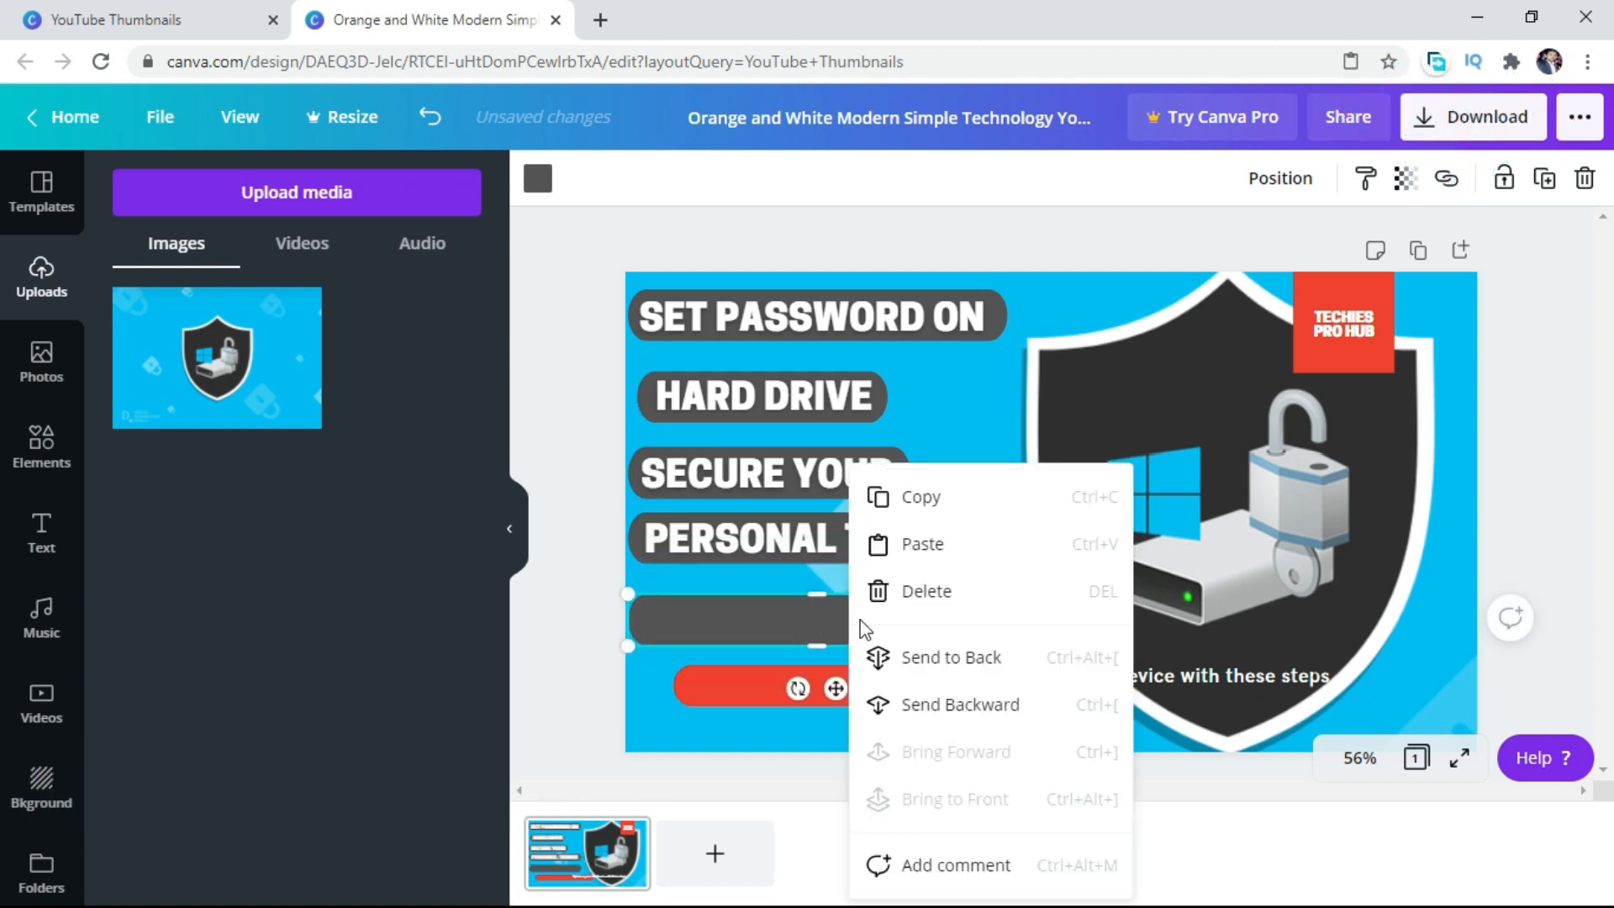
left_click(925, 664)
left_click_drag(1012, 622, 772, 622)
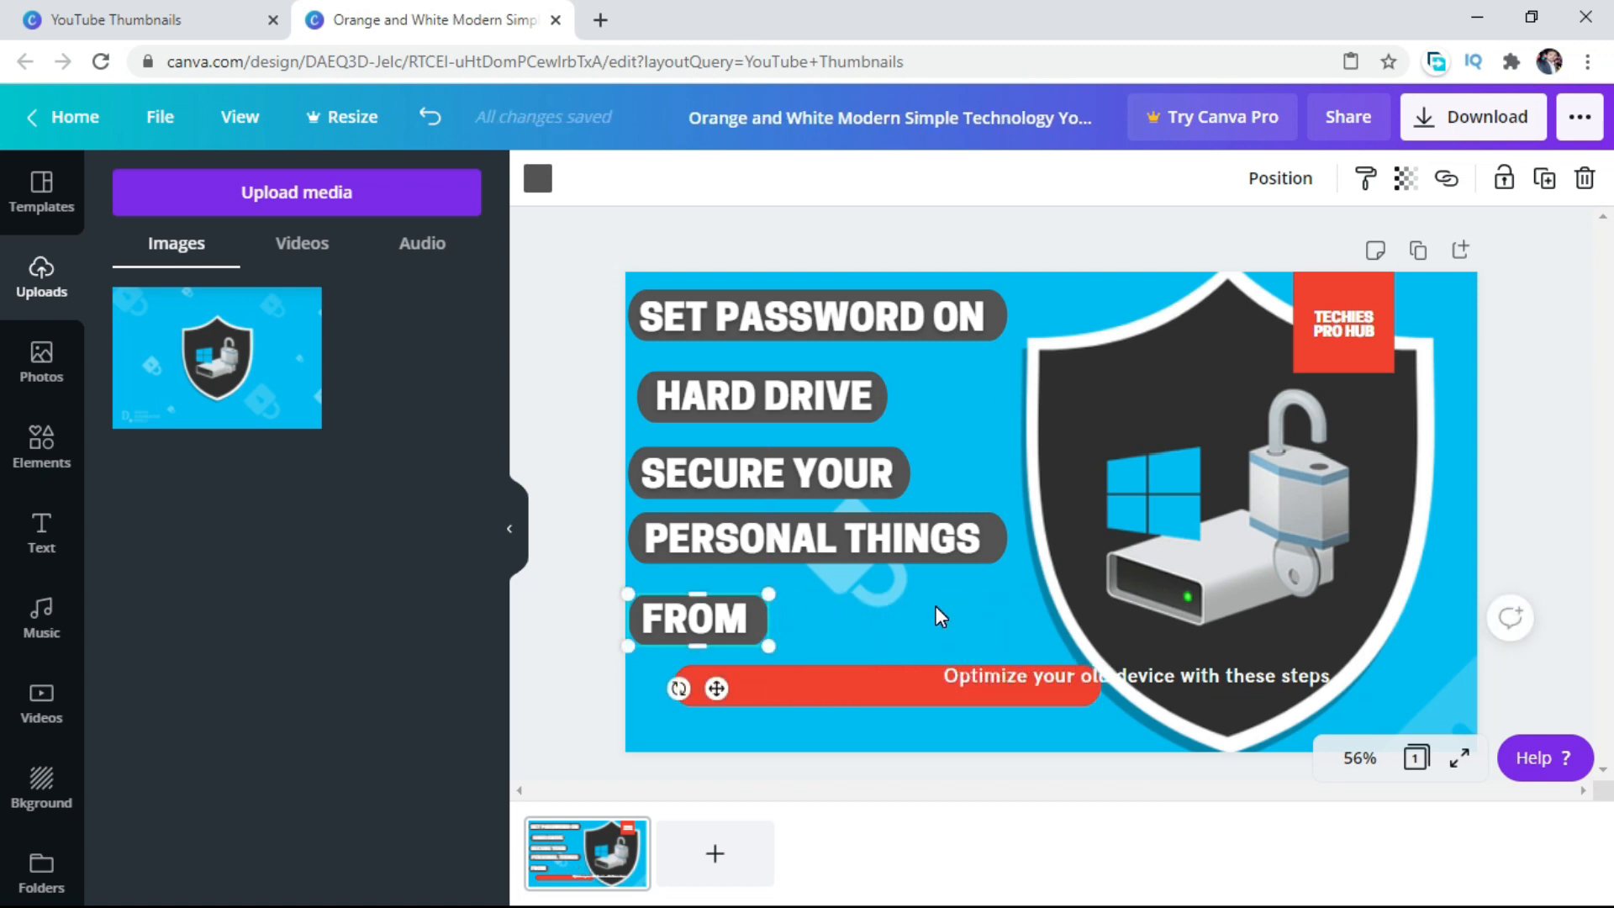
Move the red bar below "FROM", align it with the gray bars' left edge, and make it slightly taller and wider.
left_click(875, 674)
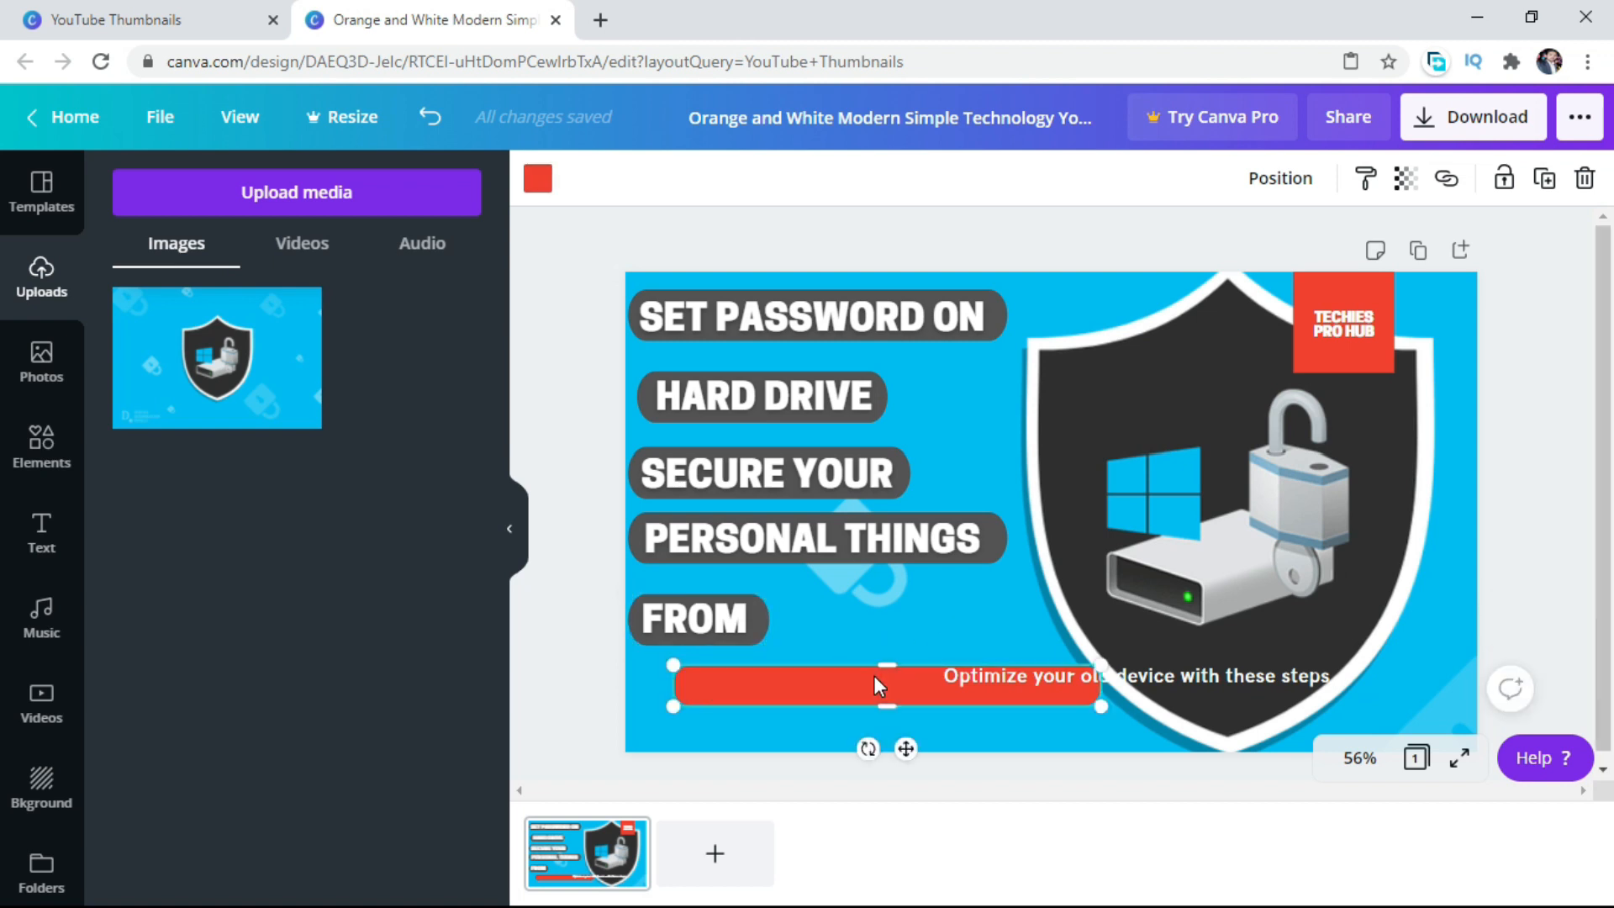
left_click_drag(874, 674, 829, 705)
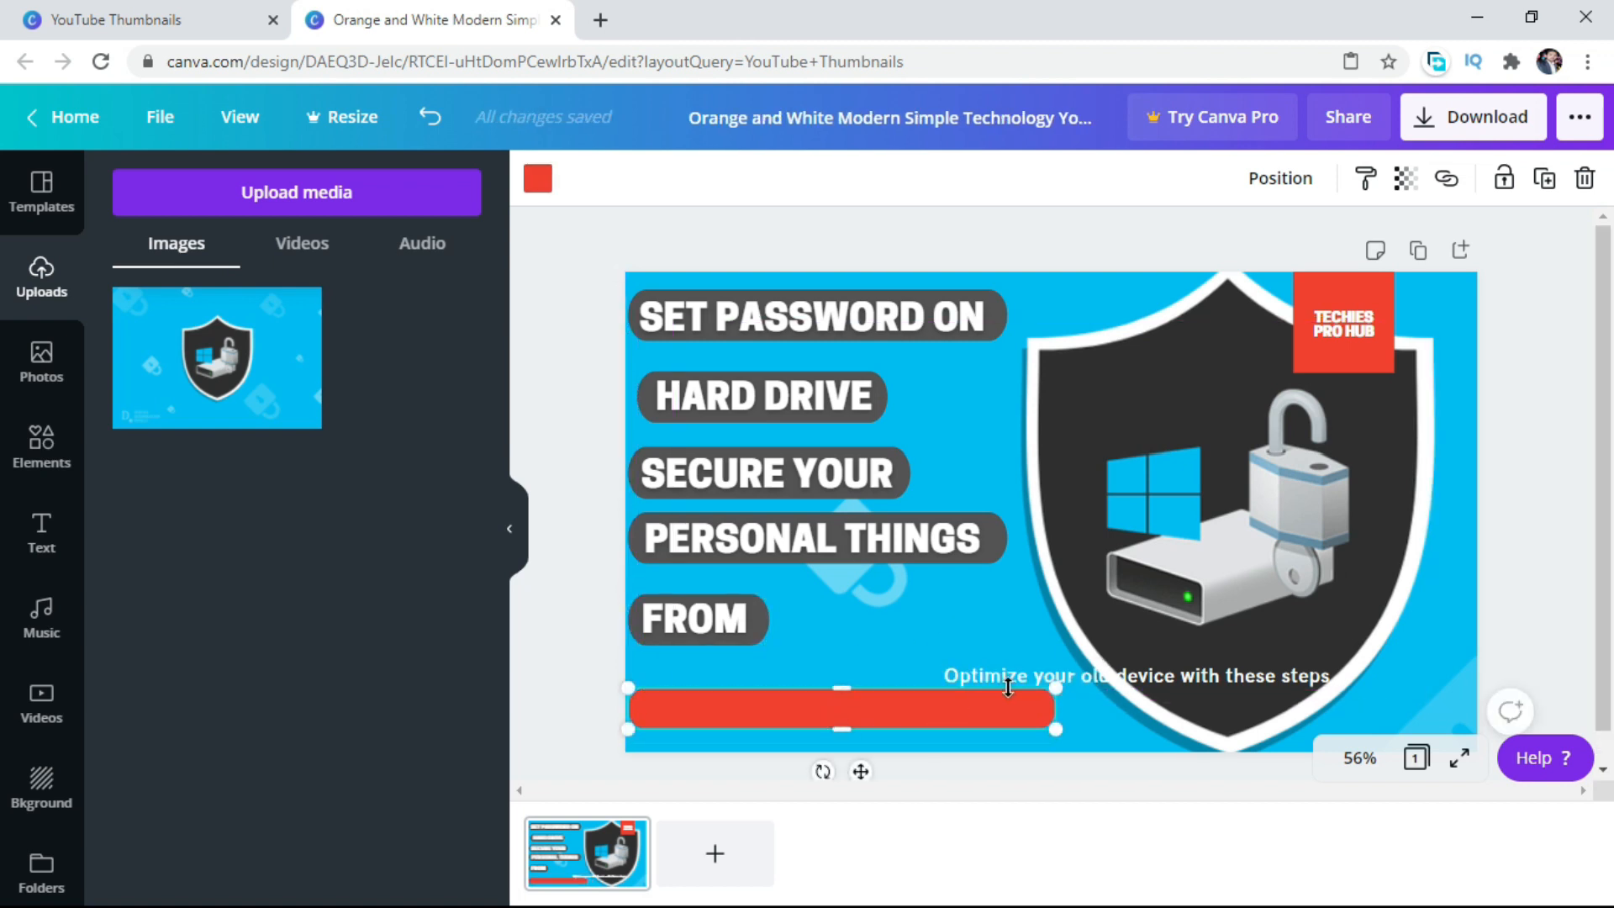
left_click_drag(844, 689, 845, 677)
left_click_drag(1055, 706, 849, 697)
Place the "Optimize your old device with these steps" text on the red bar and enlarge it to size 23.7.
left_click(1149, 669)
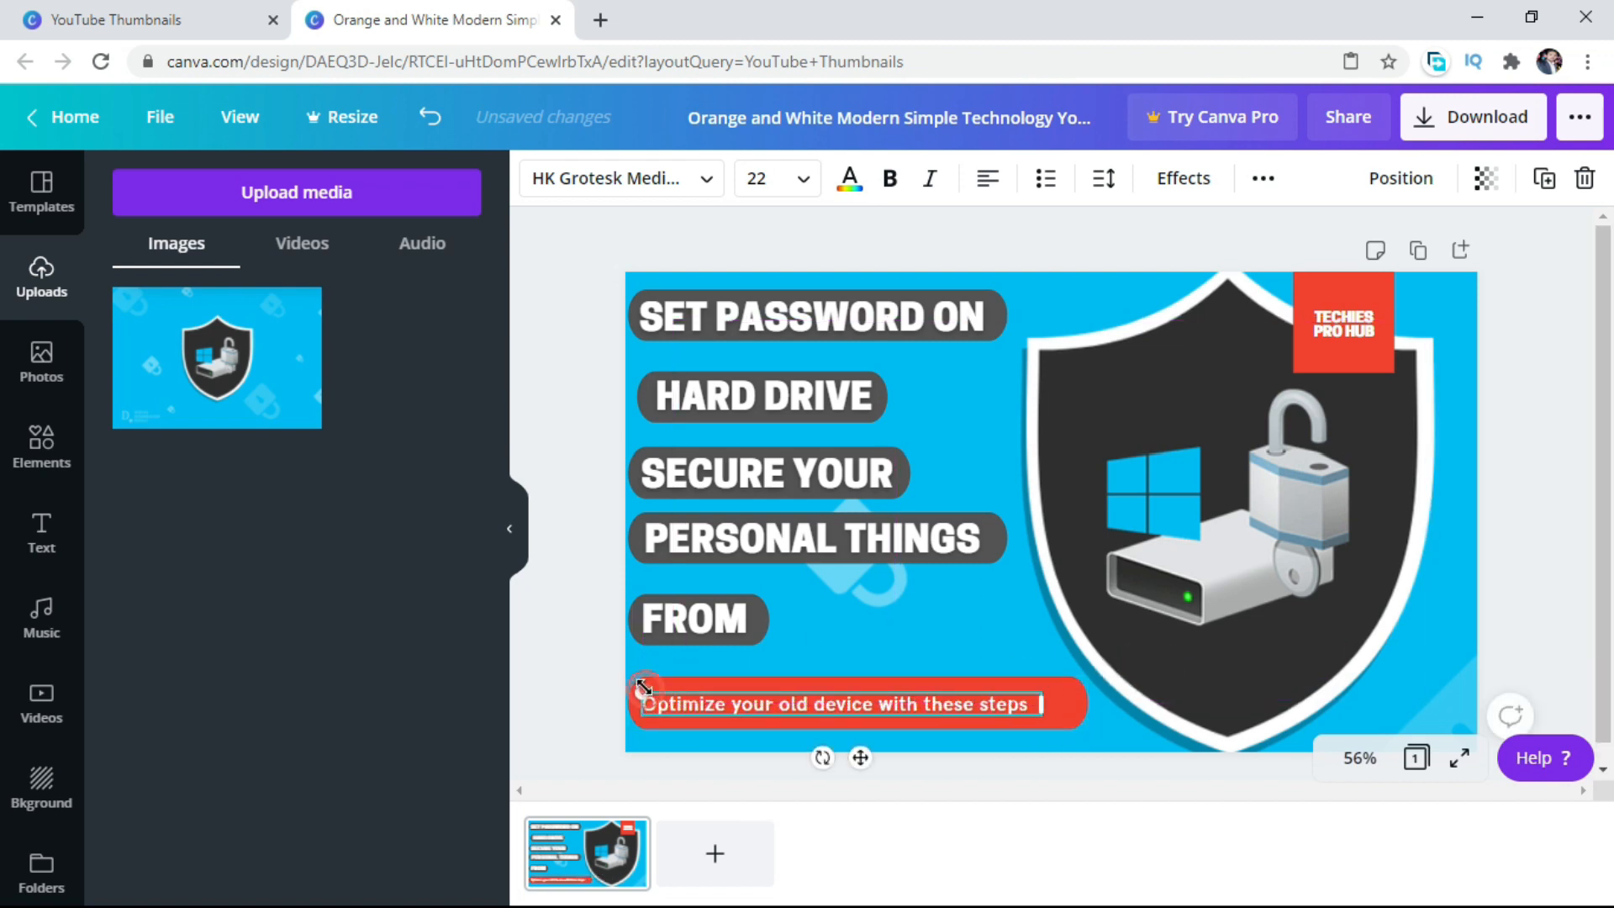
left_click_drag(642, 691, 609, 686)
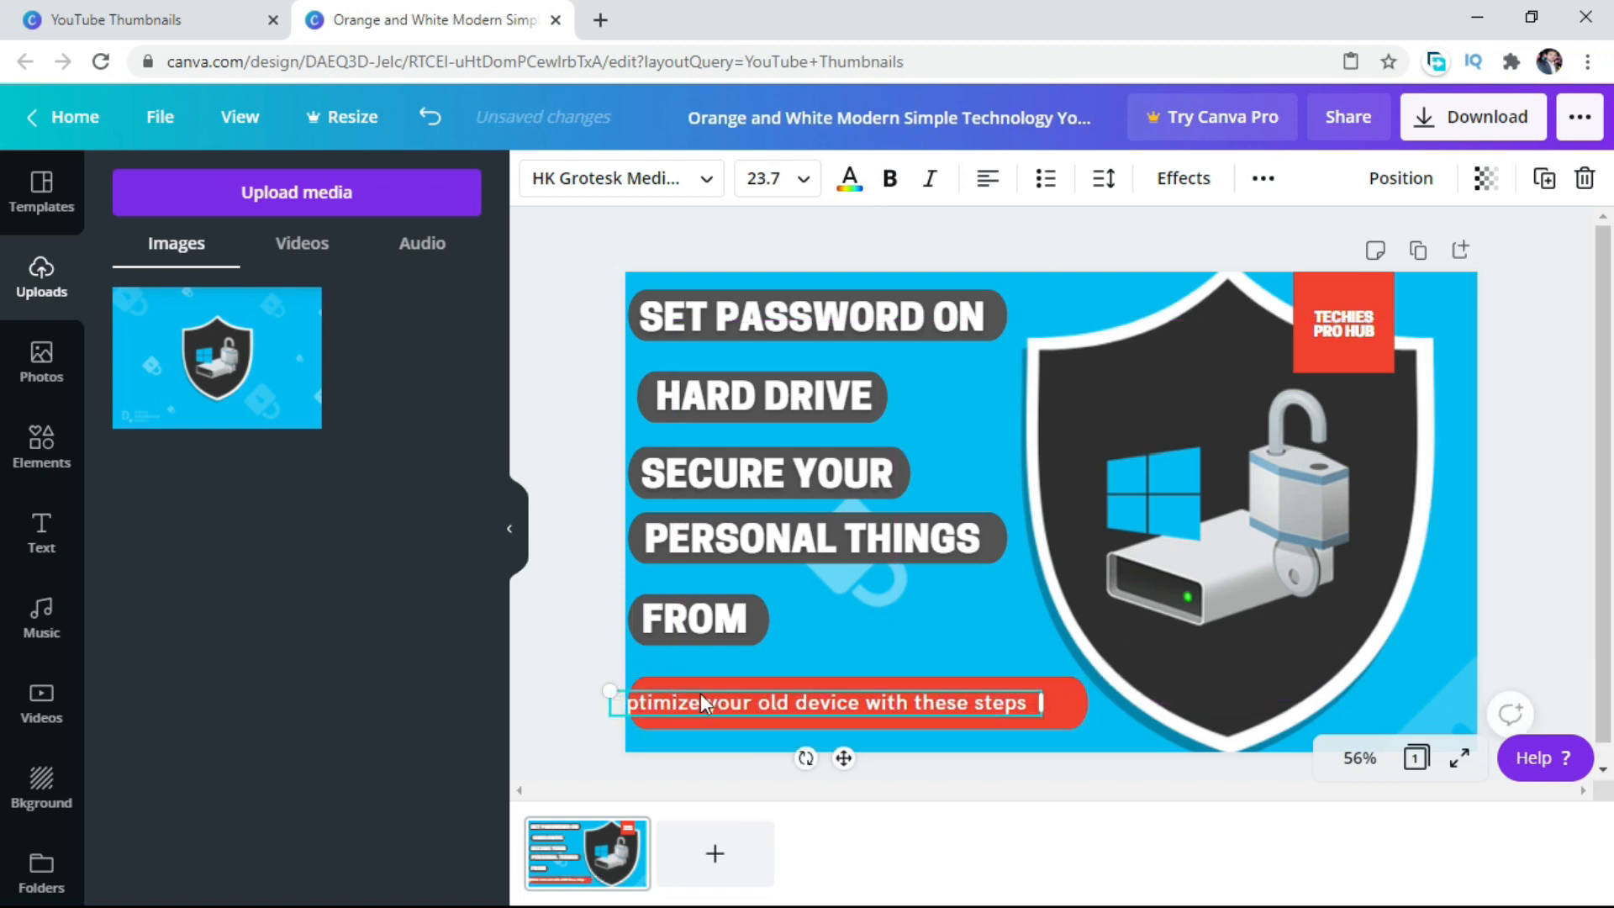
left_click_drag(715, 698, 755, 698)
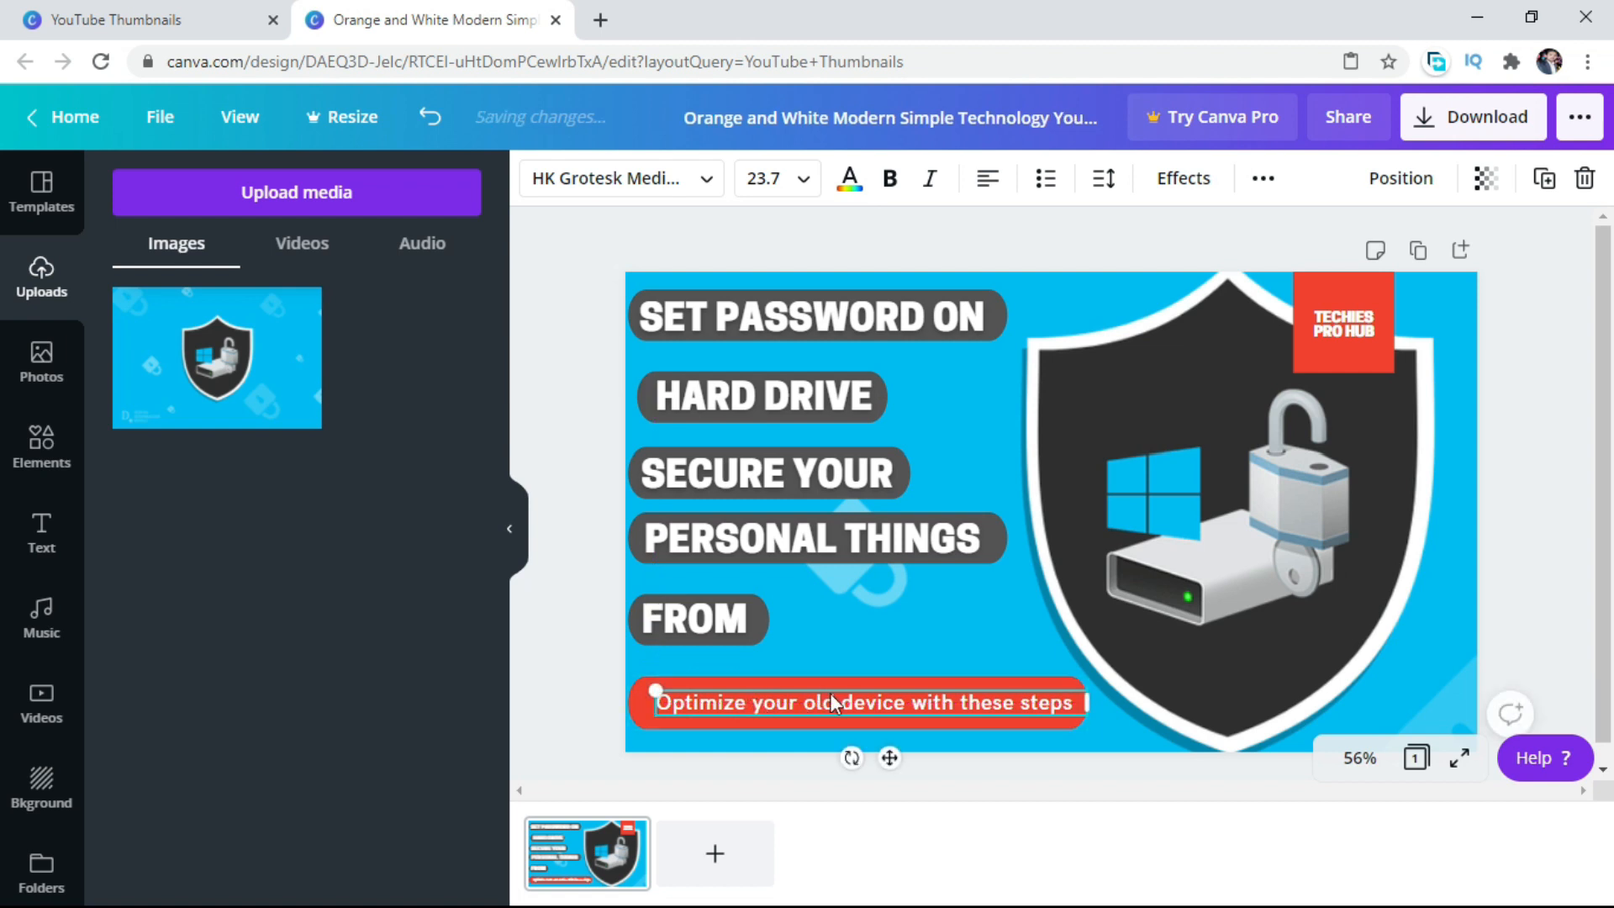
Set the red bar's text to Cooper Hewitt Heavy and widen its text box so it fits on one line.
left_click(709, 182)
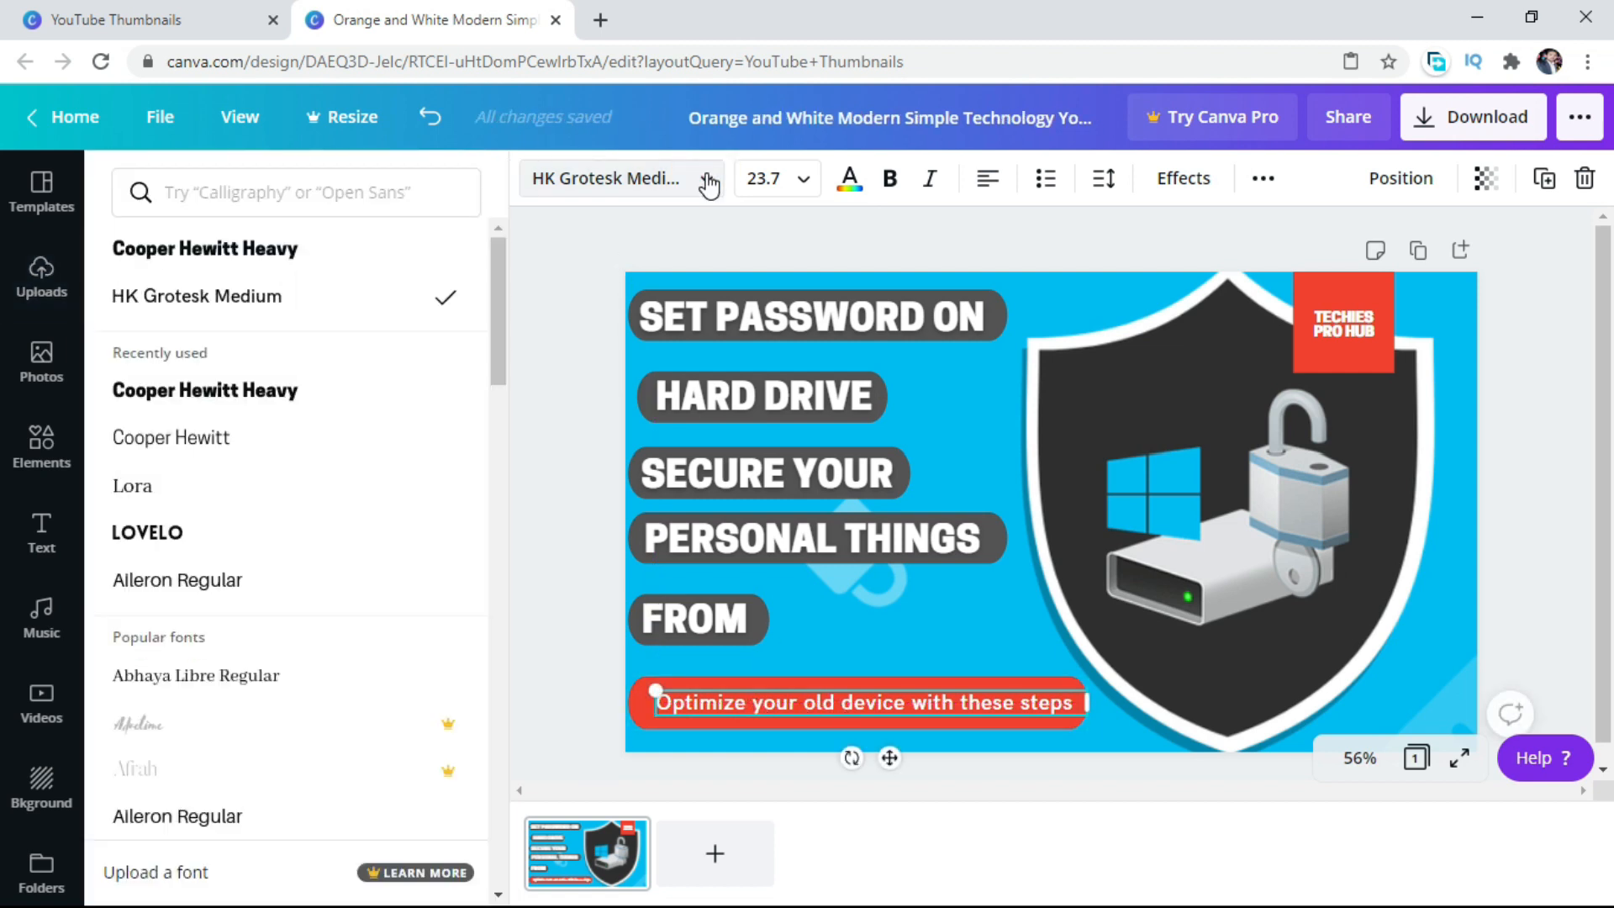
left_click(232, 391)
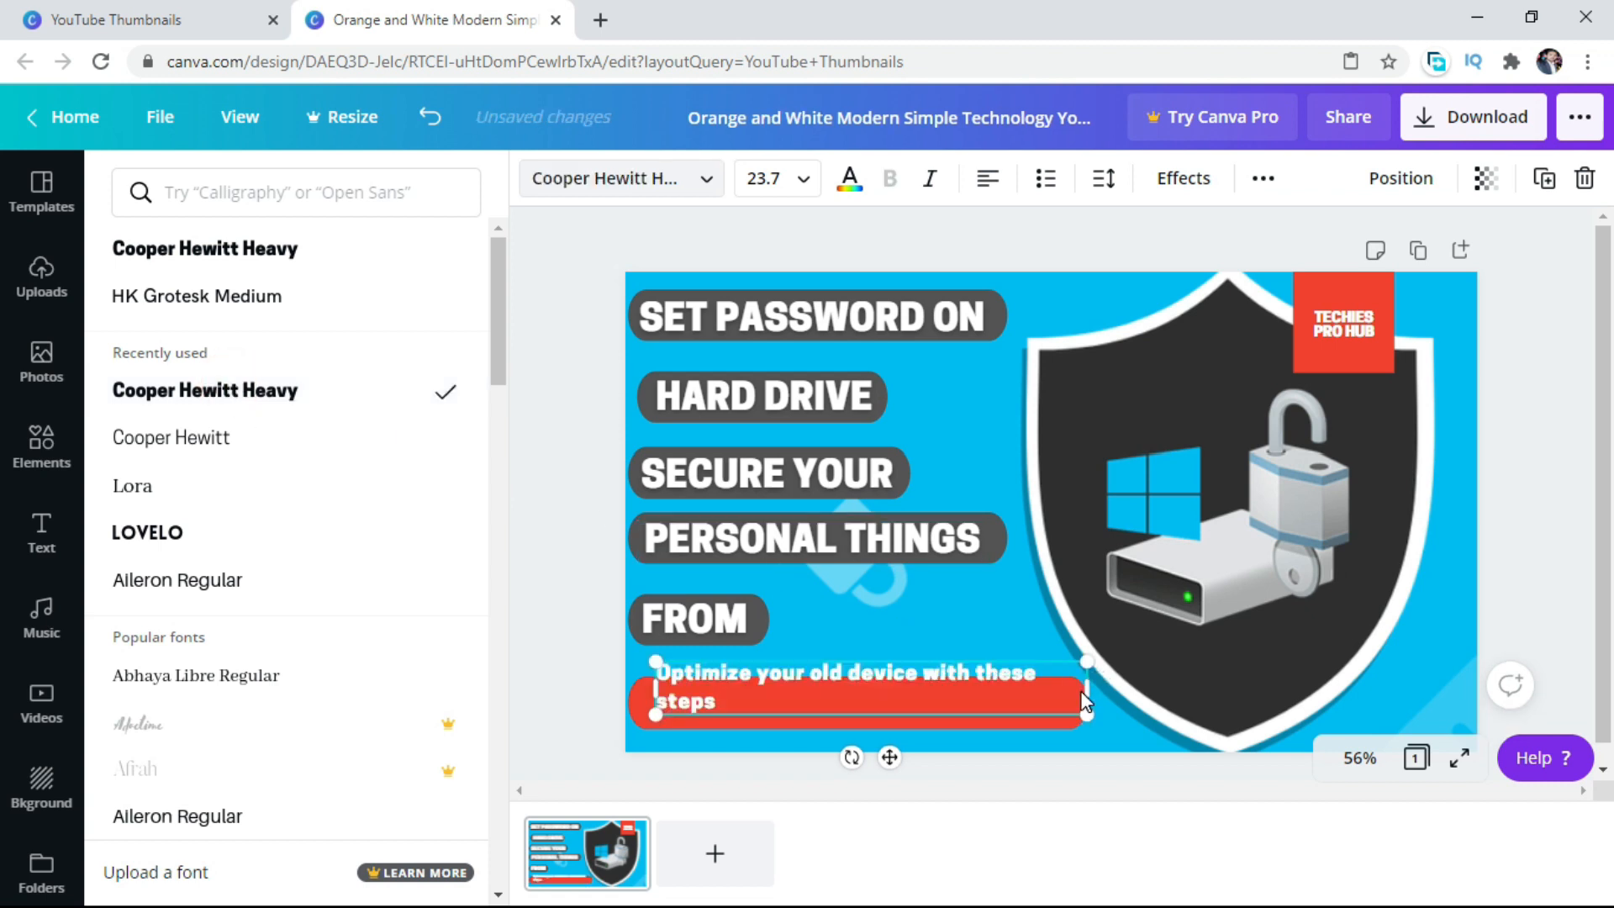
left_click_drag(1088, 689, 1118, 691)
Replace the text on the red bar with "WINDOWS 10 , 8.1 , 8 , 7".
left_click(973, 701)
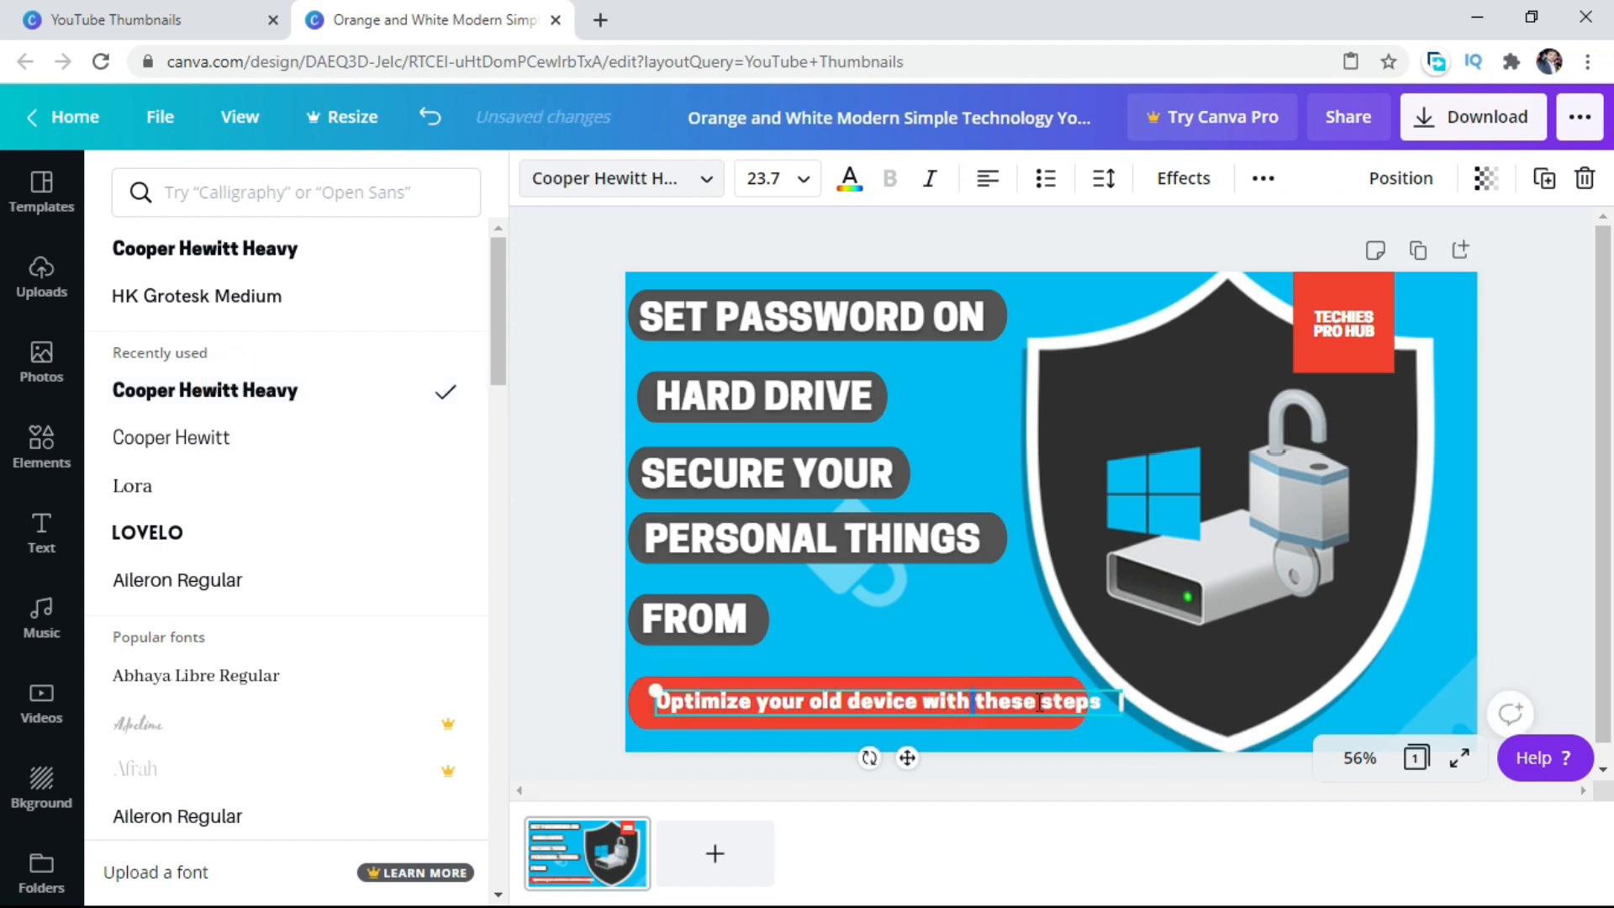
key("BackSpace")
key("BackSpace")
key("BackSpace")
key("BackSpace")
key("BackSpace")
key("BackSpace")
key("BackSpace")
key("BackSpace")
key("BackSpace")
key("BackSpace")
key("BackSpace")
key("BackSpace")
key("BackSpace")
key("BackSpace")
key("BackSpace")
key("BackSpace")
key("BackSpace")
key("BackSpace")
key("BackSpace")
key("BackSpace")
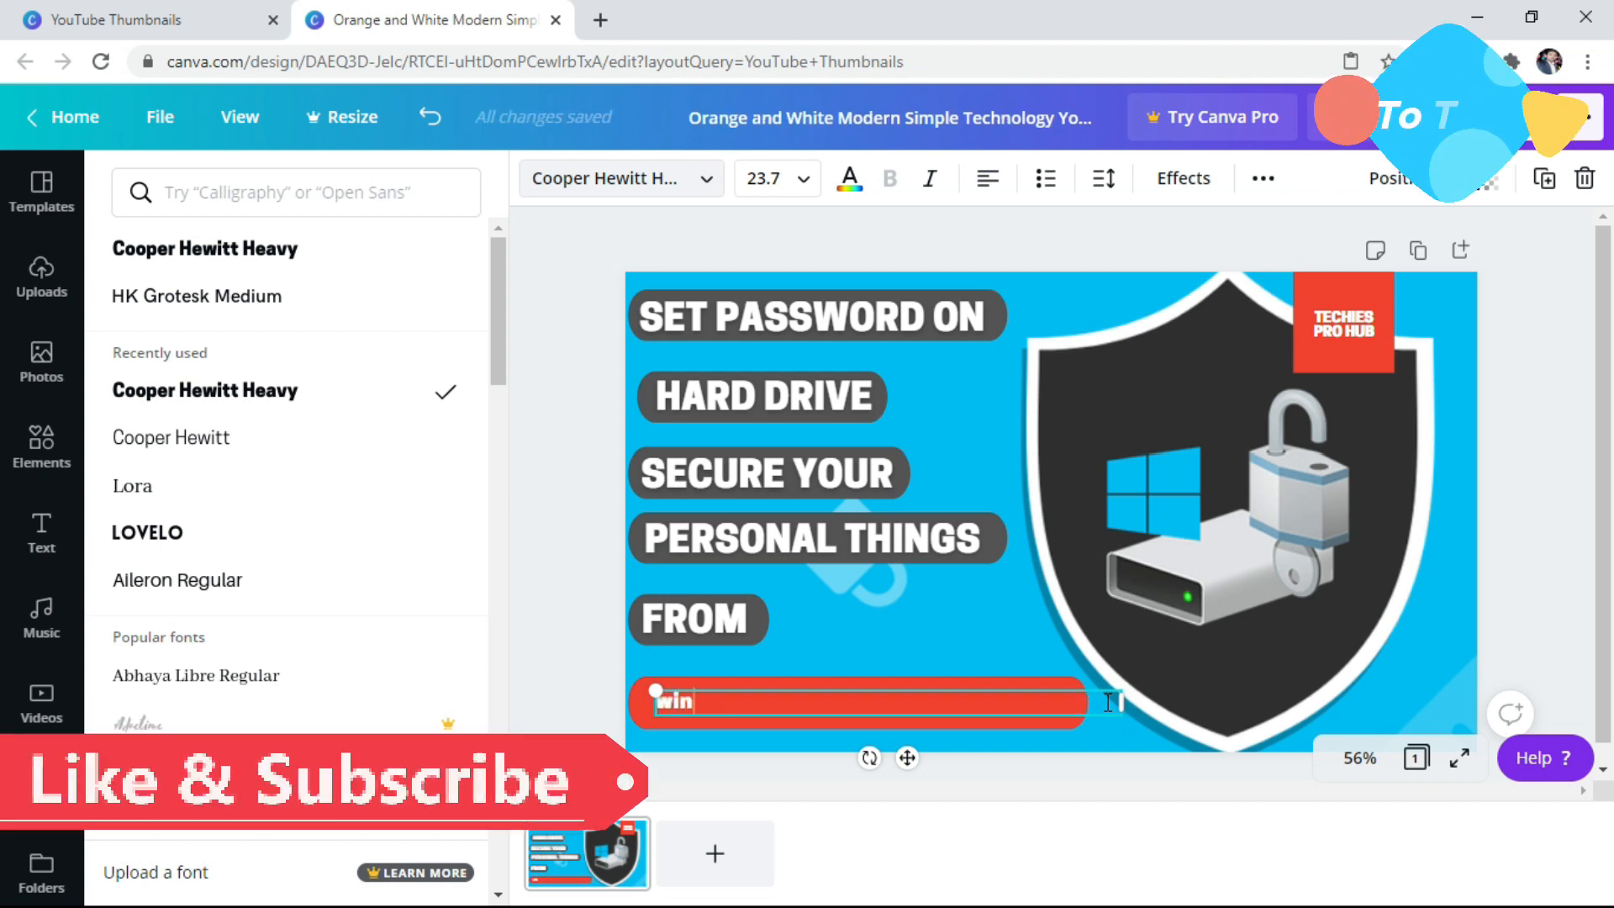
key("BackSpace")
key("BackSpace")
key("BackSpace")
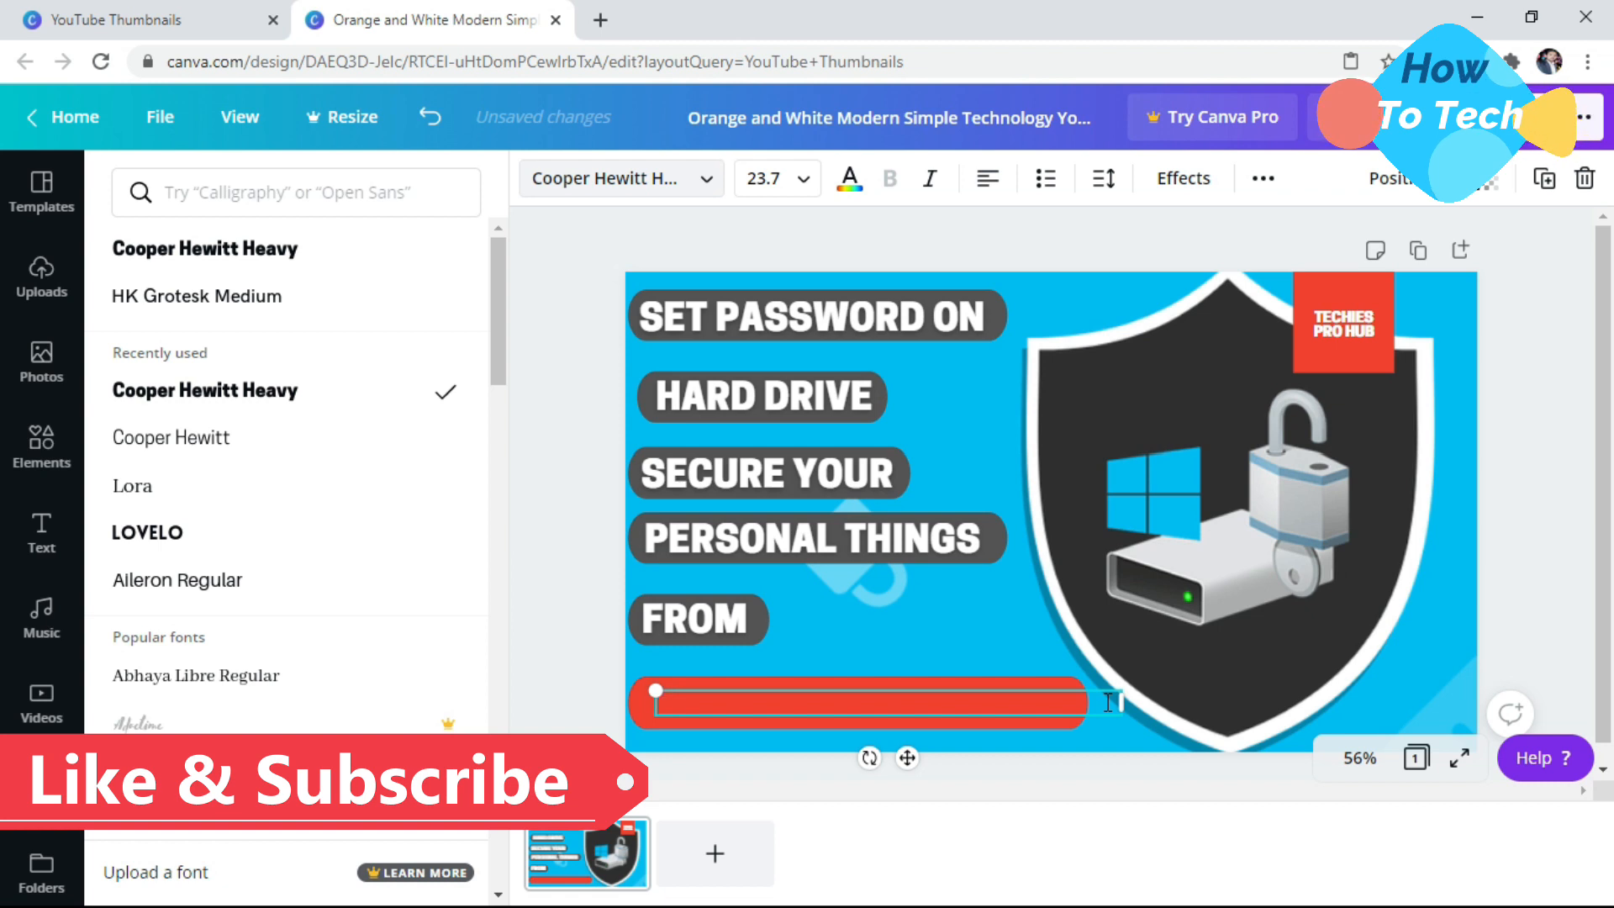
type("WINDOE")
key("BackSpace")
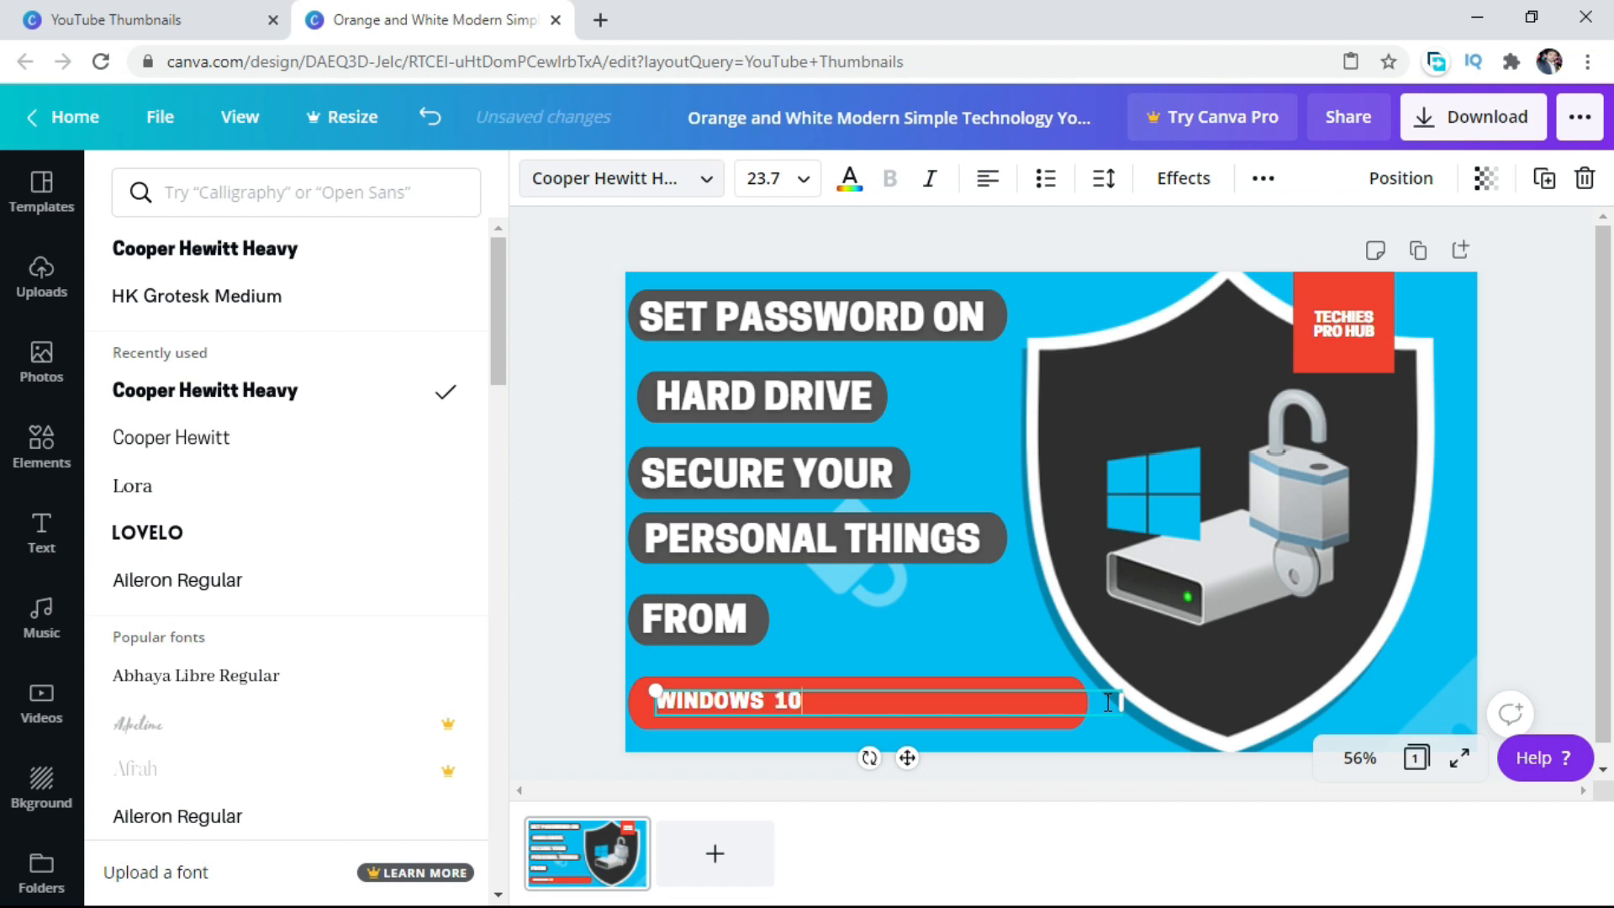
type("8.1 , 8 , 7")
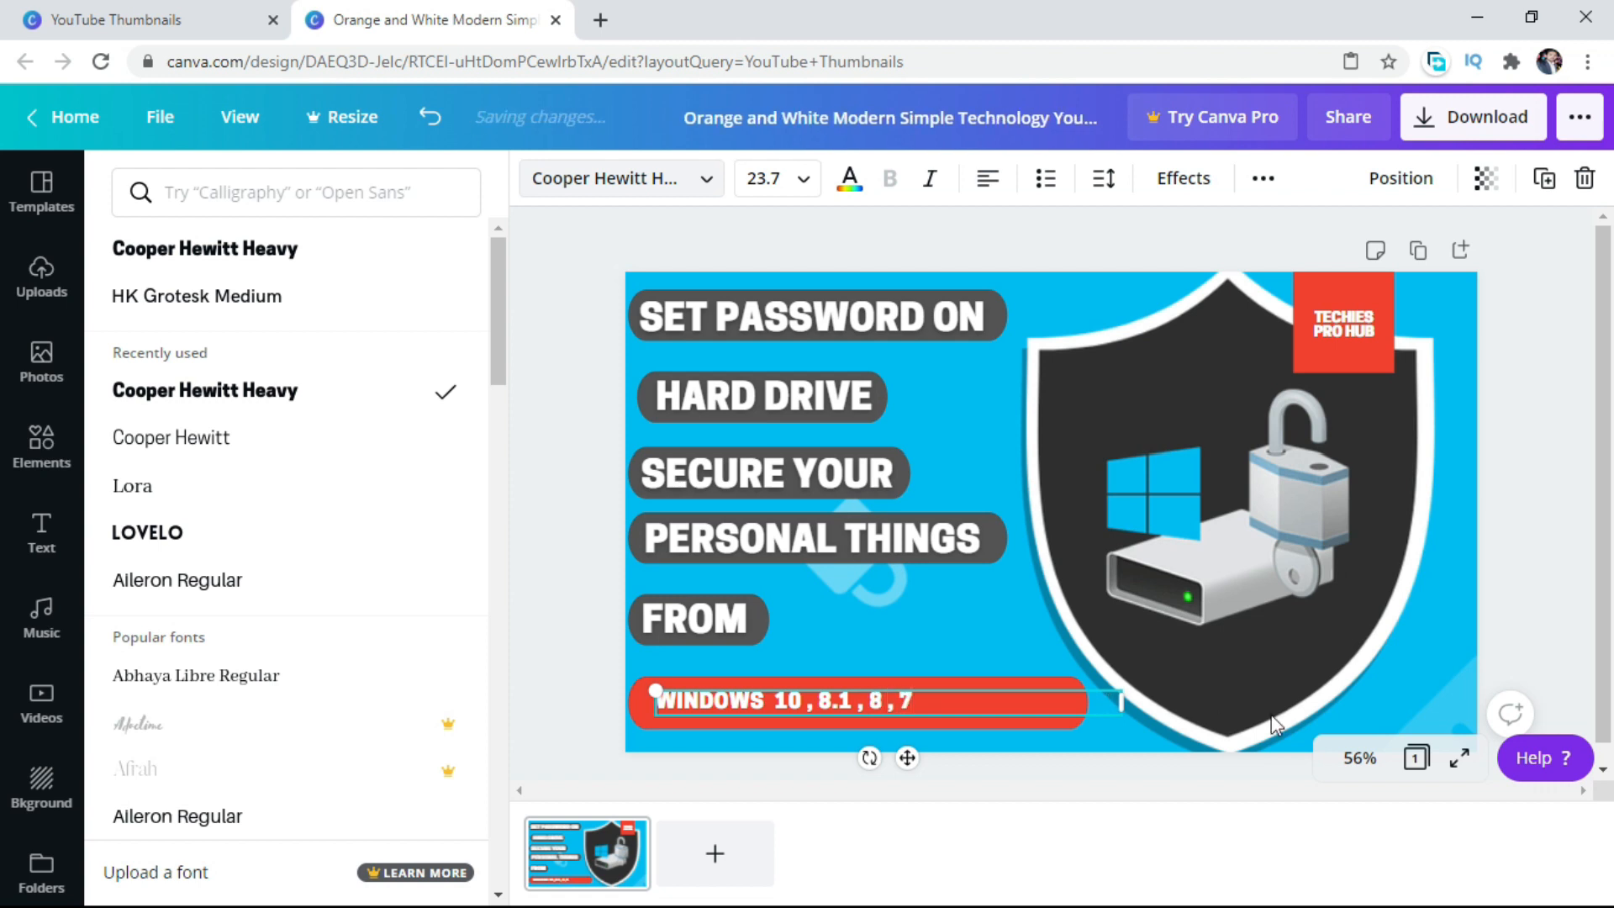
Narrow the Windows versions text box, enlarge its text to size 26.4, and shift it toward the red bar's center.
left_click_drag(1120, 703, 1032, 703)
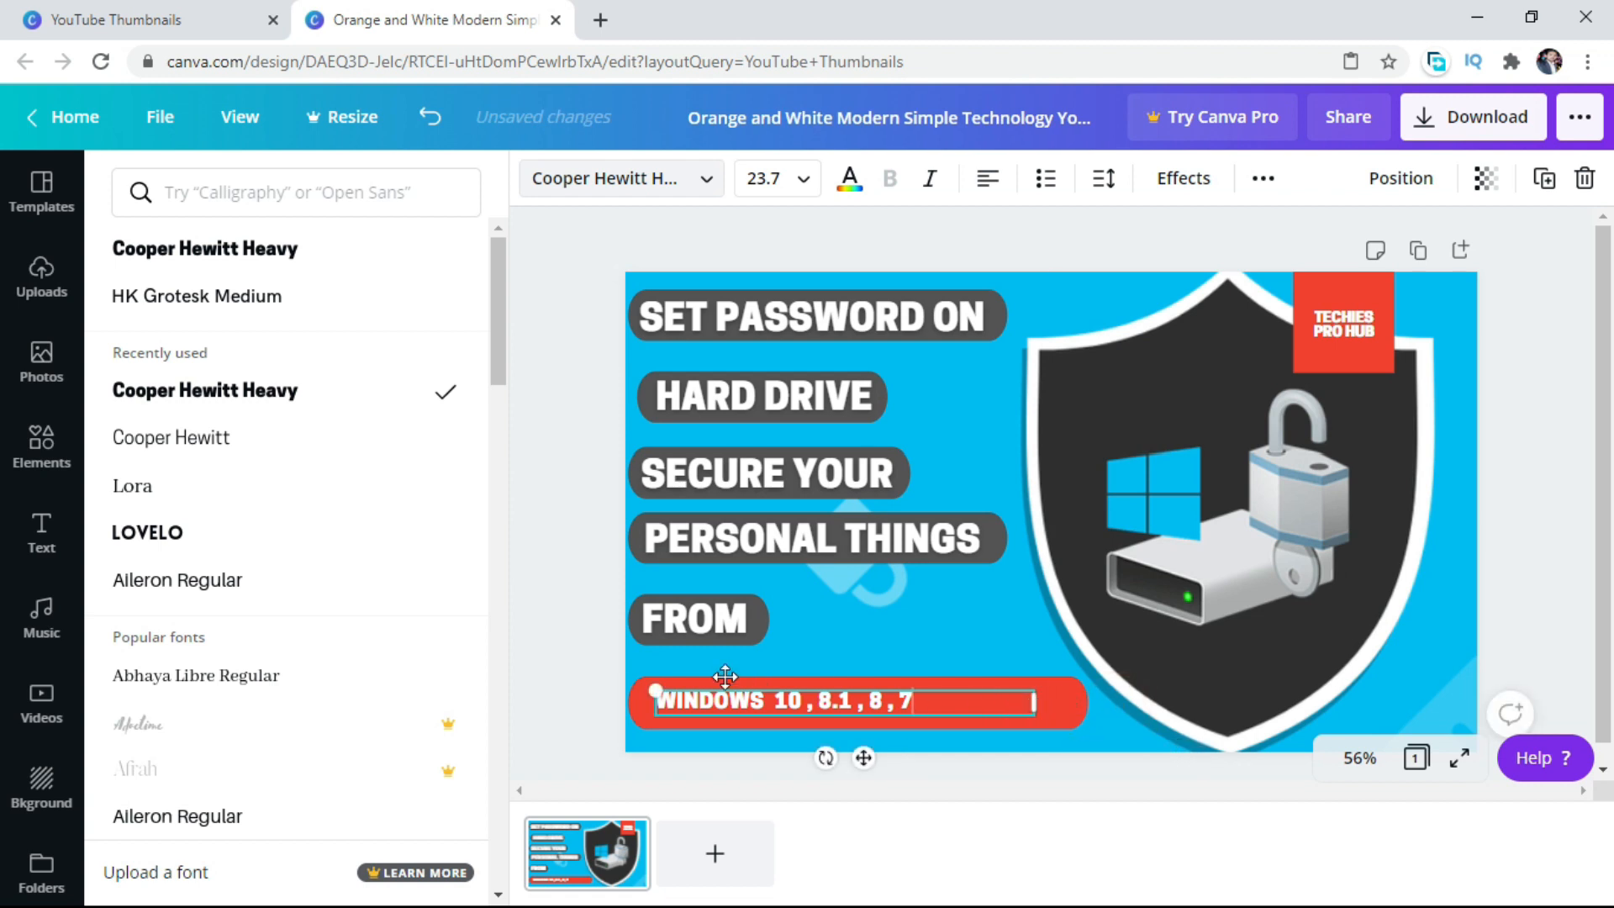
left_click_drag(656, 688, 641, 687)
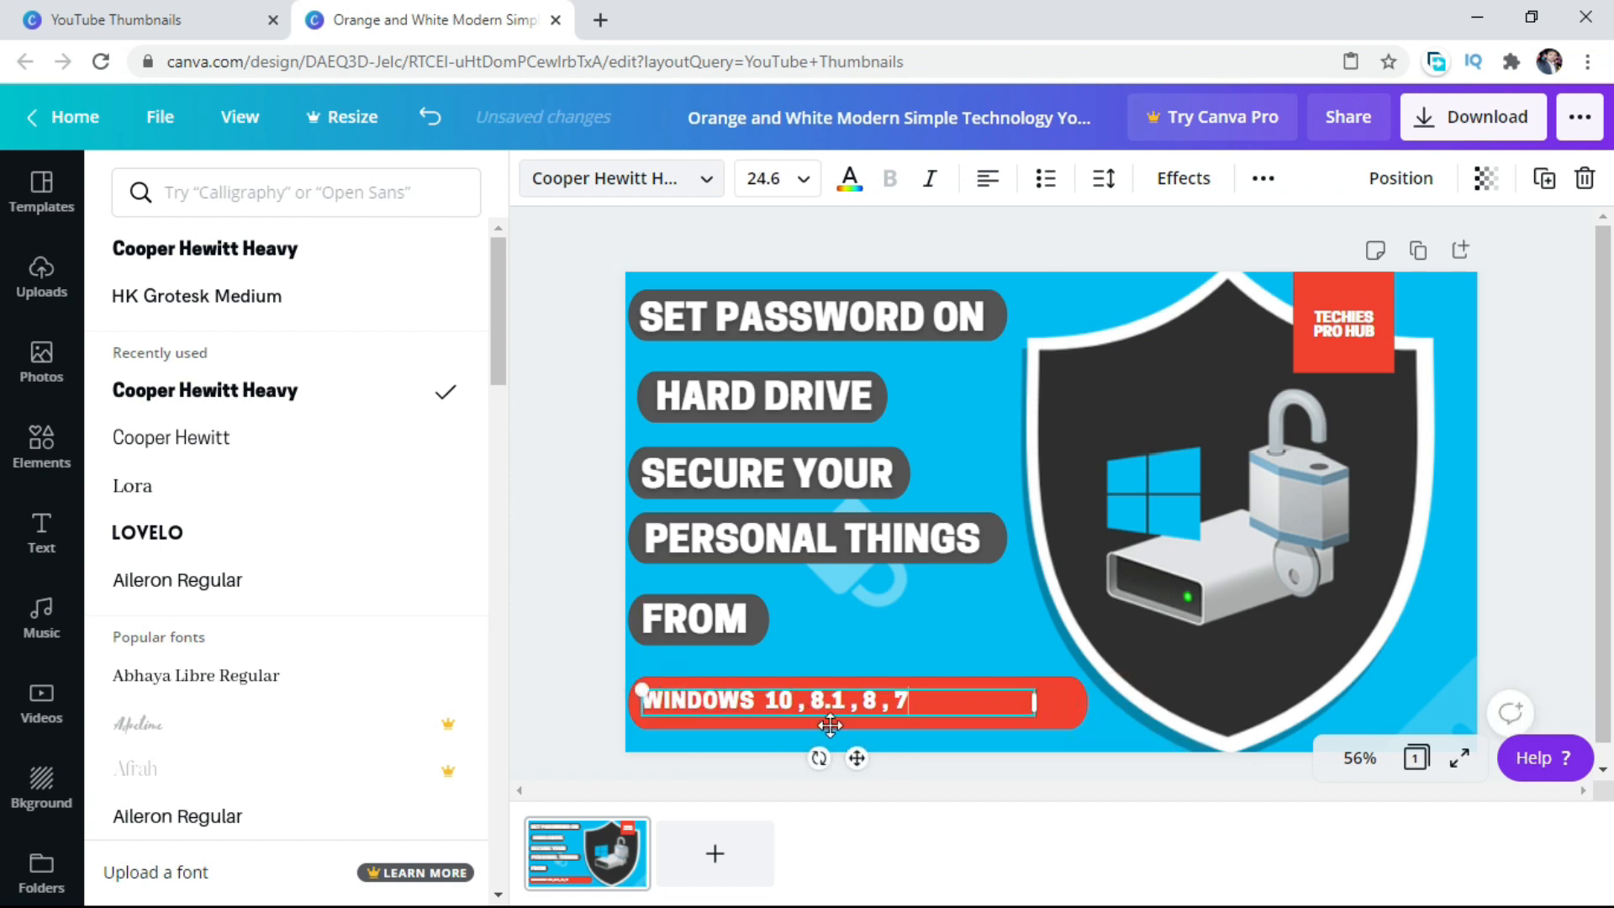
left_click_drag(854, 759, 916, 758)
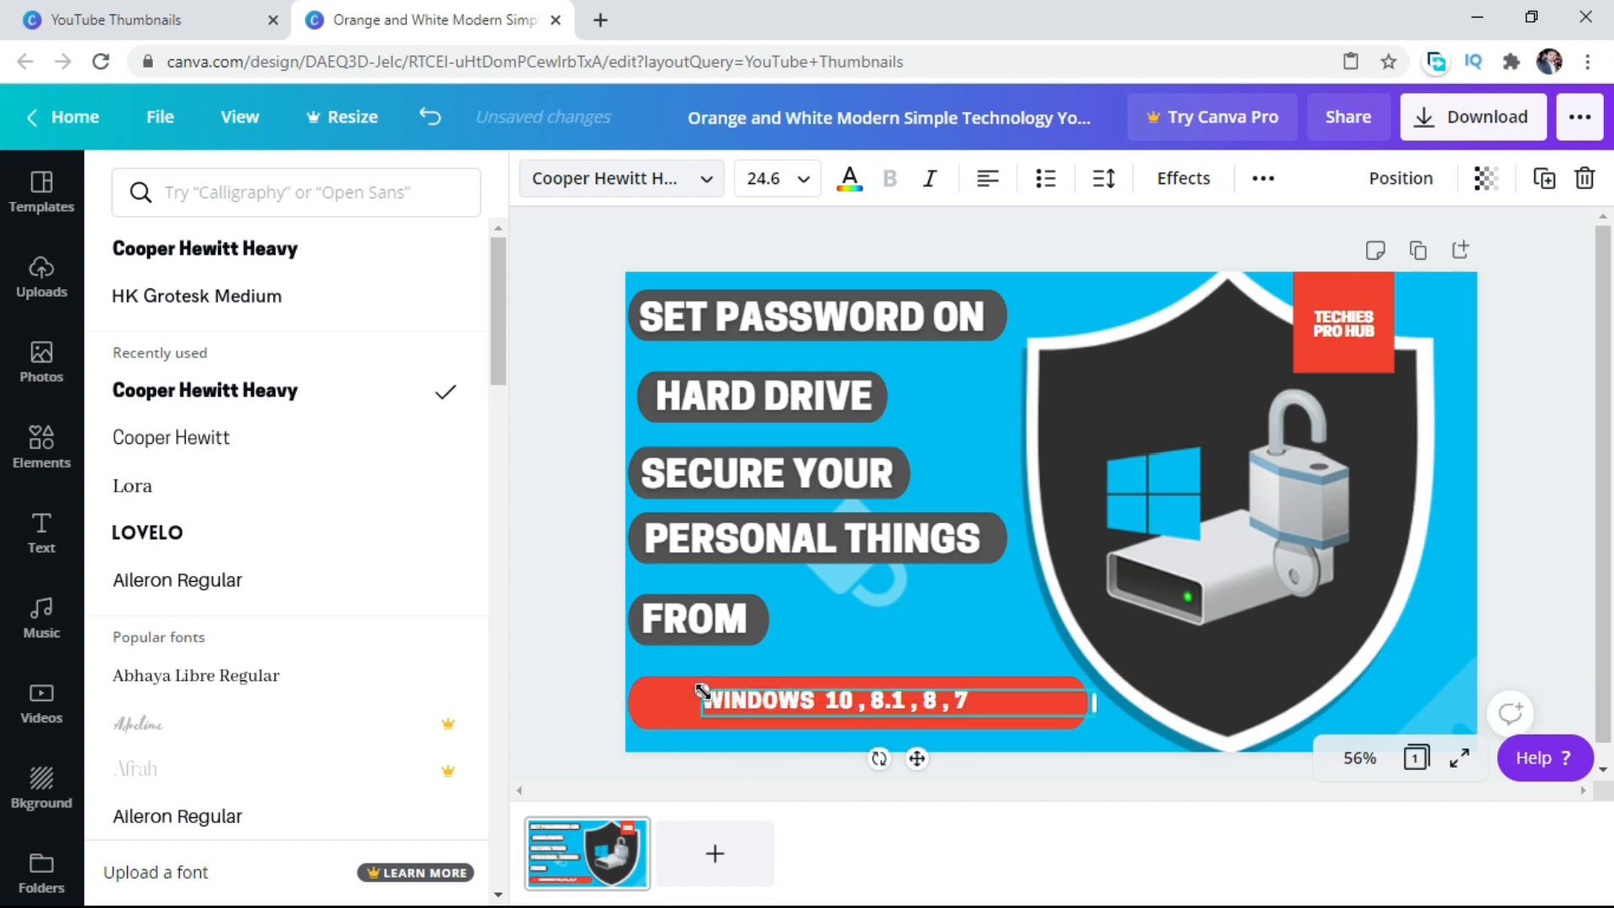
left_click_drag(700, 691, 673, 687)
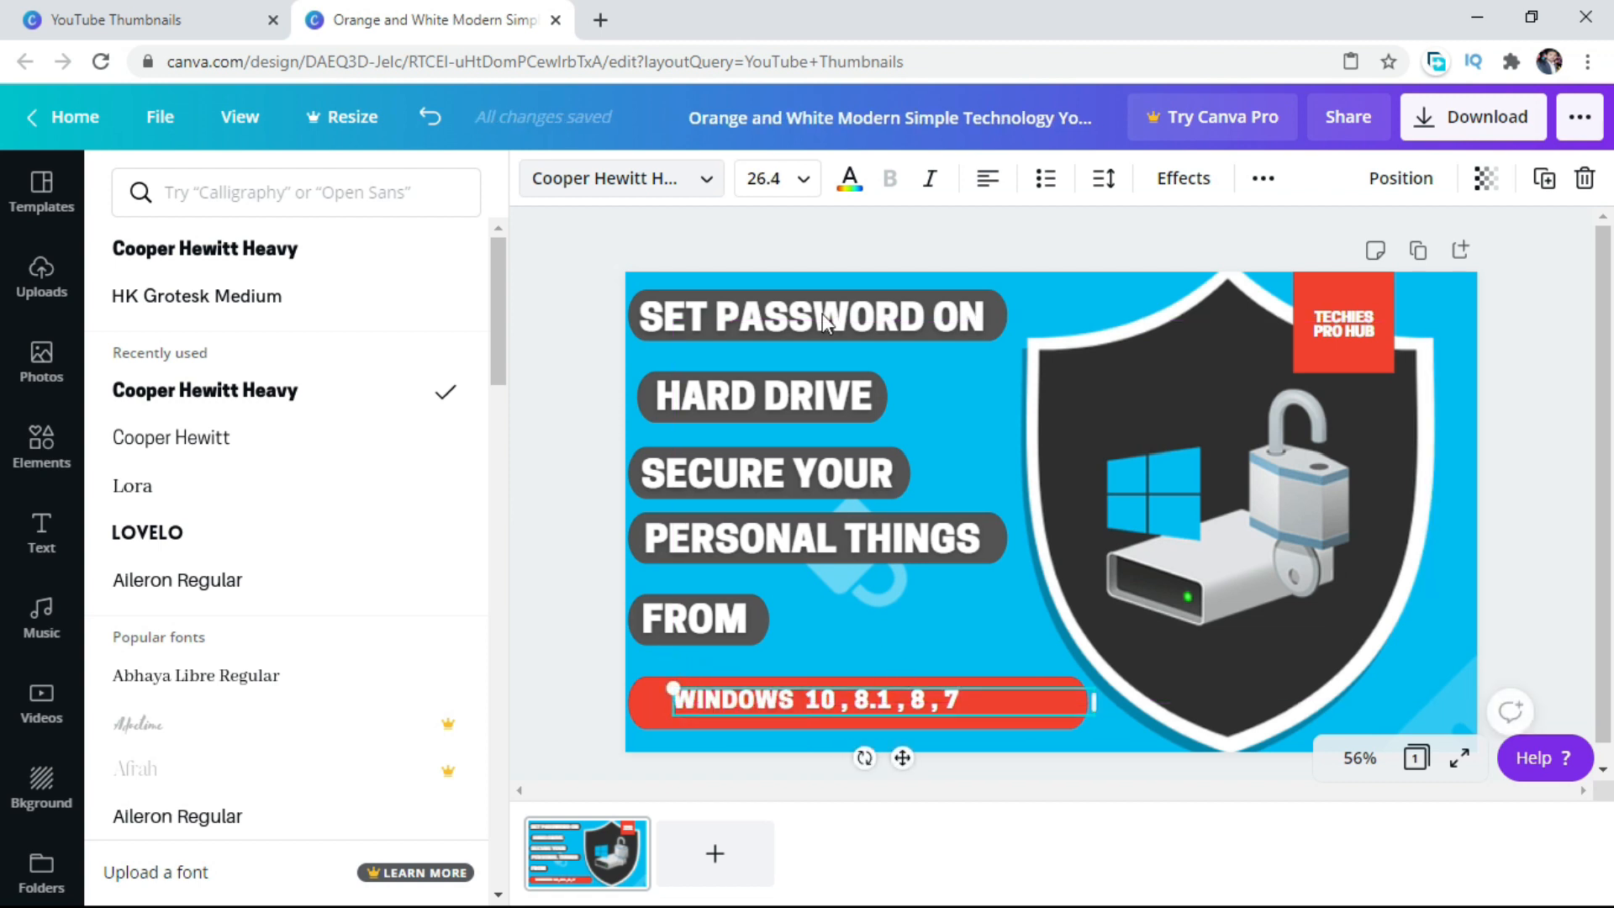
Enlarge the Windows versions text to size 42, widen its box onto one line, and fit it on the red bar at size 41.1.
left_click(810, 179)
left_click_drag(888, 324, 889, 454)
left_click(764, 533)
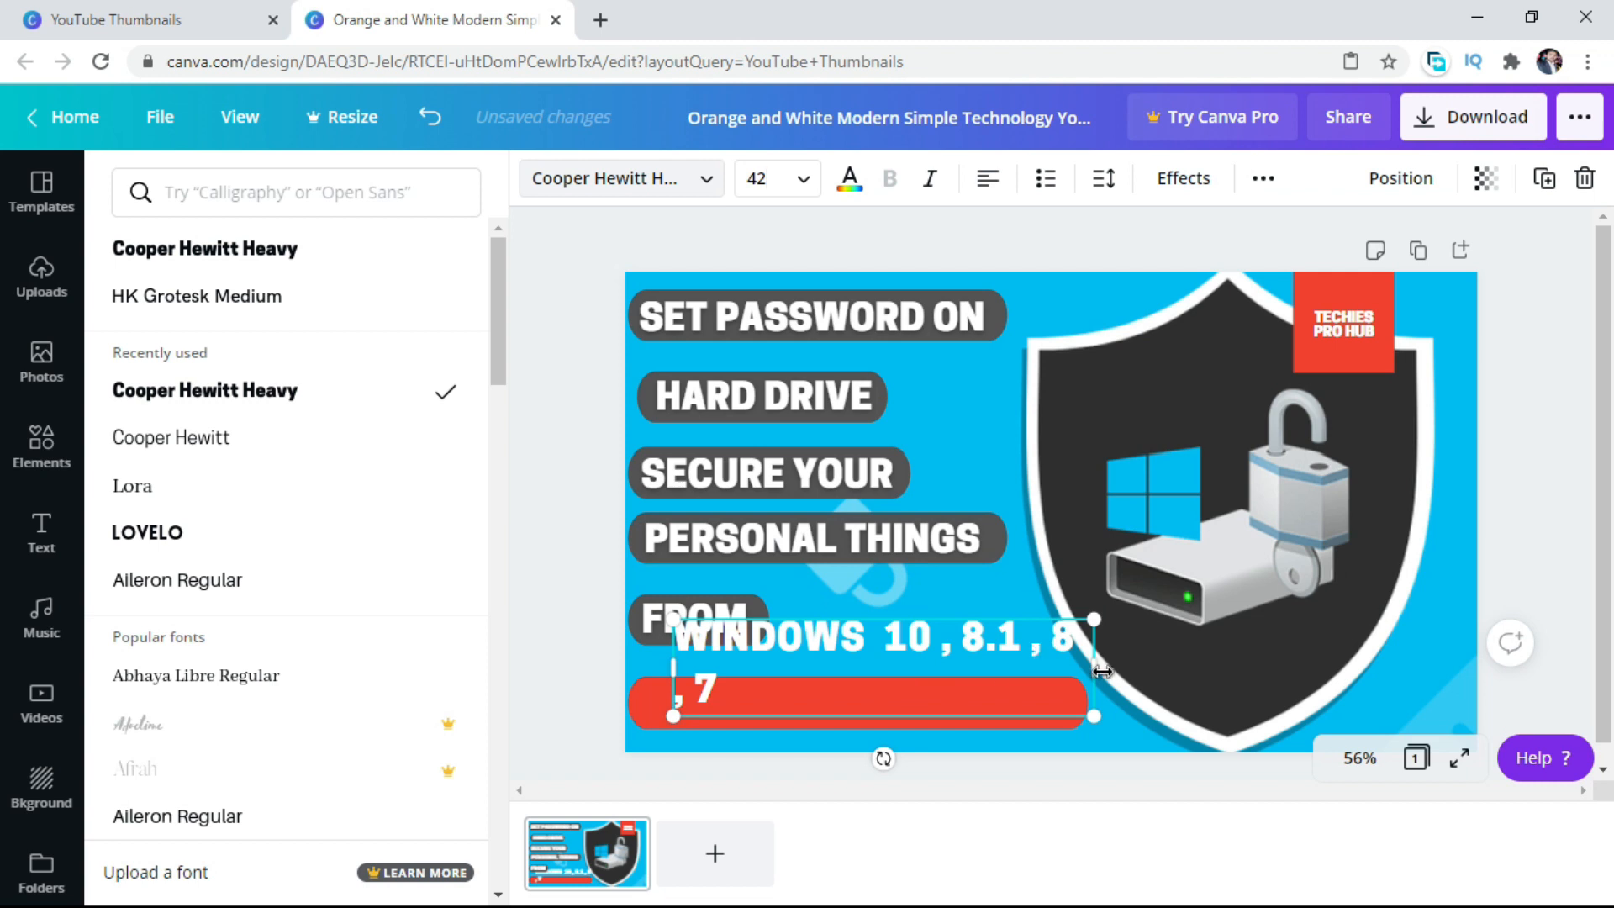
left_click_drag(1102, 672, 1133, 672)
left_click_drag(928, 765, 893, 792)
left_click_drag(1101, 708, 1086, 686)
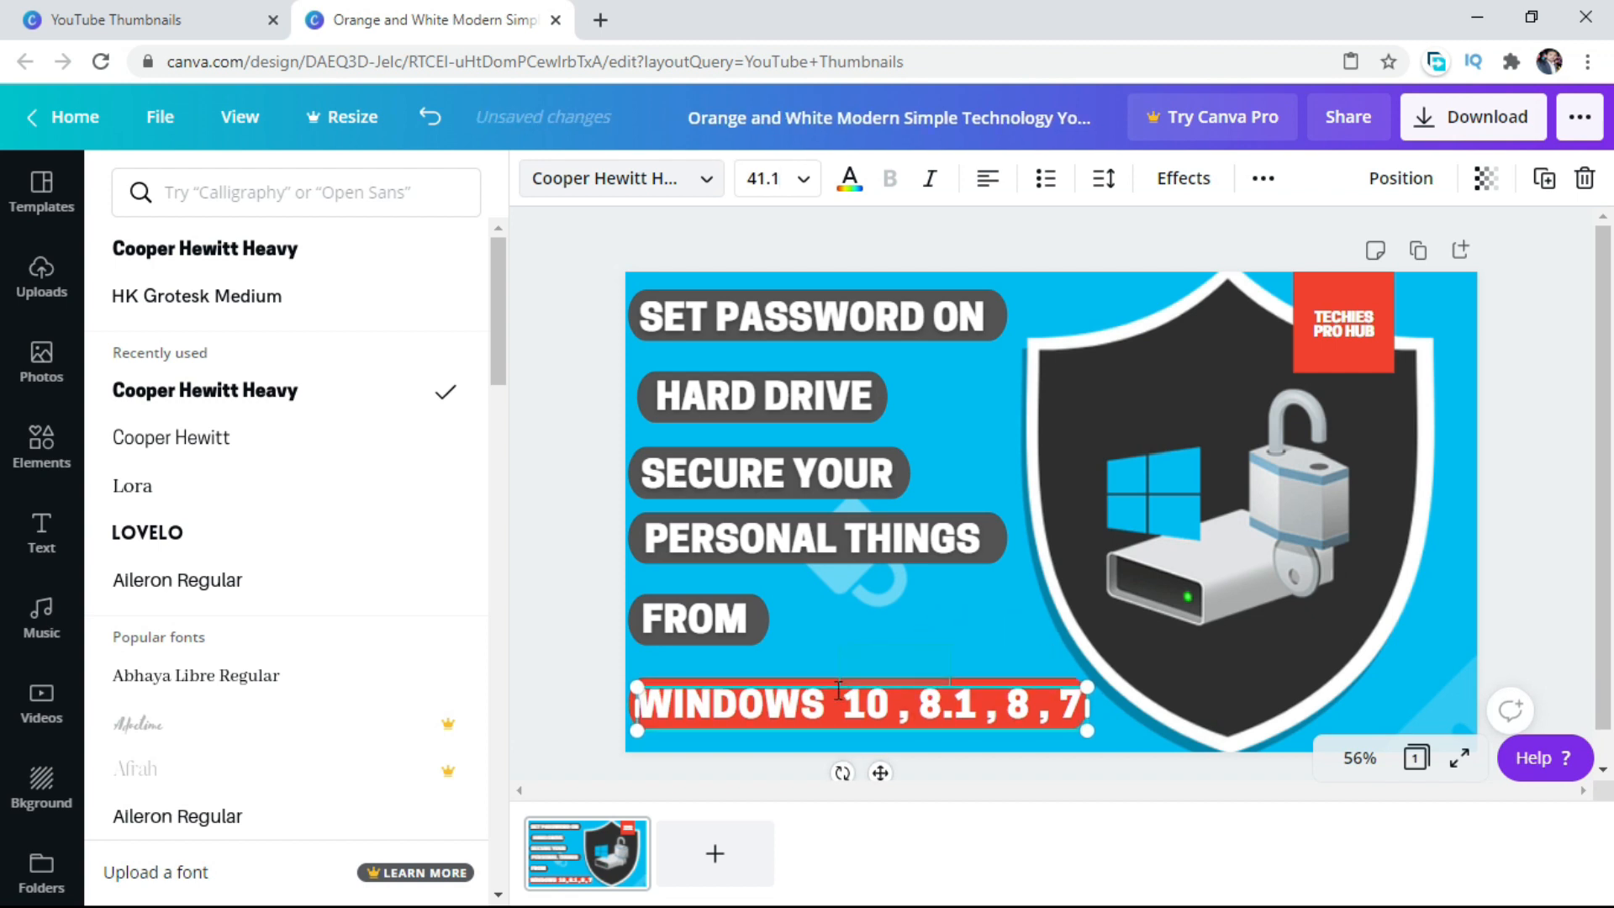
left_click(830, 718)
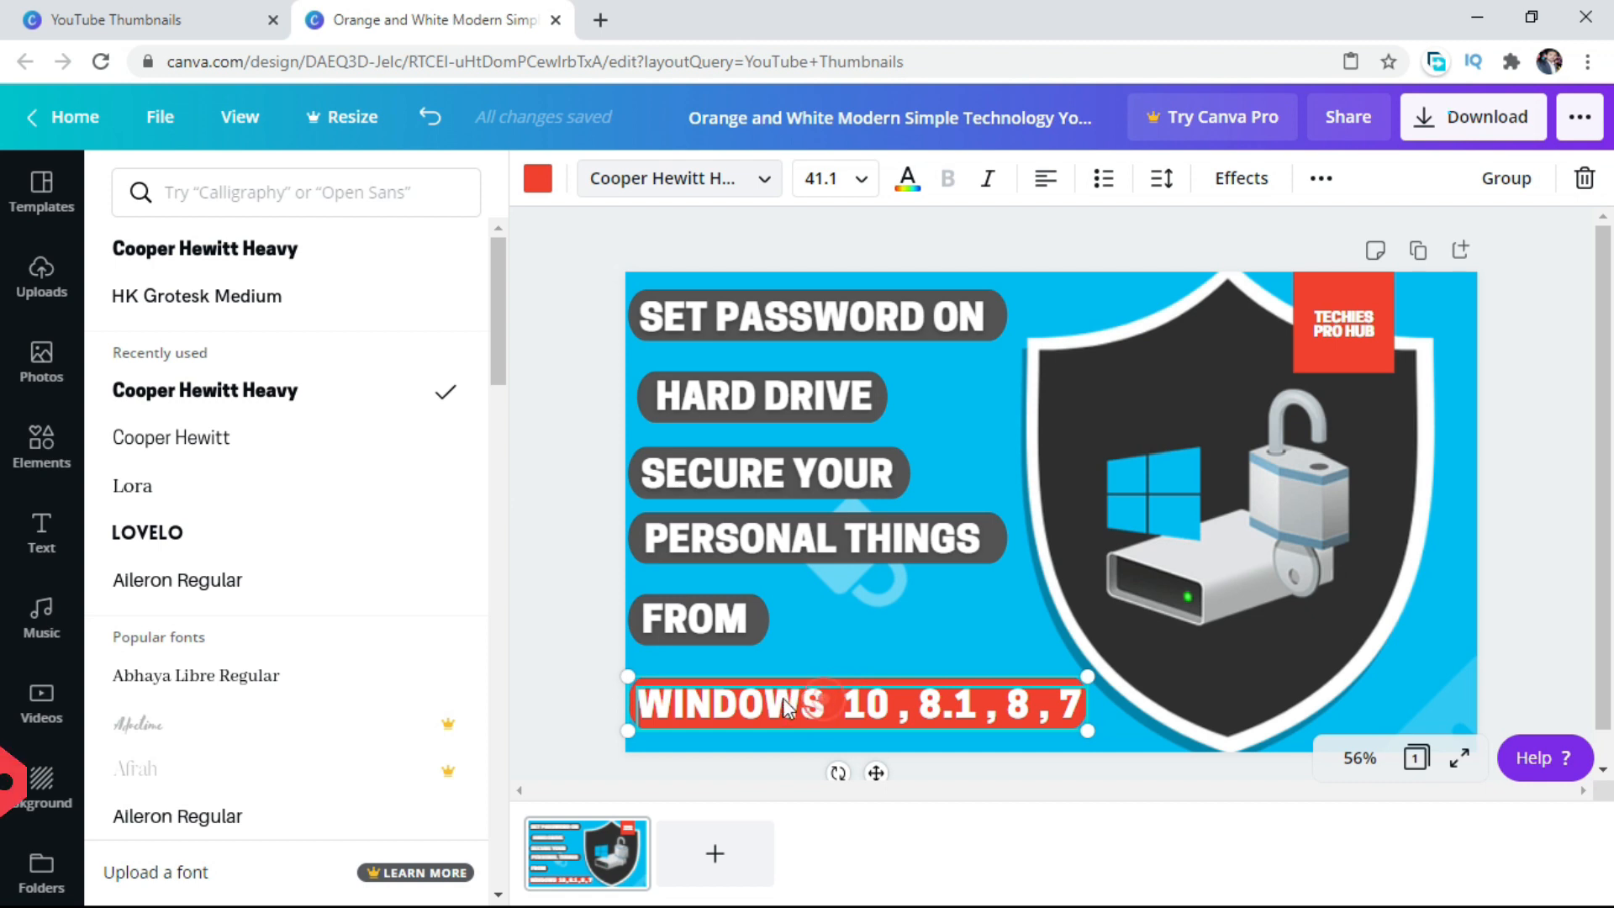
left_click_drag(812, 699, 880, 700)
key("ctrl+z")
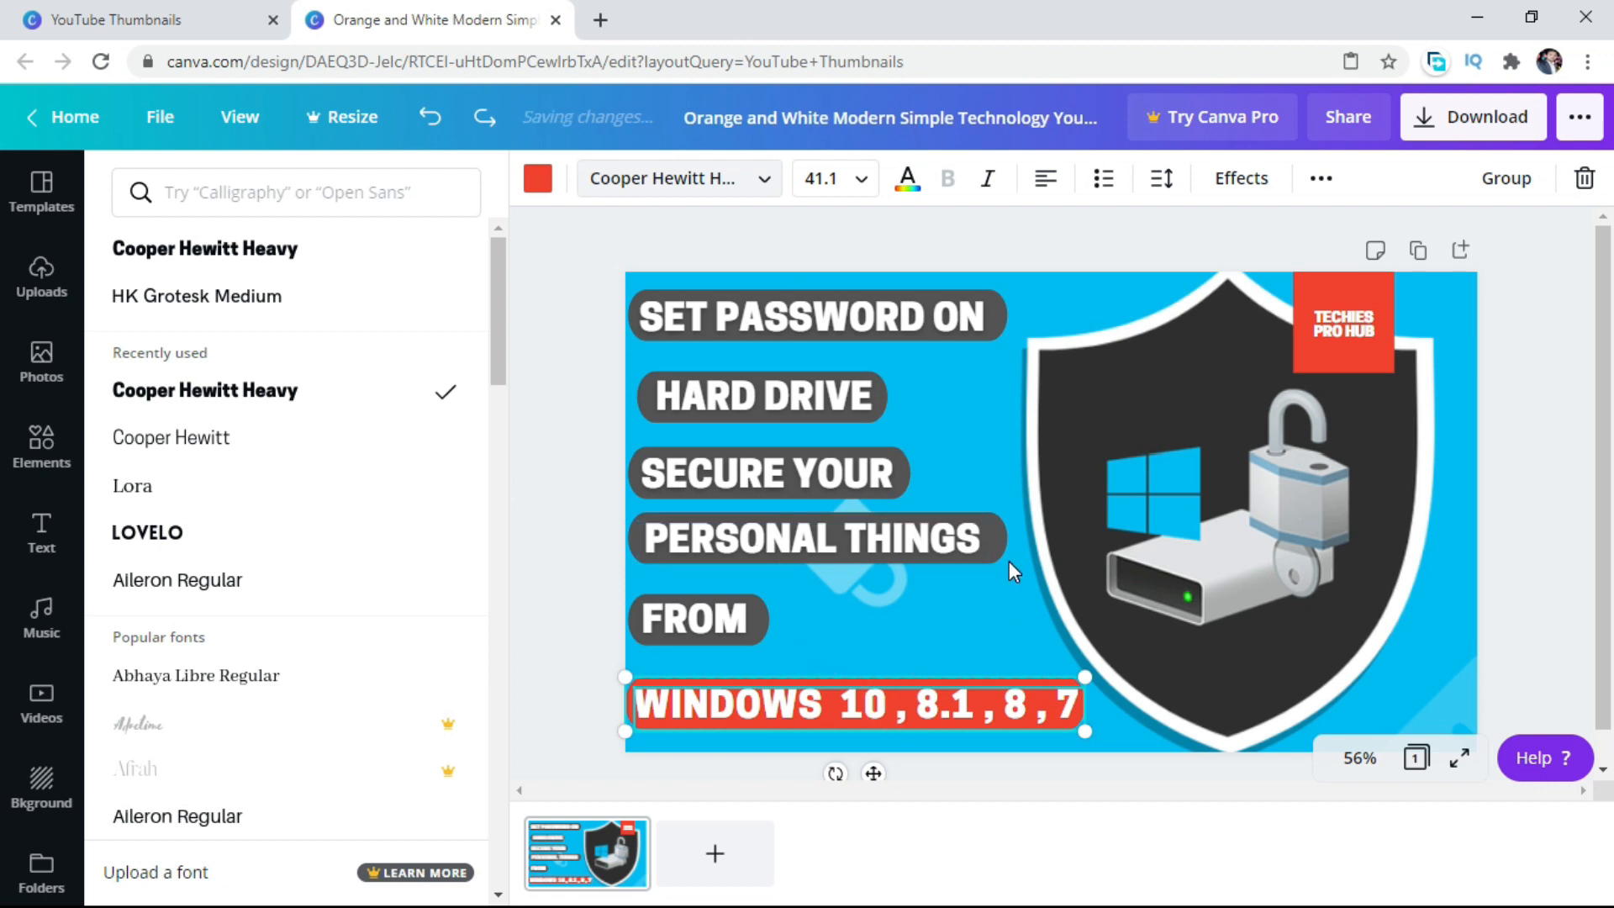
left_click(902, 528)
Delete the letters "DOW" from "WINDOWS" in the red bar's text and enter them again.
left_click(777, 705)
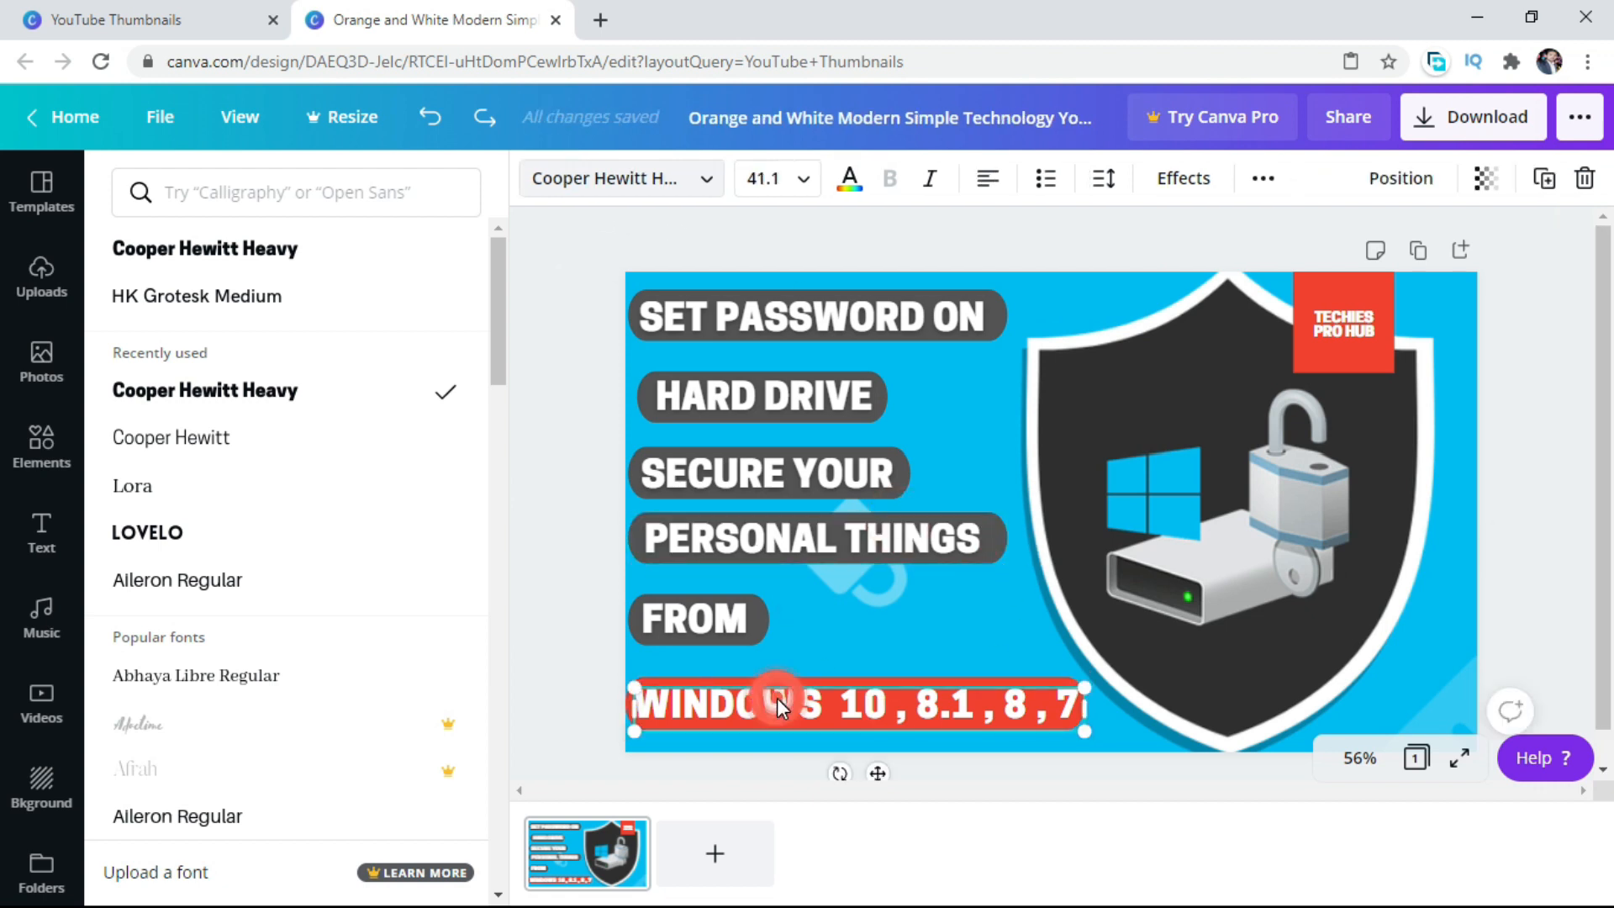
left_click(805, 699)
key("BackSpace")
key("BackSpace")
key("BackSpace")
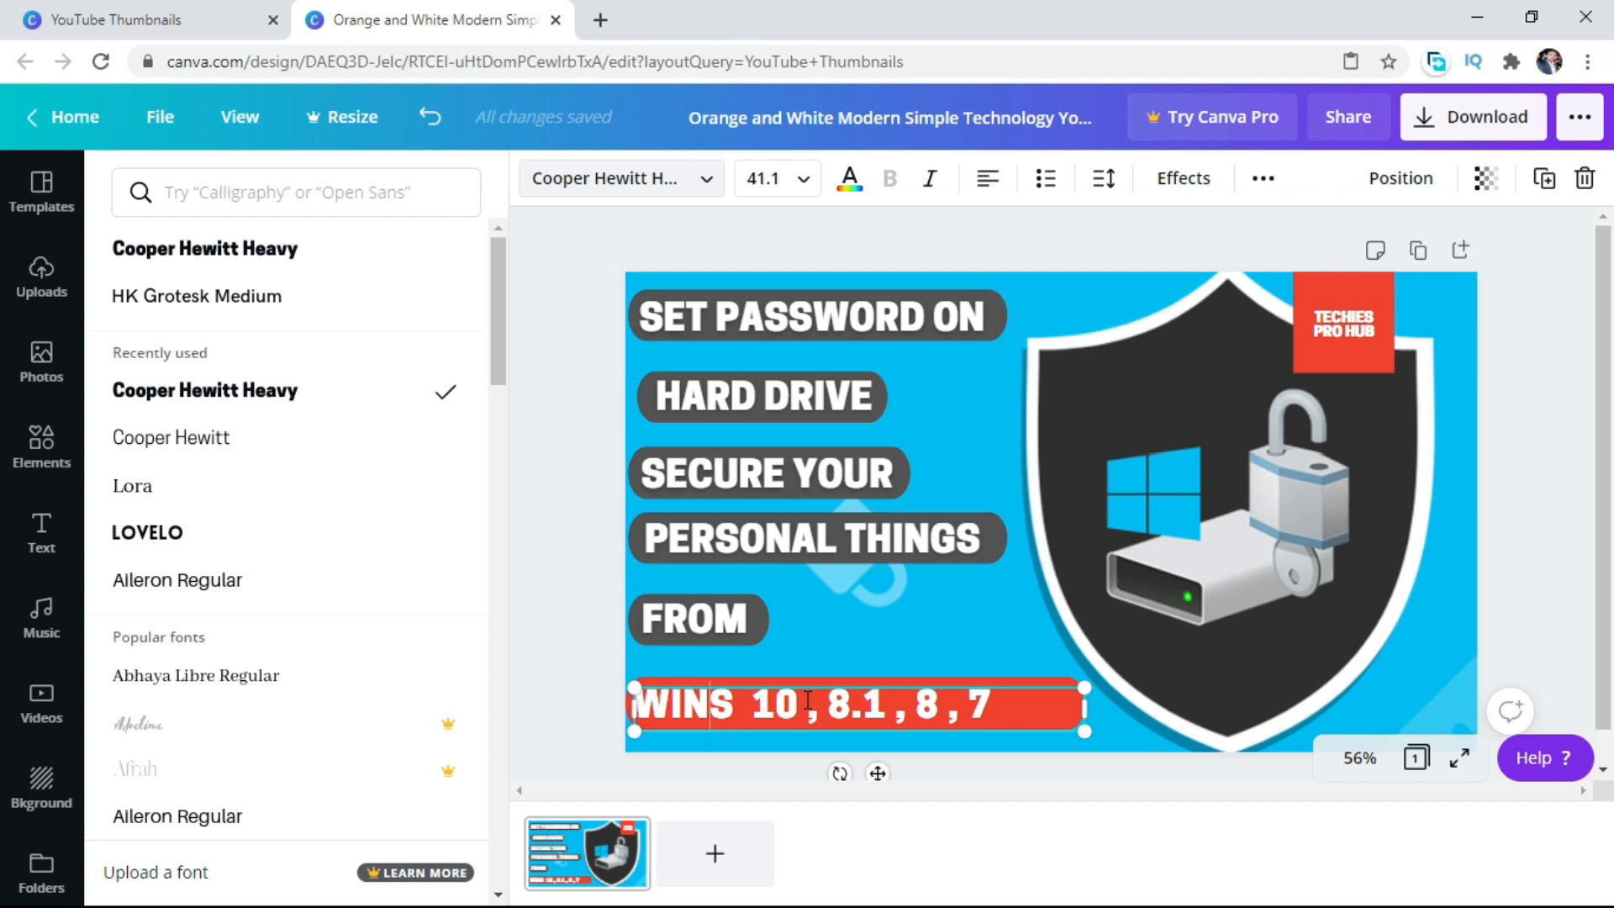
type("DO")
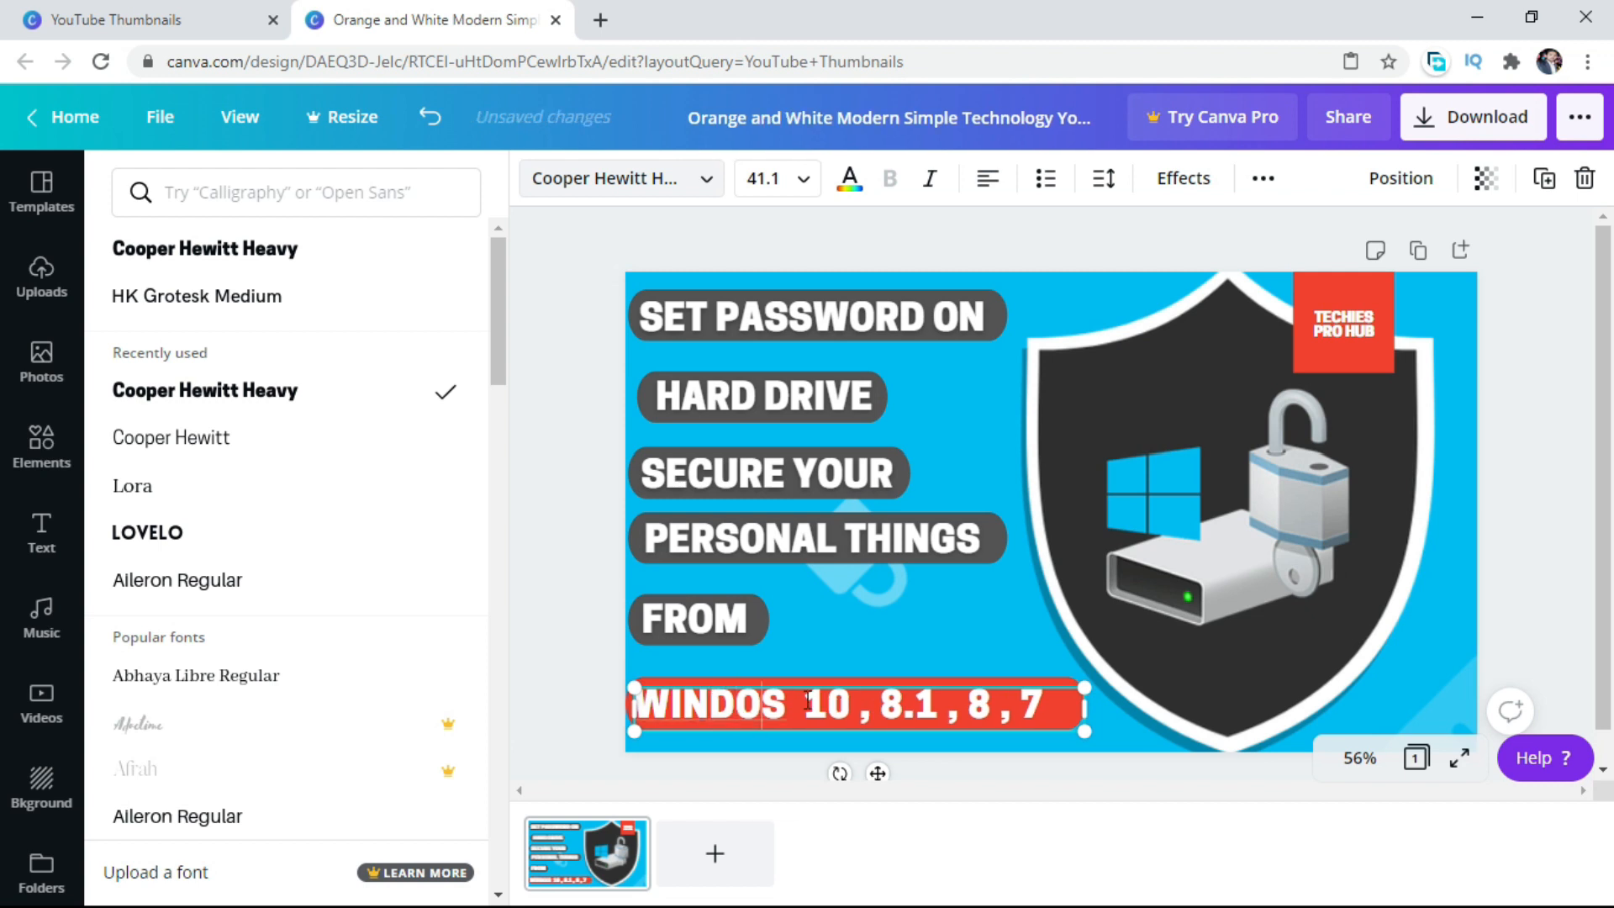
type("W")
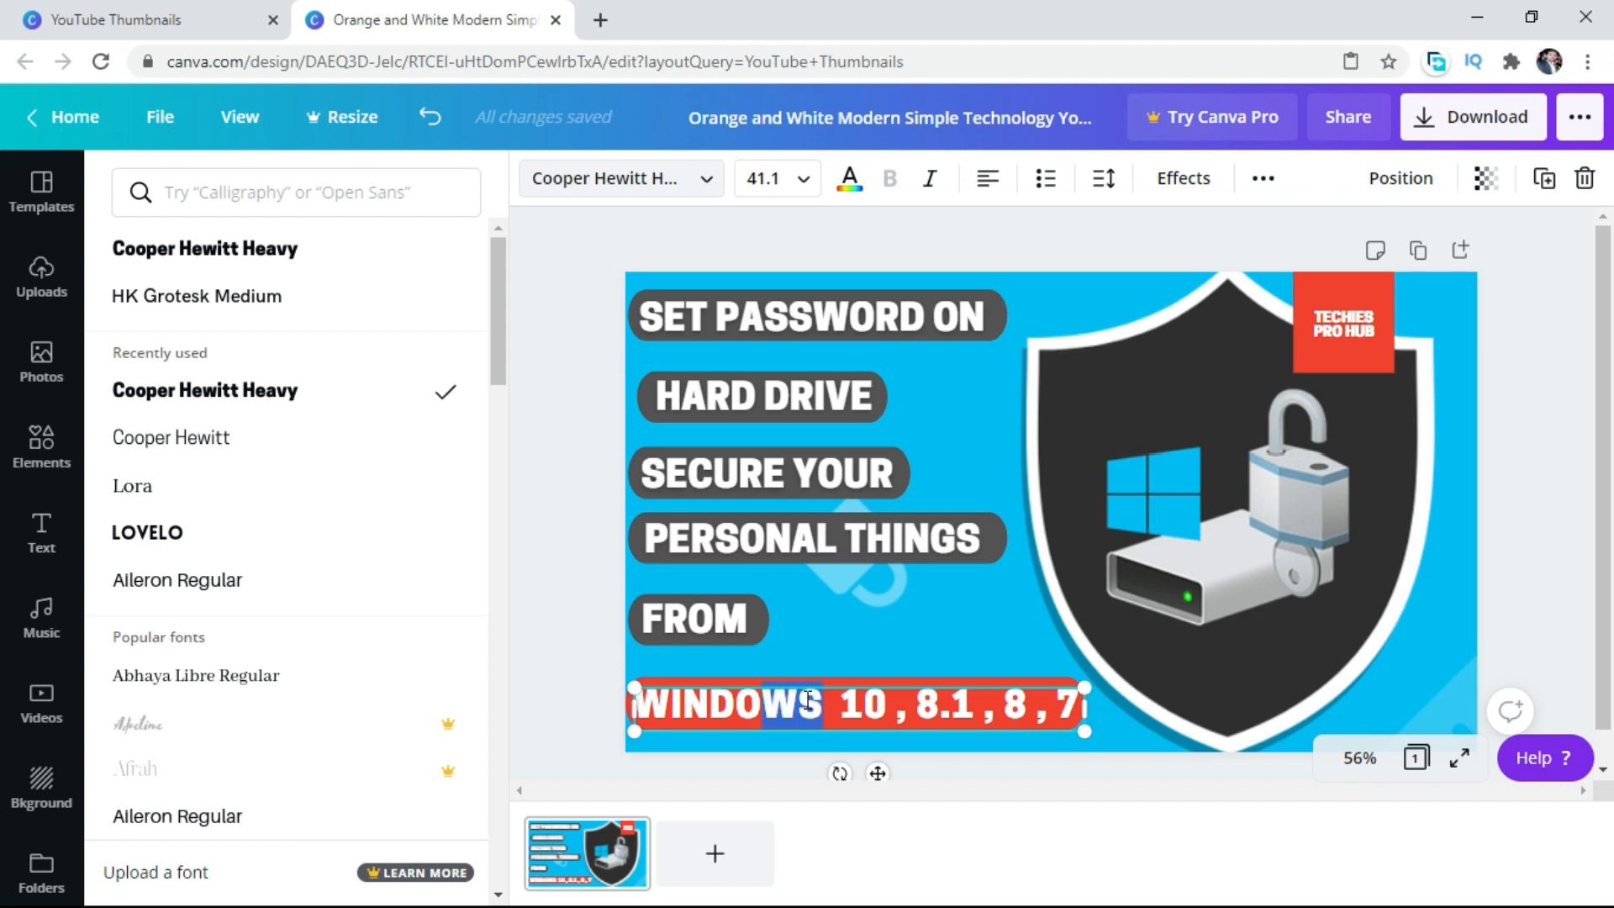
Color the word "WINDOWS" on the red bar black.
left_click(849, 185)
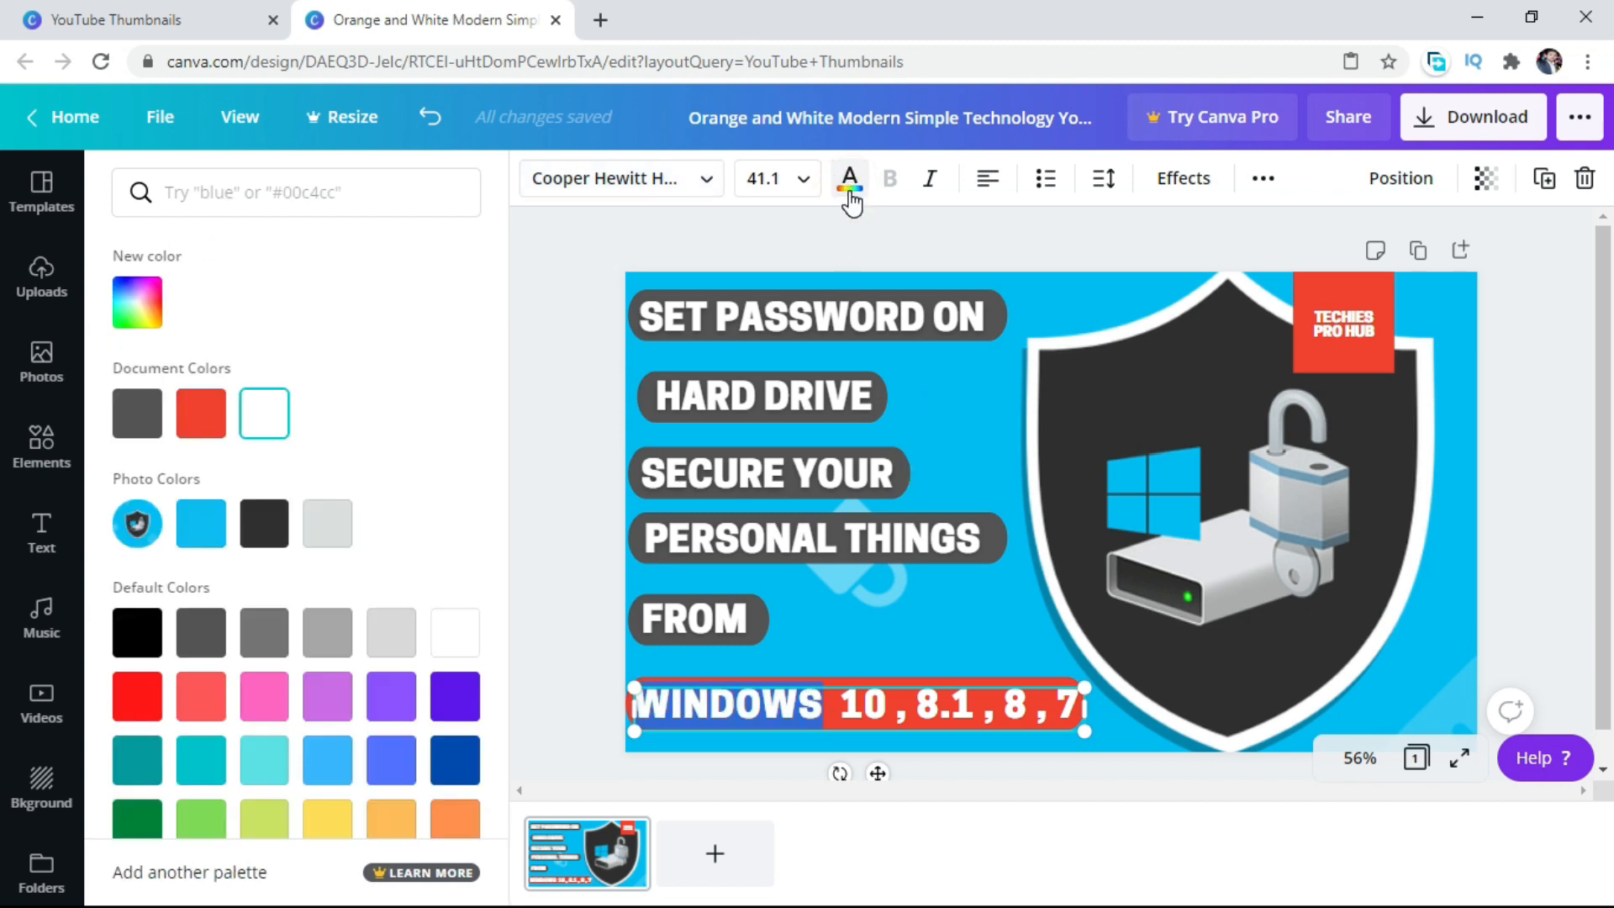
left_click(277, 538)
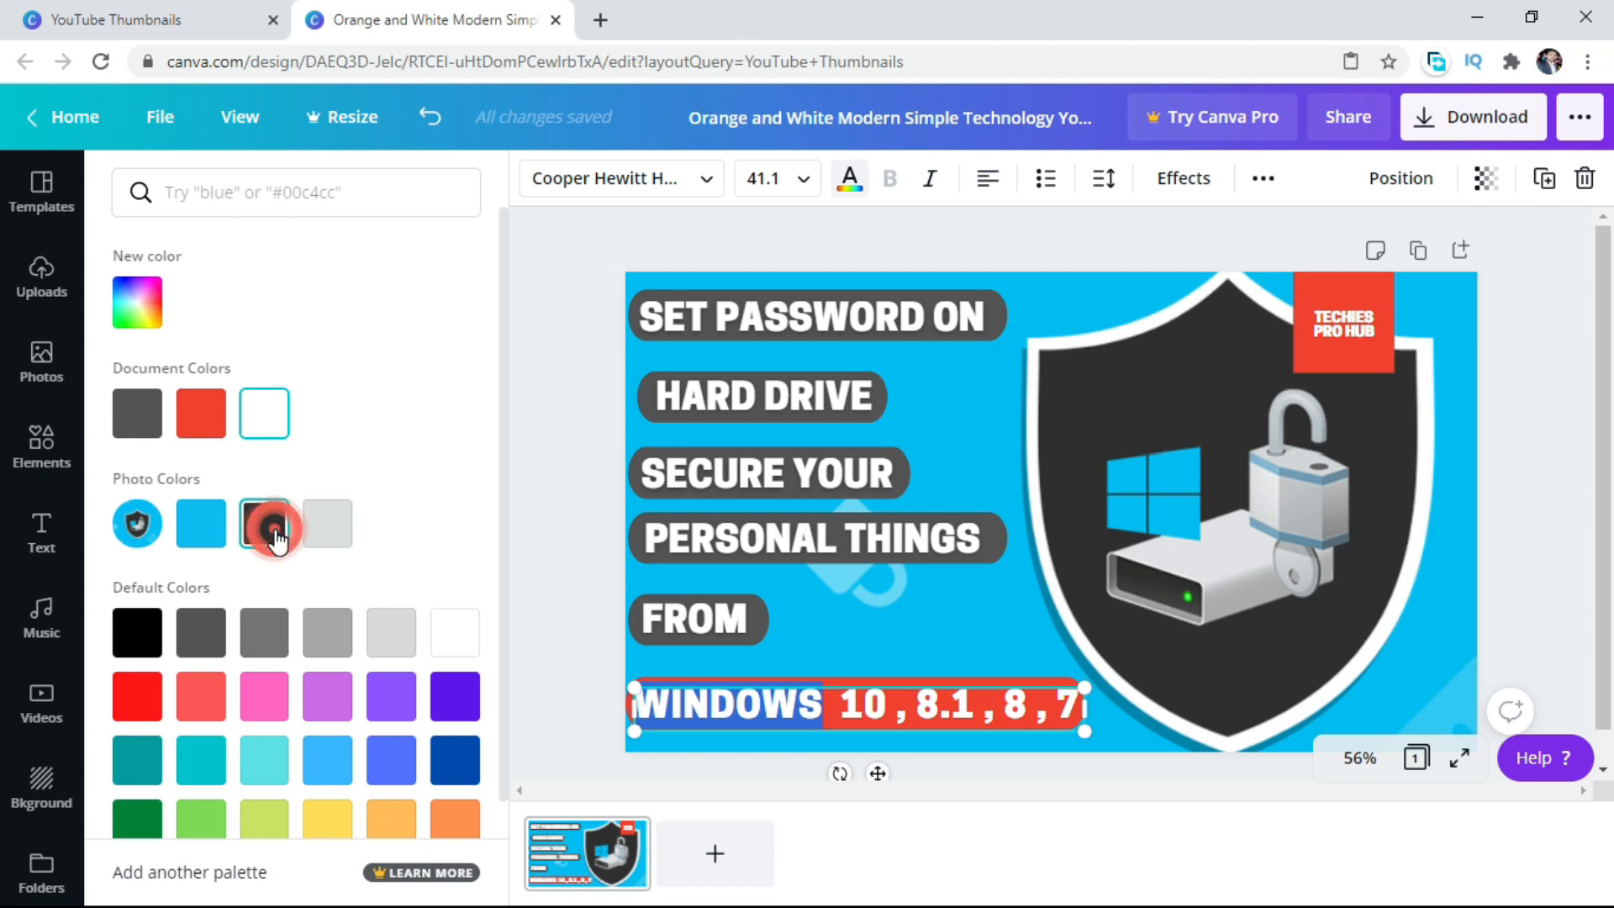
left_click(137, 631)
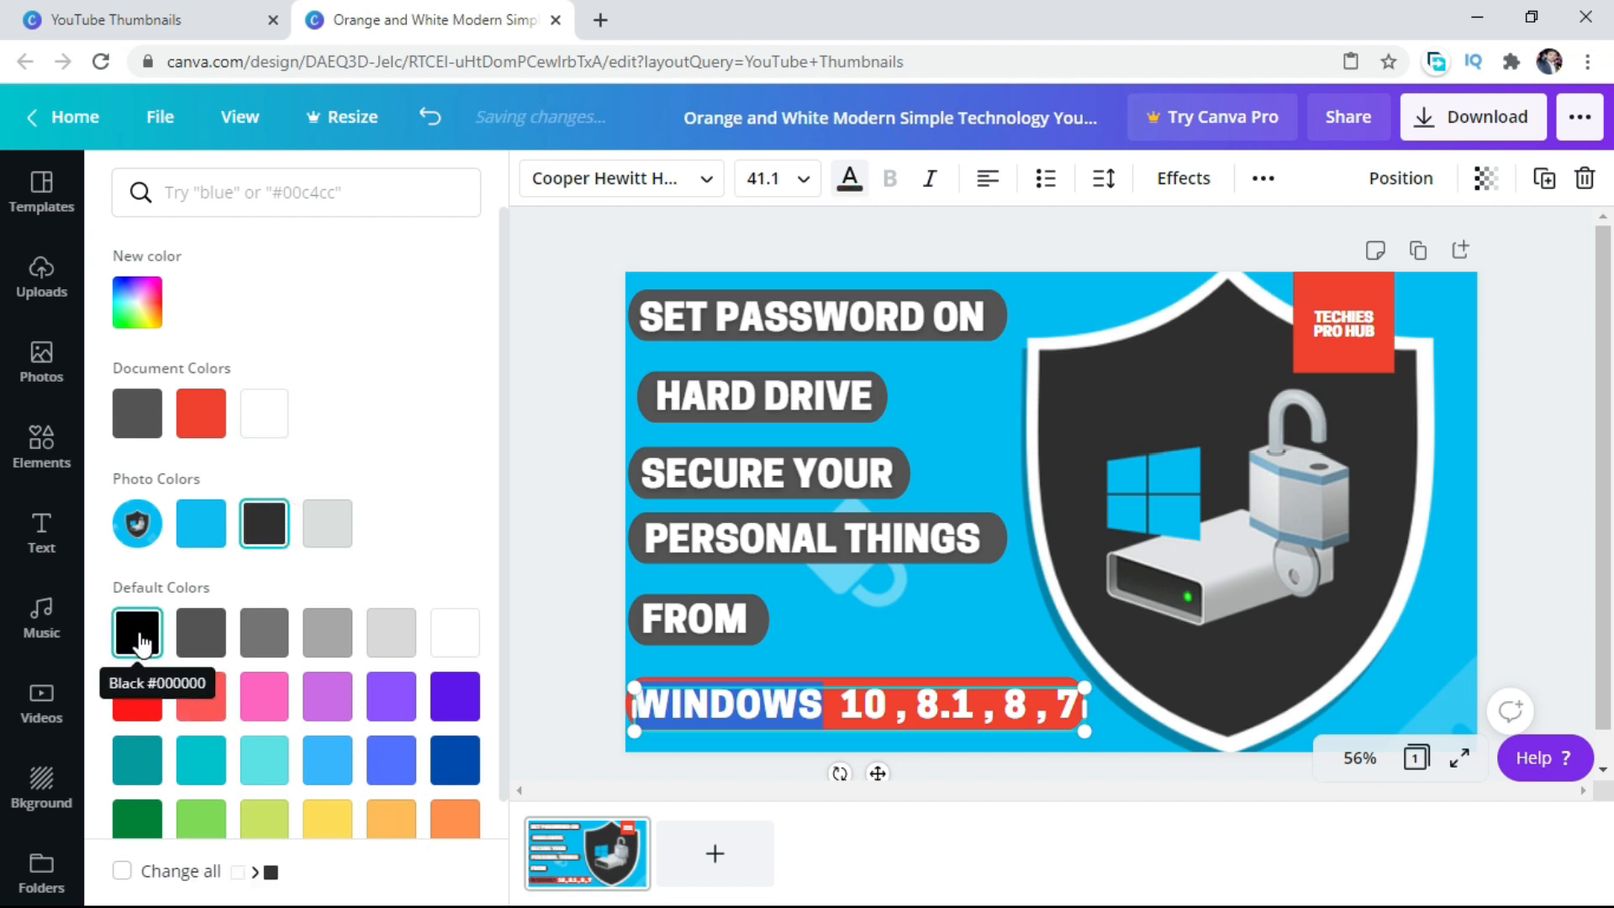
left_click(880, 550)
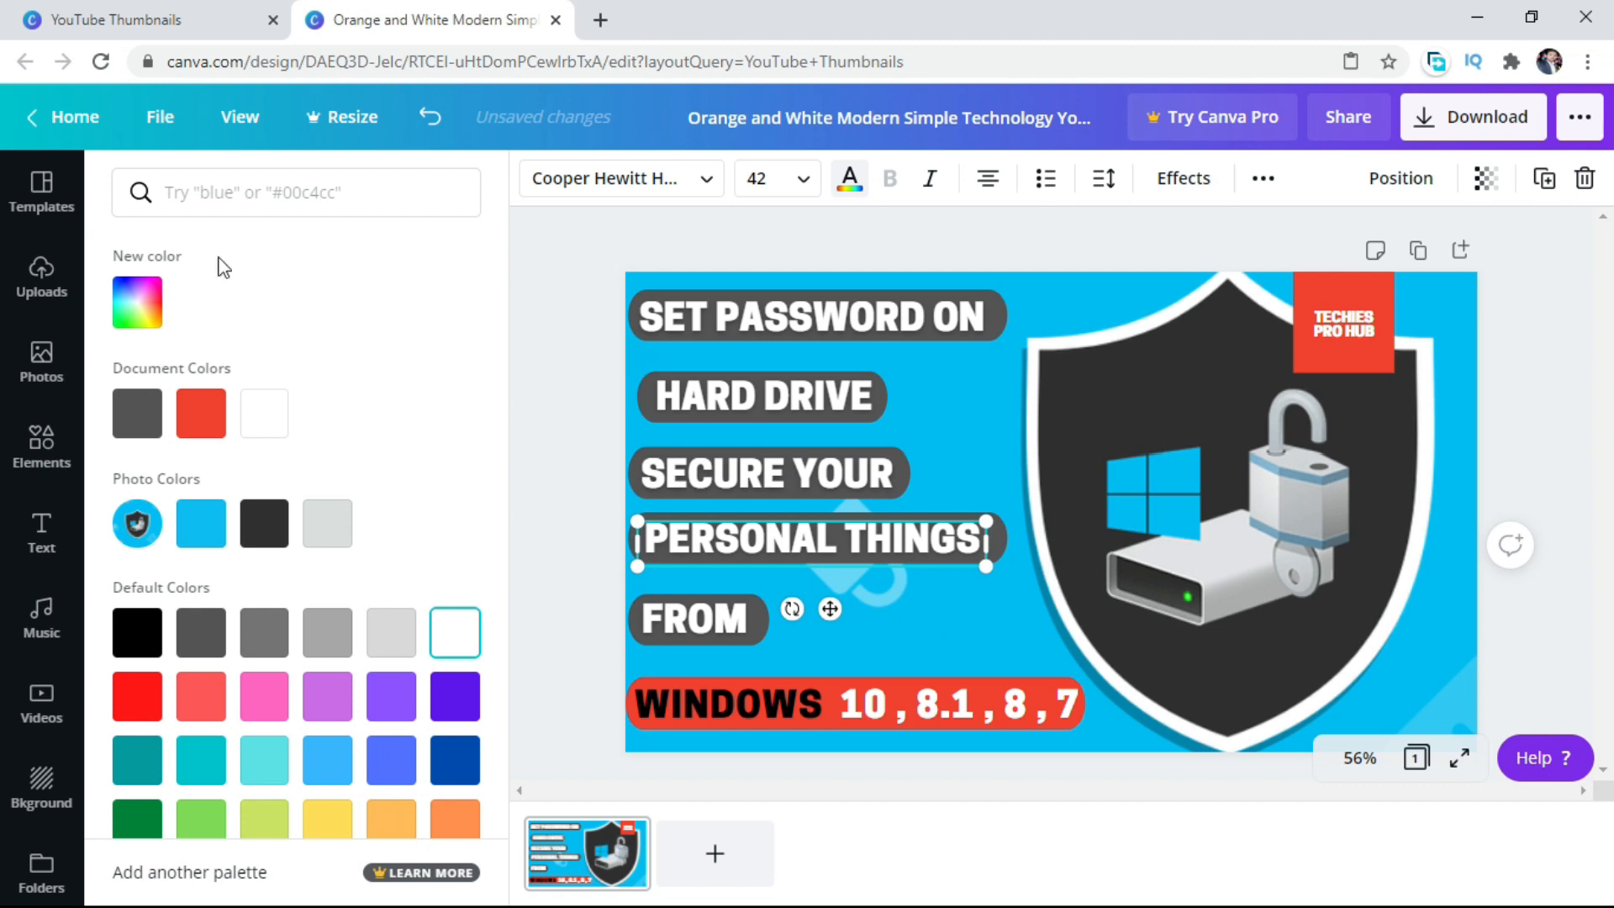
Upload the "haack" and "lock" images from the Thumbnails folder on the device.
left_click(44, 276)
left_click(290, 188)
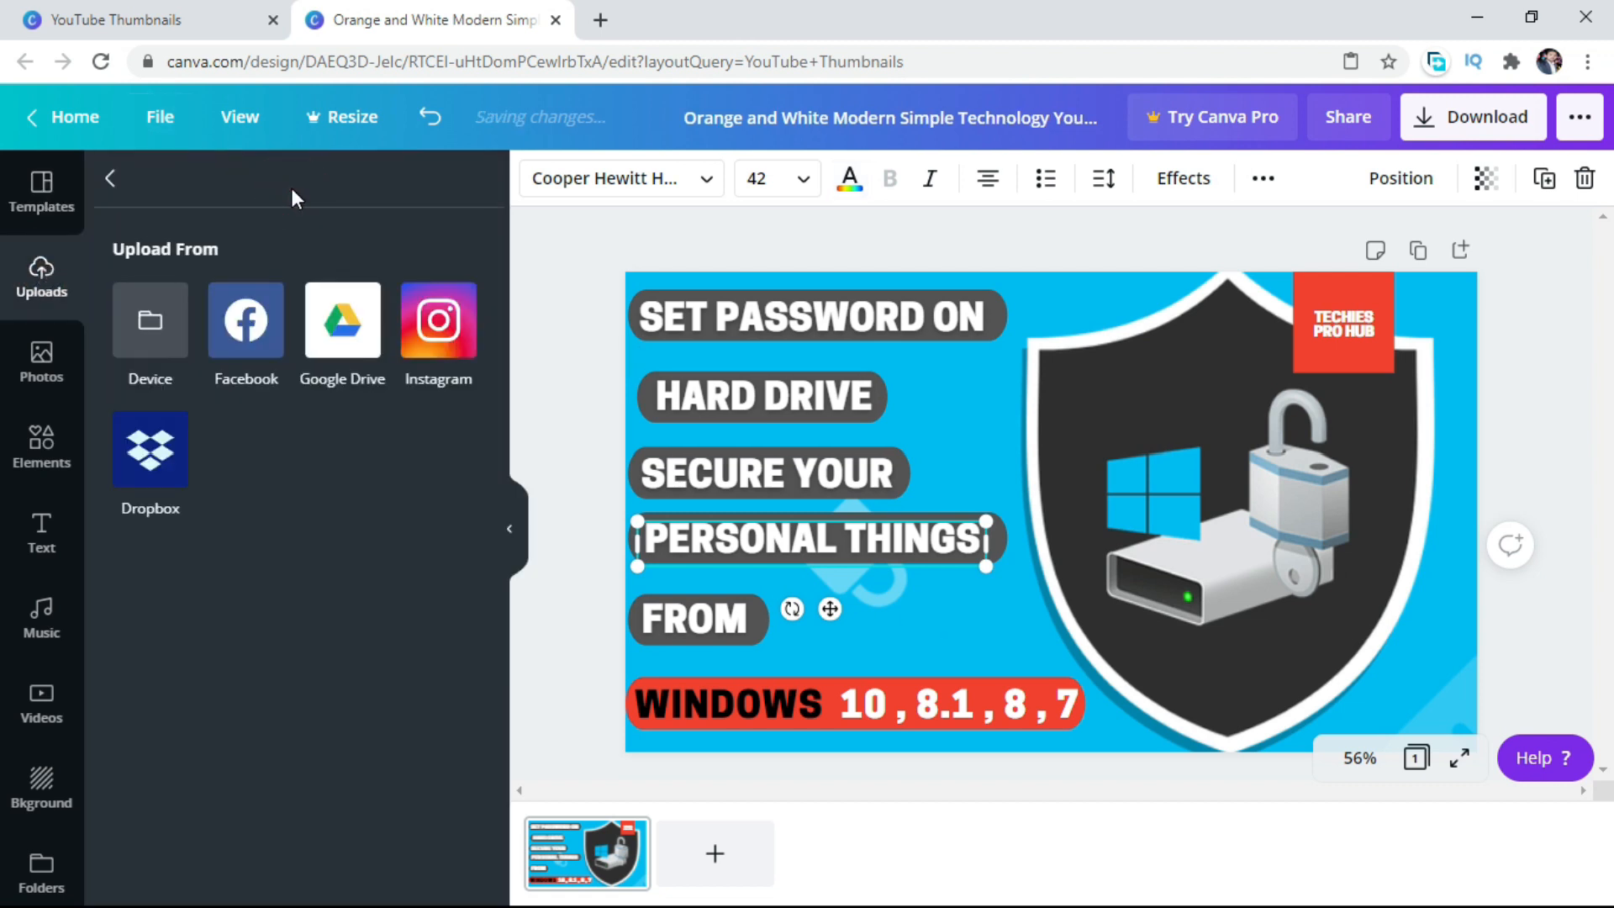
left_click(150, 322)
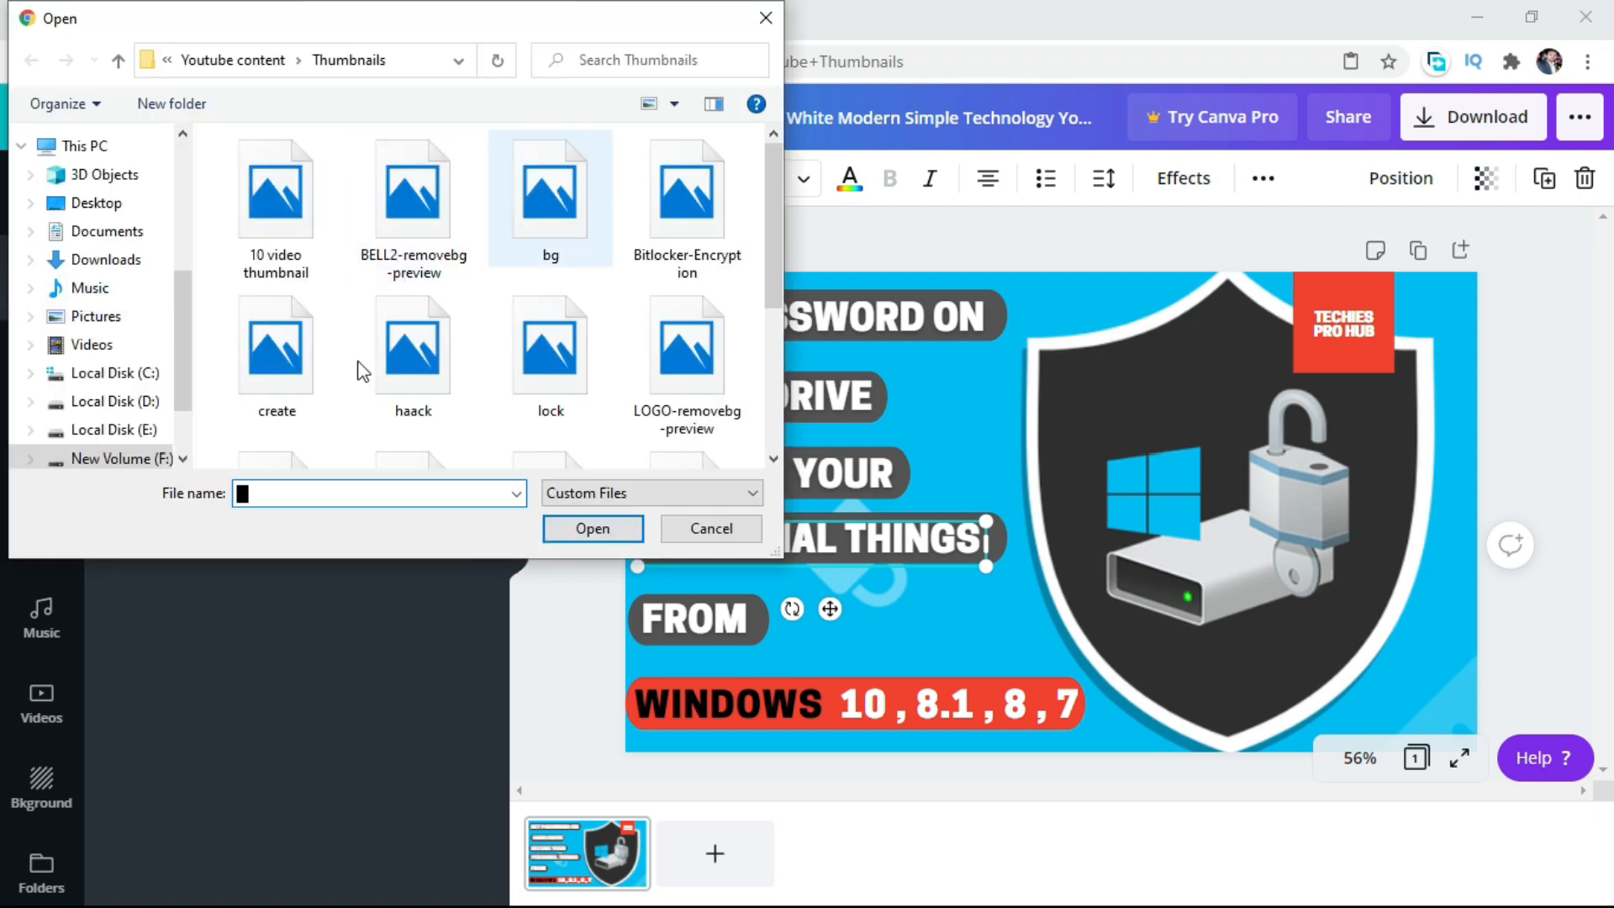
left_click(407, 370)
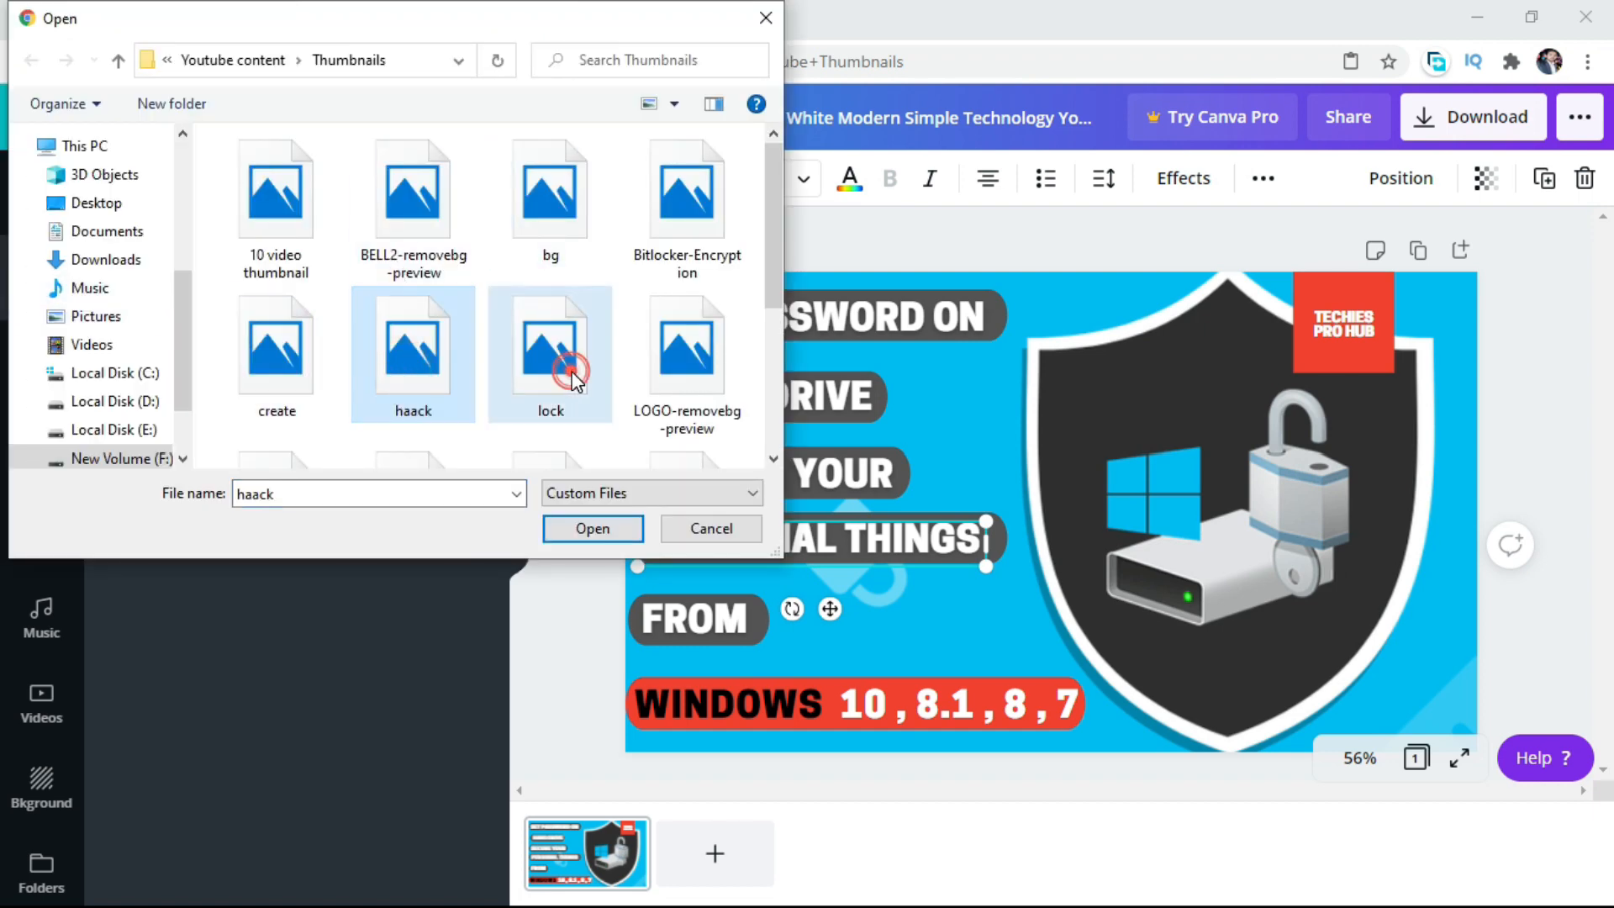
left_click(572, 378, "ctrl")
left_click(592, 529)
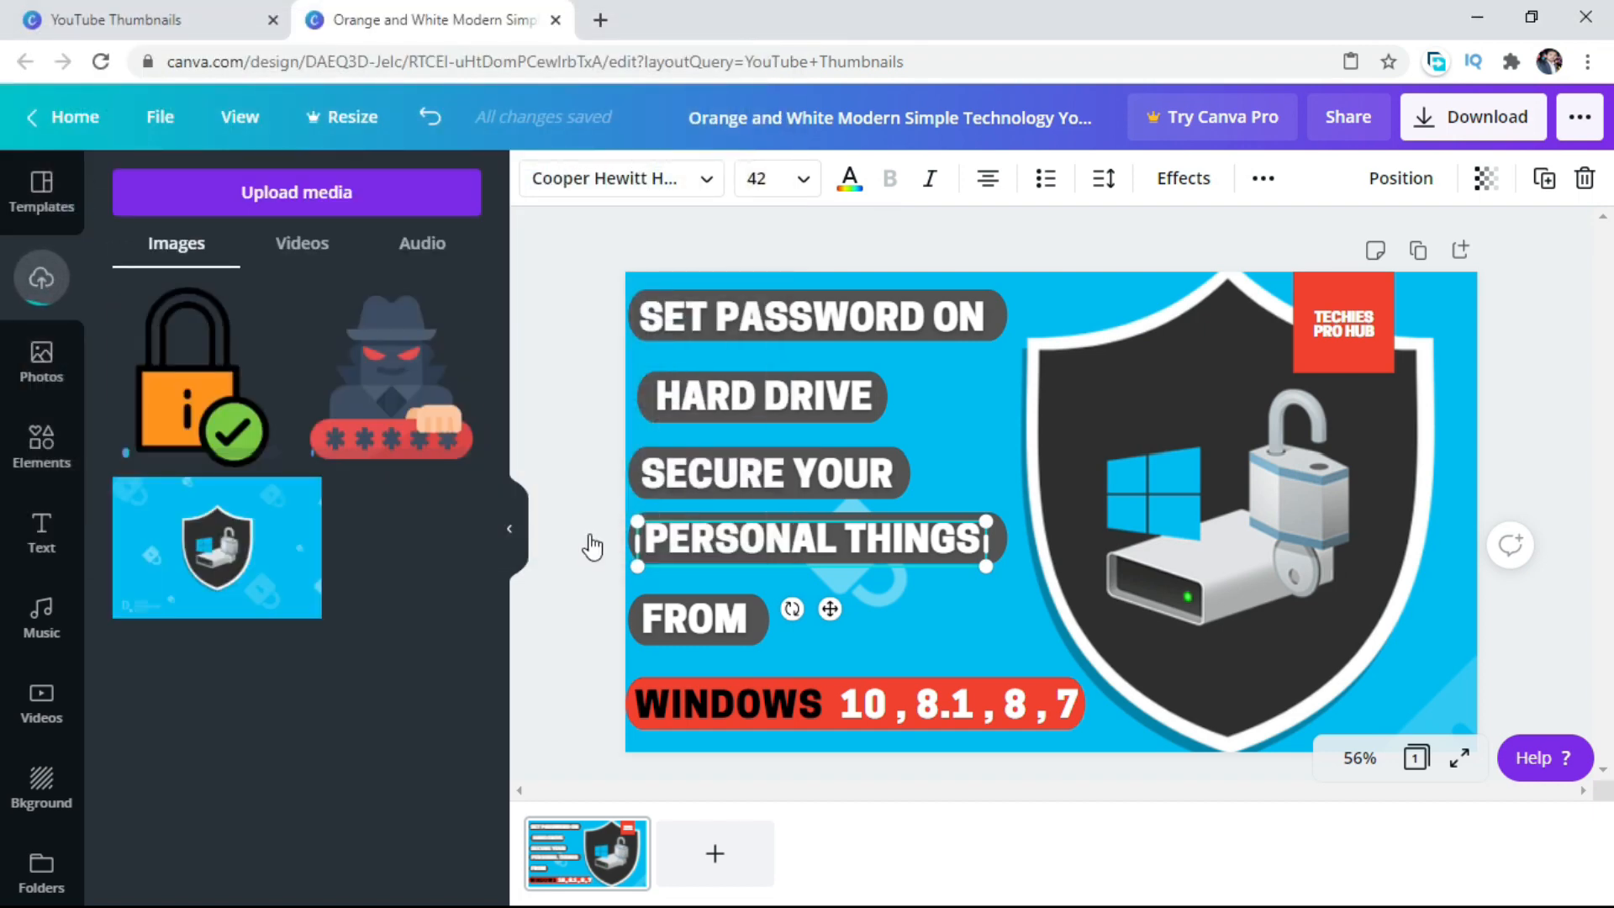
Add the uploaded orange padlock image to the thumbnail, shrink it, and place it between the "HARD DRIVE" bar and the shield.
left_click(210, 385)
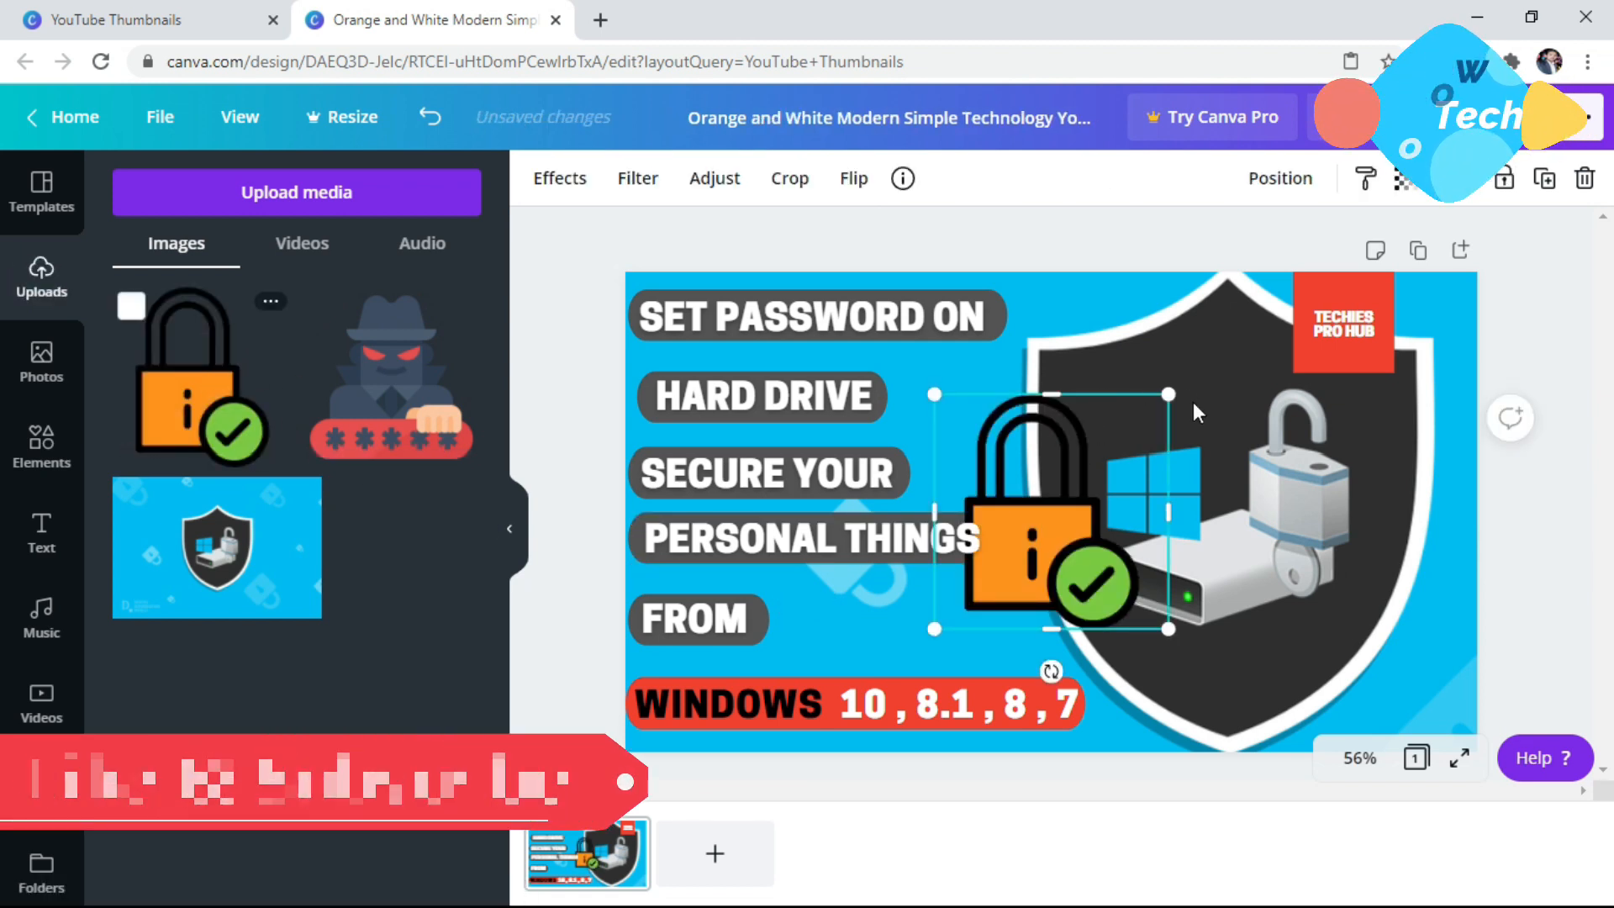
left_click_drag(1168, 393, 1085, 478)
left_click_drag(1029, 546, 1003, 432)
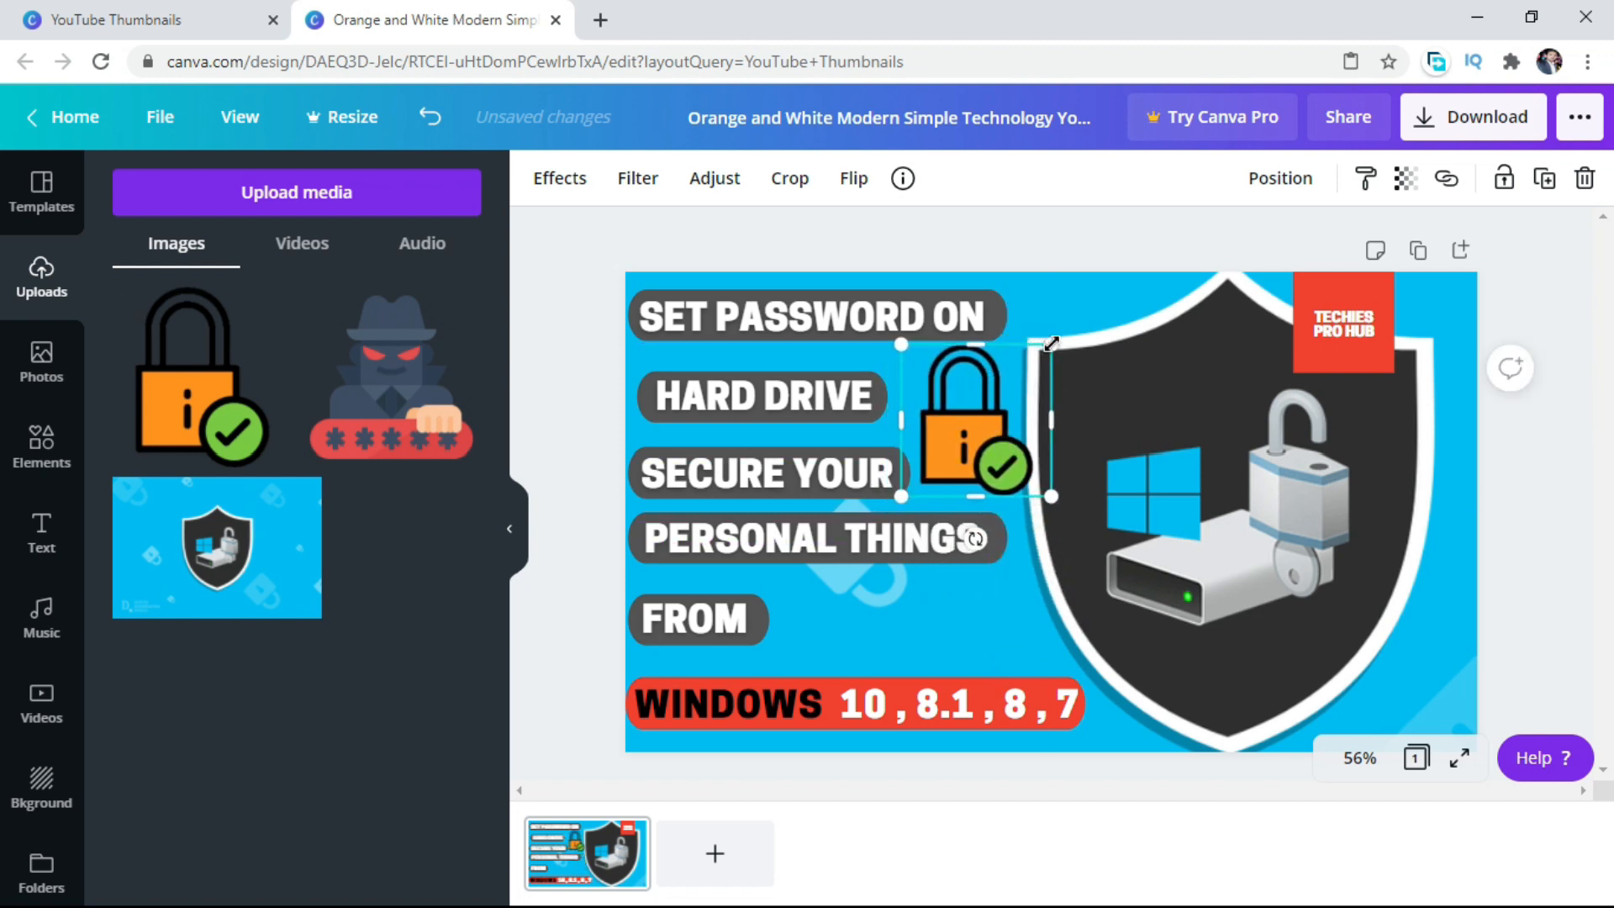
left_click_drag(1051, 343, 1037, 359)
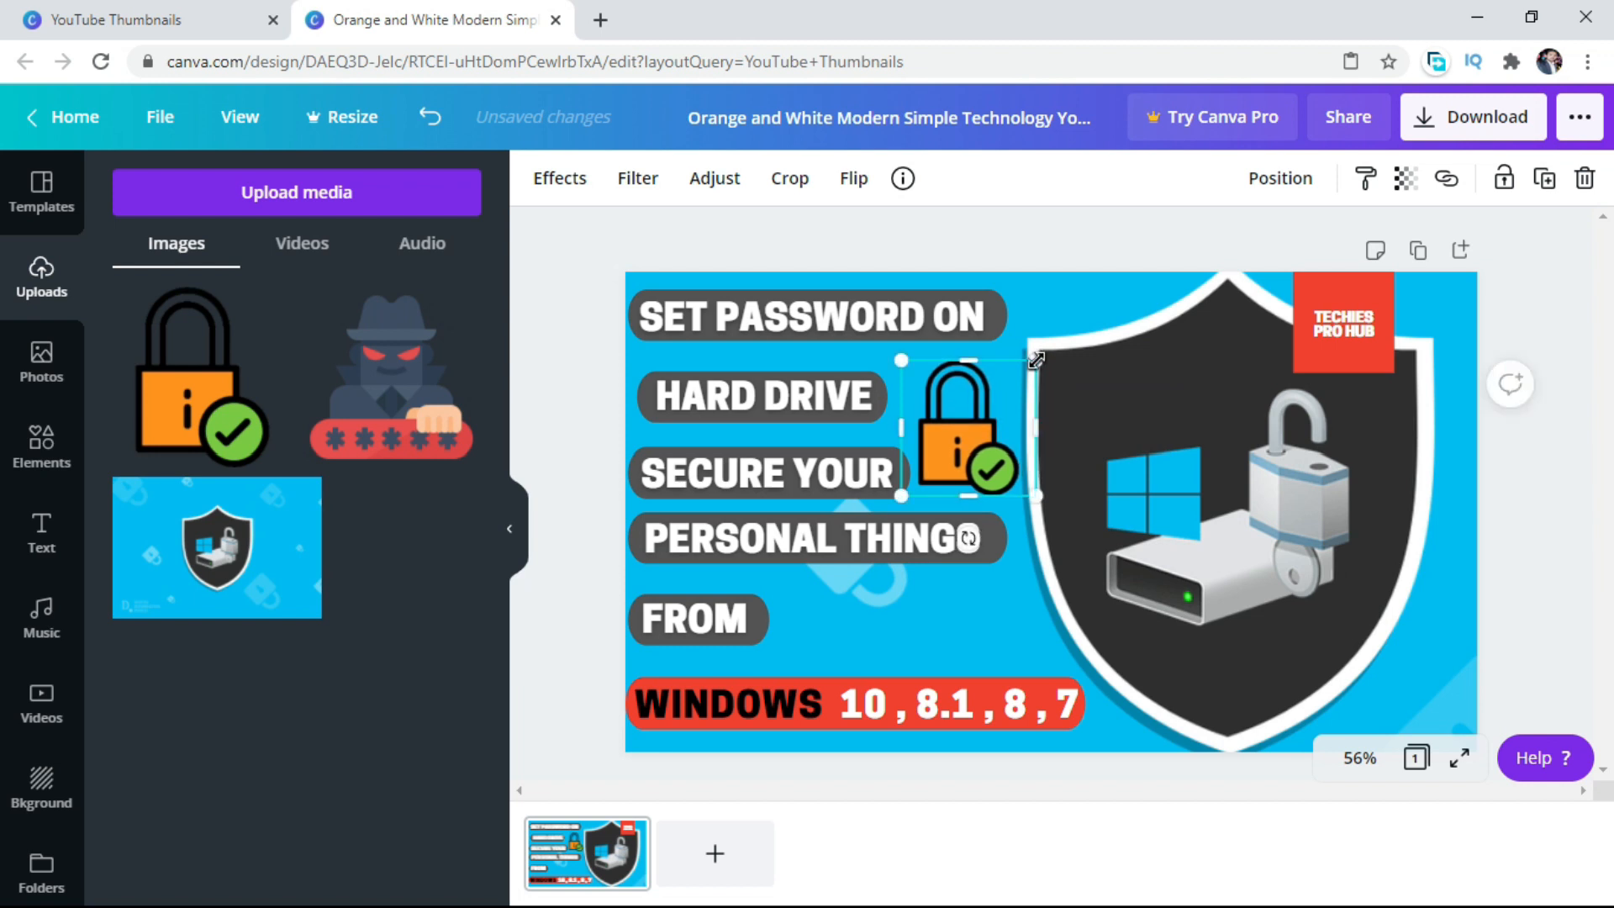
Nudge the padlock image up and slightly left and shrink it further to fit the gap beside the "HARD DRIVE" bar.
key("Up")
key("Up")
key("Up")
key("Up")
key("Up")
key("Up")
key("Up")
key("Up")
key("Up")
key("Up")
key("Up")
key("Up")
key("Up")
key("Up")
key("Up")
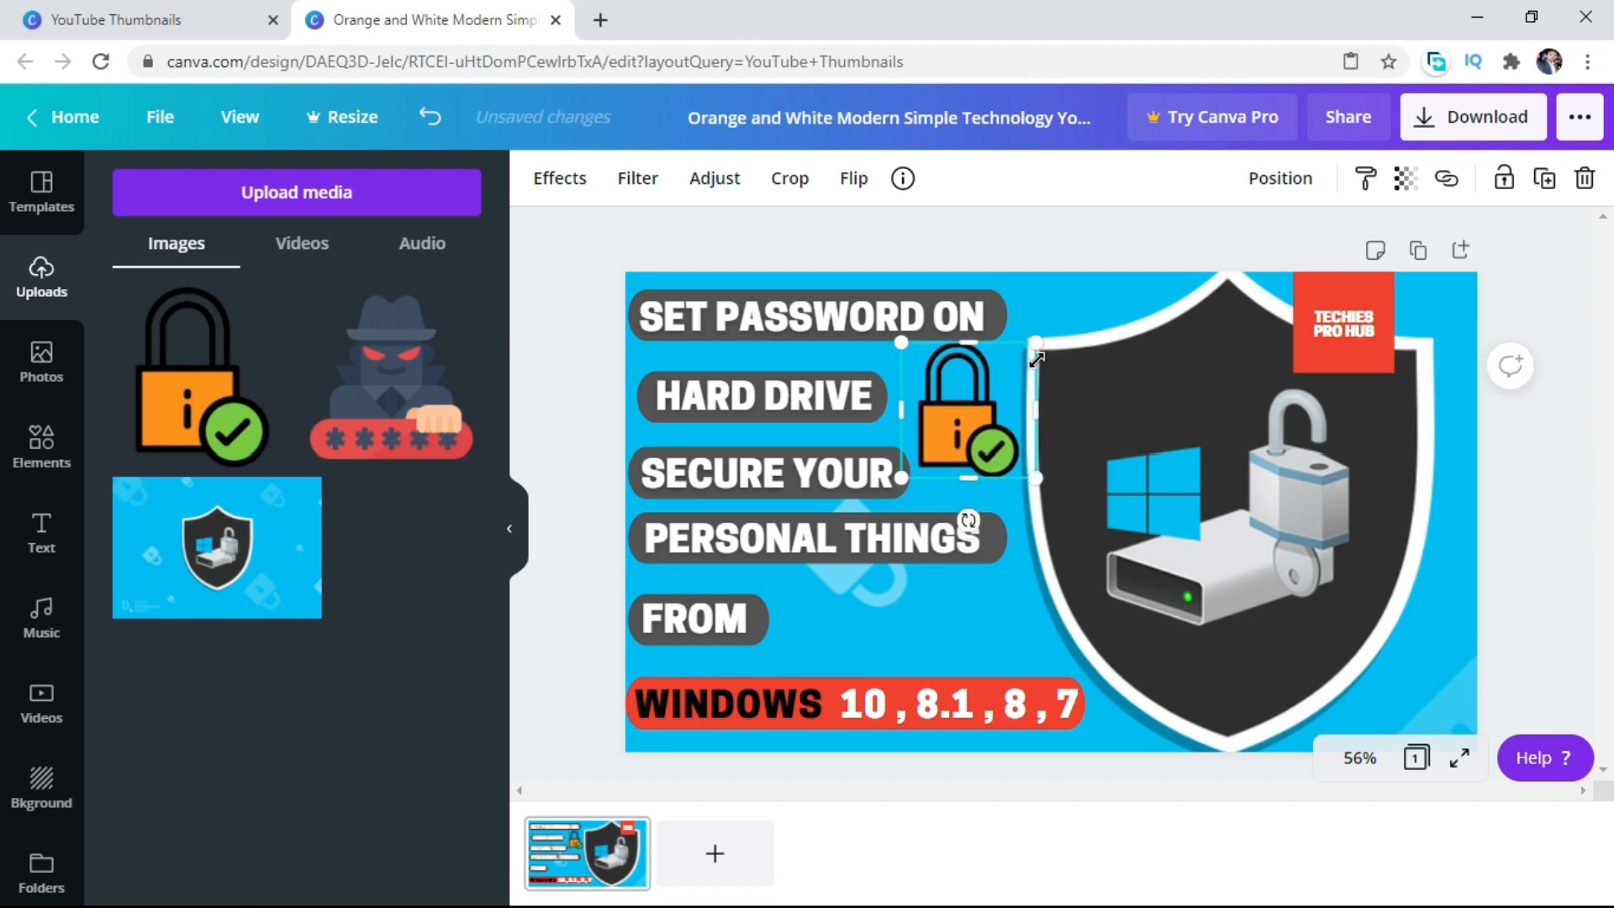
key("Up")
key("Up")
left_click_drag(1041, 346, 1030, 357)
key("Up")
key("Up")
key("Up")
key("Up")
key("Up")
key("Up")
key("Up")
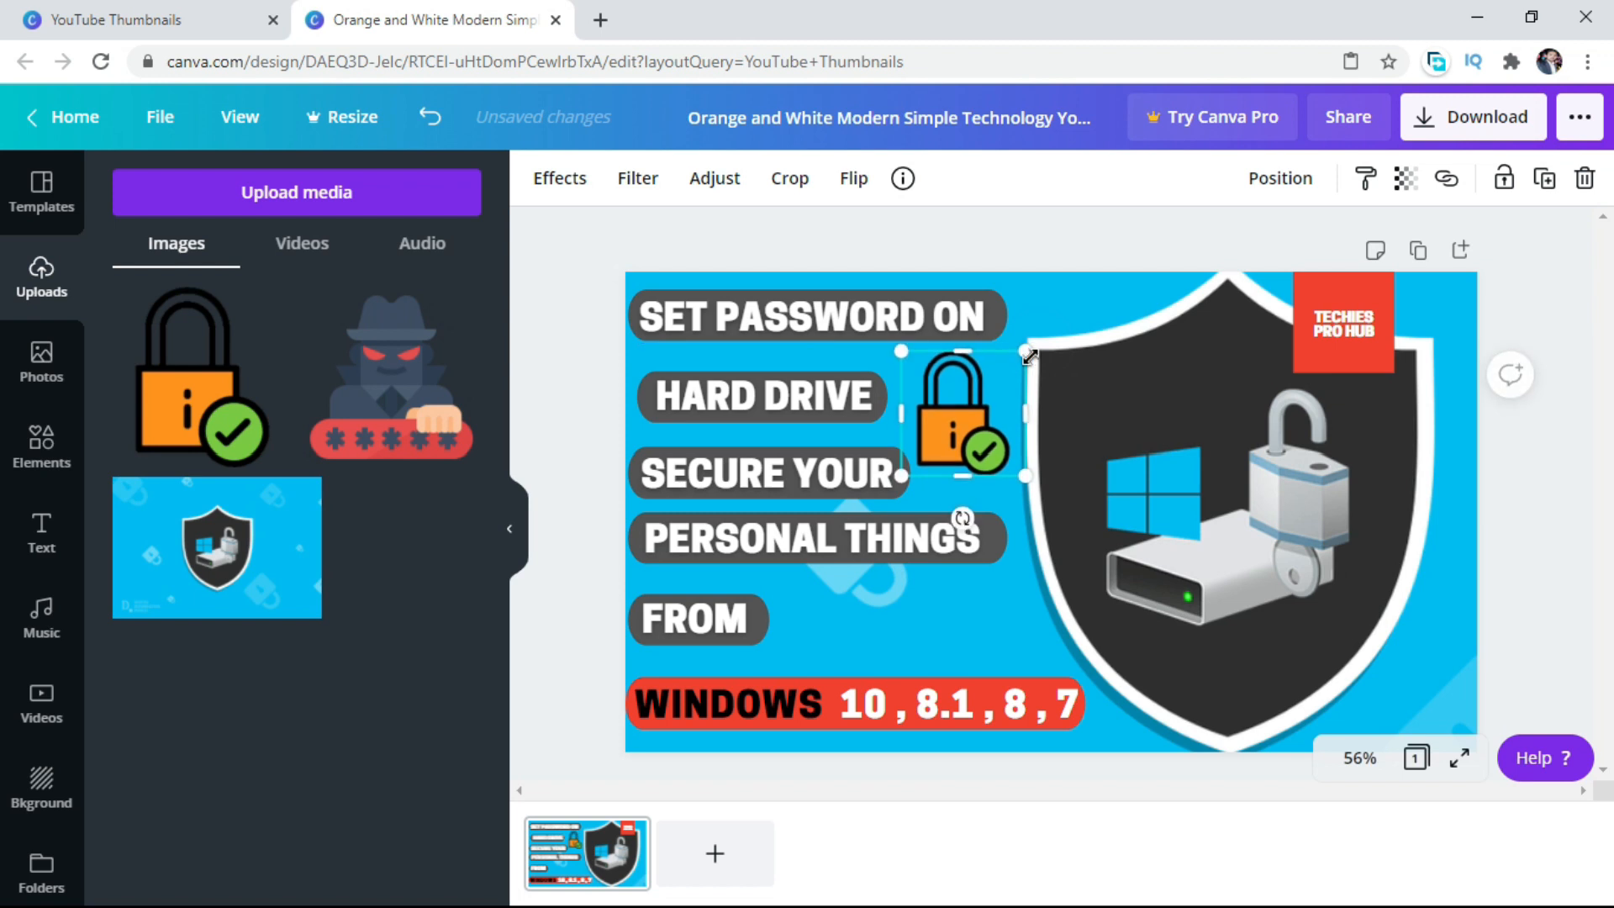
key("Up")
key("Up")
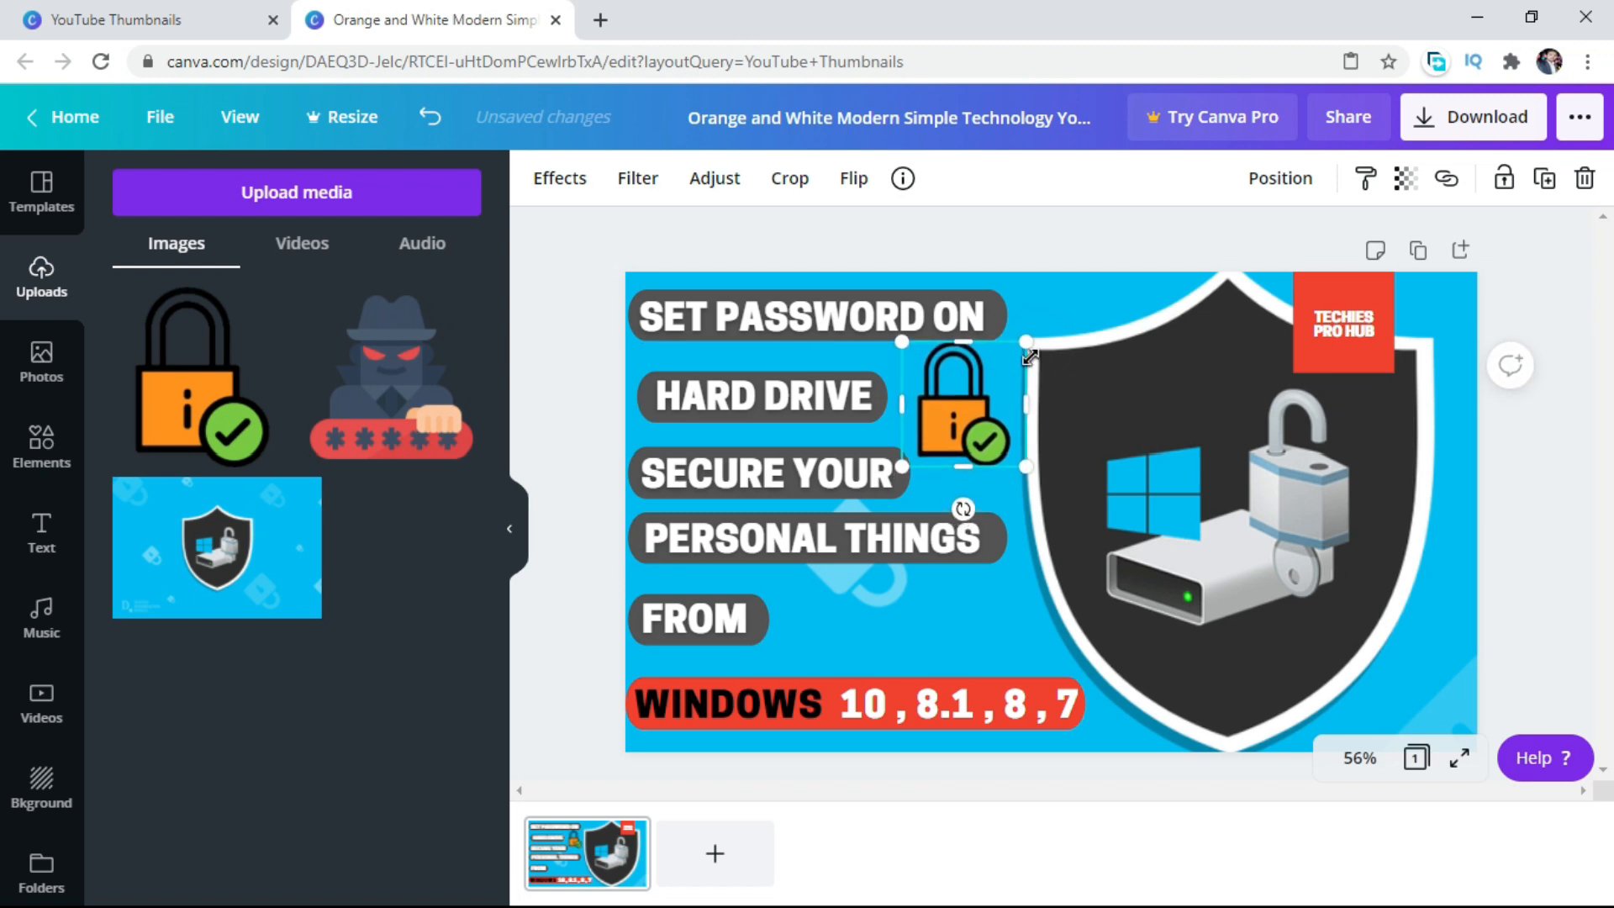
key("Left")
key("Left")
left_click(901, 539)
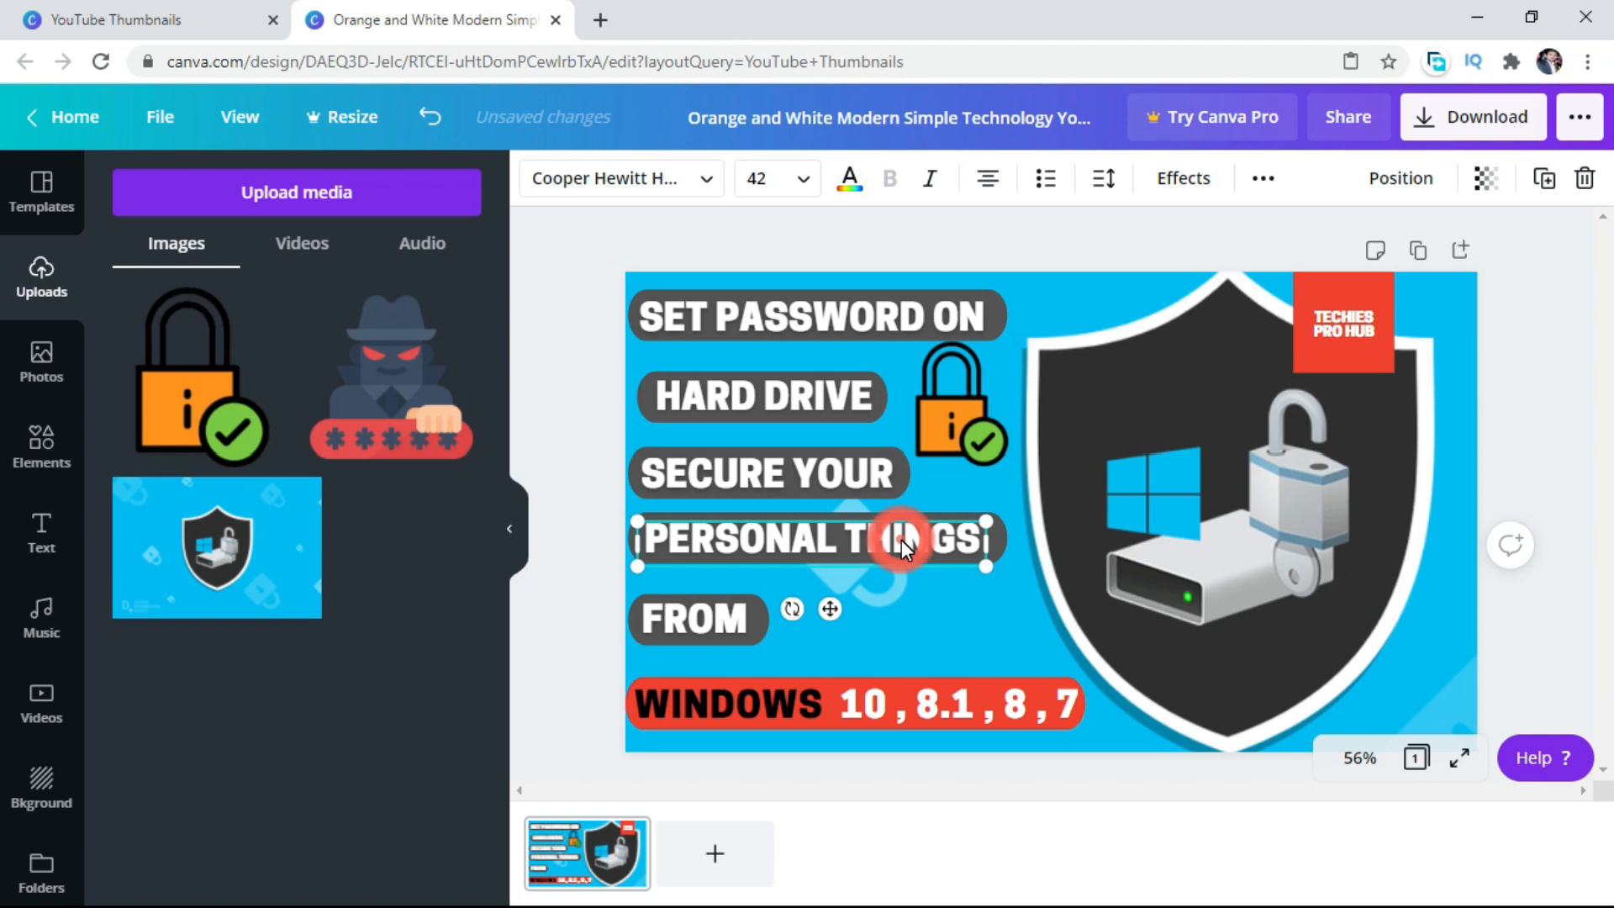
left_click(942, 424)
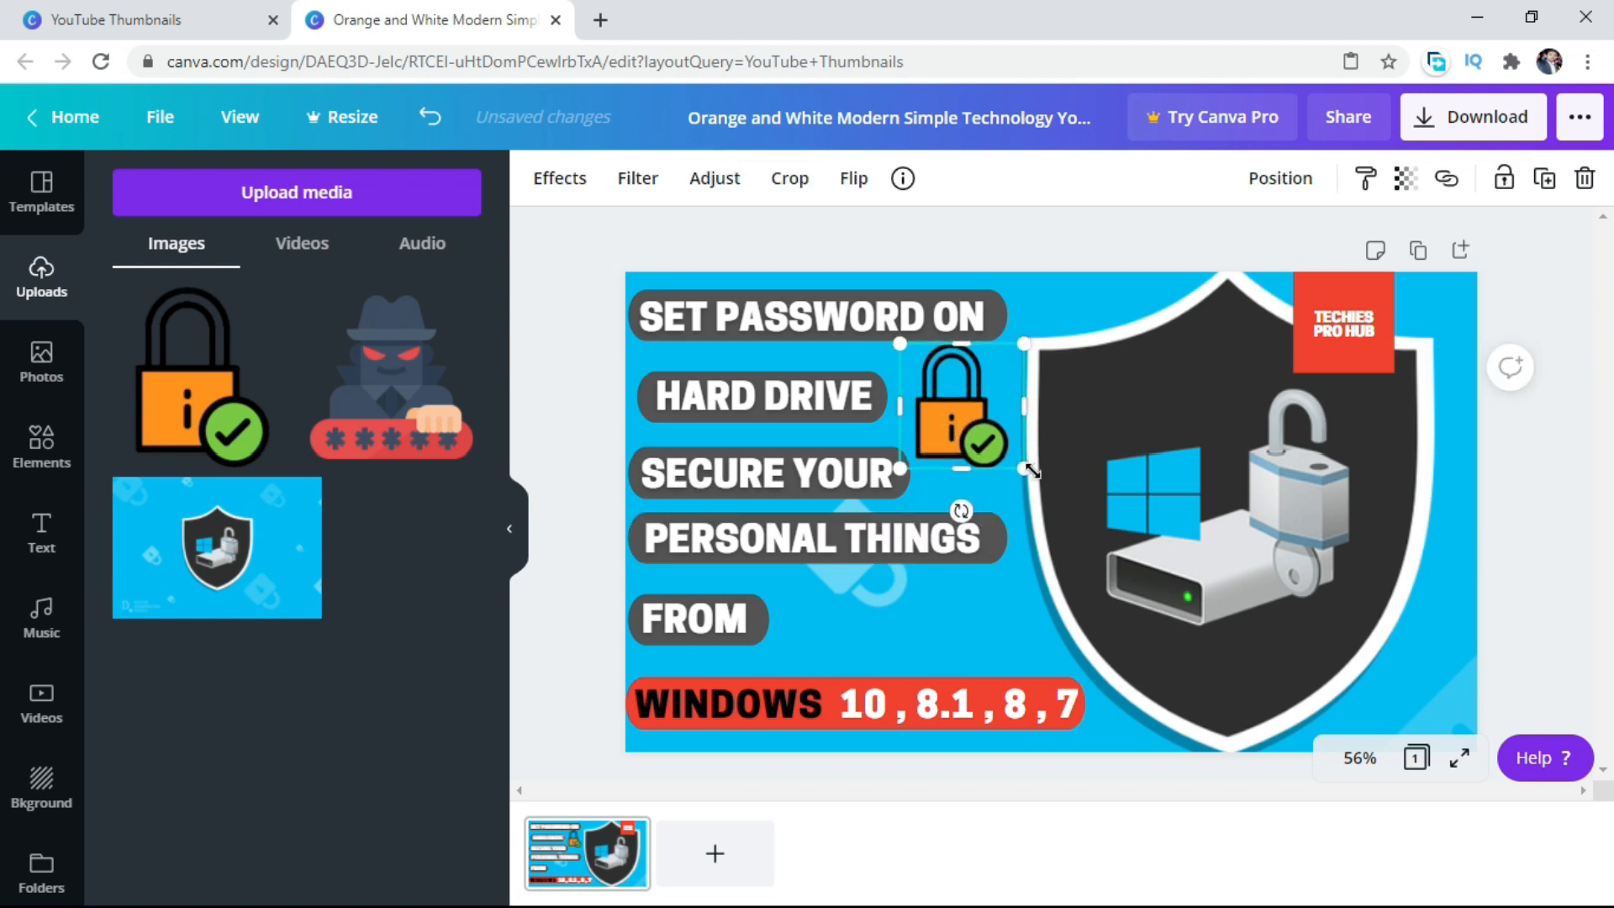
left_click_drag(1024, 468, 1012, 457)
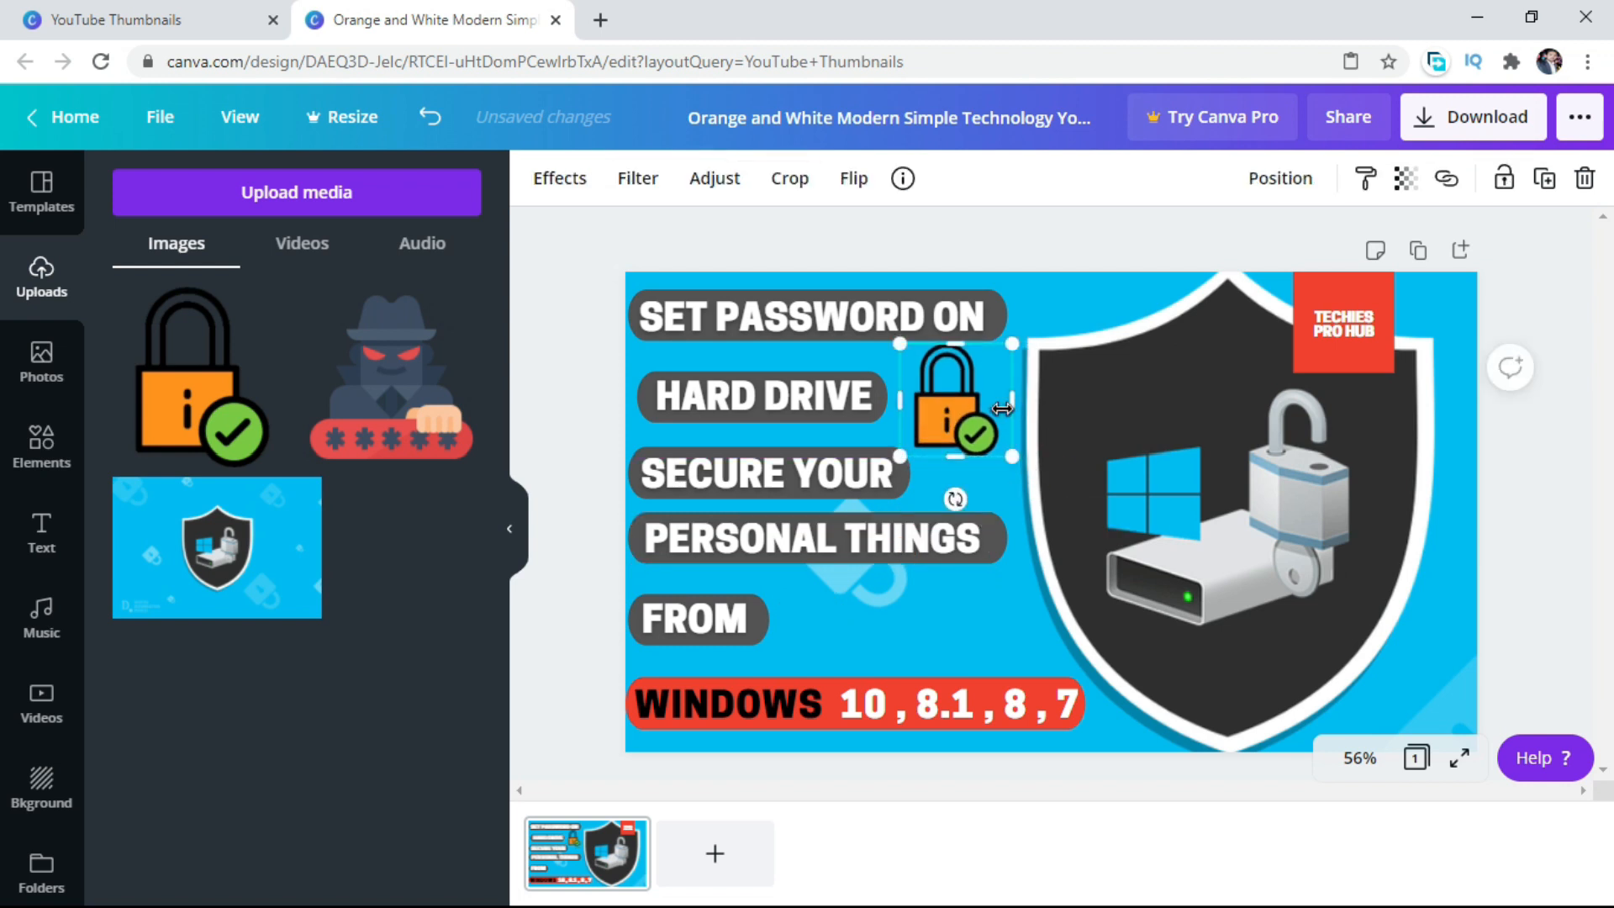
left_click(888, 548)
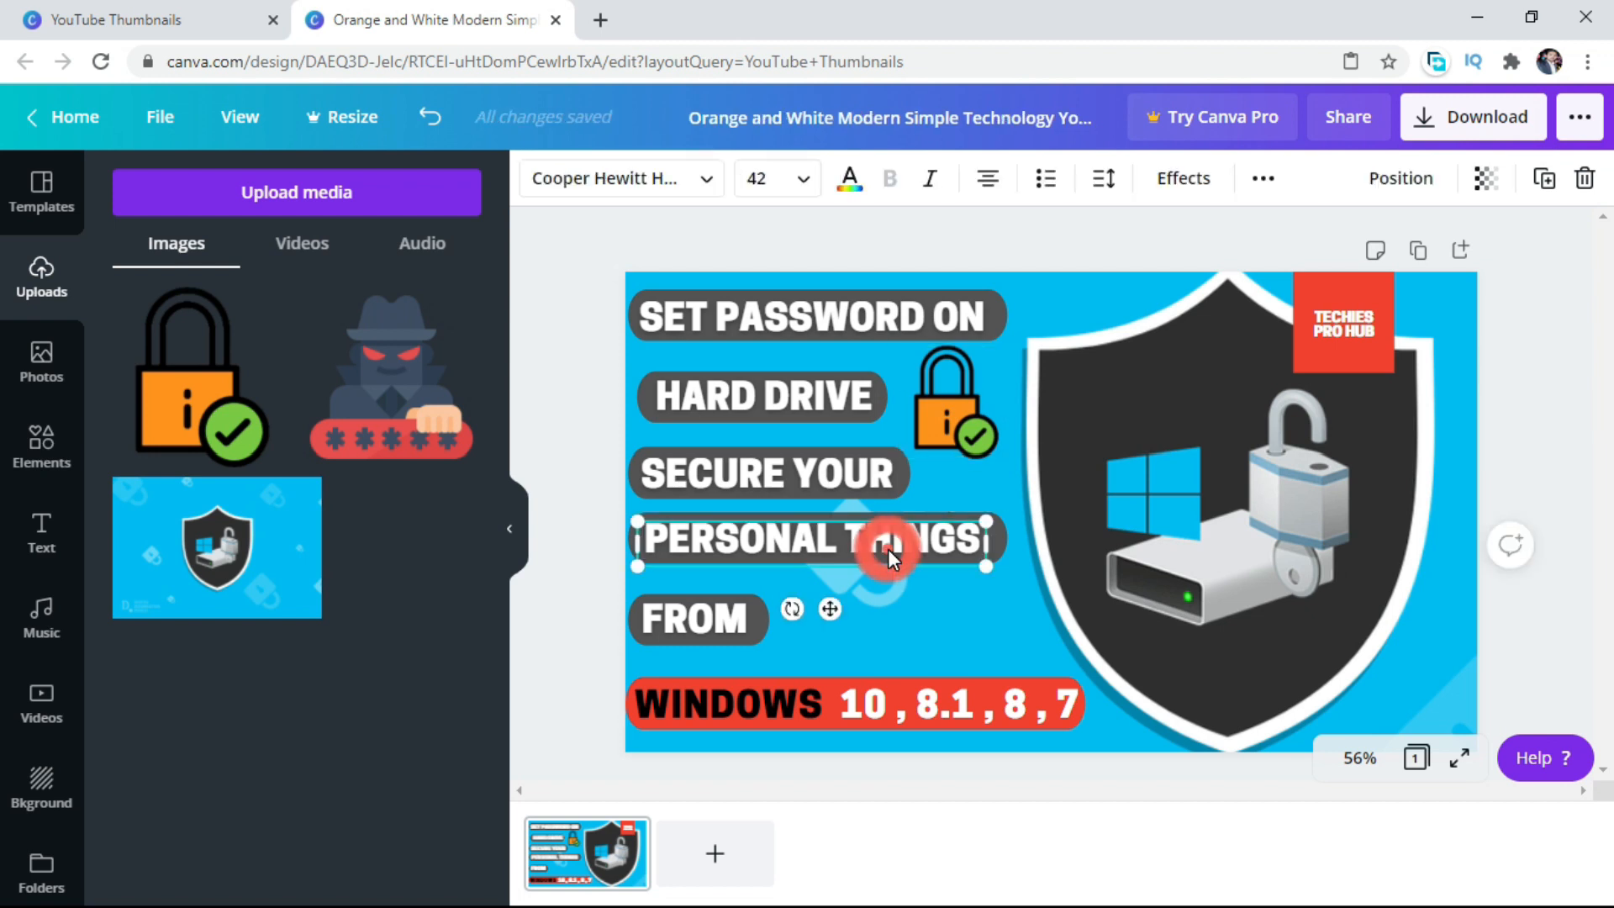
Add the uploaded hacker image, shrink it, and place it beside the "FROM" bar, just above the red bar.
left_click(412, 368)
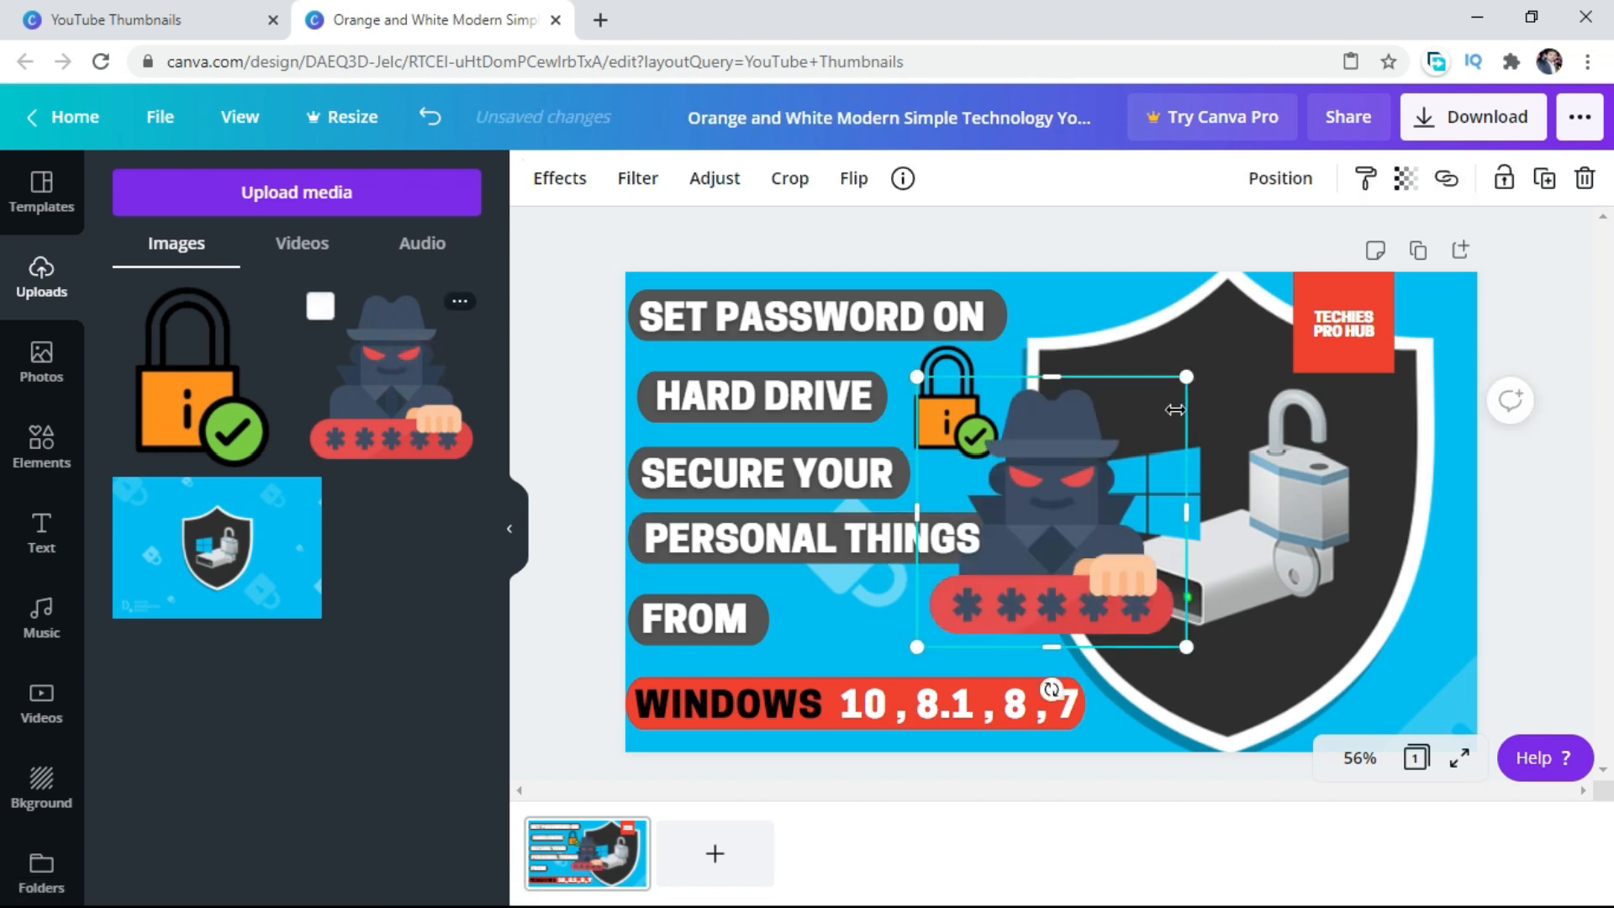
left_click_drag(1189, 378, 1064, 499)
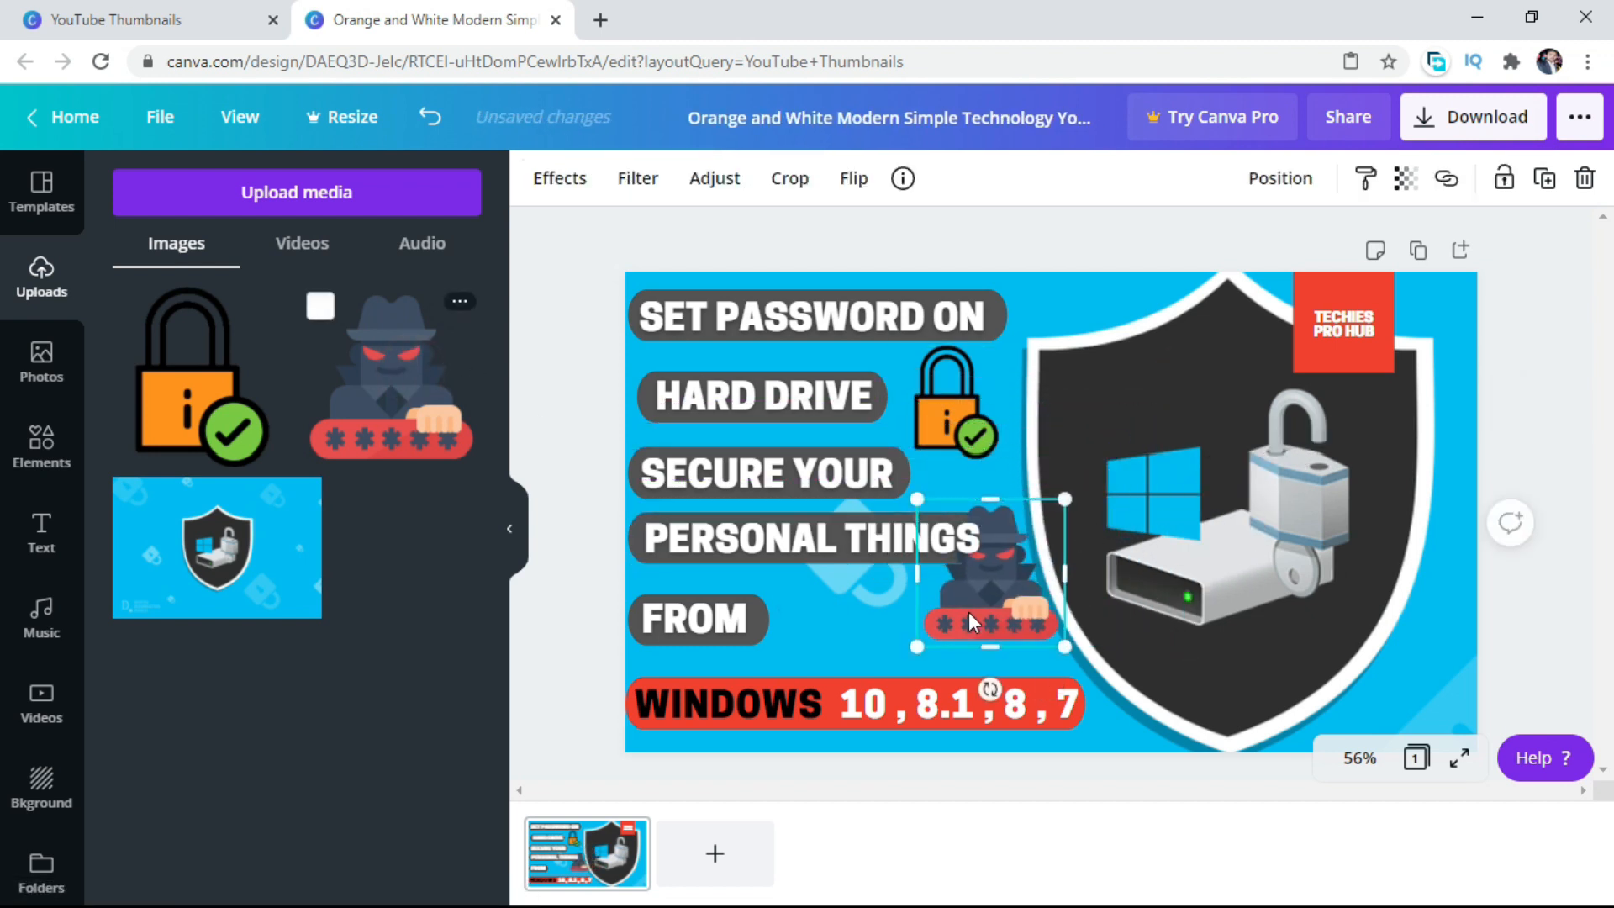
left_click_drag(969, 624, 891, 663)
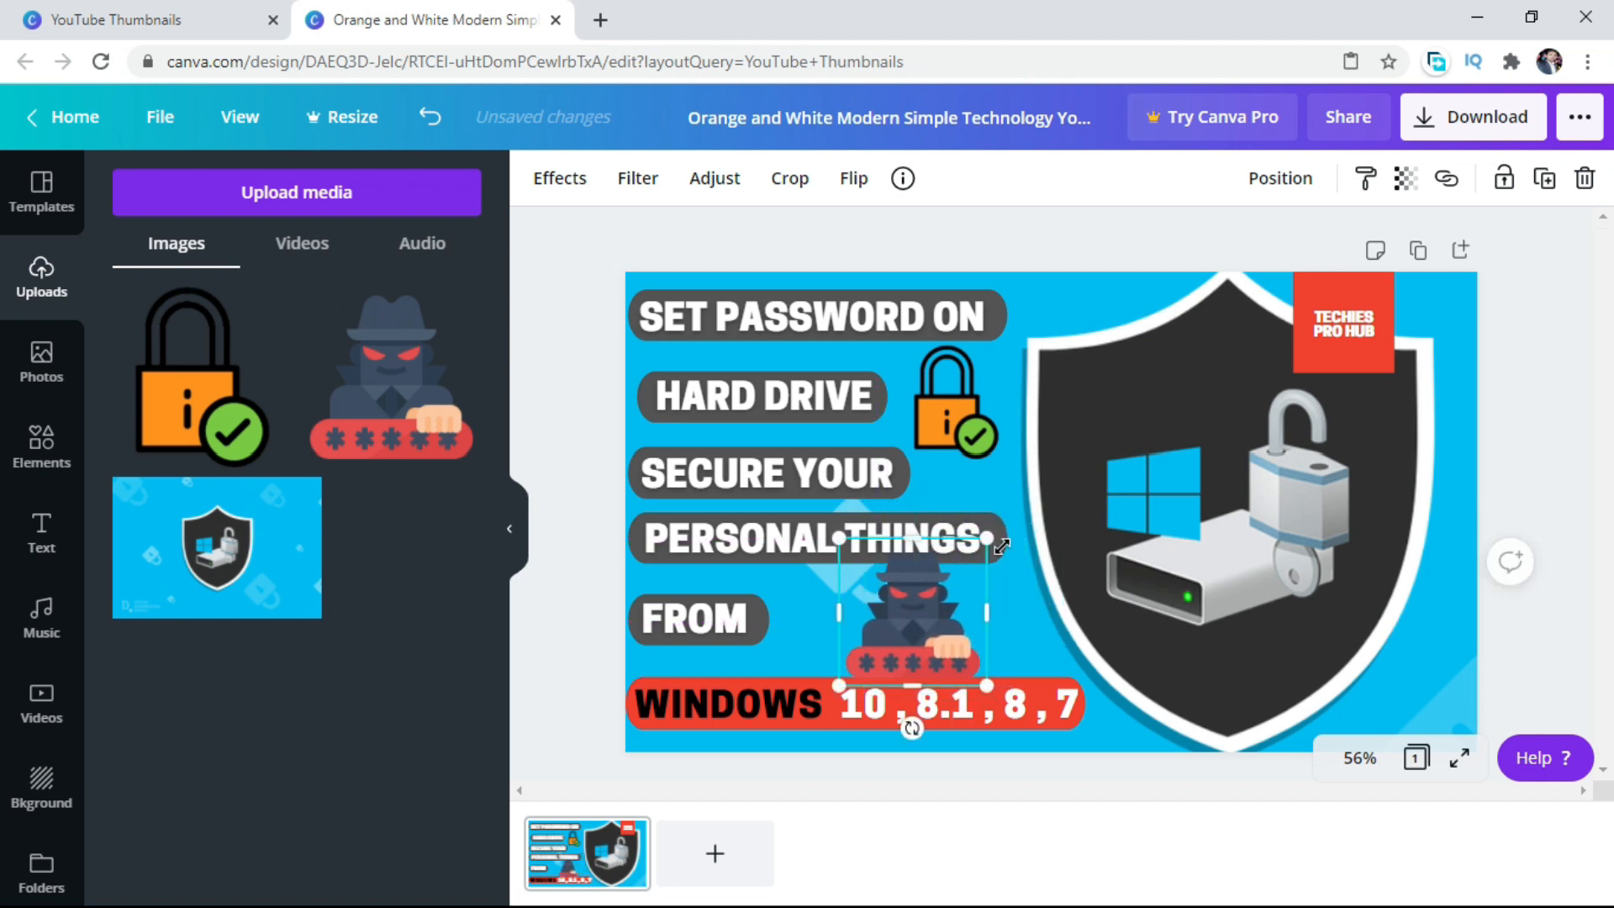
left_click_drag(977, 555, 950, 580)
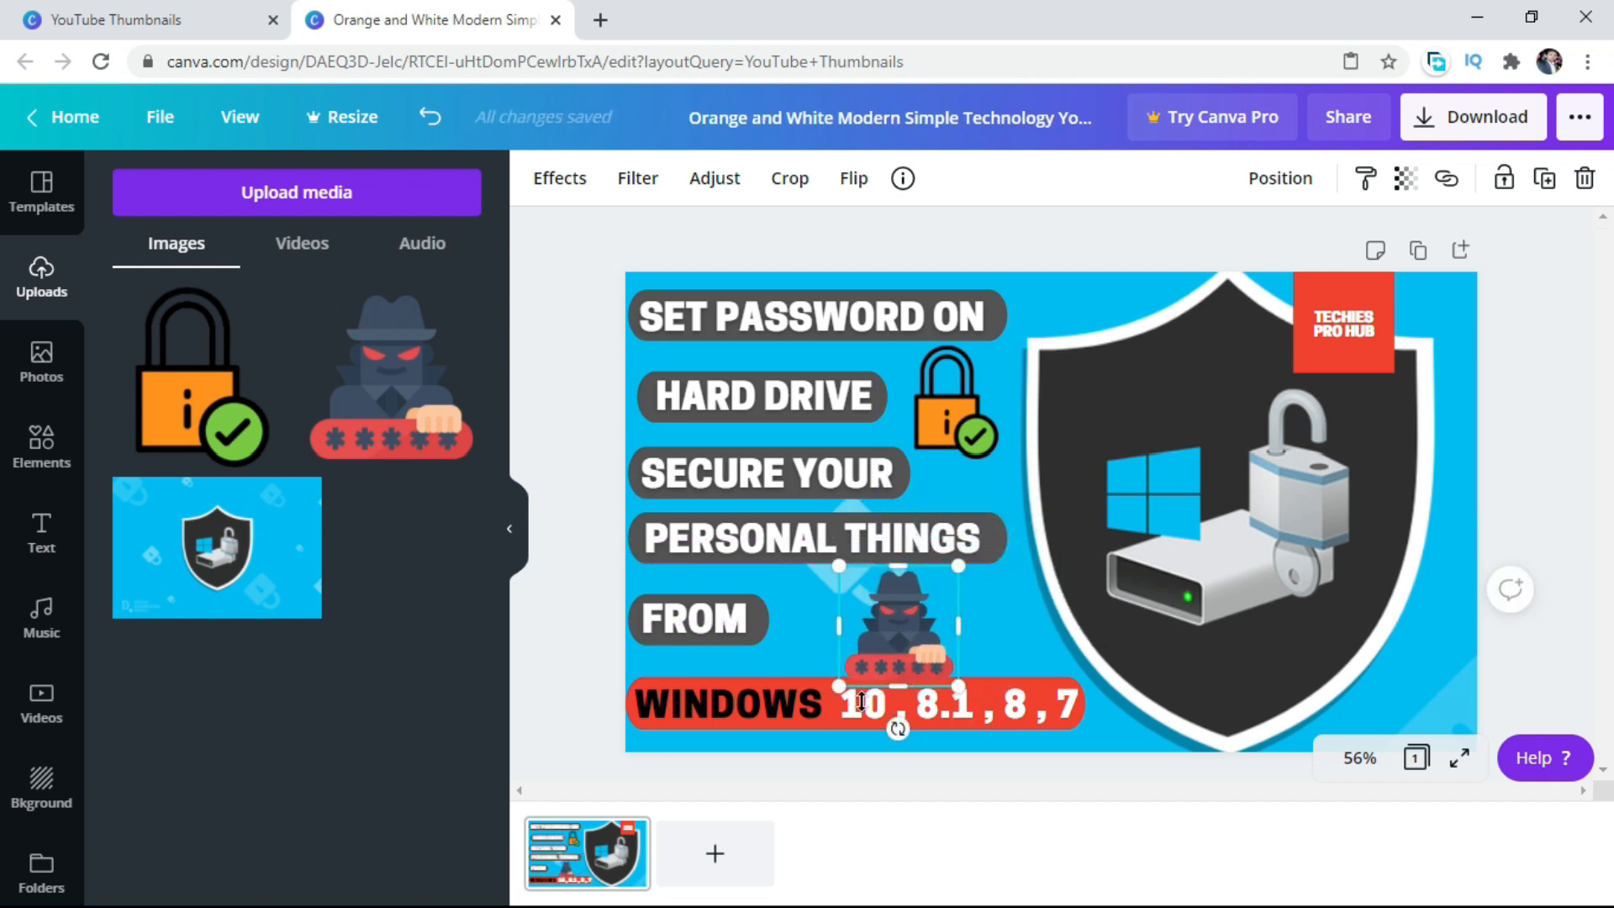
left_click_drag(839, 686, 847, 677)
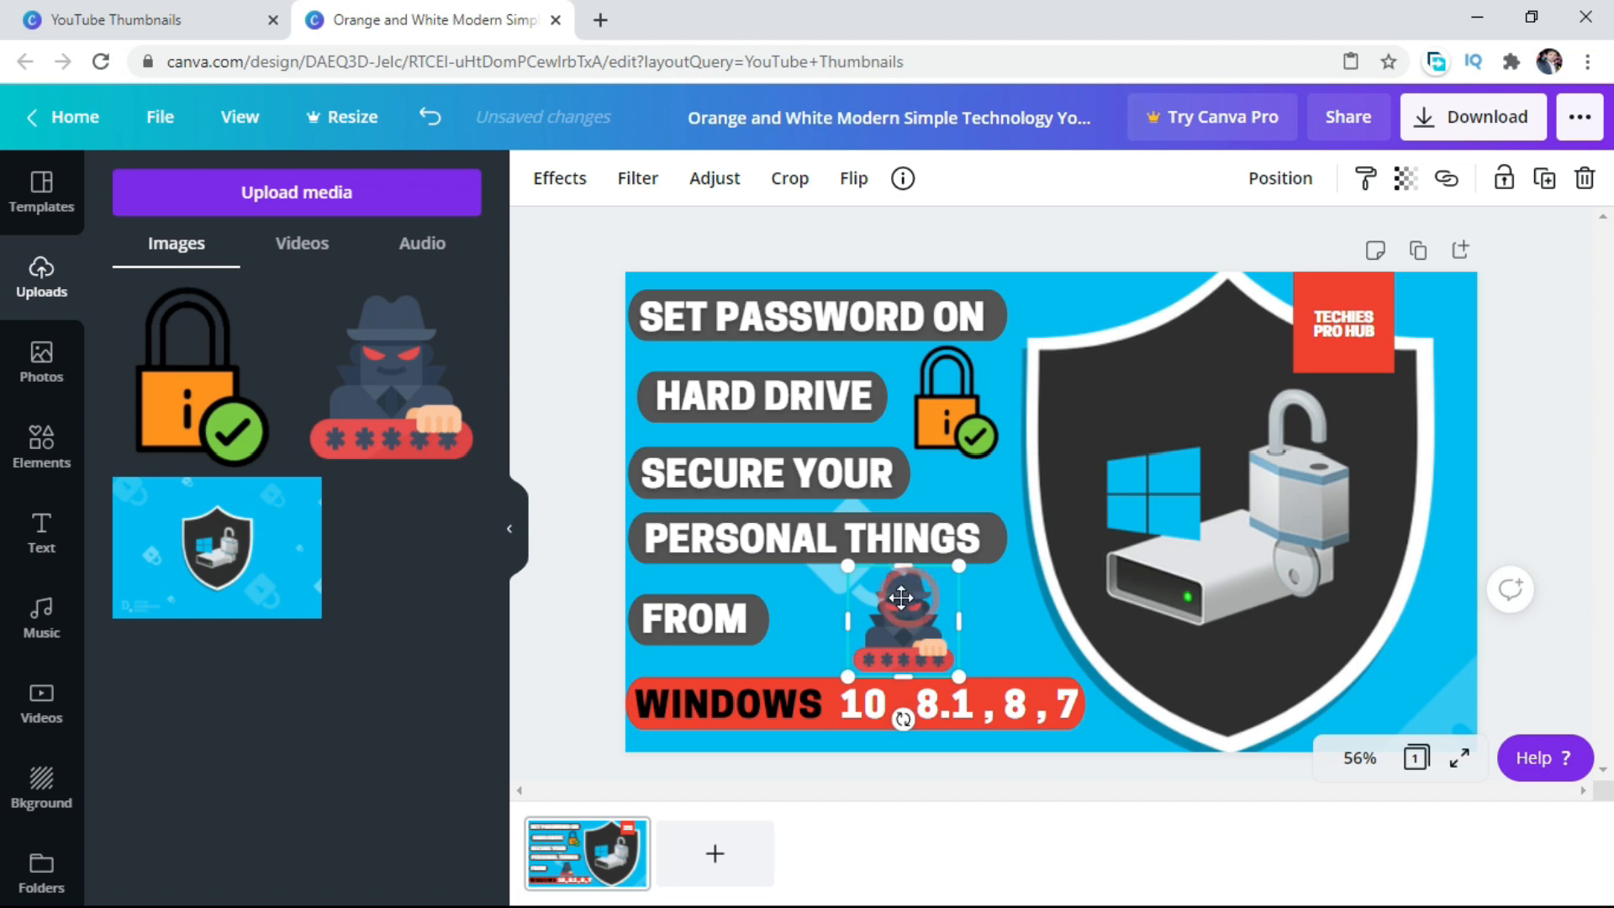
left_click_drag(901, 597, 893, 594)
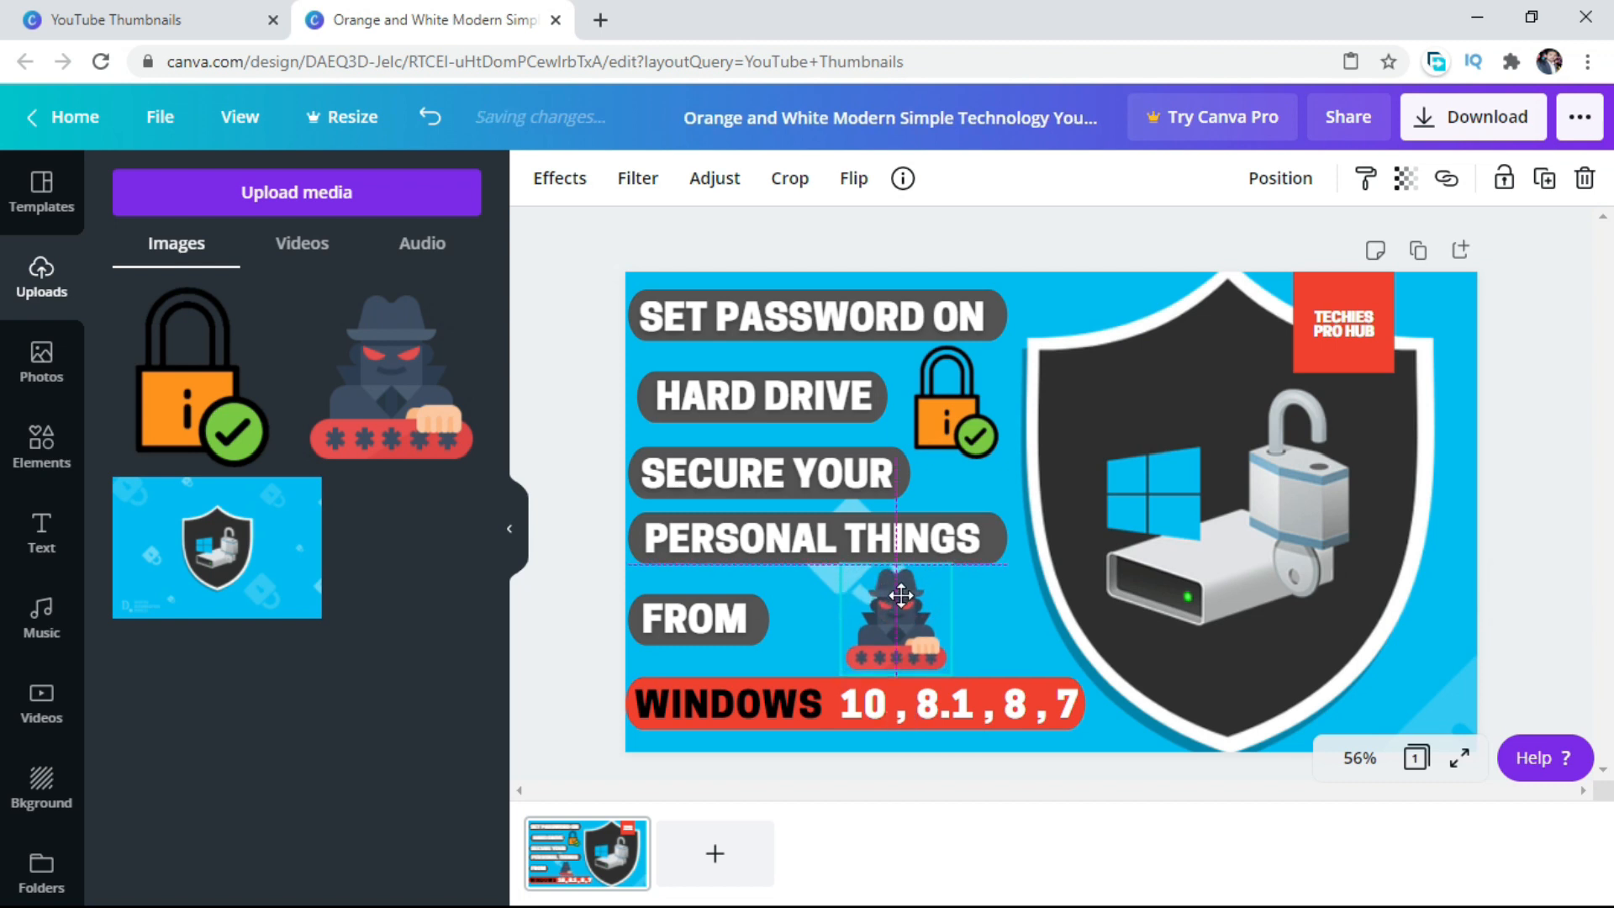
left_click(707, 619)
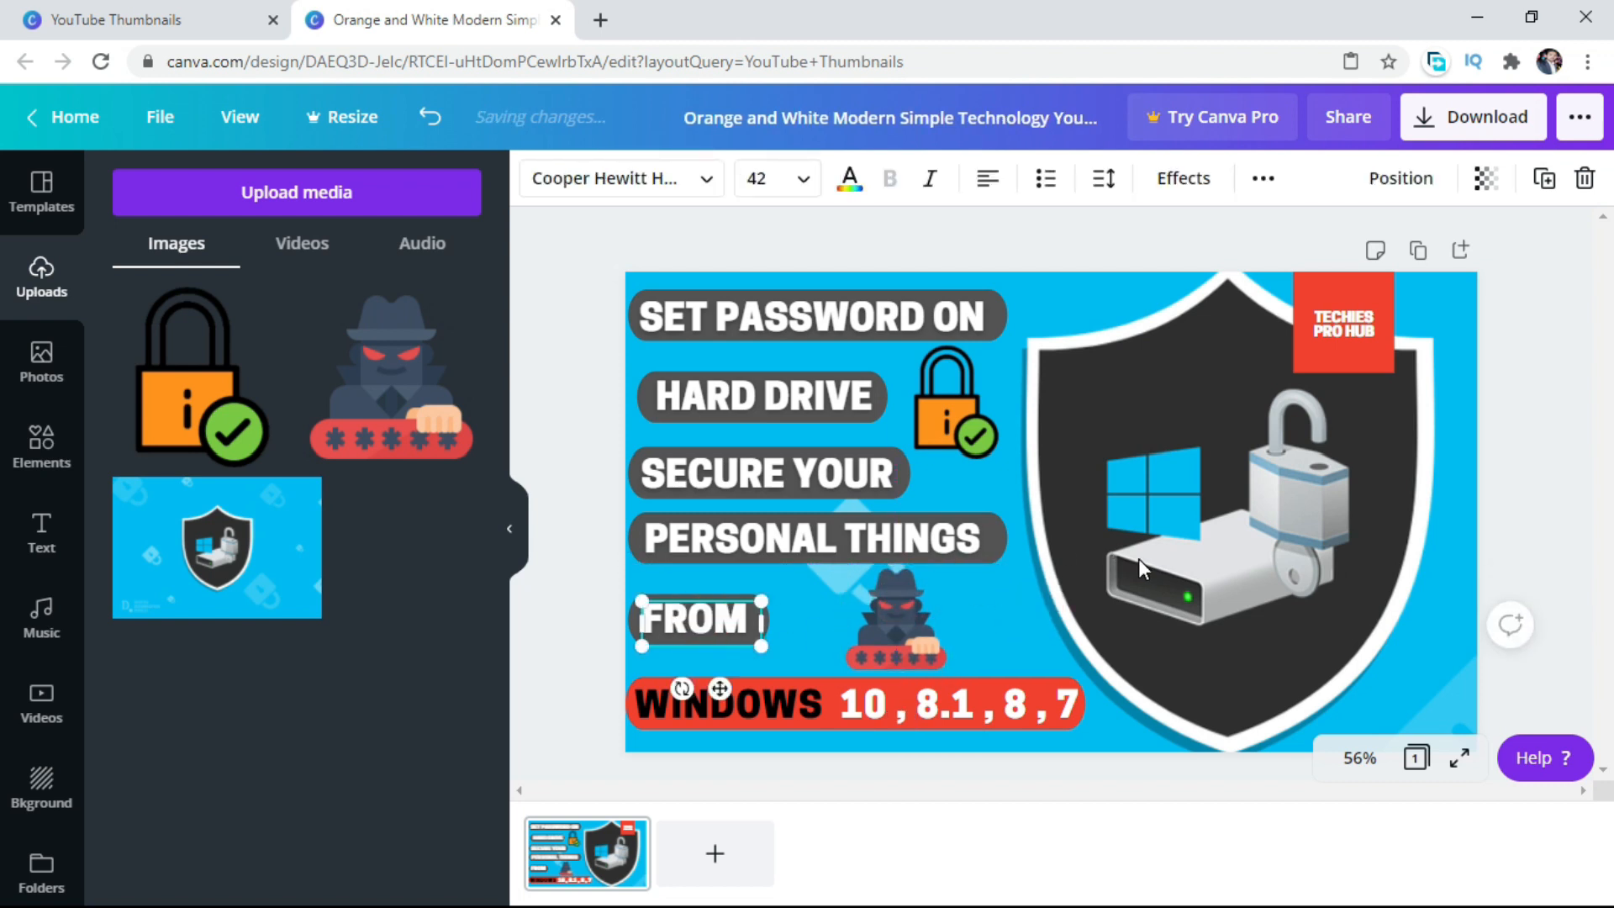
Delete the red "TECHIES PRO HUB" square overlapping the shield.
left_click(1339, 311)
key("Delete")
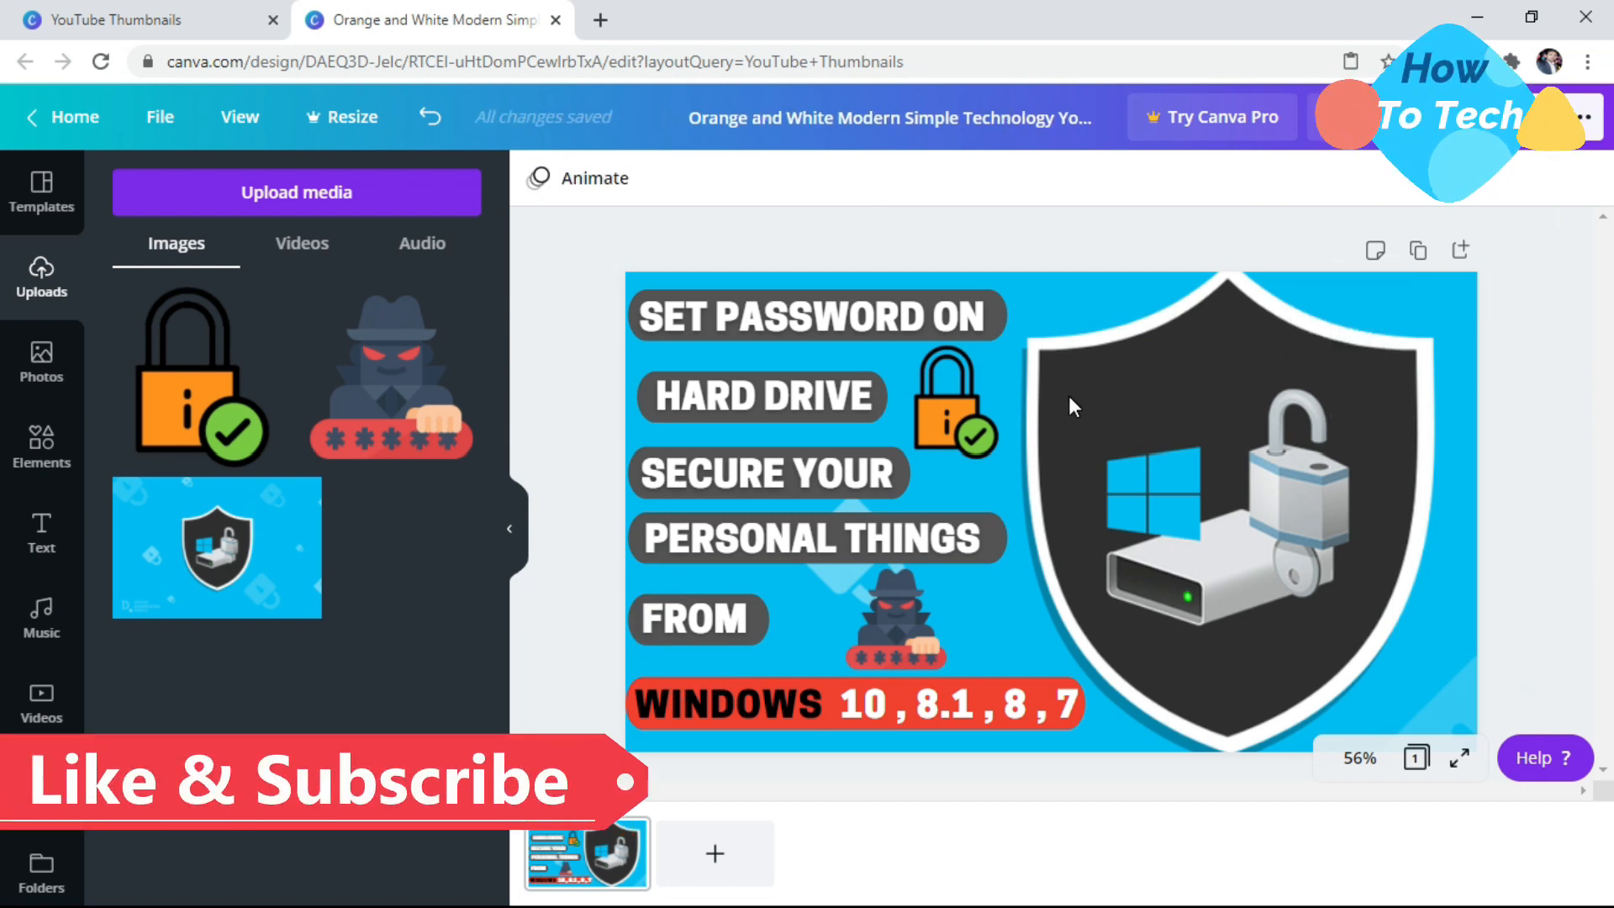
Preview the finished thumbnail in full screen and return to the editor.
left_click(229, 118)
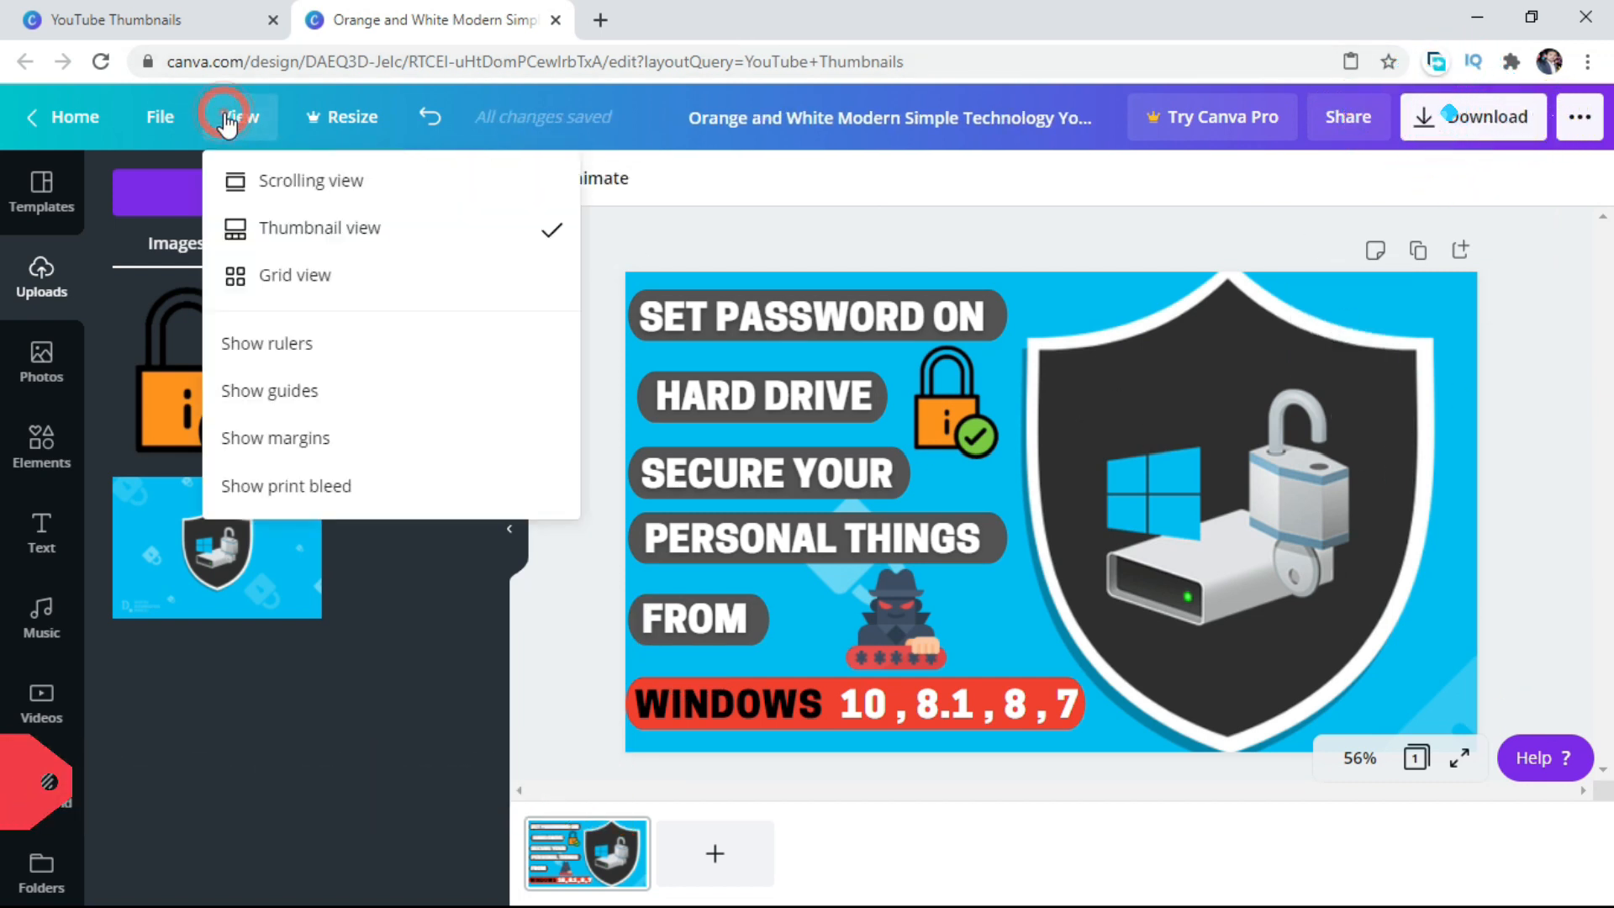
left_click(281, 230)
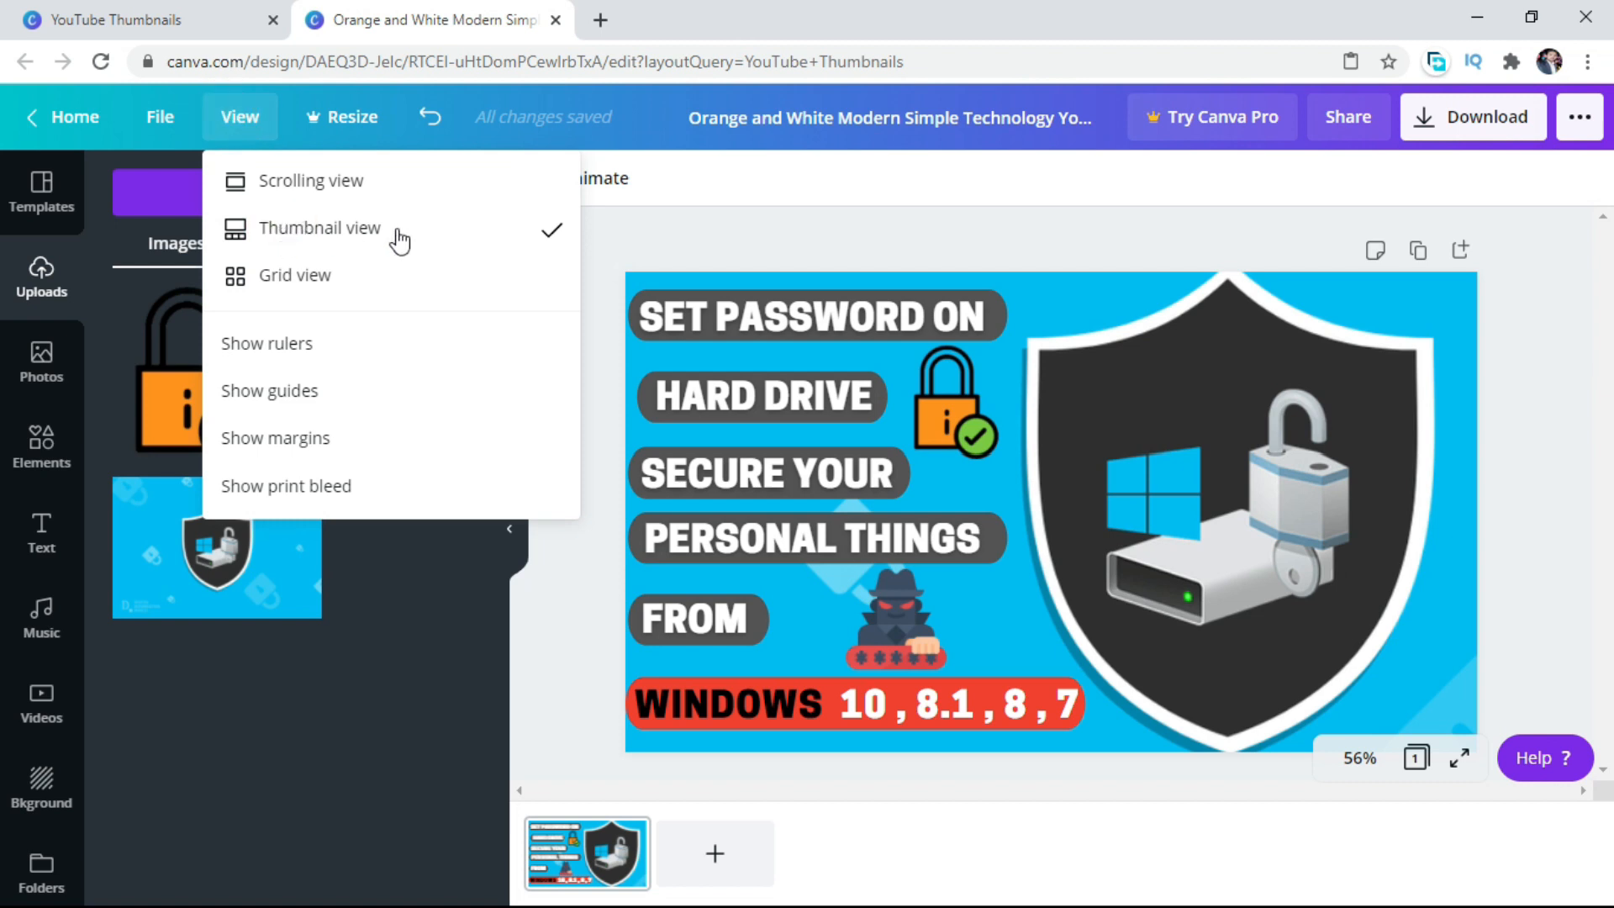
left_click(1572, 469)
left_click(1457, 758)
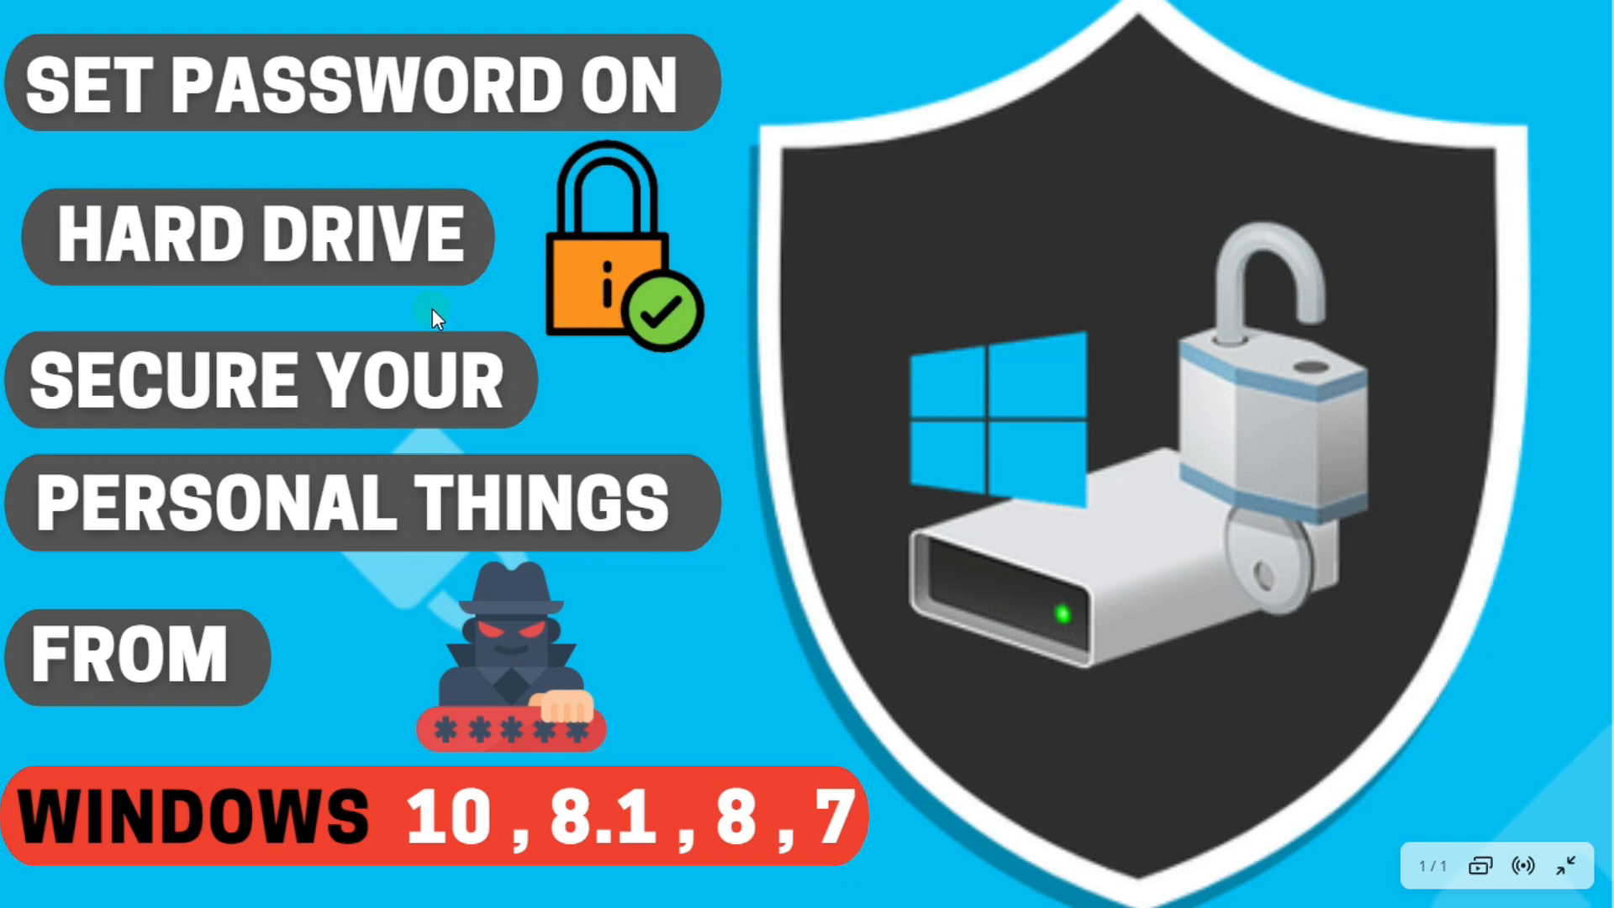
key("Escape")
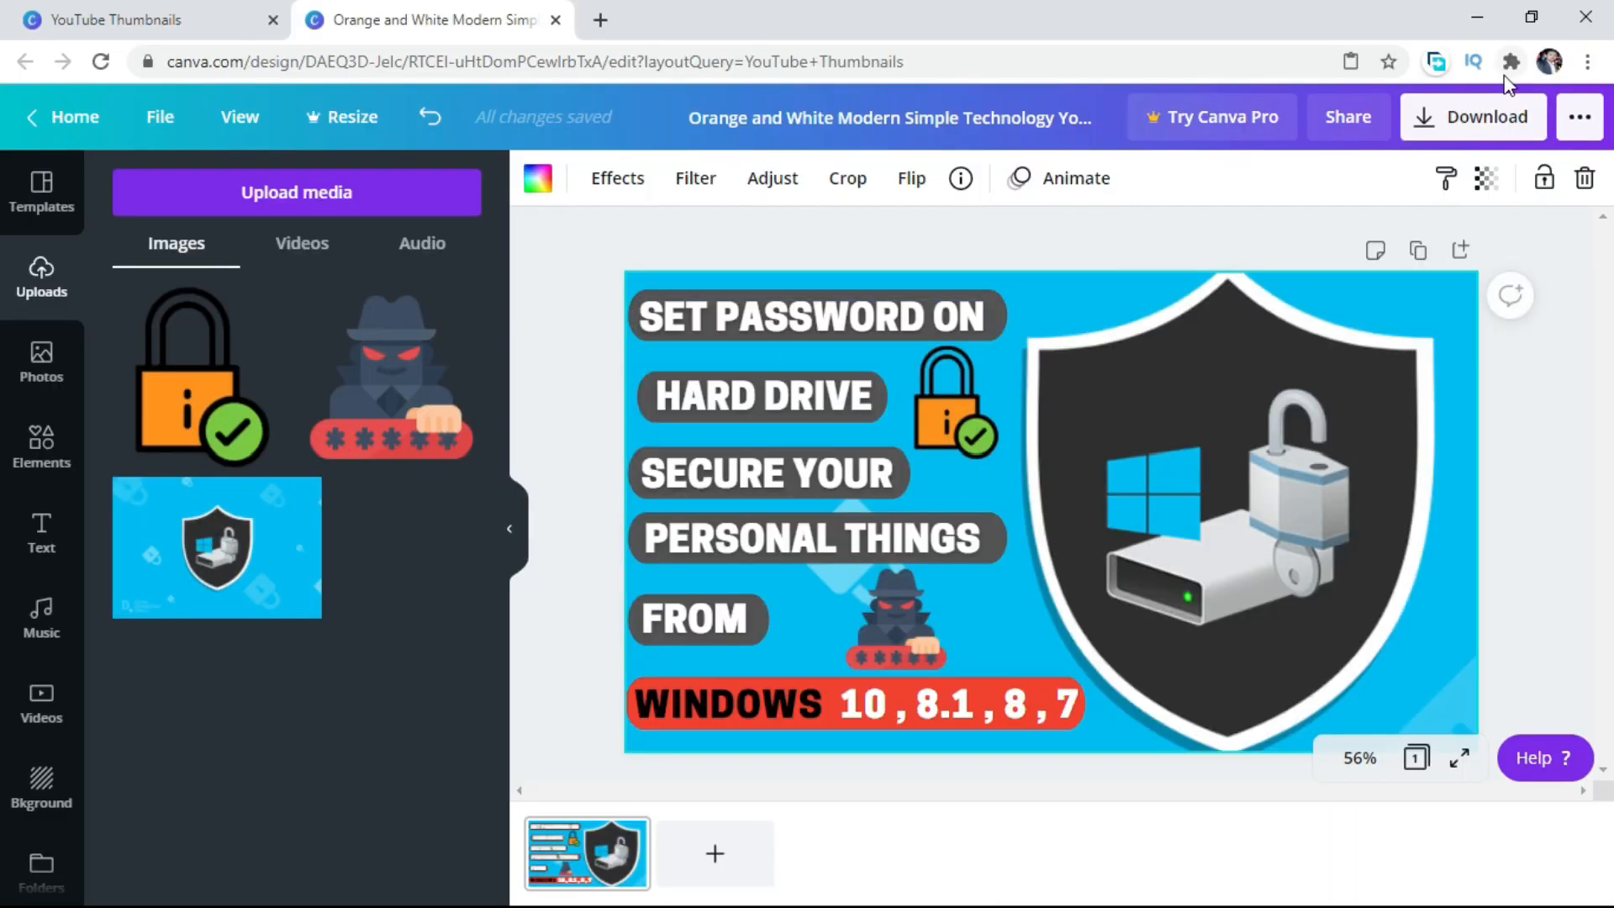
Download the thumbnail as a PNG to the Download folder on Local Disk (E:) under the suggested file name, and dismiss the post-scheduling offer.
left_click(1467, 118)
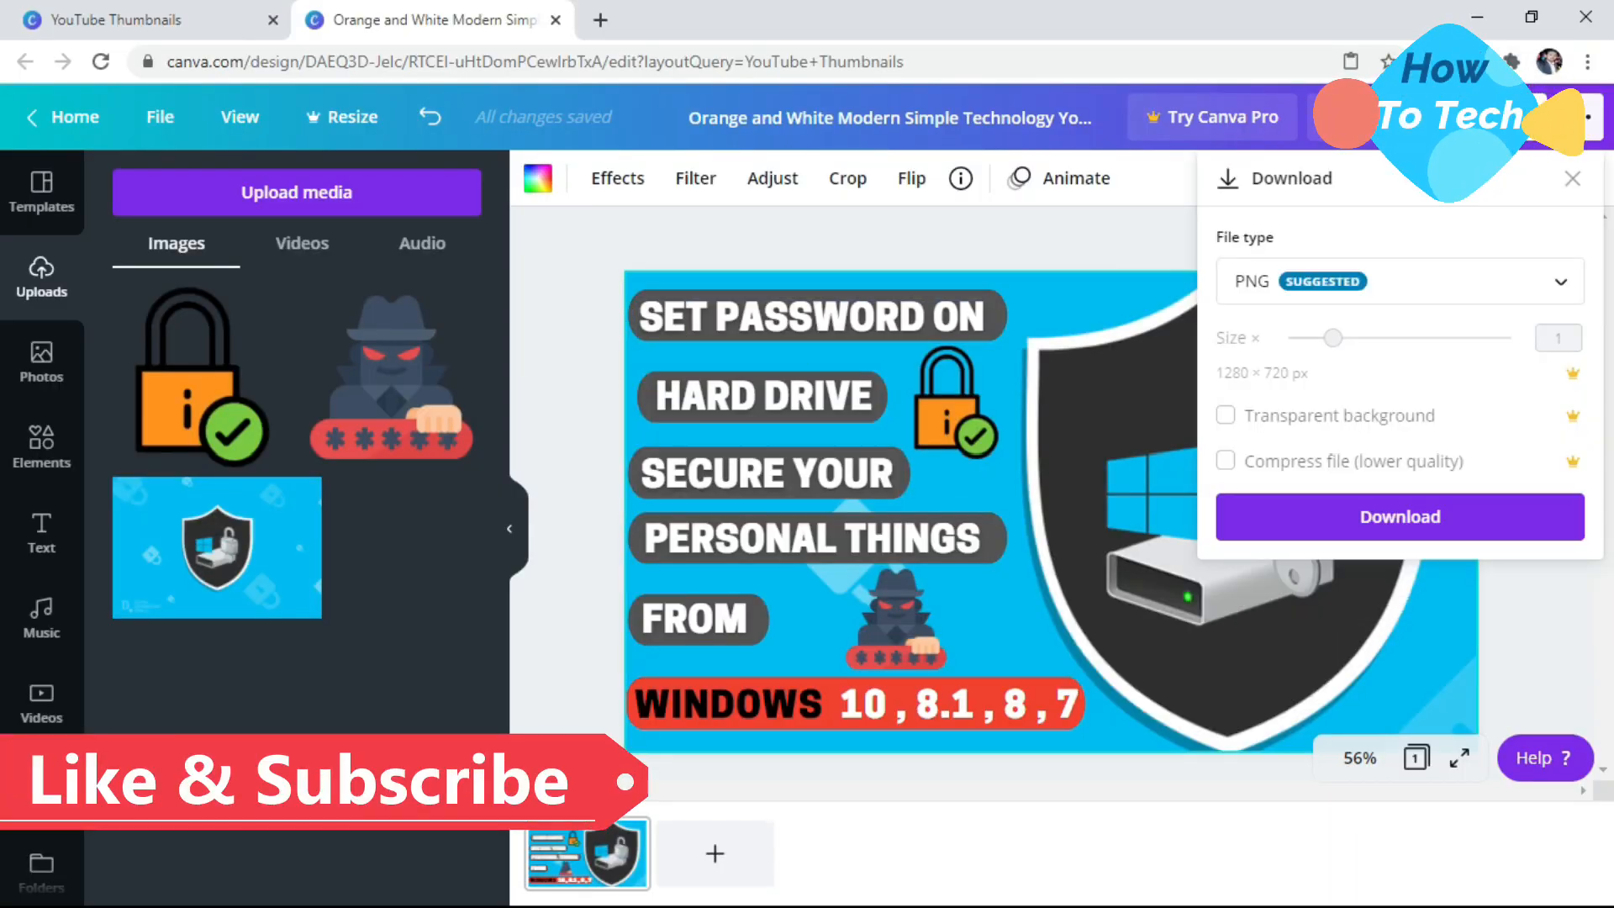
left_click(1310, 516)
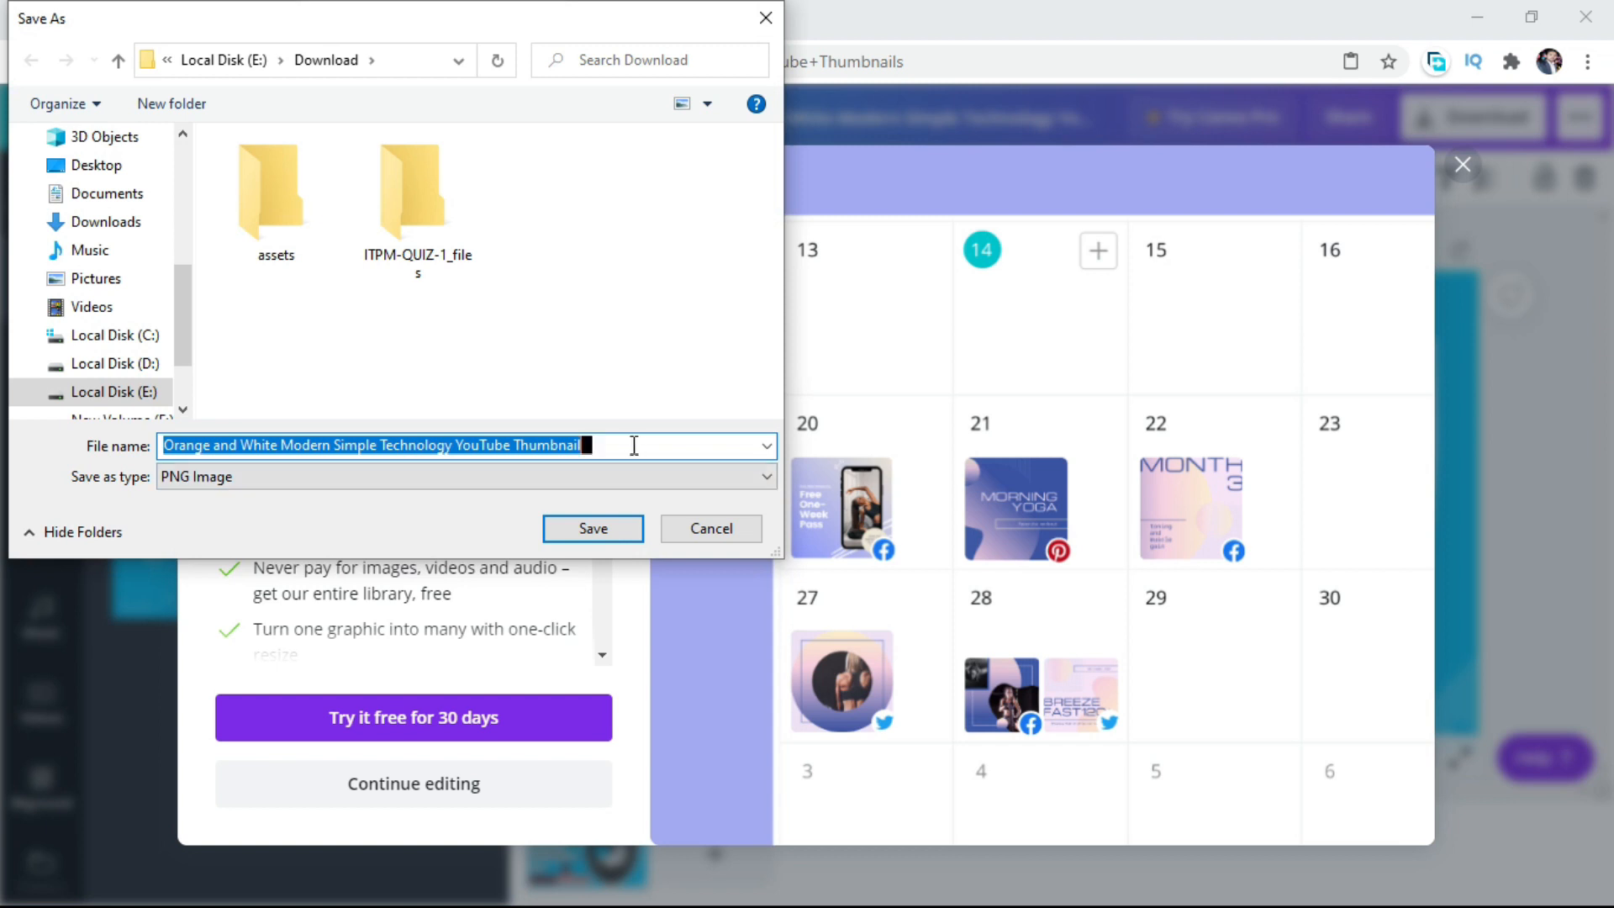
left_click(563, 530)
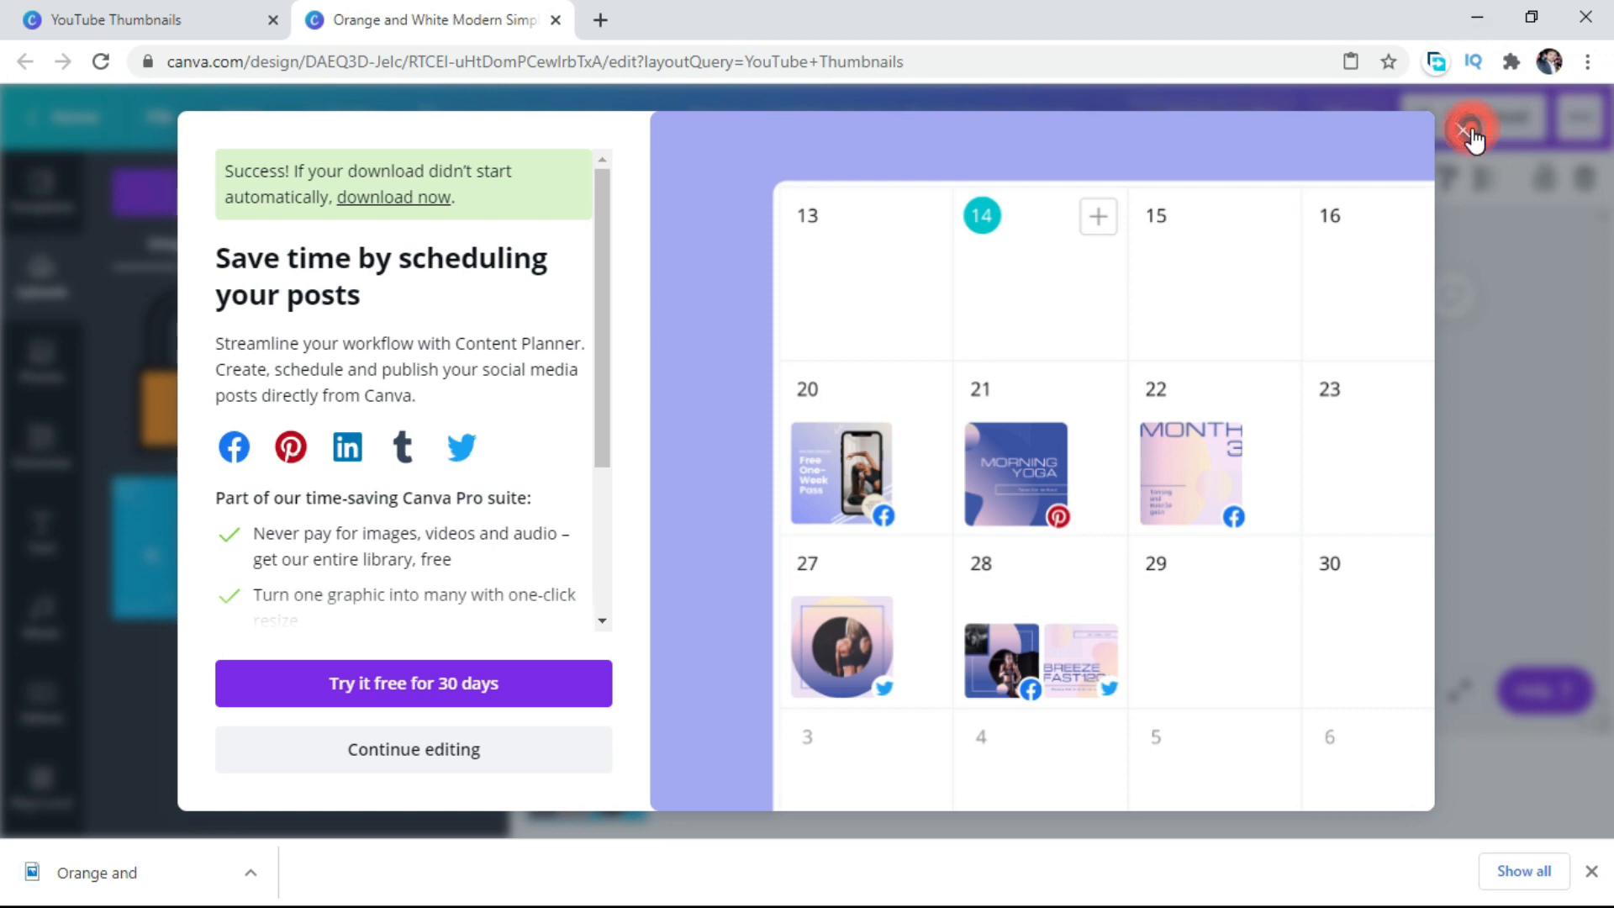
left_click(1469, 131)
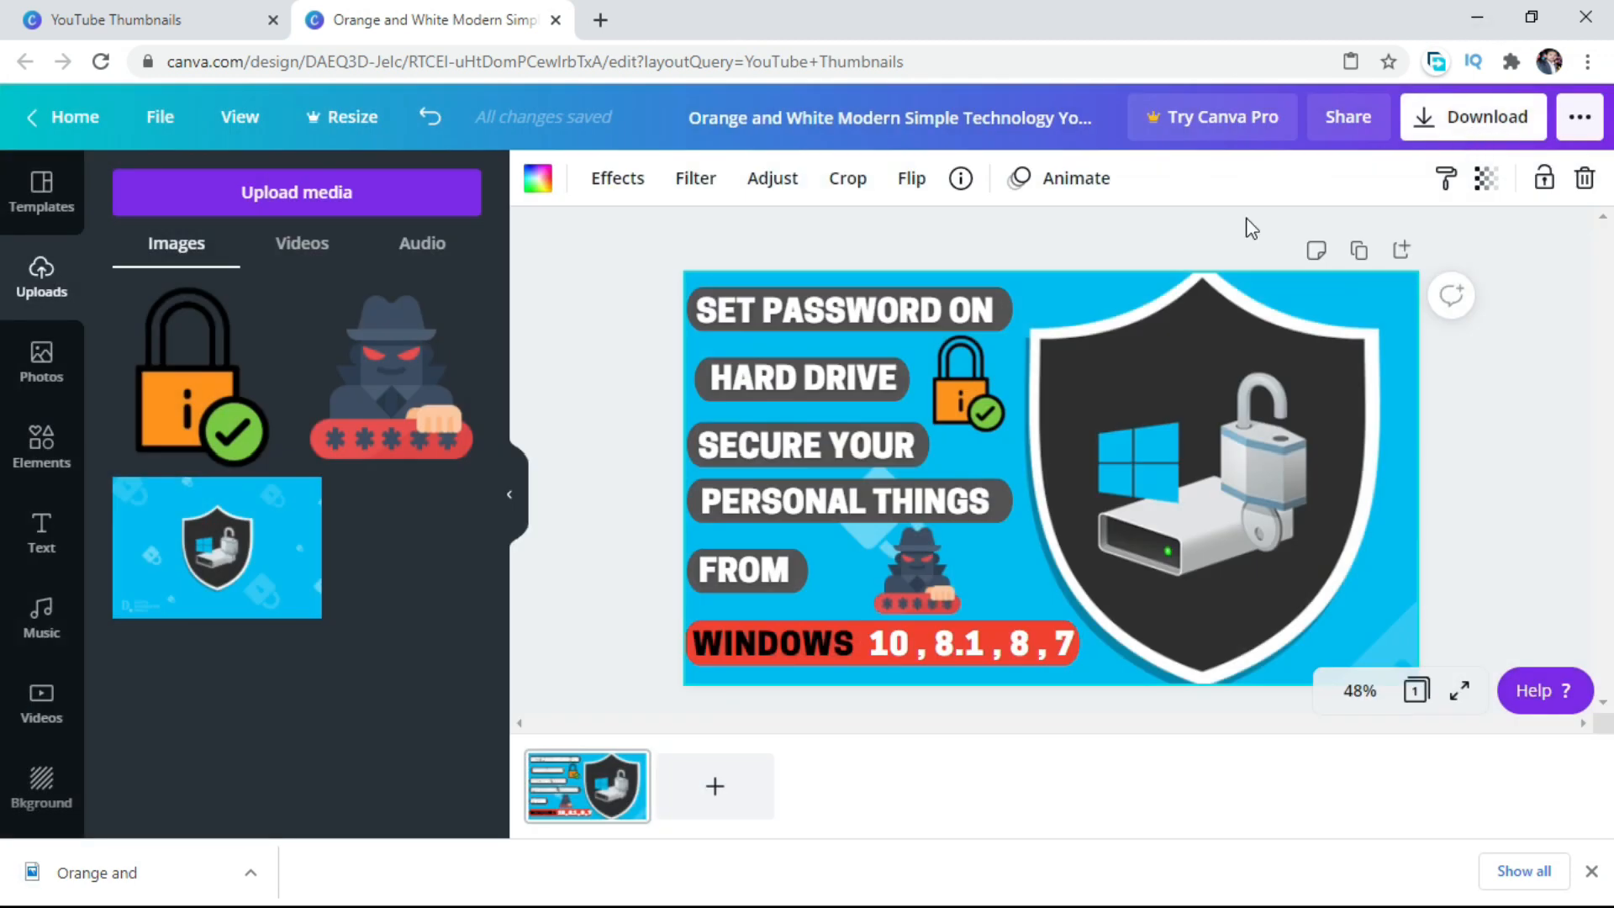
Open the downloaded thumbnail PNG in Photos to check it, and minimize the viewer and the browser to reach the desktop.
left_click(54, 893)
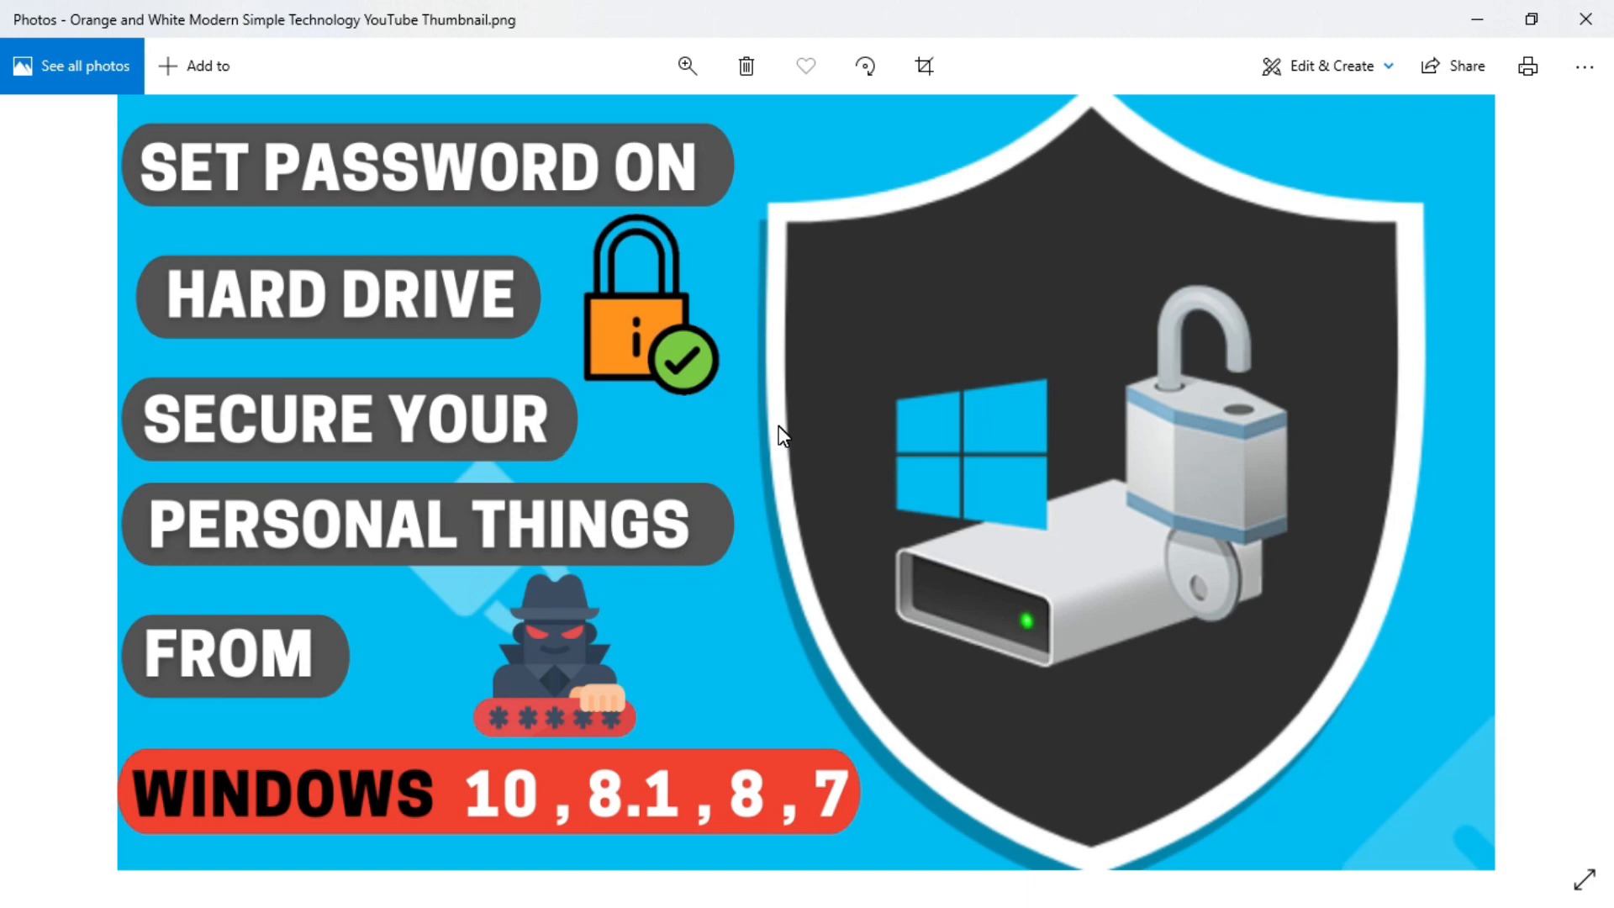
left_click(1480, 18)
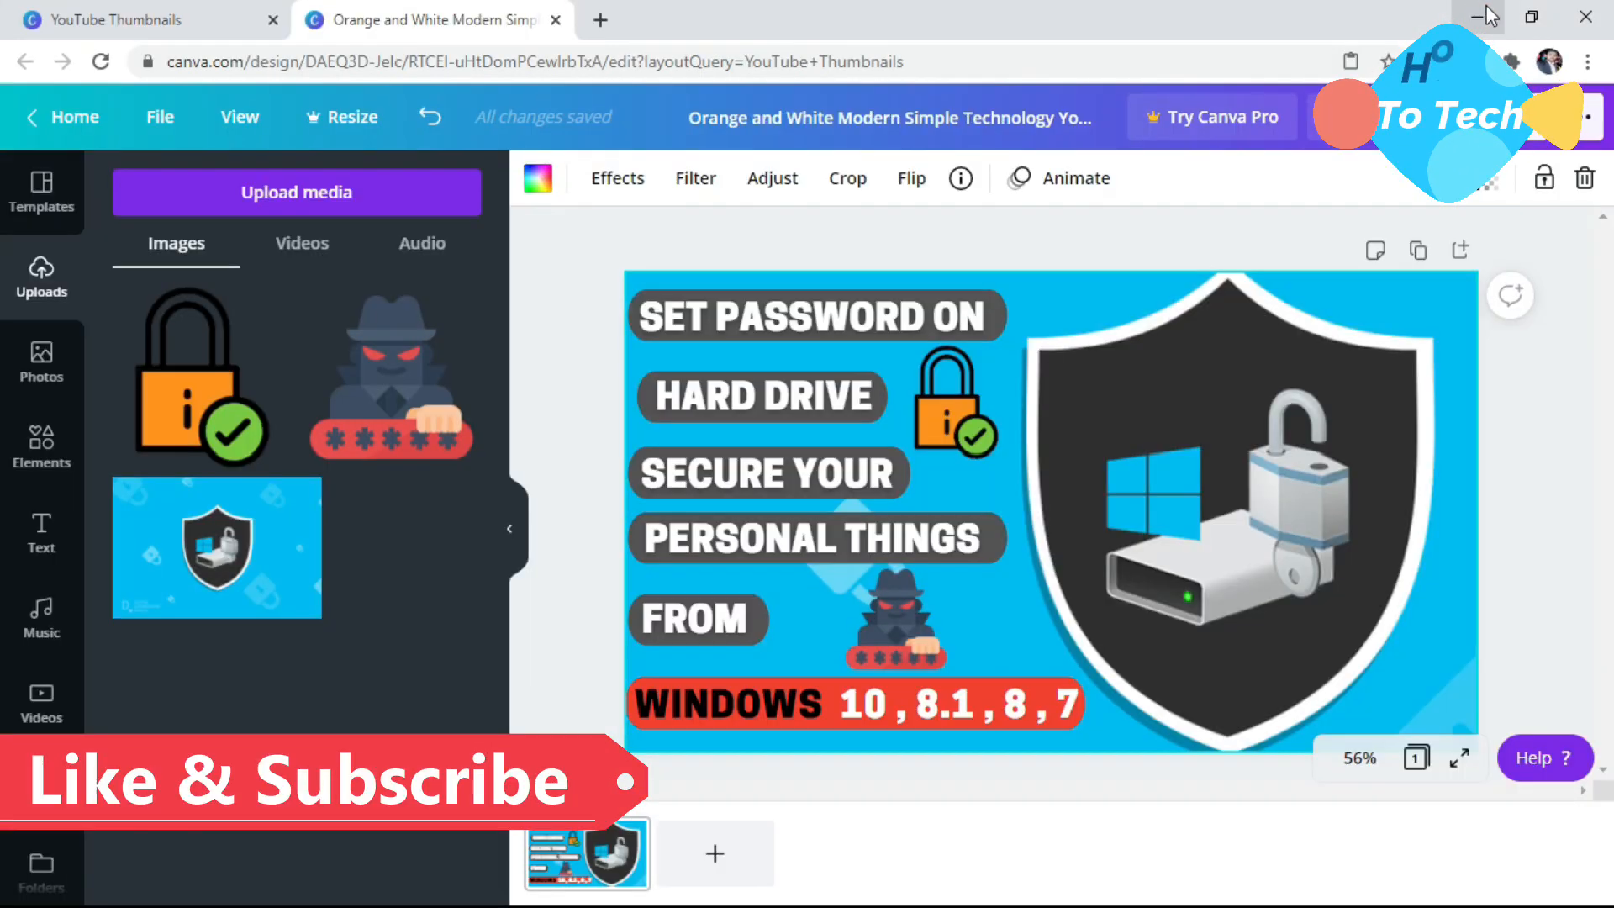
left_click(1486, 15)
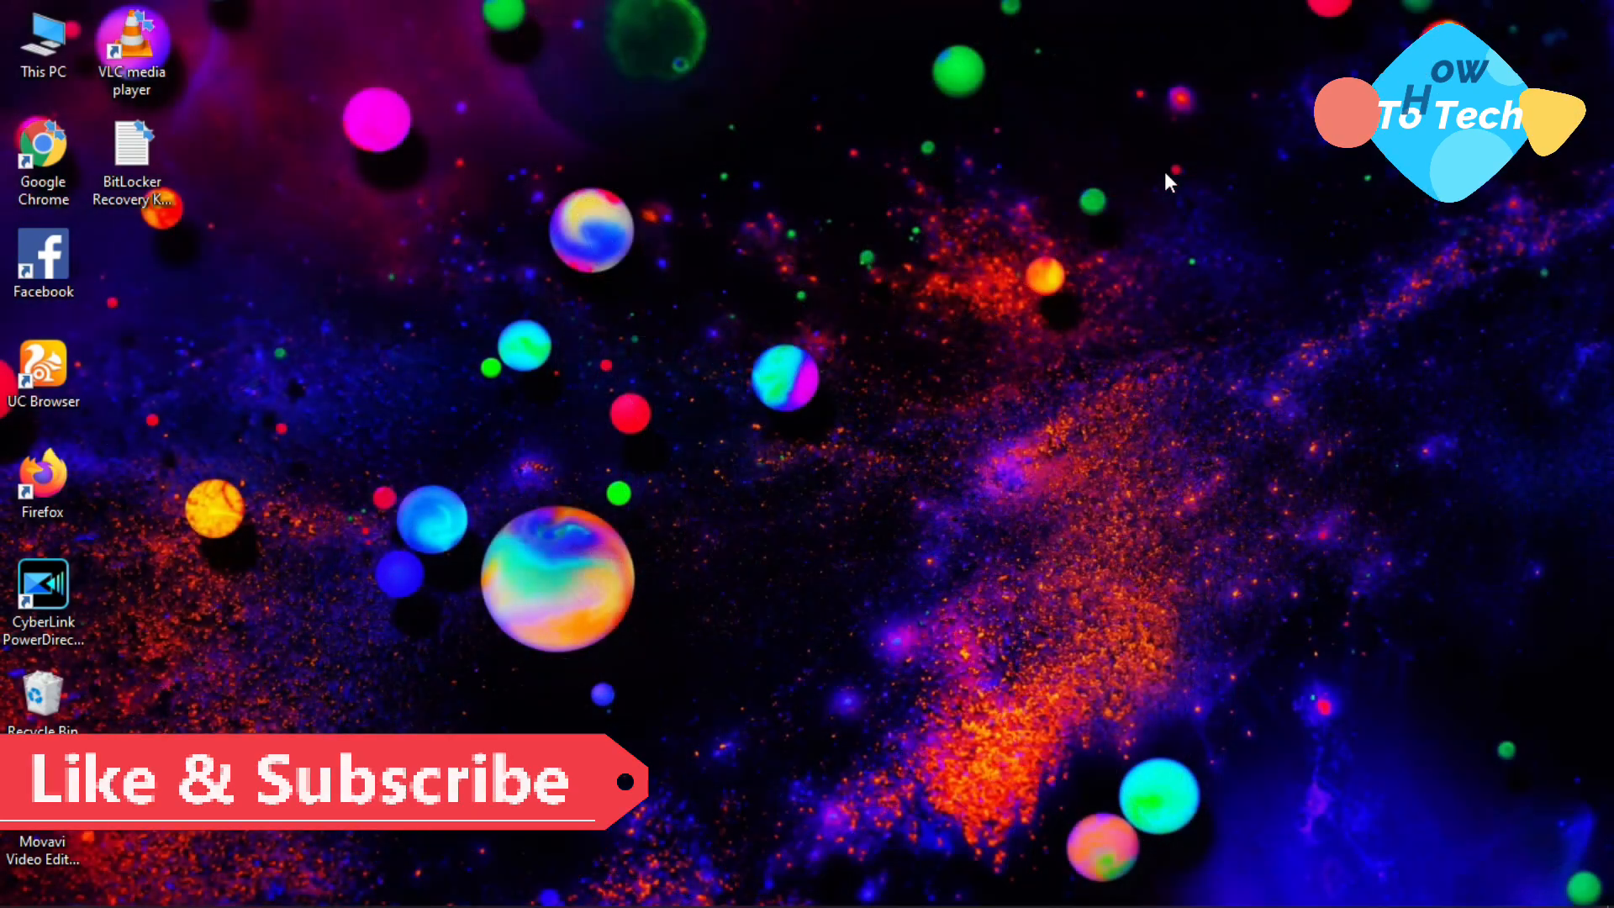